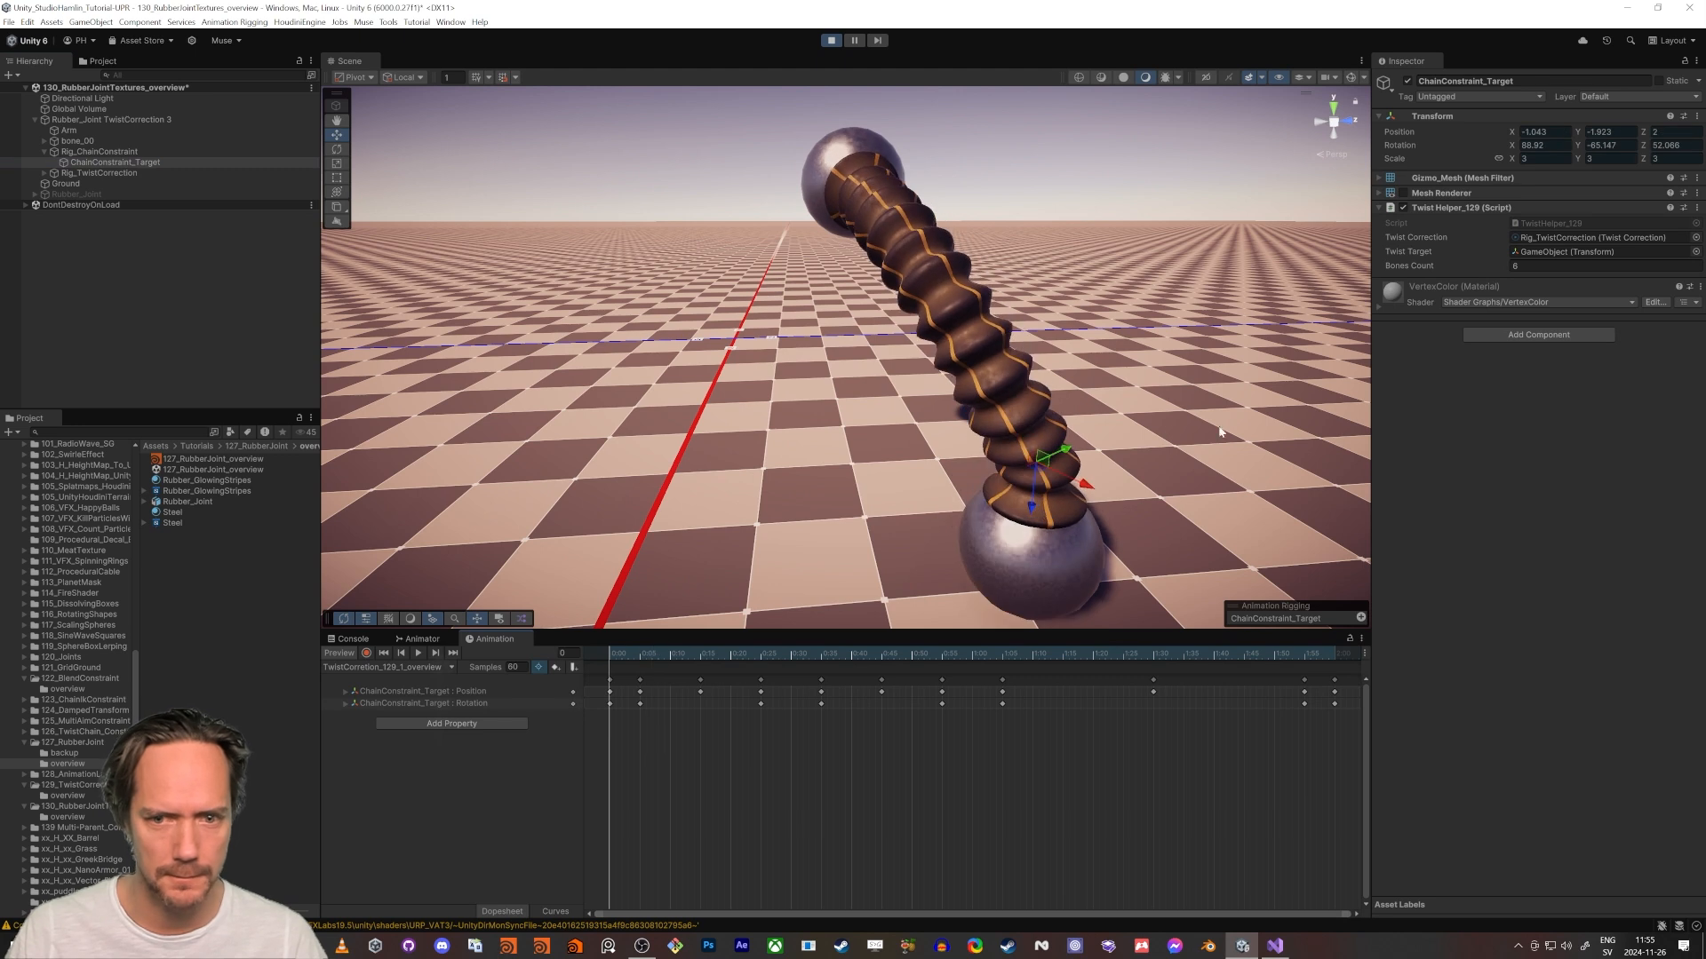
- Move ChainConstraint_Target in the running scene and examine how the rubber joint bends from several angles
{"action": "mouse_move", "coordinate": [1054, 466]}
{"action": "left_mouse_down"}
{"action": "mouse_move", "coordinate": [1141, 373]}
{"action": "mouse_move", "coordinate": [1109, 508]}
{"action": "mouse_move", "coordinate": [1075, 507]}
{"action": "mouse_move", "coordinate": [1237, 509]}
{"action": "mouse_move", "coordinate": [1022, 462]}
{"action": "left_mouse_up"}
{"action": "key", "text": "e"}
{"action": "key", "text": "ctrl+z"}
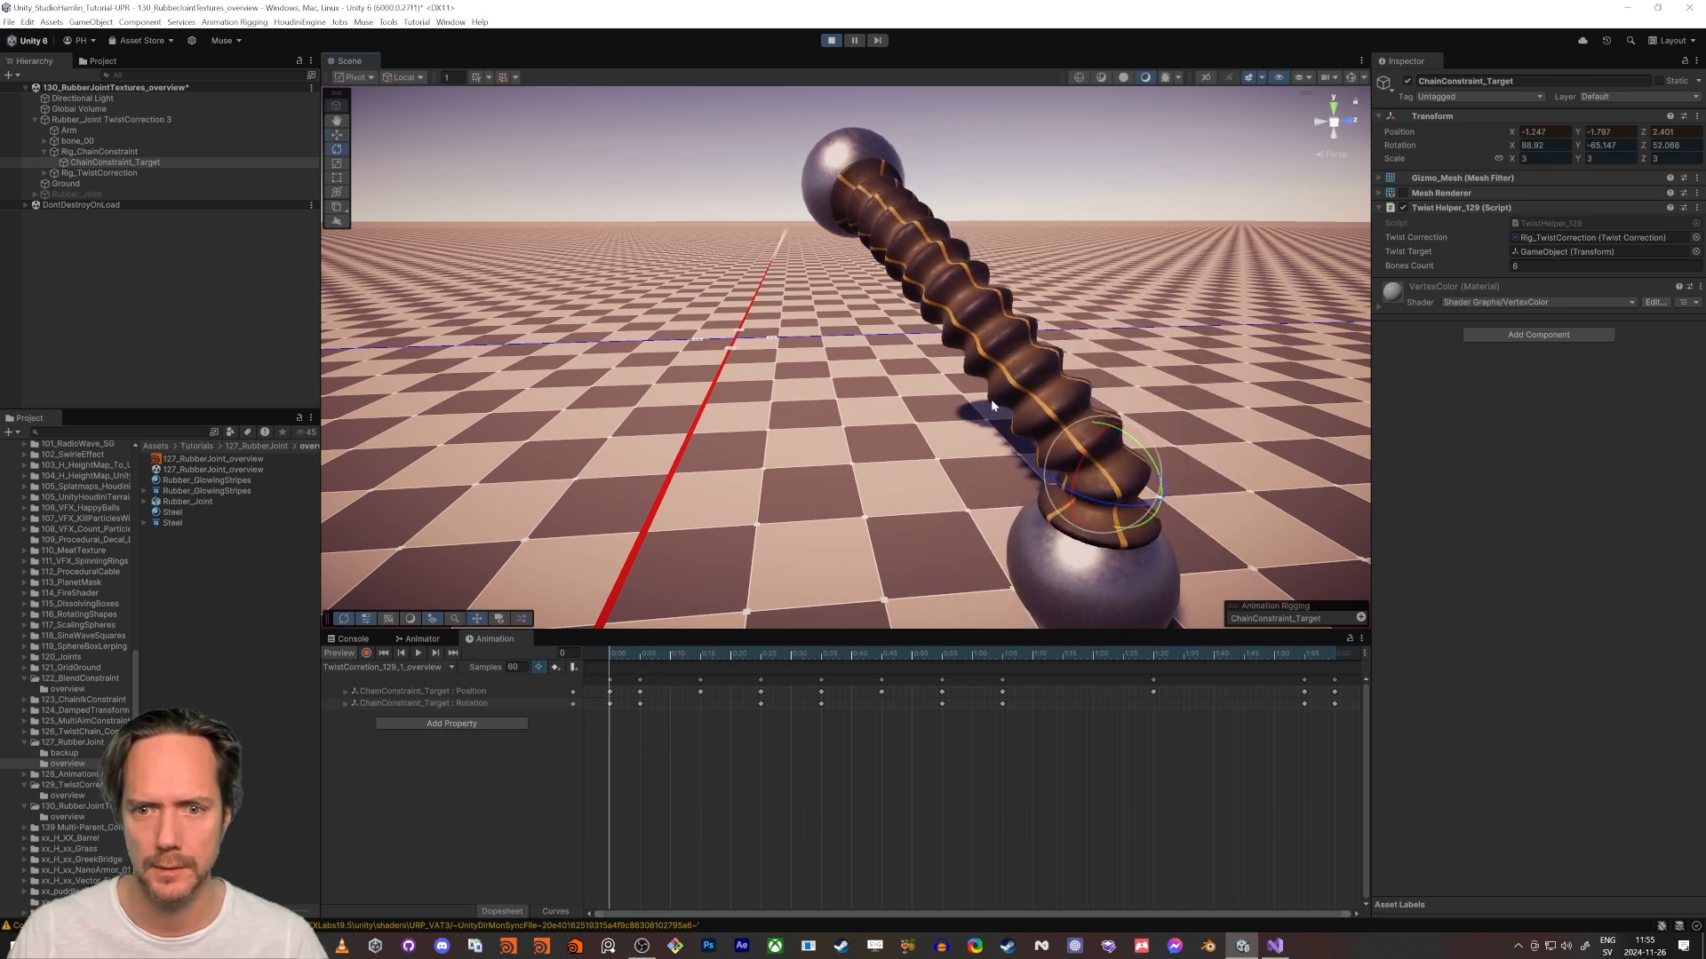
{"action": "right_click_drag", "start_coordinate": [756, 400], "coordinate": [987, 377]}
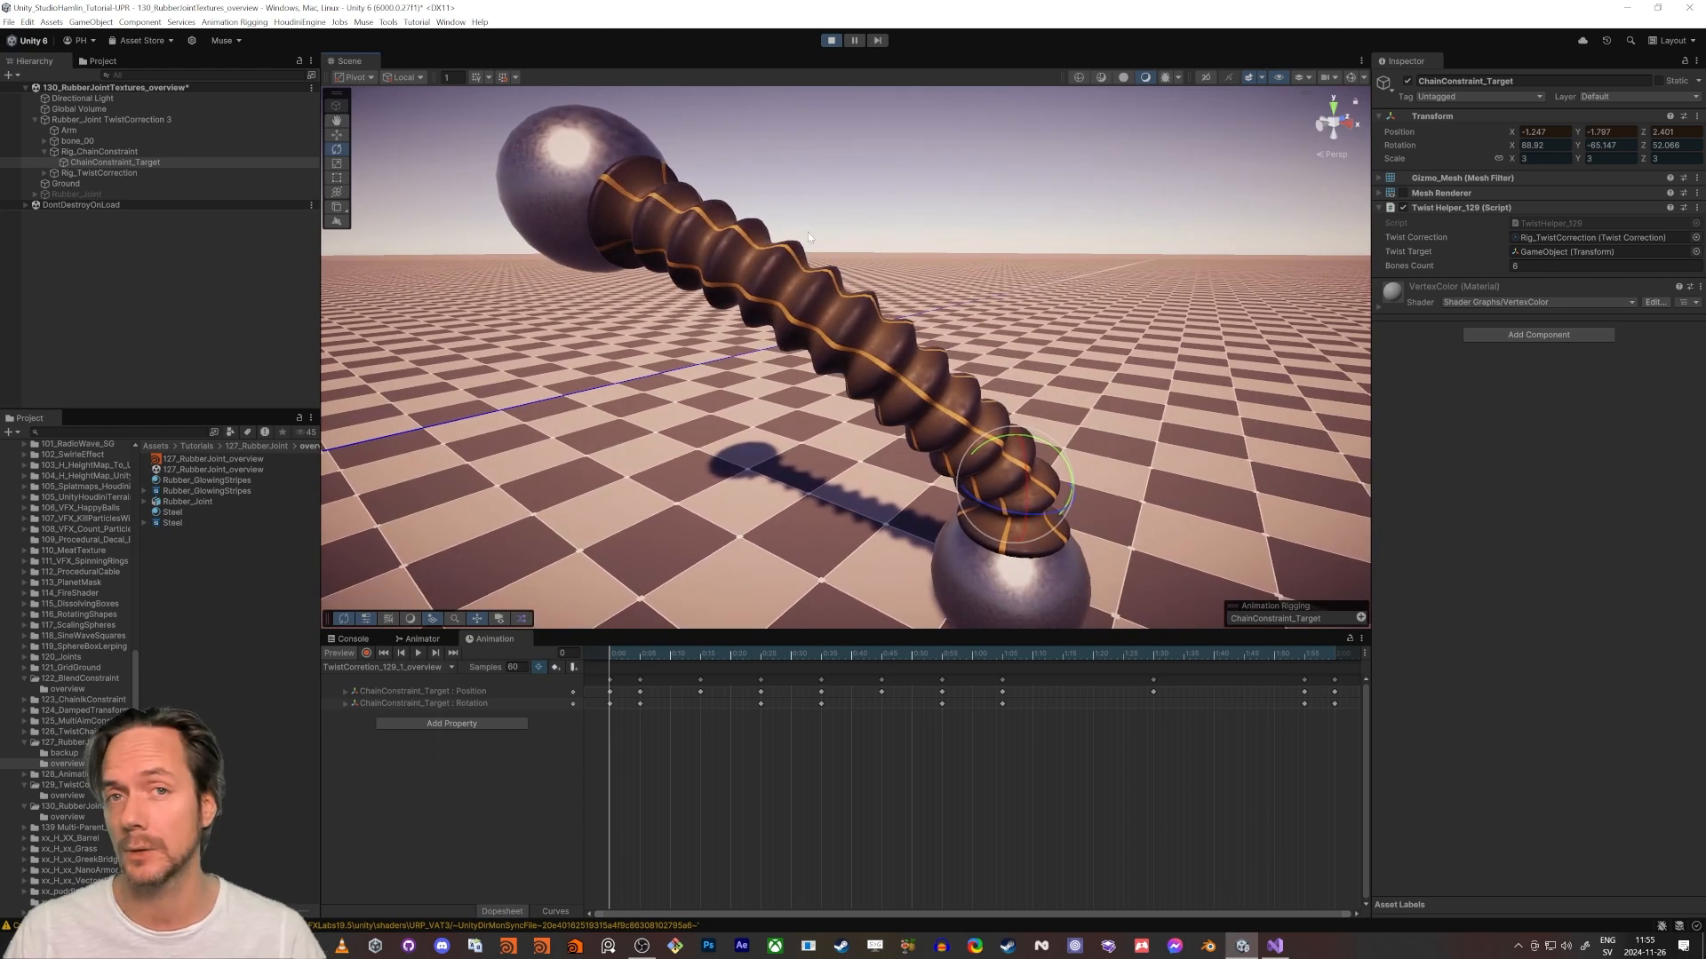
{"action": "right_click_drag", "start_coordinate": [880, 248], "coordinate": [836, 224]}
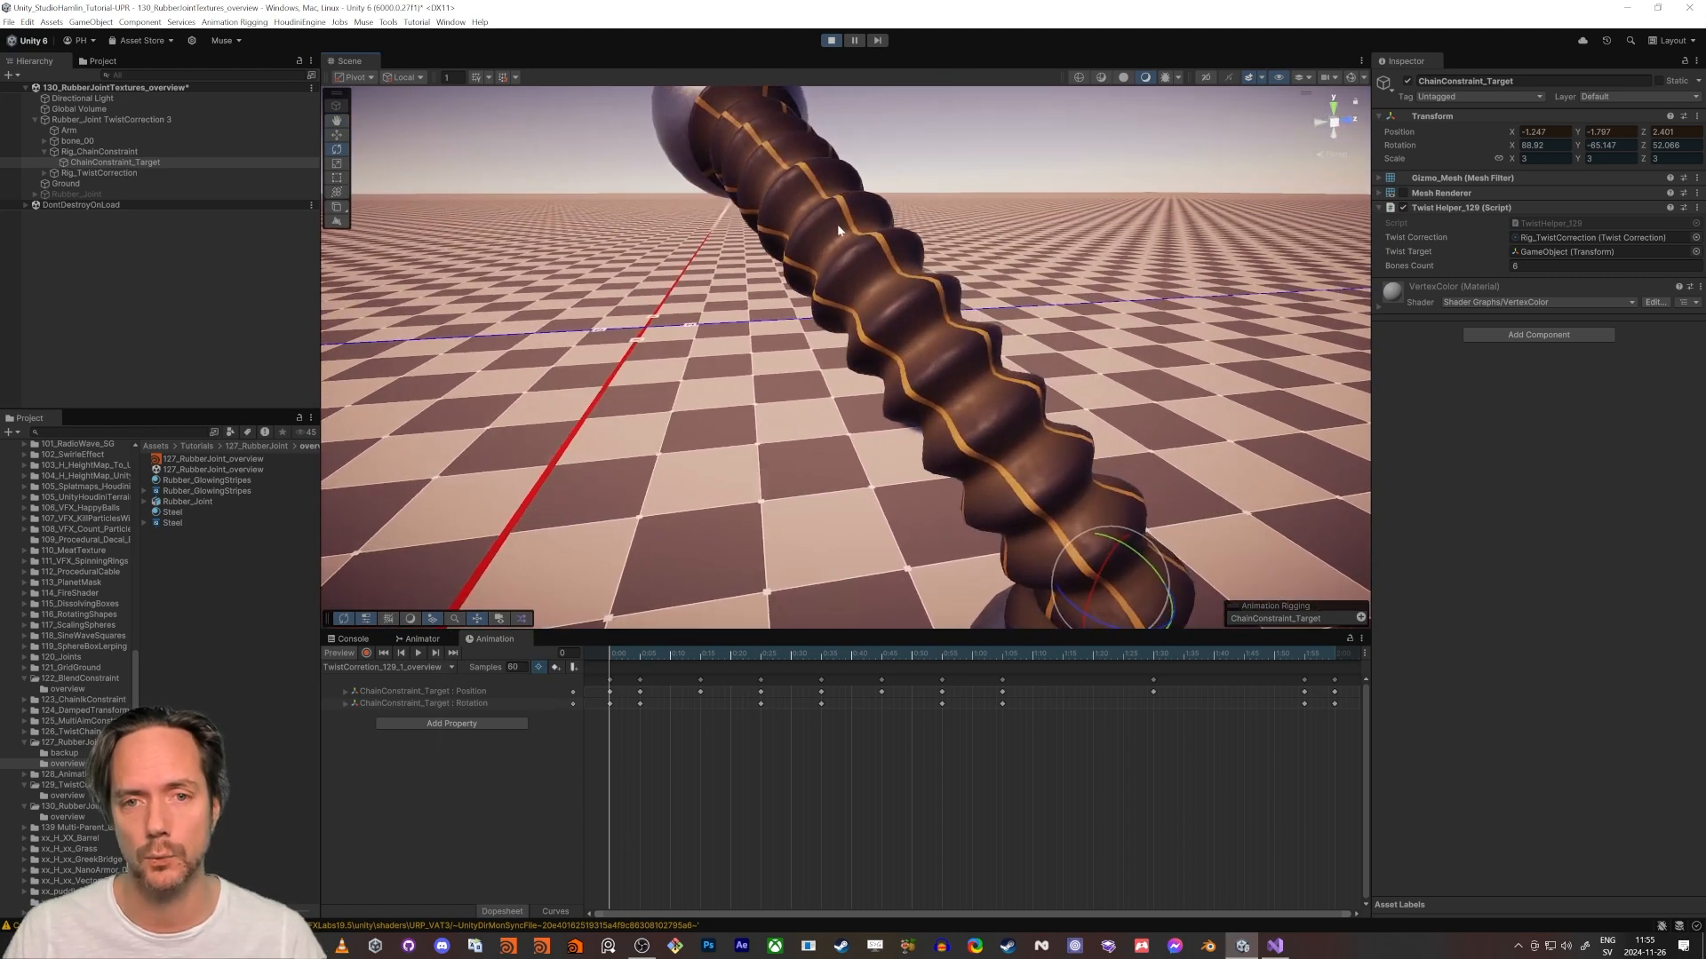
{"action": "right_click_drag", "start_coordinate": [951, 394], "coordinate": [883, 343]}
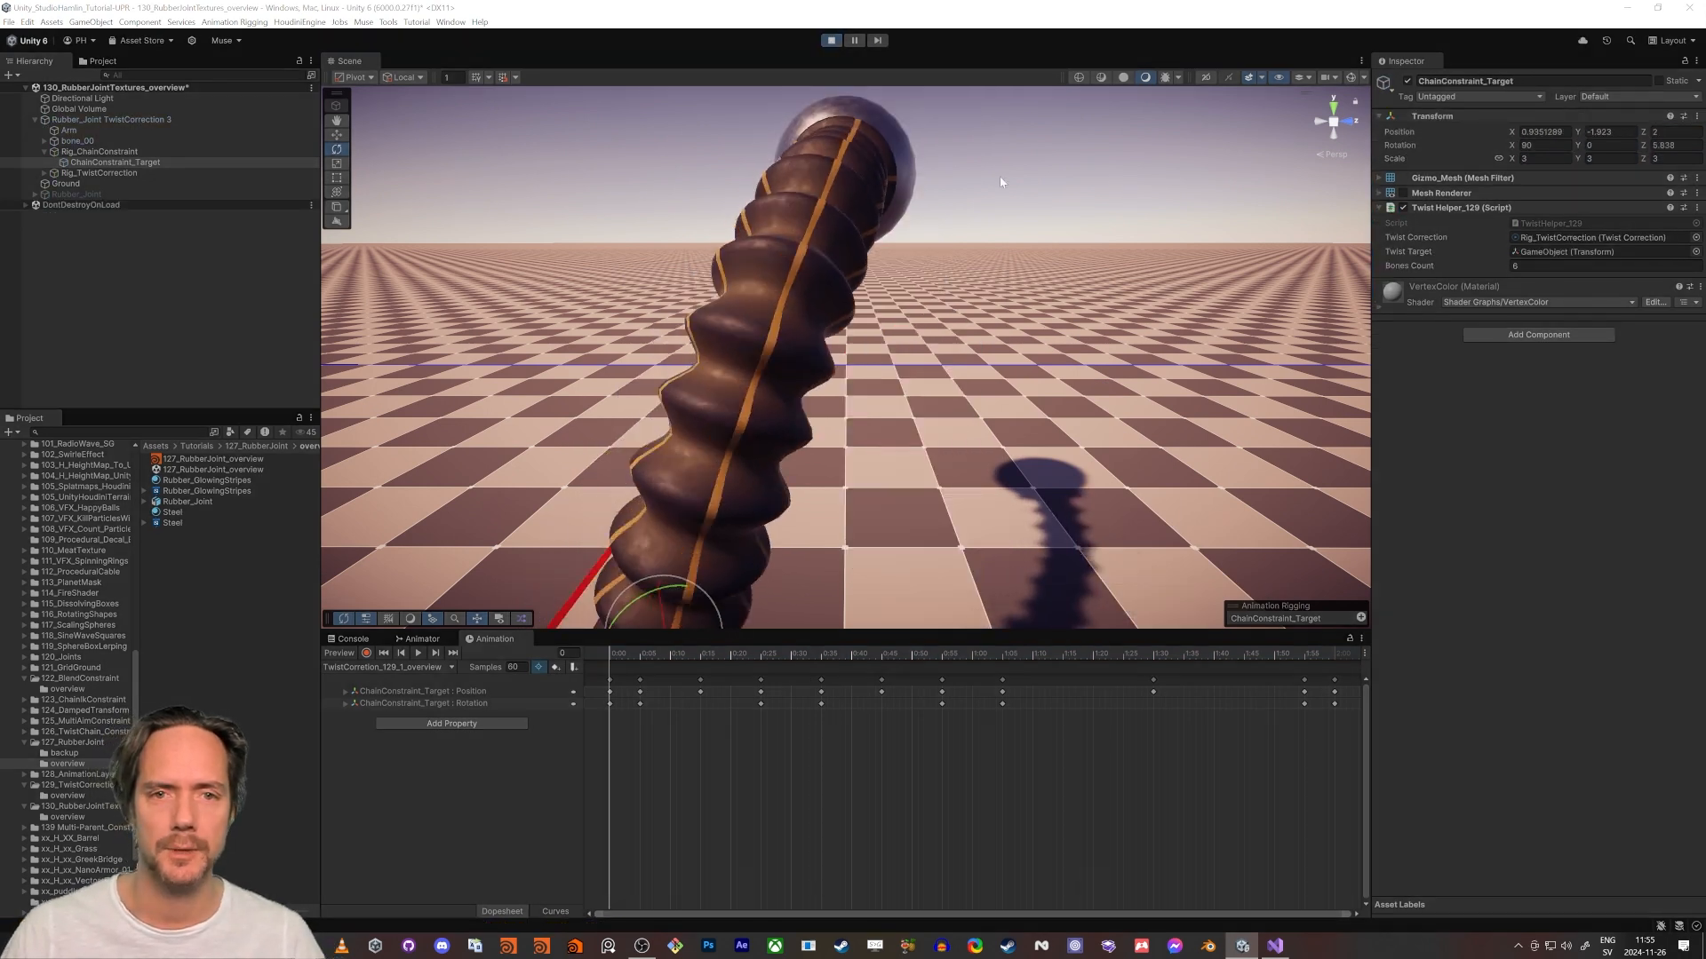
{"action": "right_click_drag", "start_coordinate": [1002, 182], "coordinate": [1031, 222]}
{"action": "key", "text": "s"}
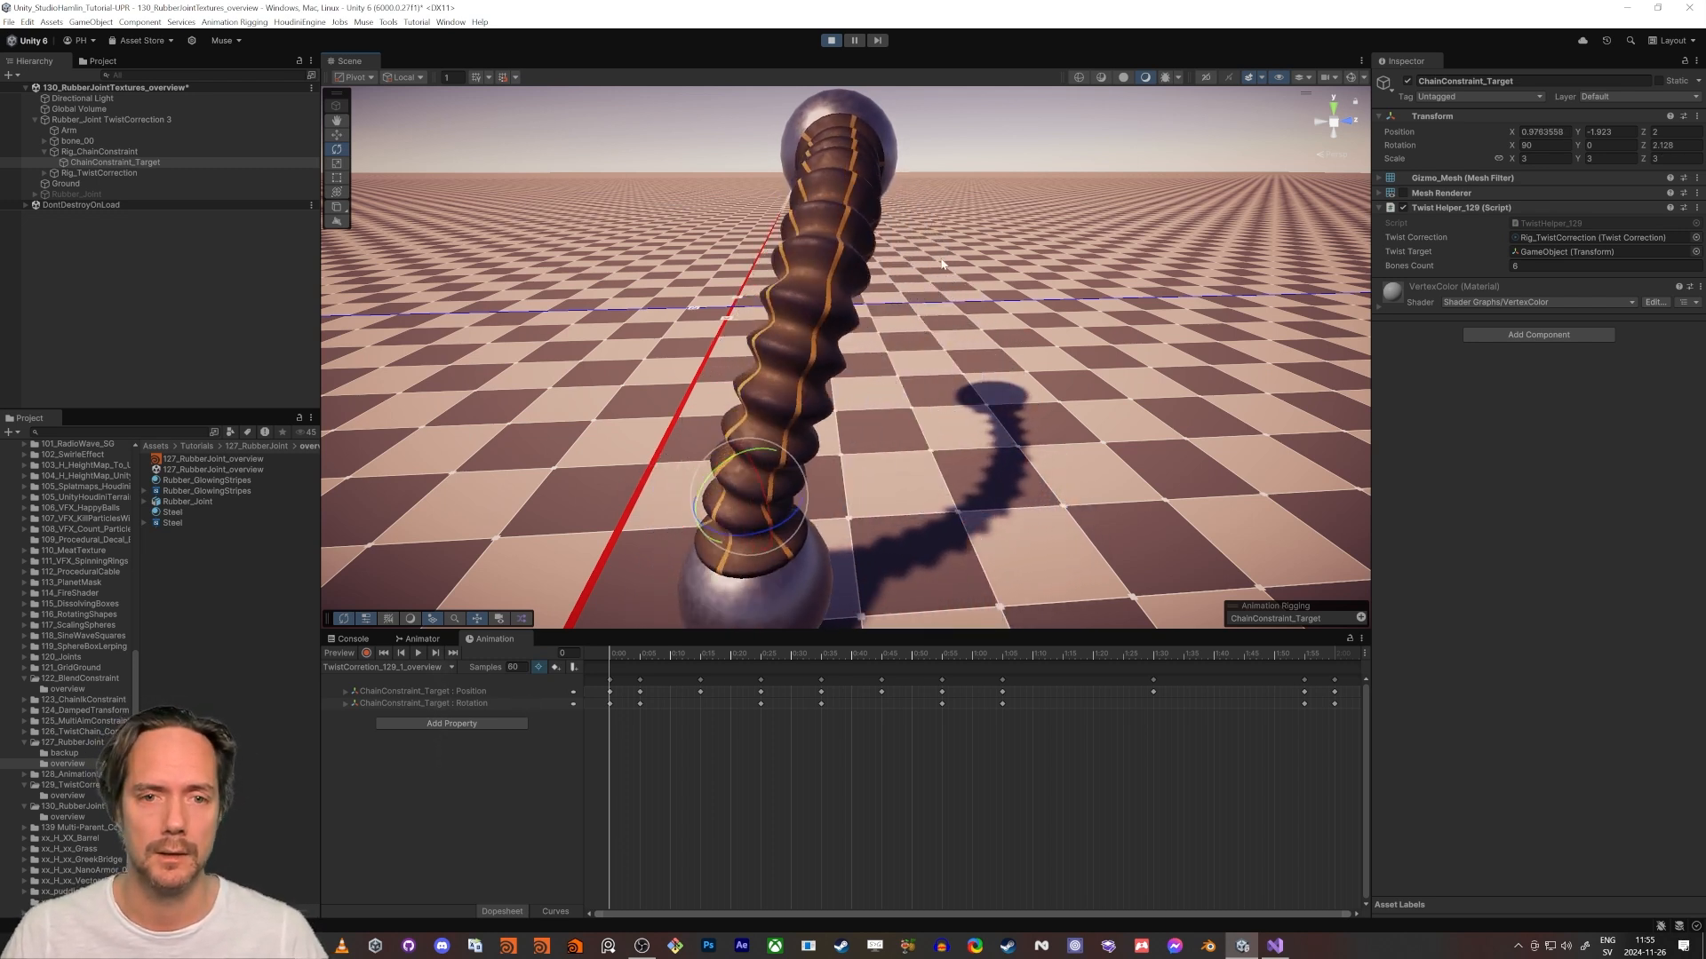
- Browse to the project's top-level Materials folder and look through its materials
{"action": "scroll", "coordinate": [91, 547], "scroll_direction": "up", "scroll_amount": 10}
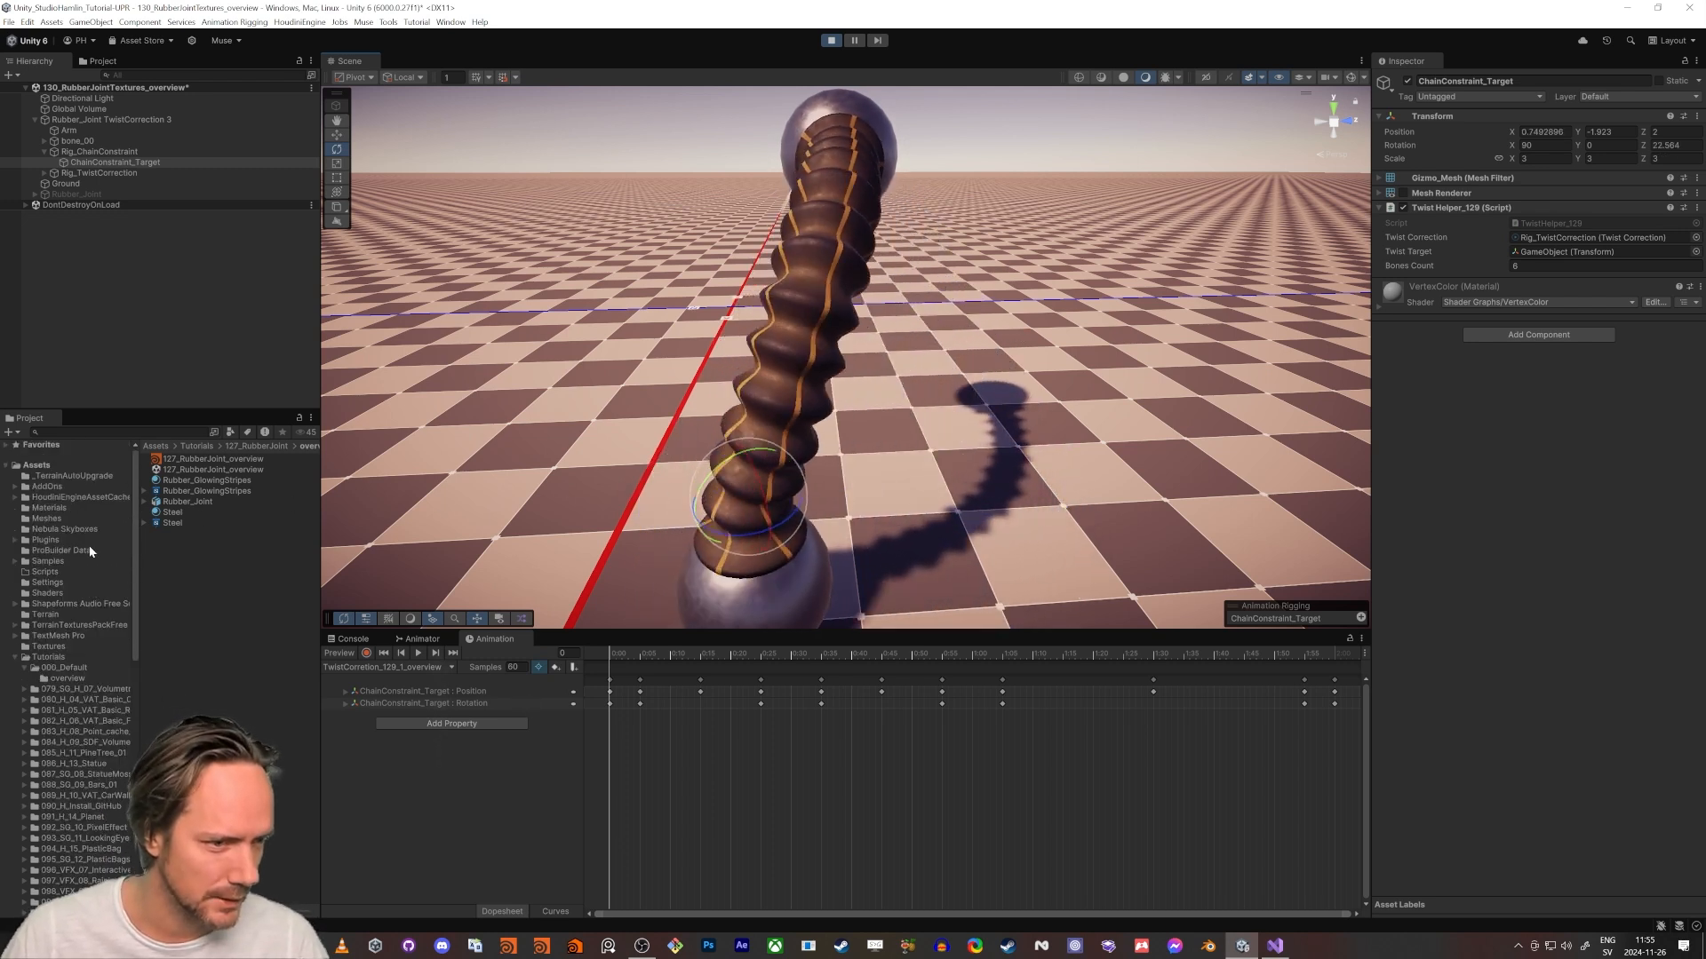
{"action": "left_click", "coordinate": [55, 508]}
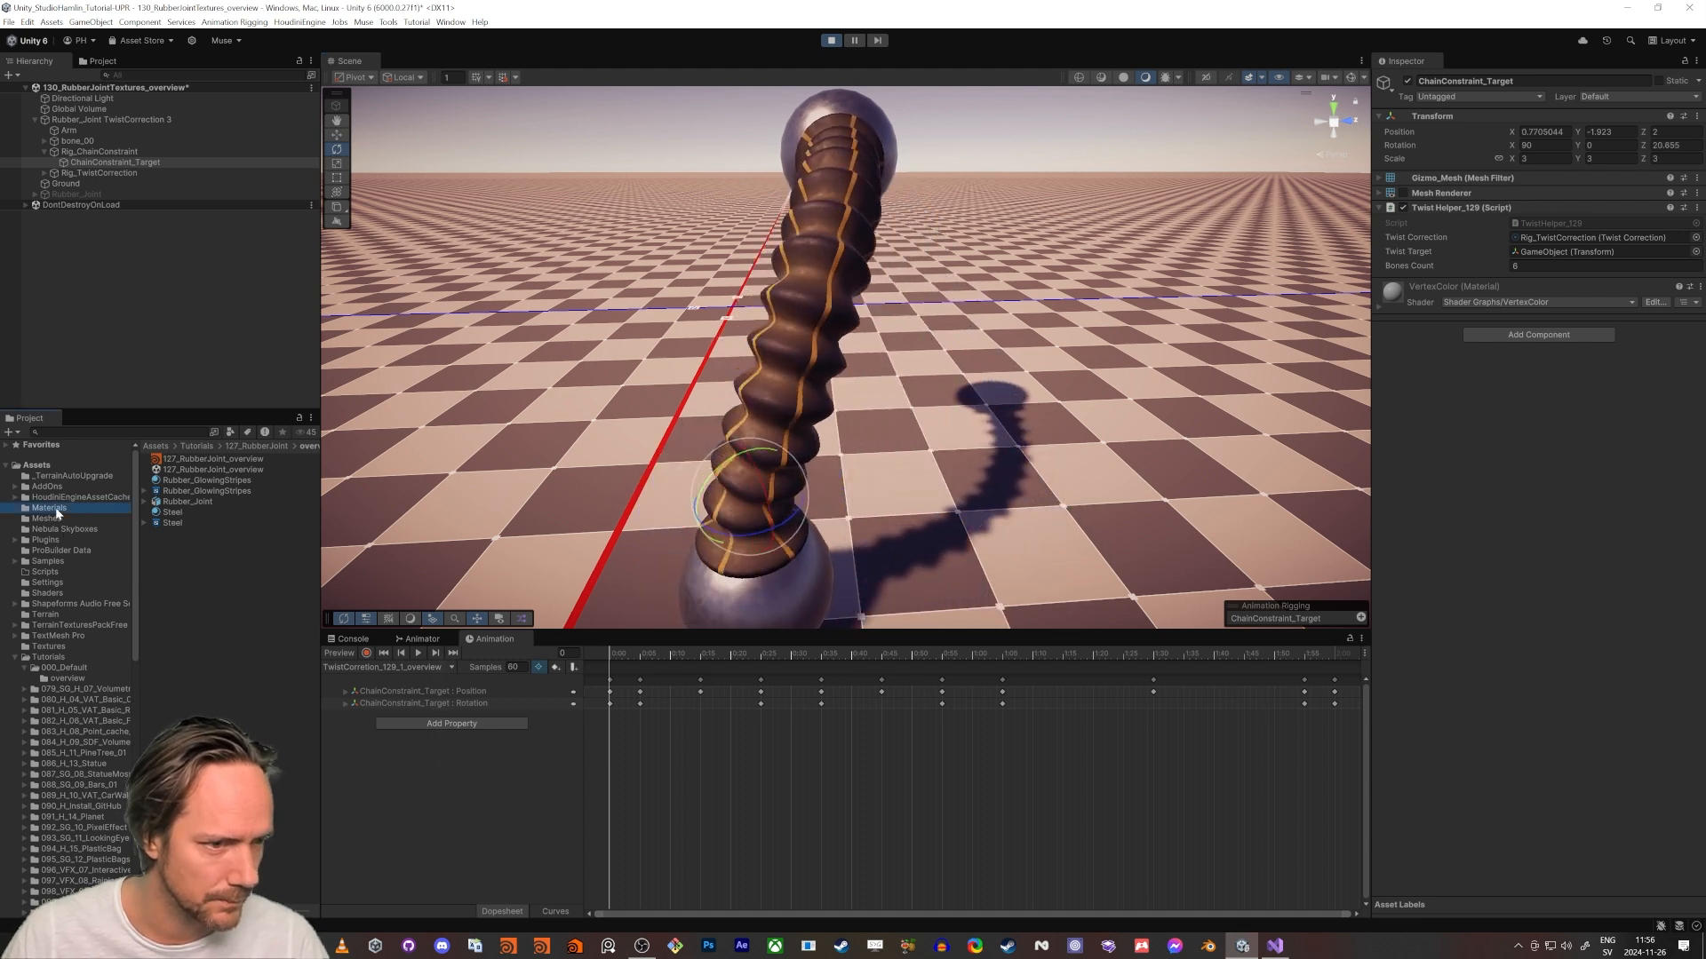
{"action": "left_click_drag", "start_coordinate": [174, 545], "coordinate": [1003, 487]}
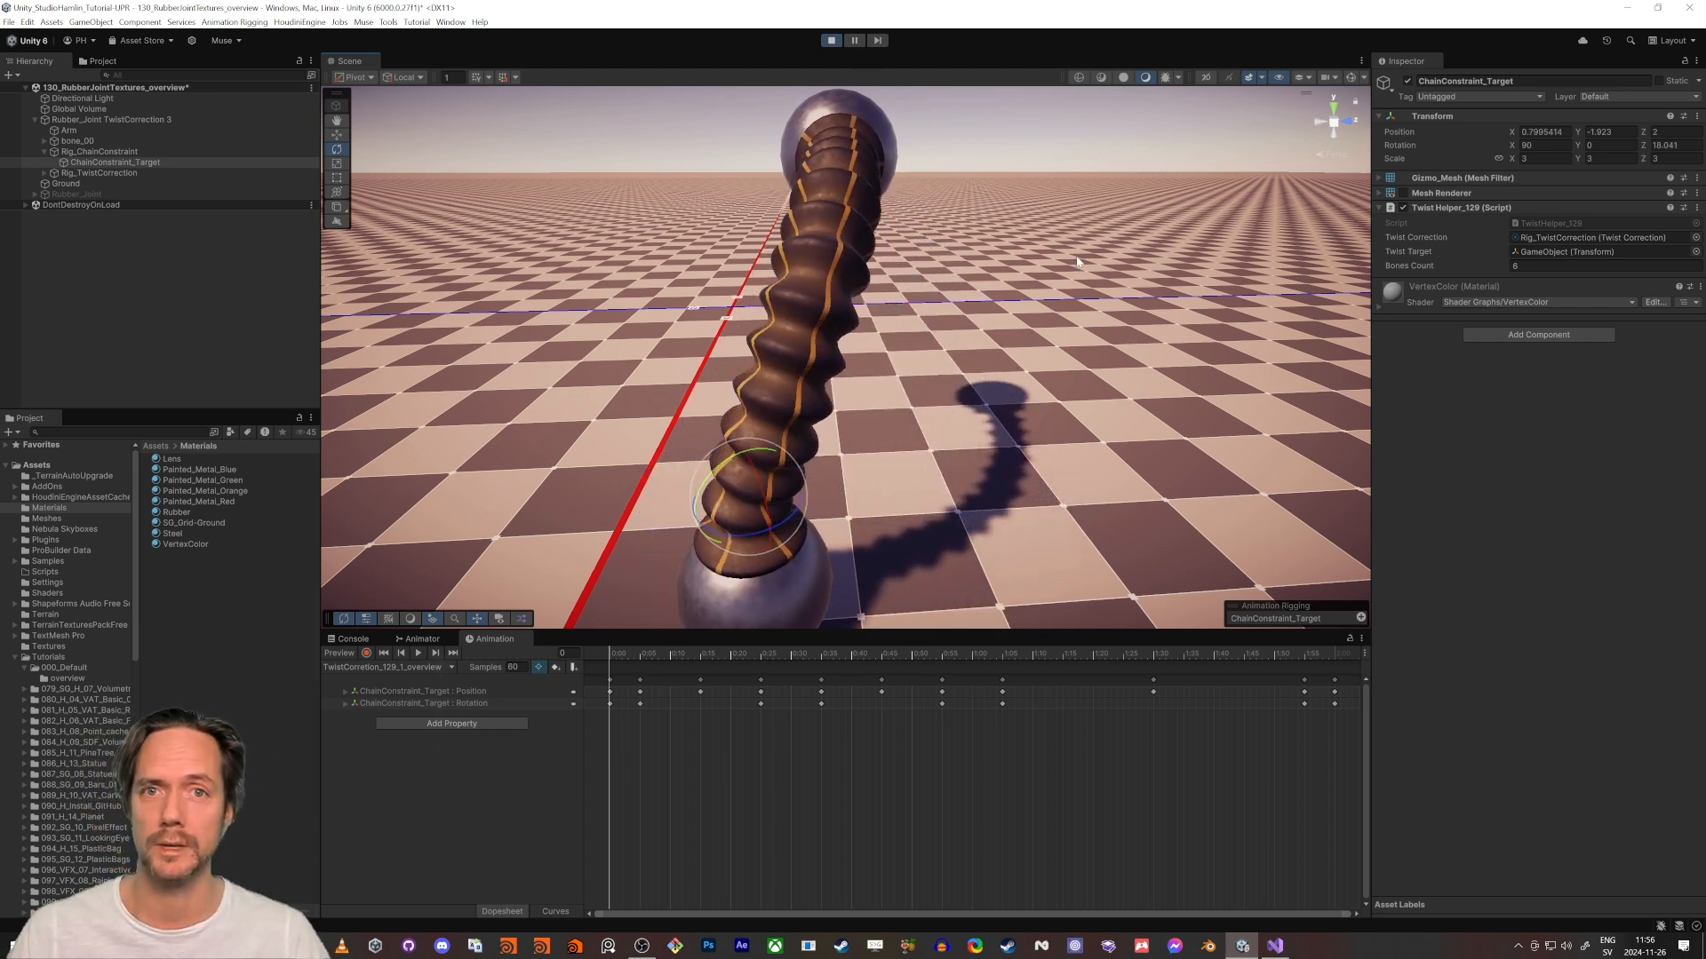
- Exit play mode, deactivate Rubber_Joint TwistCorrection 3 and activate the plain Rubber_Joint object in its place
{"action": "left_click_drag", "start_coordinate": [1077, 262], "coordinate": [897, 373], "text": "alt"}
{"action": "left_click", "coordinate": [832, 40]}
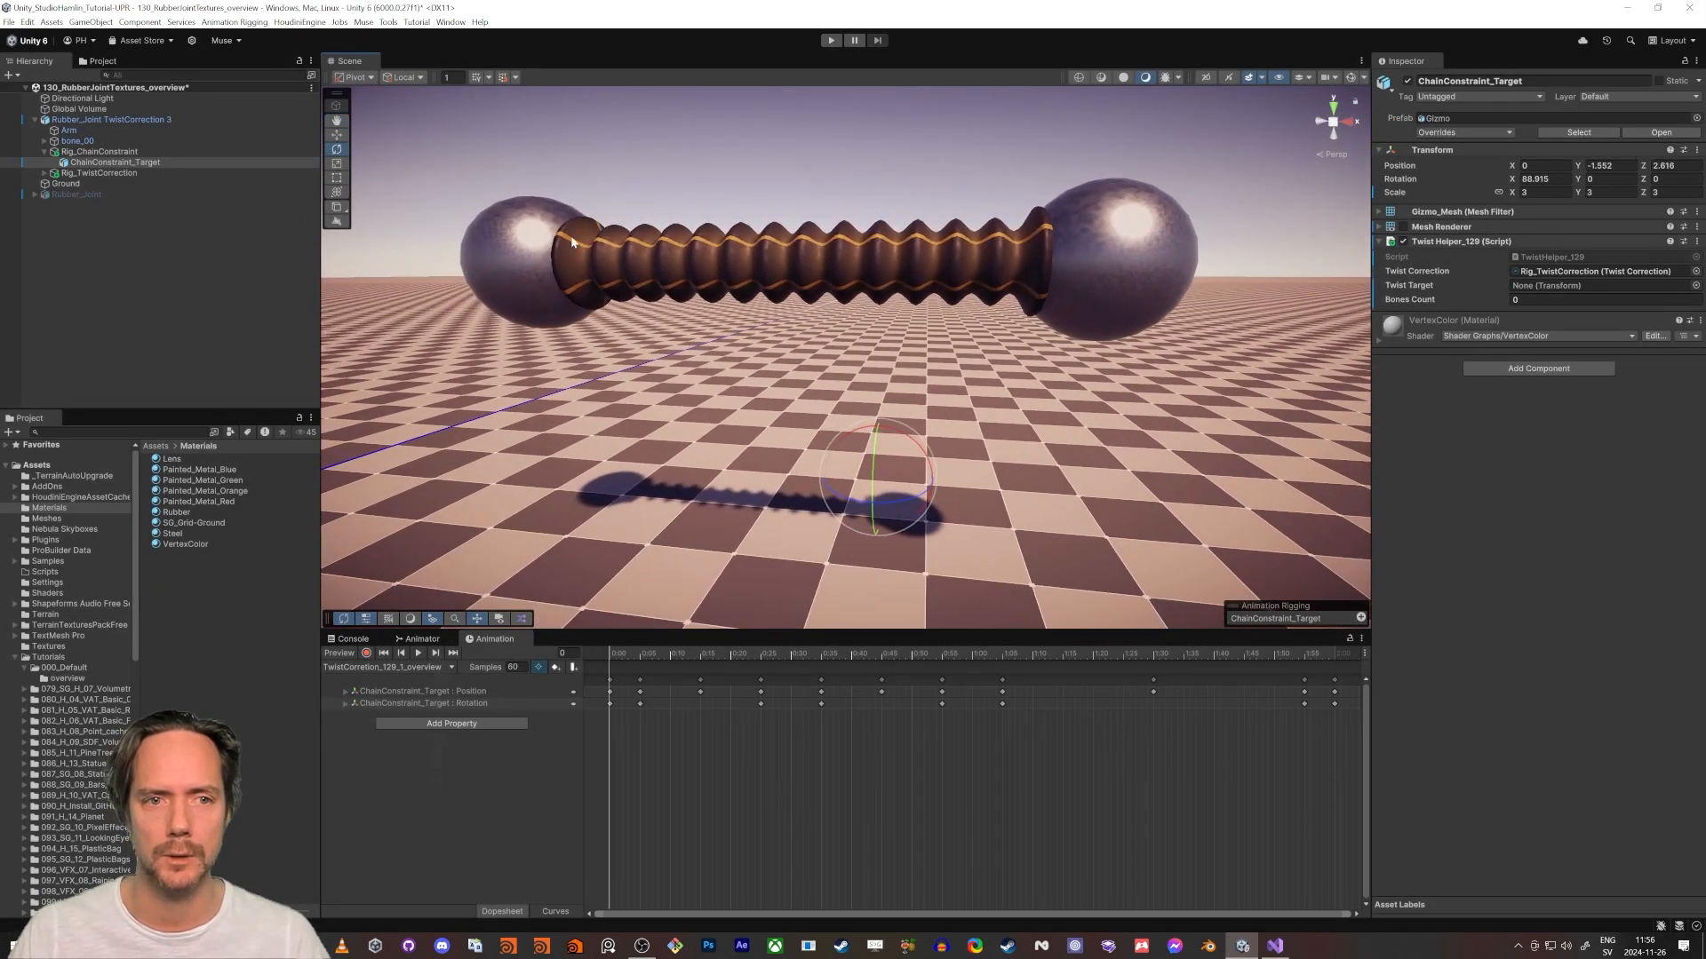
{"action": "left_click", "coordinate": [75, 120]}
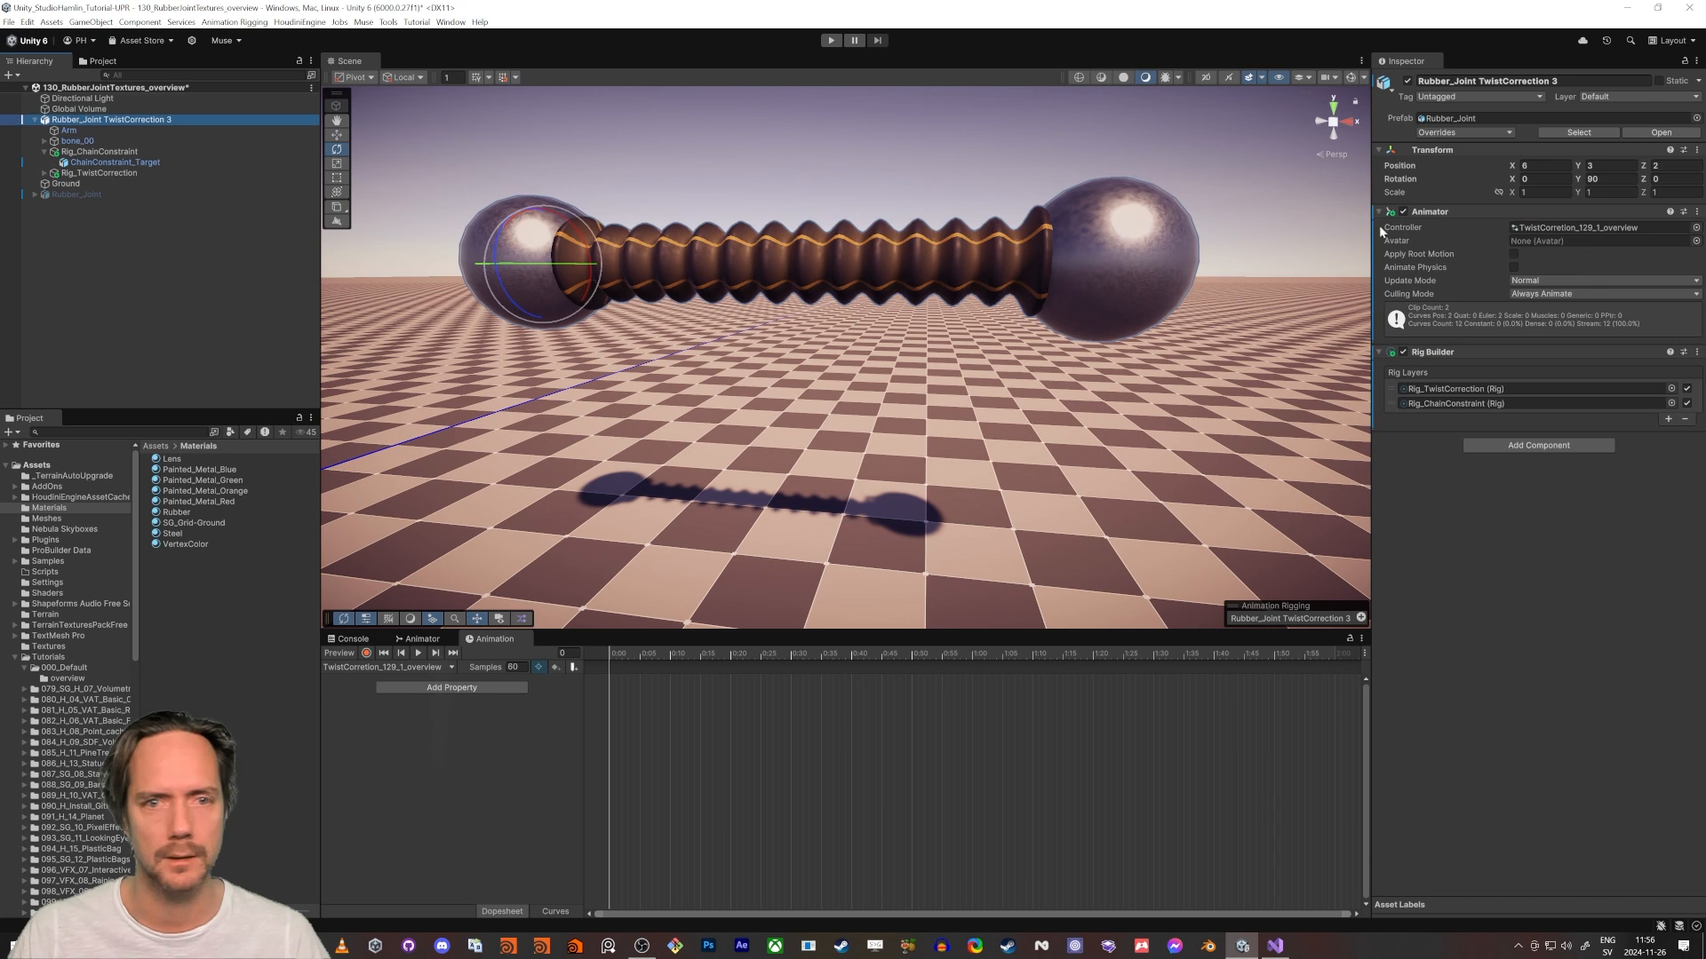
{"action": "left_click", "coordinate": [1406, 82]}
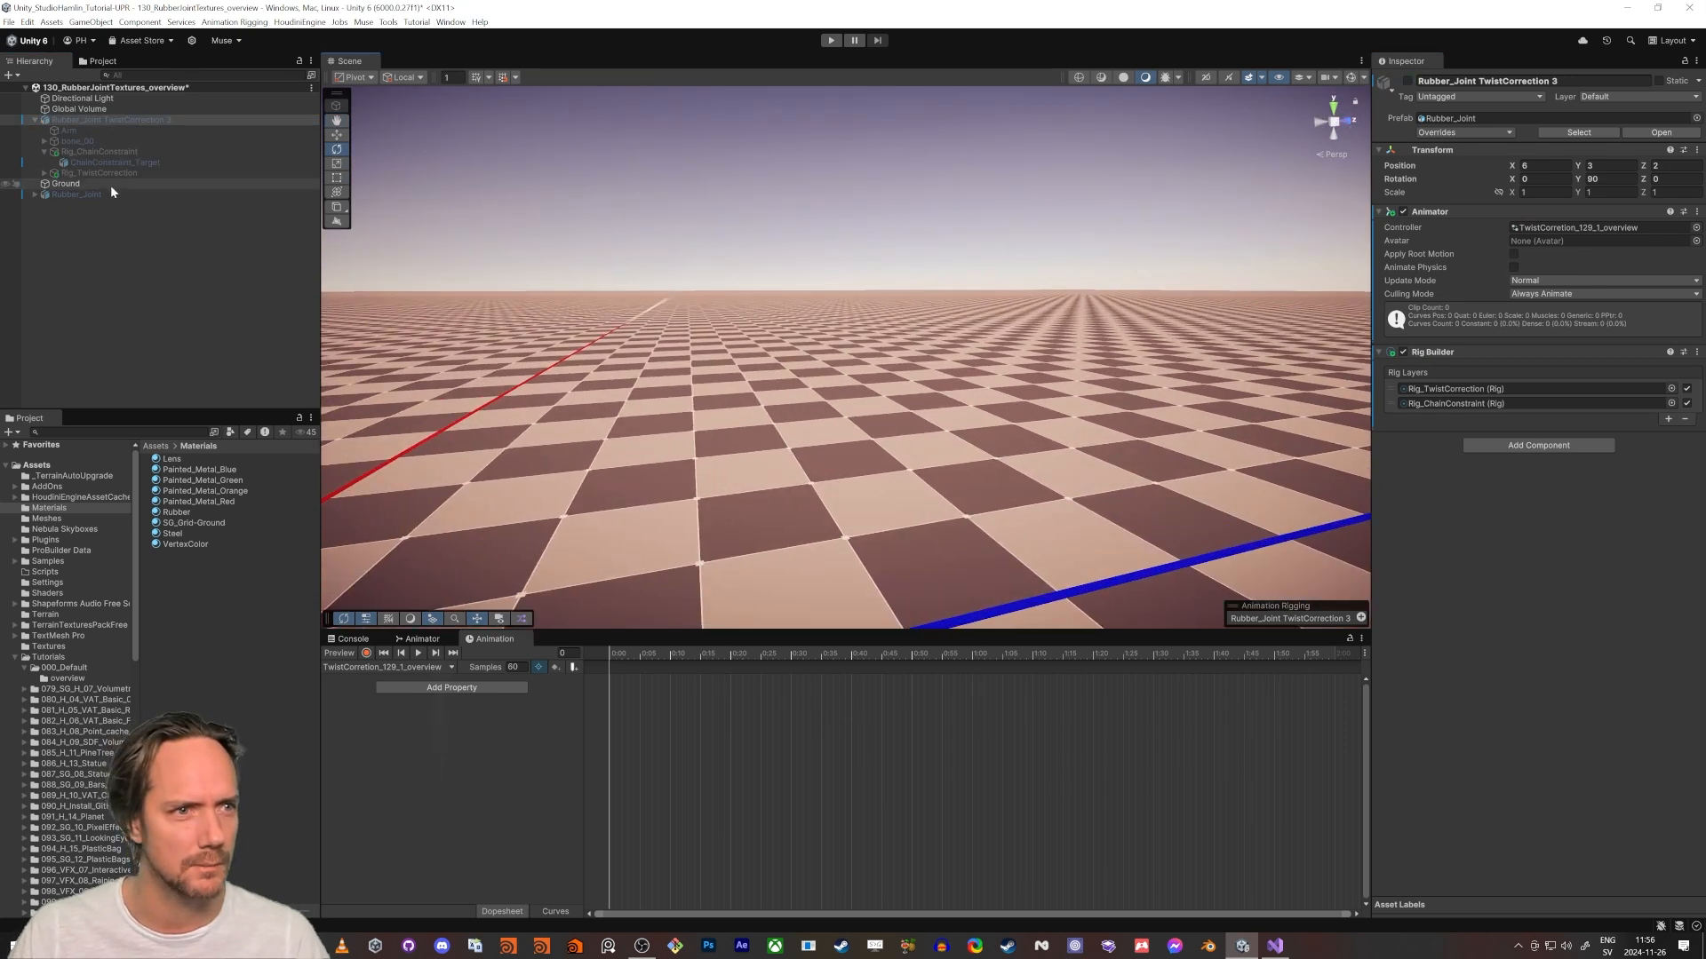
{"action": "left_click", "coordinate": [102, 194]}
{"action": "left_click", "coordinate": [1408, 82]}
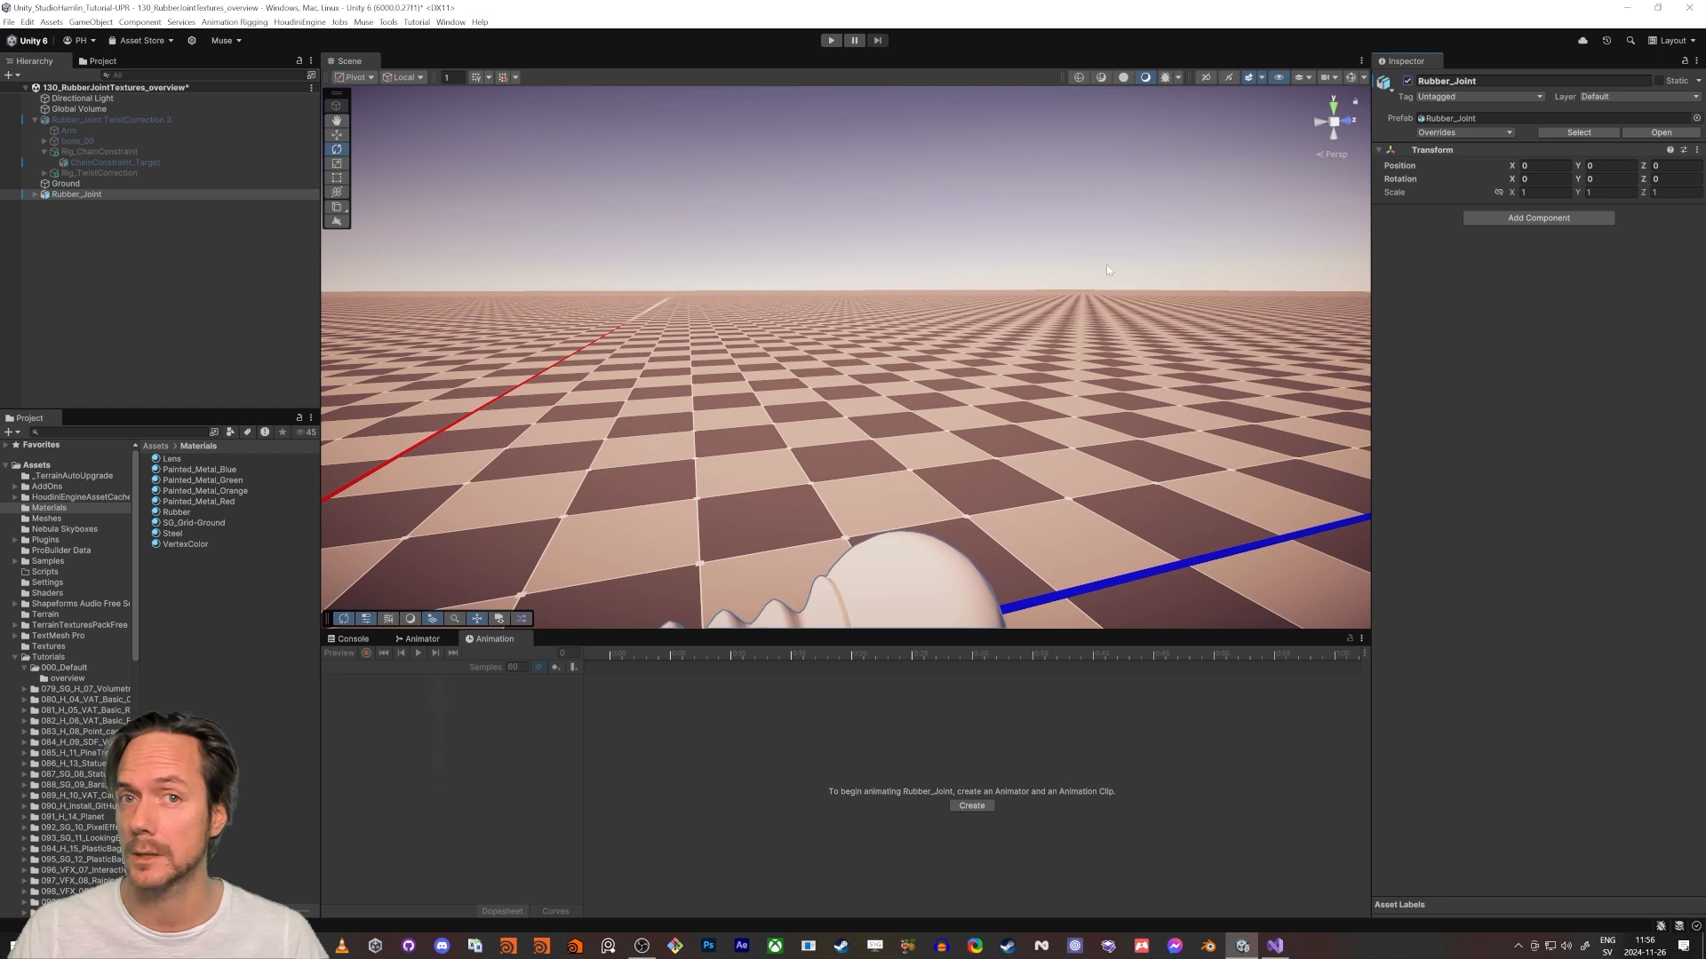
- Raise Rubber_Joint above the ground to a Y position of about 1.138
{"action": "key", "text": "s"}
{"action": "right_click_drag", "start_coordinate": [1004, 382], "coordinate": [915, 418]}
{"action": "key", "text": "w"}
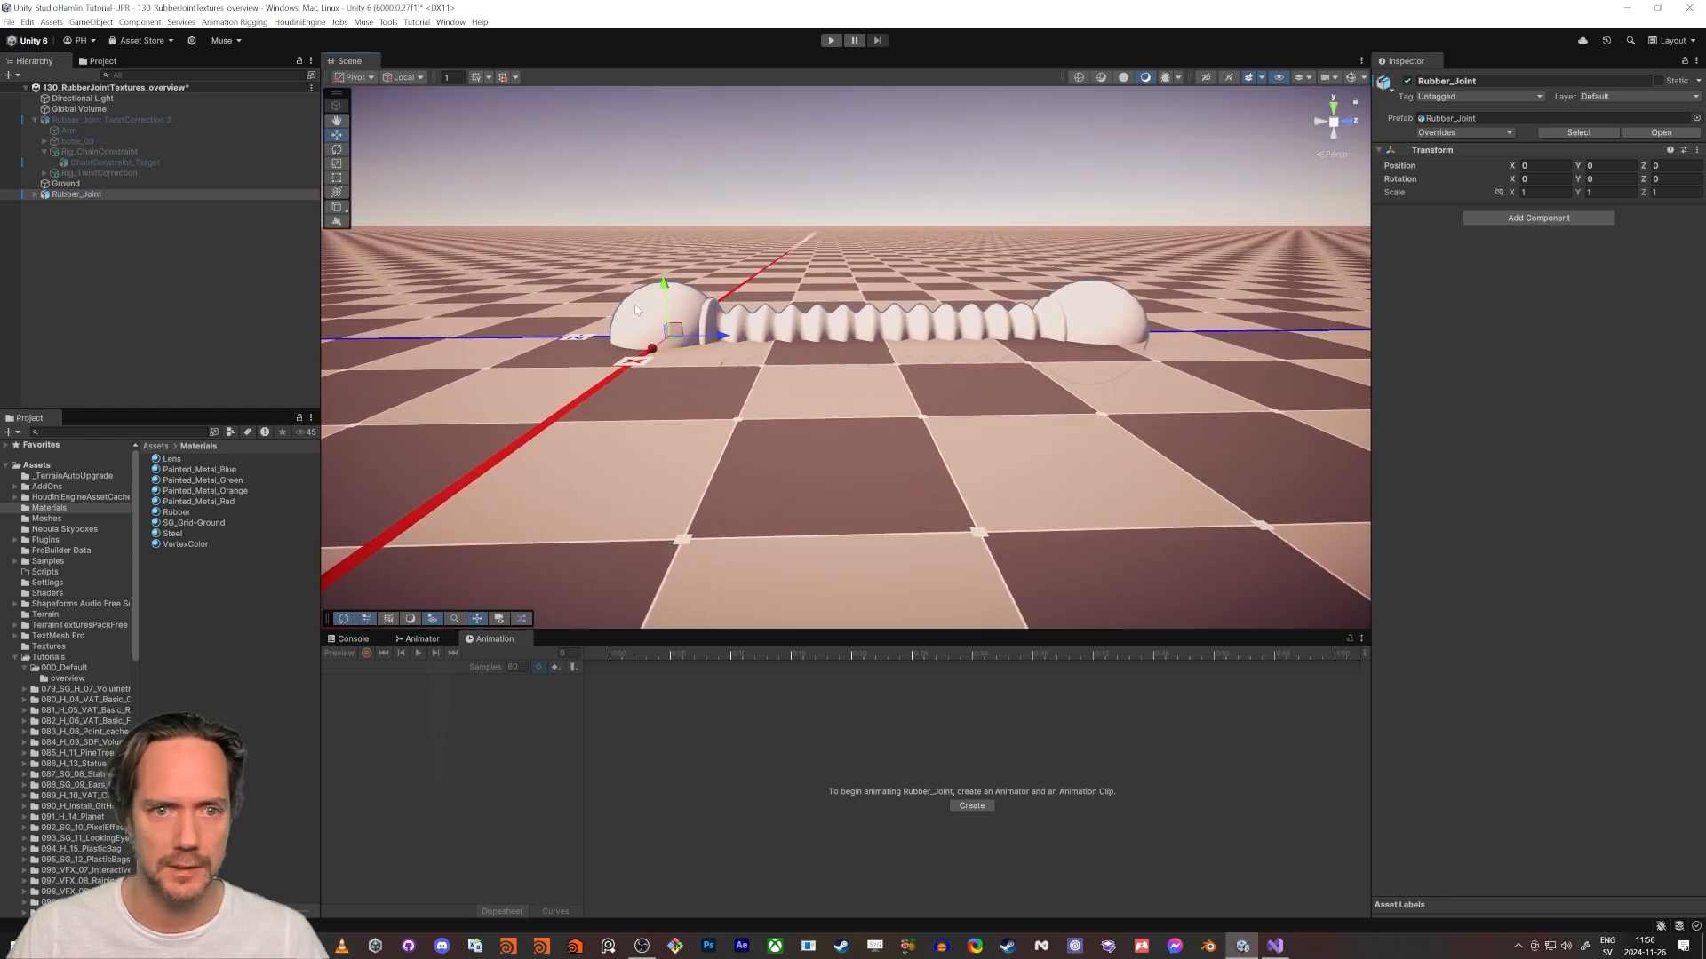
{"action": "left_click_drag", "start_coordinate": [671, 291], "coordinate": [670, 158]}
{"action": "right_click_drag", "start_coordinate": [842, 291], "coordinate": [835, 240]}
{"action": "key", "text": "w"}
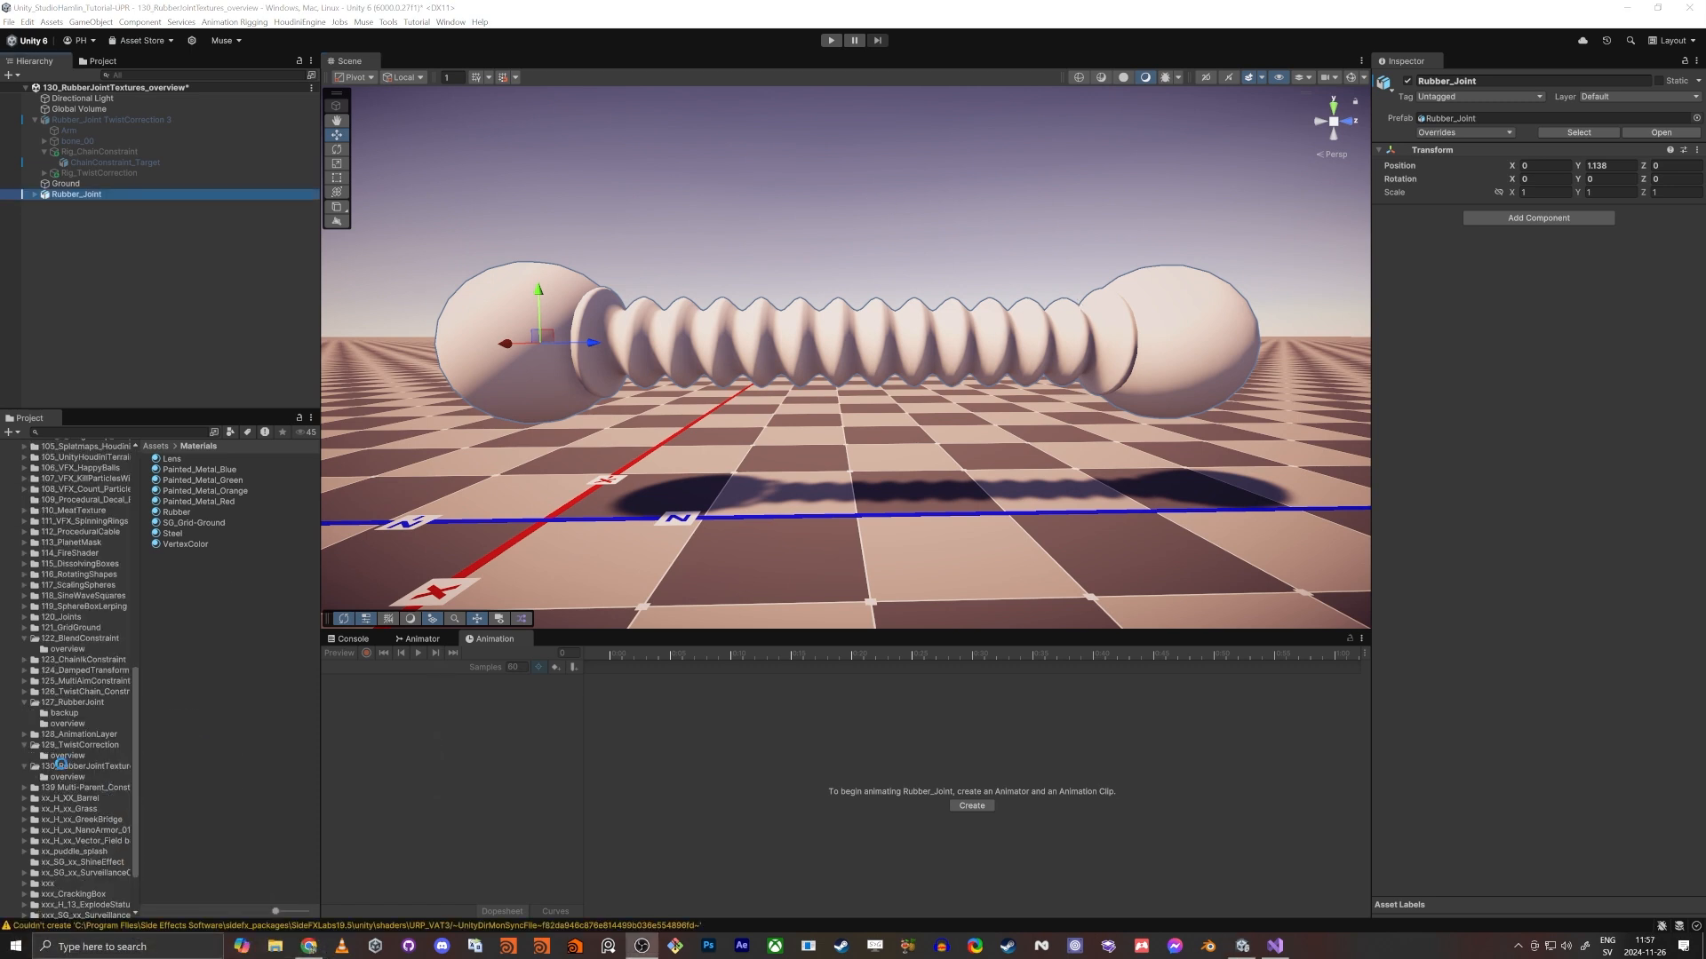
- Open the 130_RubberJointTextures scene from its tutorial folder, saving the changes to the current scene
{"action": "left_click", "coordinate": [63, 765]}
{"action": "double_click", "coordinate": [179, 480]}
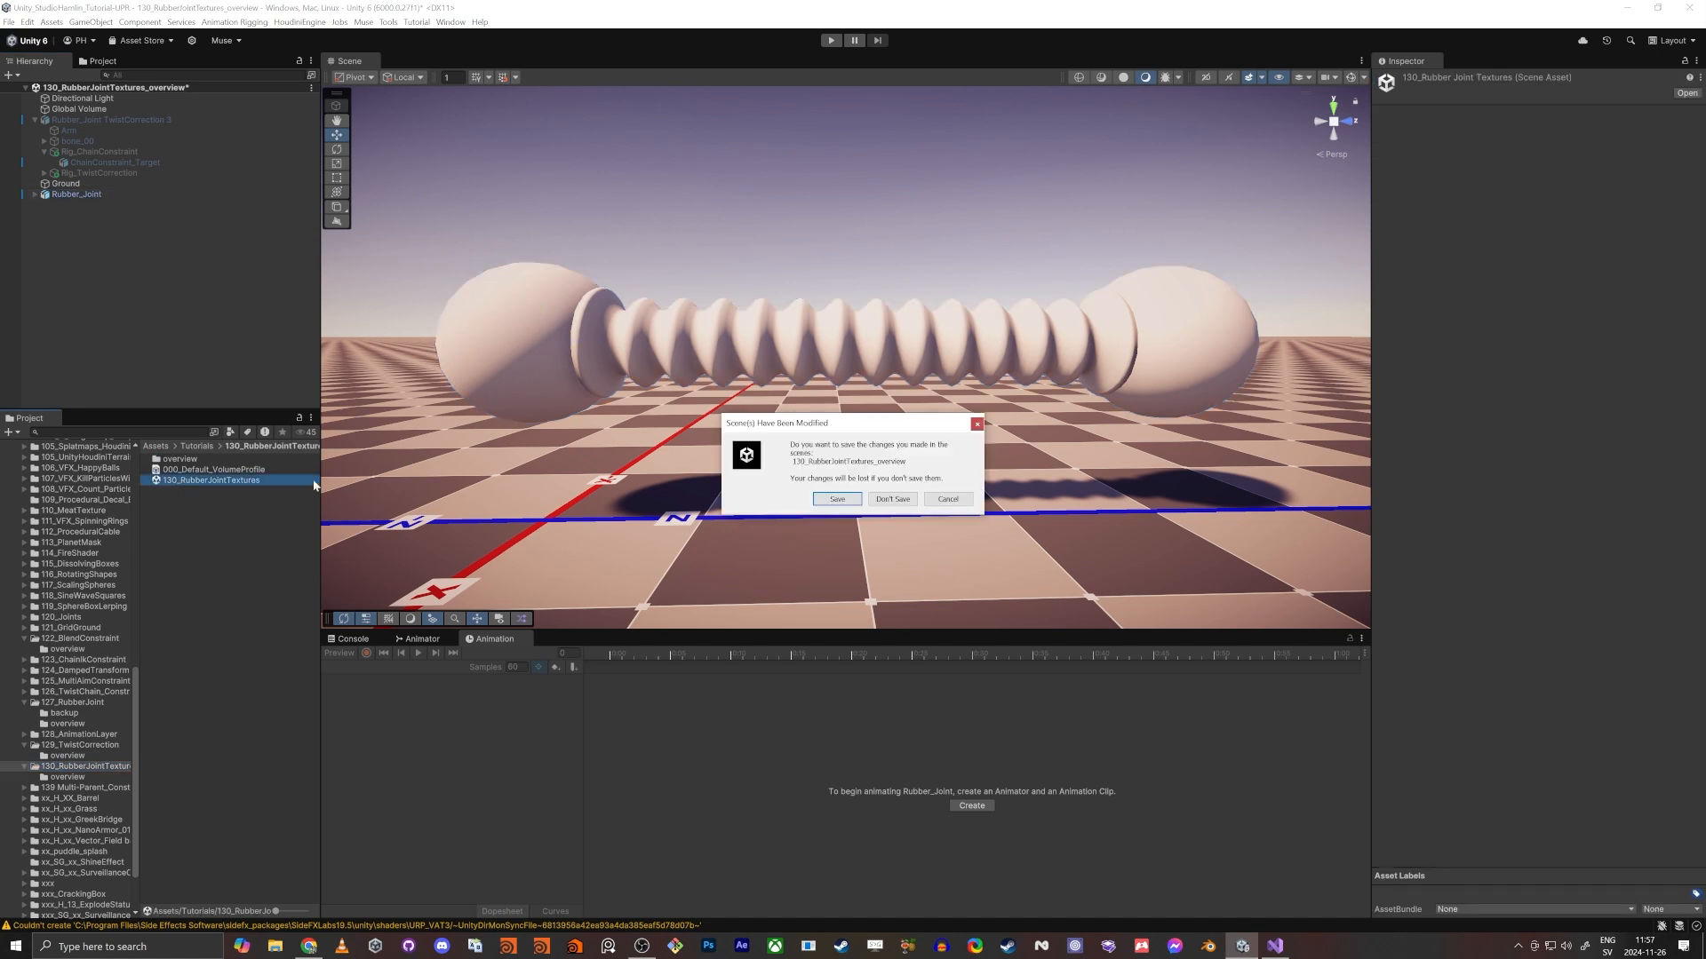
{"action": "left_click", "coordinate": [835, 499]}
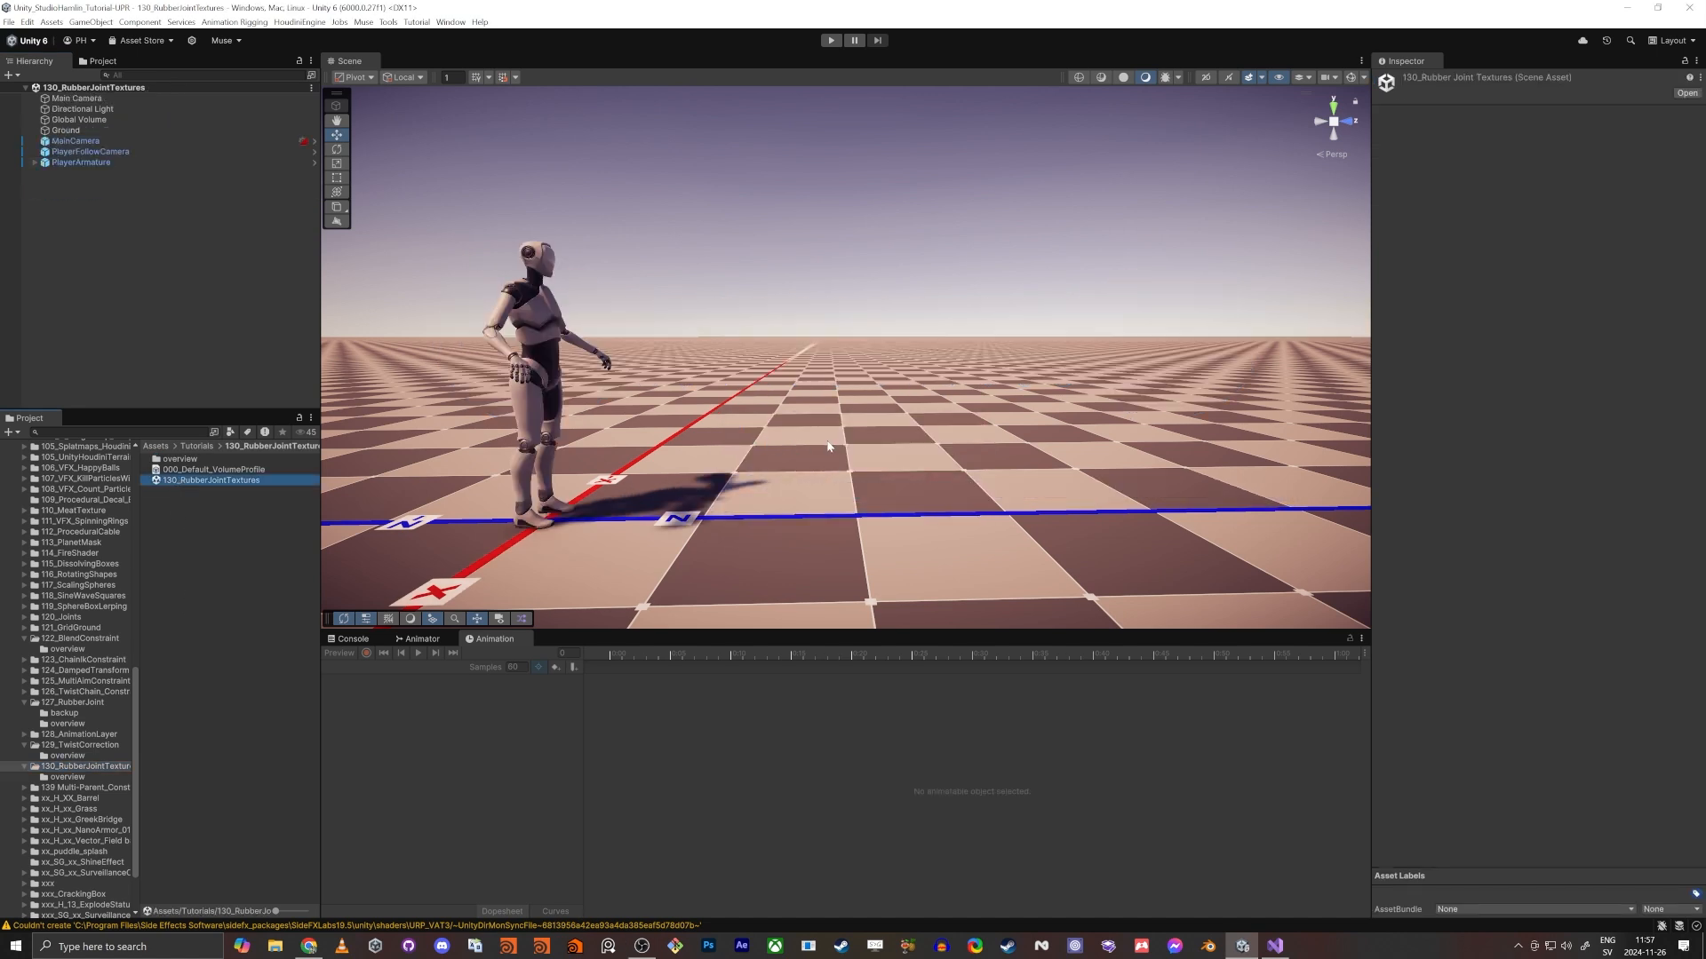
- Delete MainCamera, PlayerFollowCamera and PlayerArmature from the scene
{"action": "left_click", "coordinate": [75, 164]}
{"action": "left_click", "coordinate": [84, 143], "text": "shift"}
{"action": "key", "text": "Delete"}
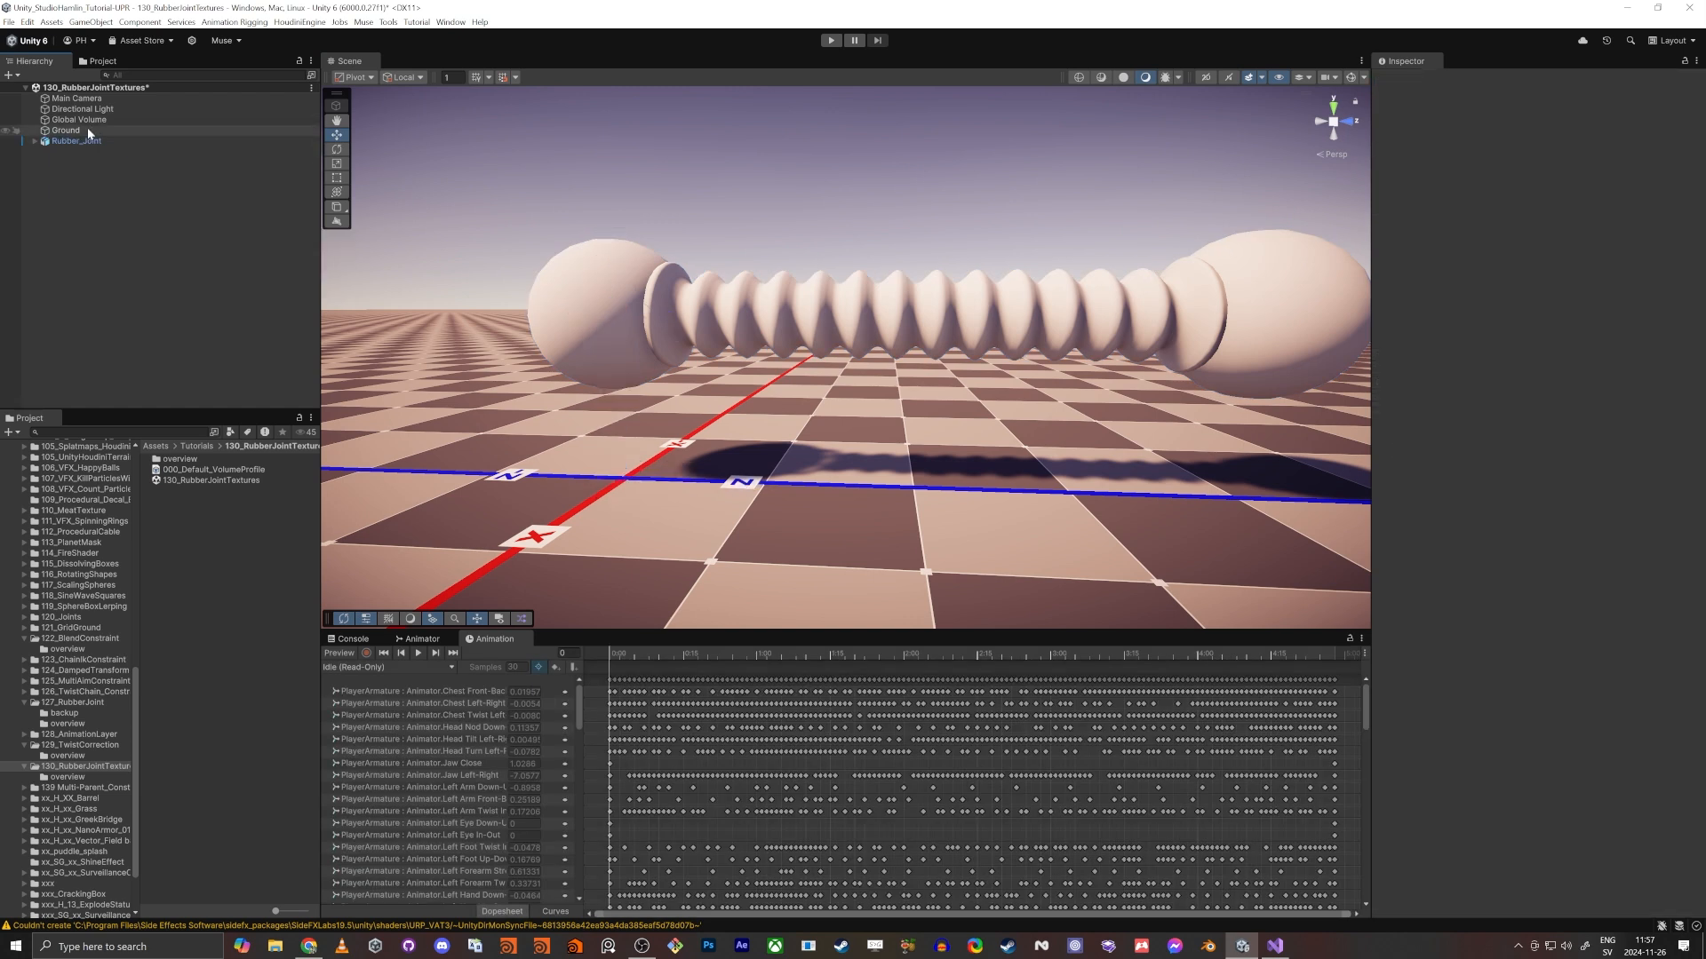
{"action": "right_click_drag", "start_coordinate": [559, 210], "coordinate": [622, 224]}
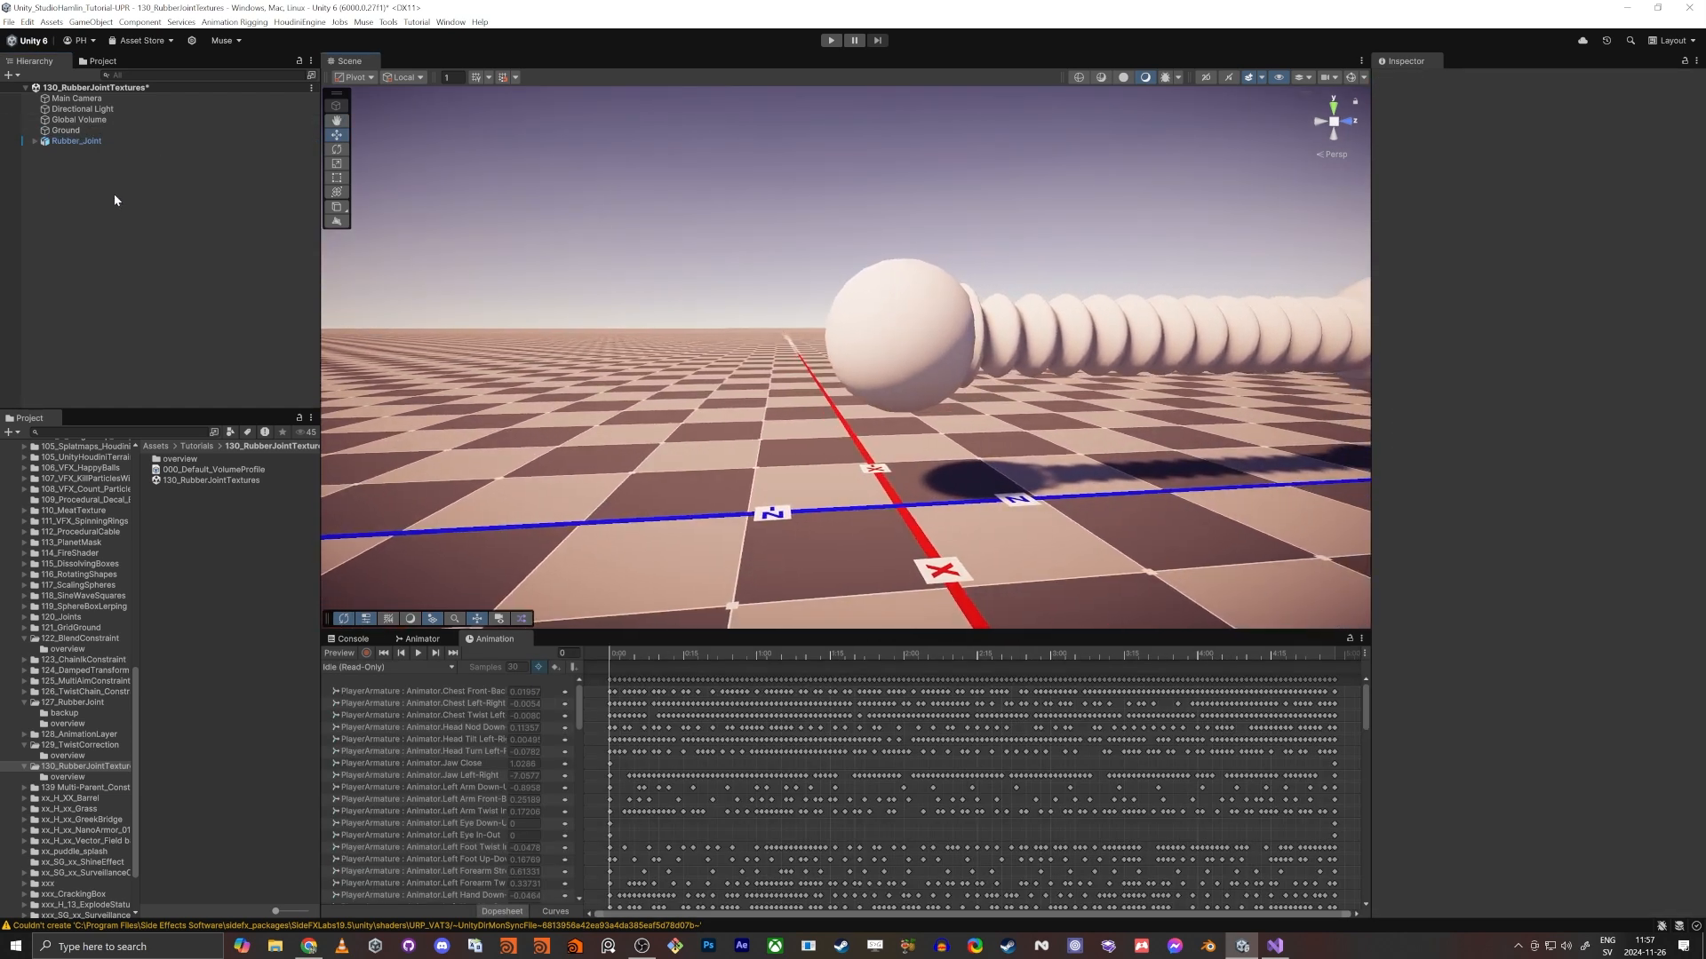
- Examine the bone chain from bone_00 to bone_06 inside Rubber_Joint
{"action": "left_click", "coordinate": [81, 141]}
{"action": "mouse_move", "coordinate": [597, 309]}
{"action": "right_mouse_down"}
{"action": "mouse_move", "coordinate": [631, 313]}
{"action": "mouse_move", "coordinate": [571, 313]}
{"action": "mouse_move", "coordinate": [594, 332]}
{"action": "right_mouse_up"}
{"action": "key", "text": "d"}
{"action": "key", "text": "a"}
{"action": "key", "text": "e"}
{"action": "left_click", "coordinate": [35, 142], "text": "alt"}
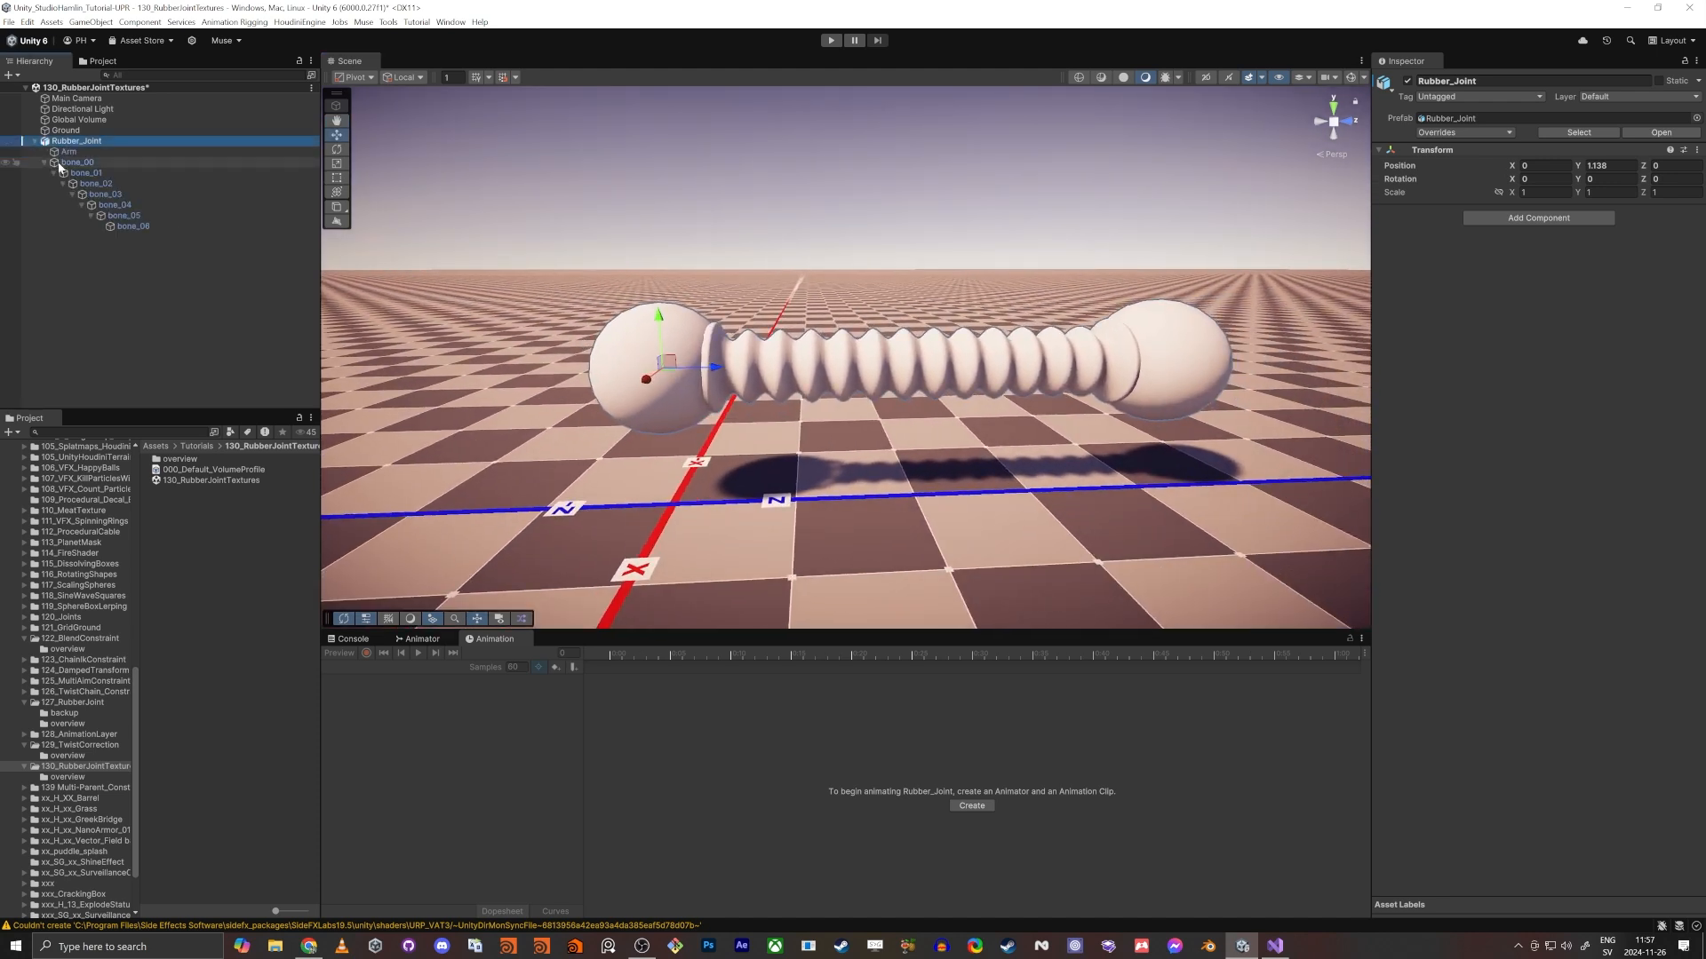
{"action": "left_click", "coordinate": [65, 163]}
{"action": "left_click", "coordinate": [136, 230], "text": "shift"}
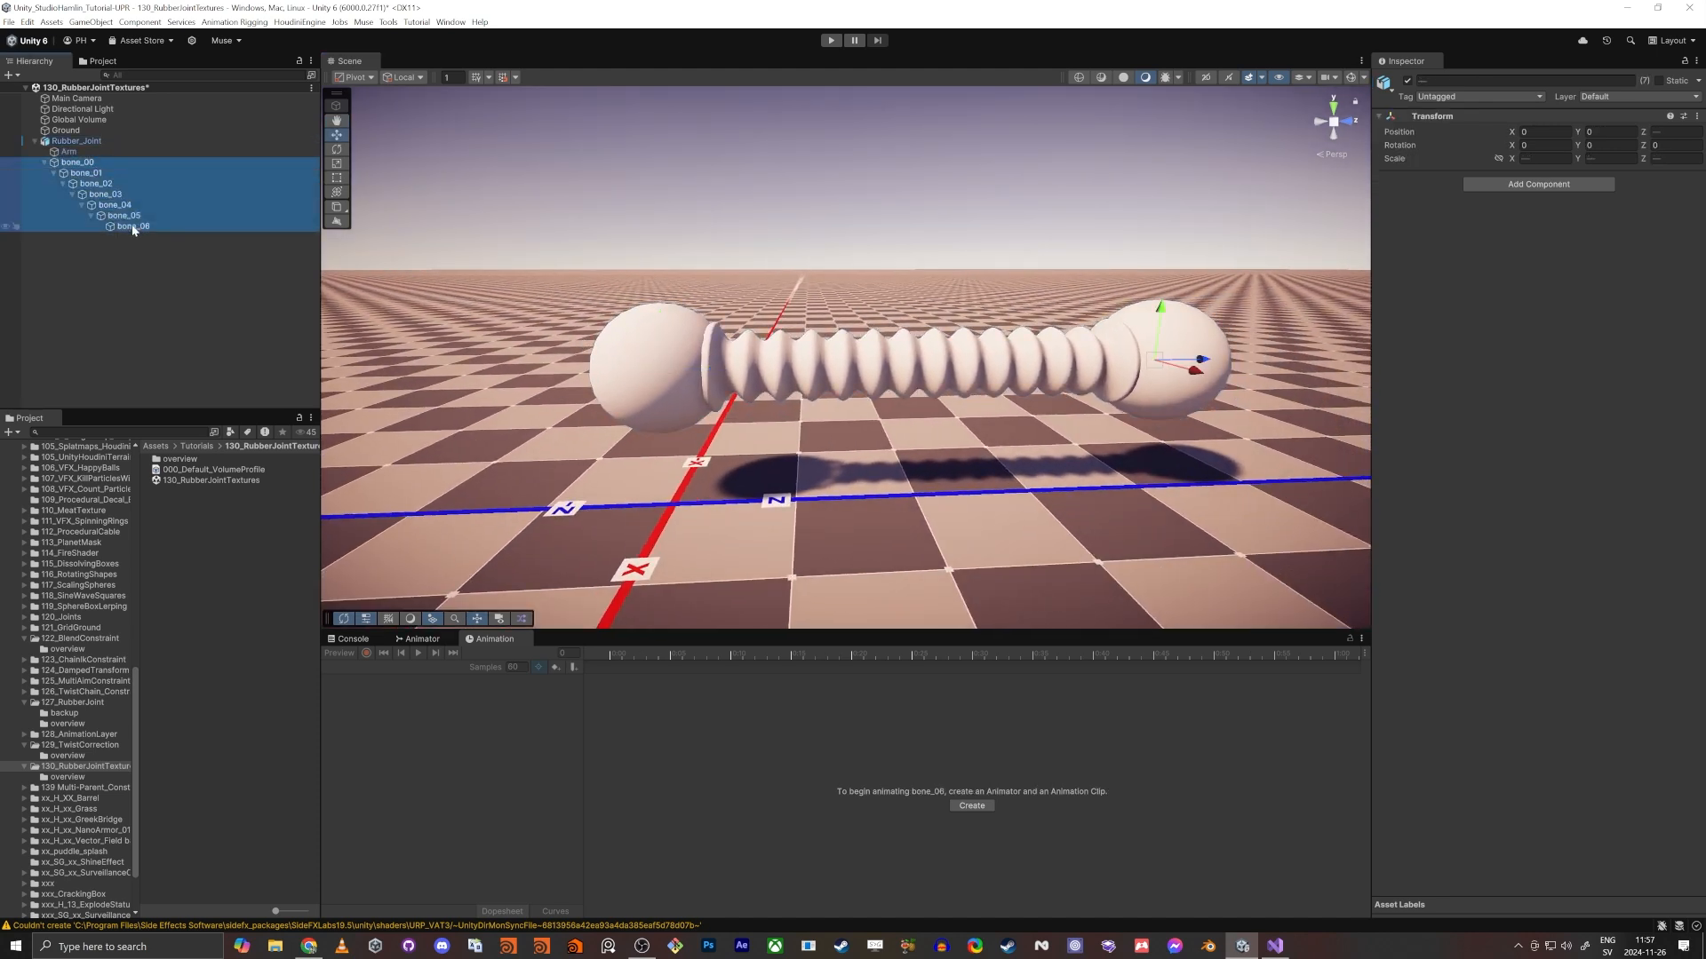
{"action": "left_click", "coordinate": [44, 163]}
- Show the material slots of the Arm object's Skinned Mesh Renderer
{"action": "left_click", "coordinate": [69, 152]}
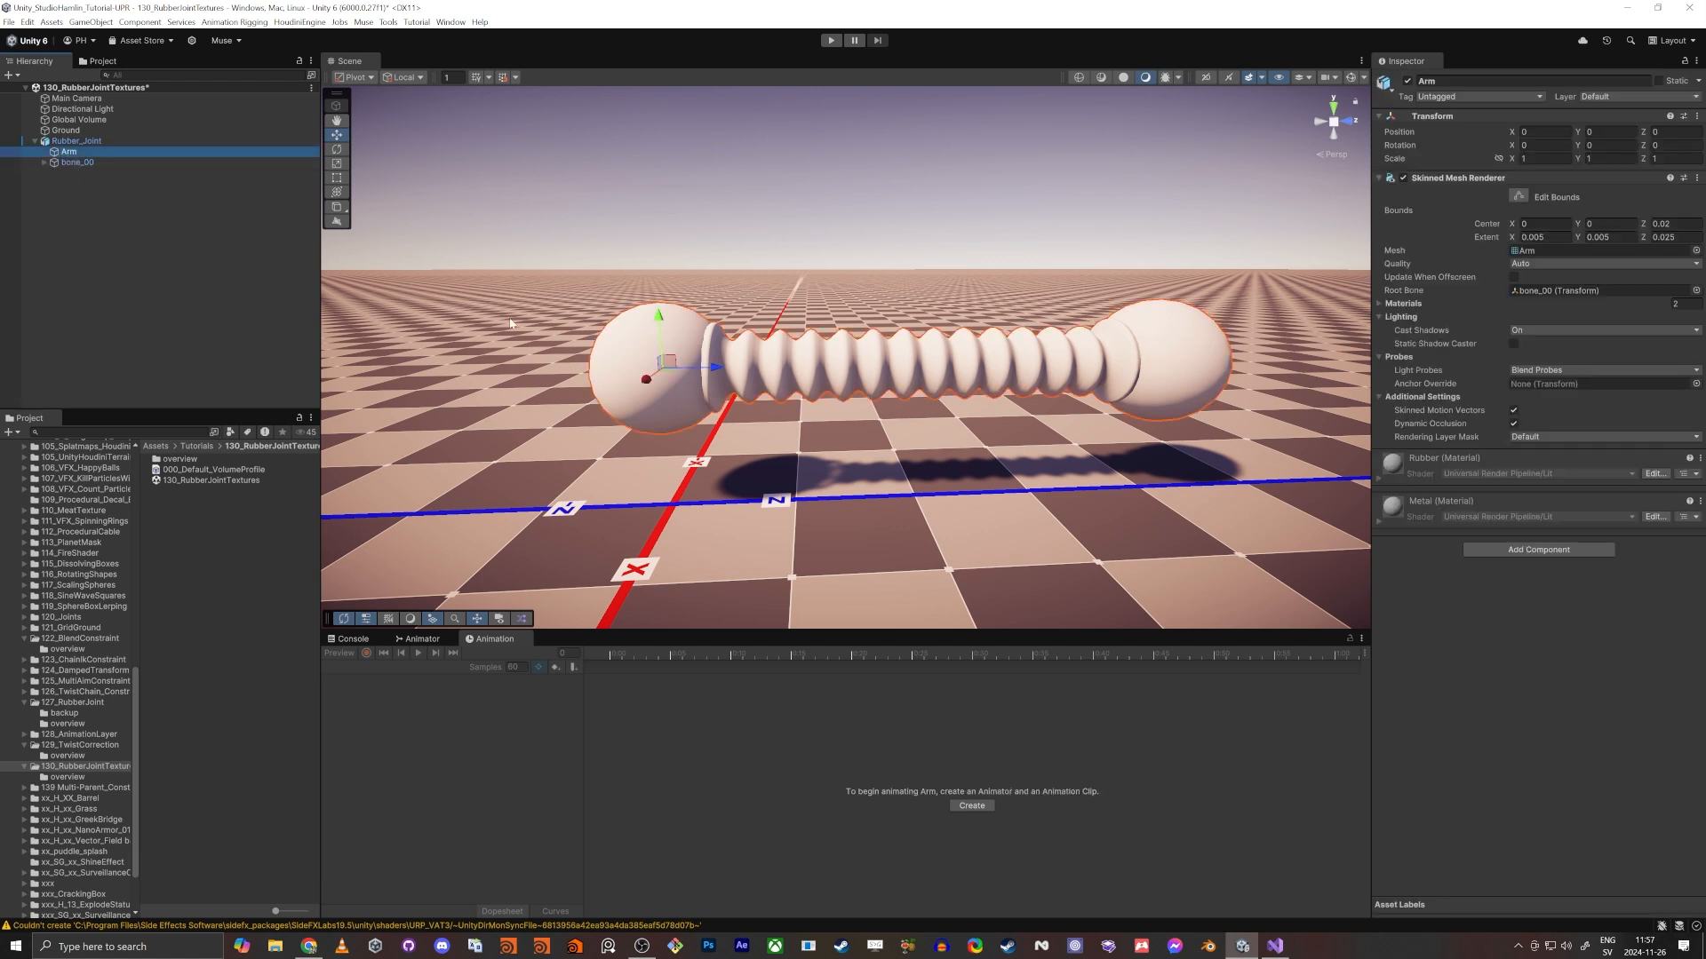
{"action": "left_click", "coordinate": [1401, 303]}
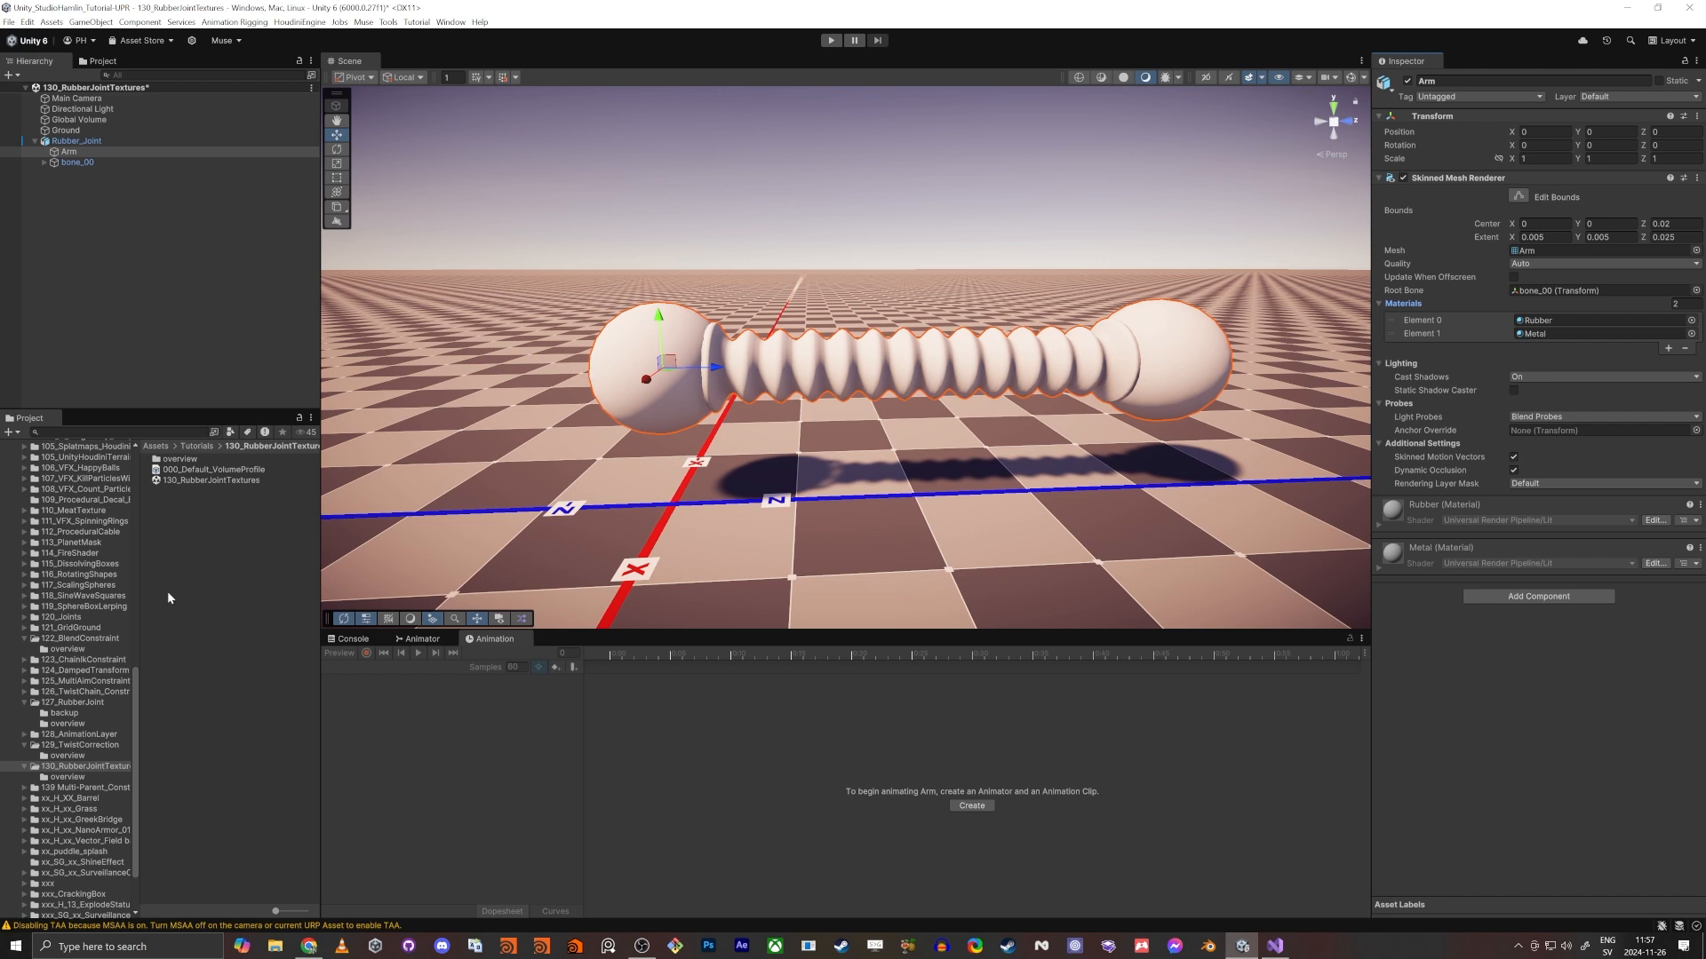
{"action": "left_click_drag", "start_coordinate": [831, 512], "coordinate": [823, 499], "text": "alt"}
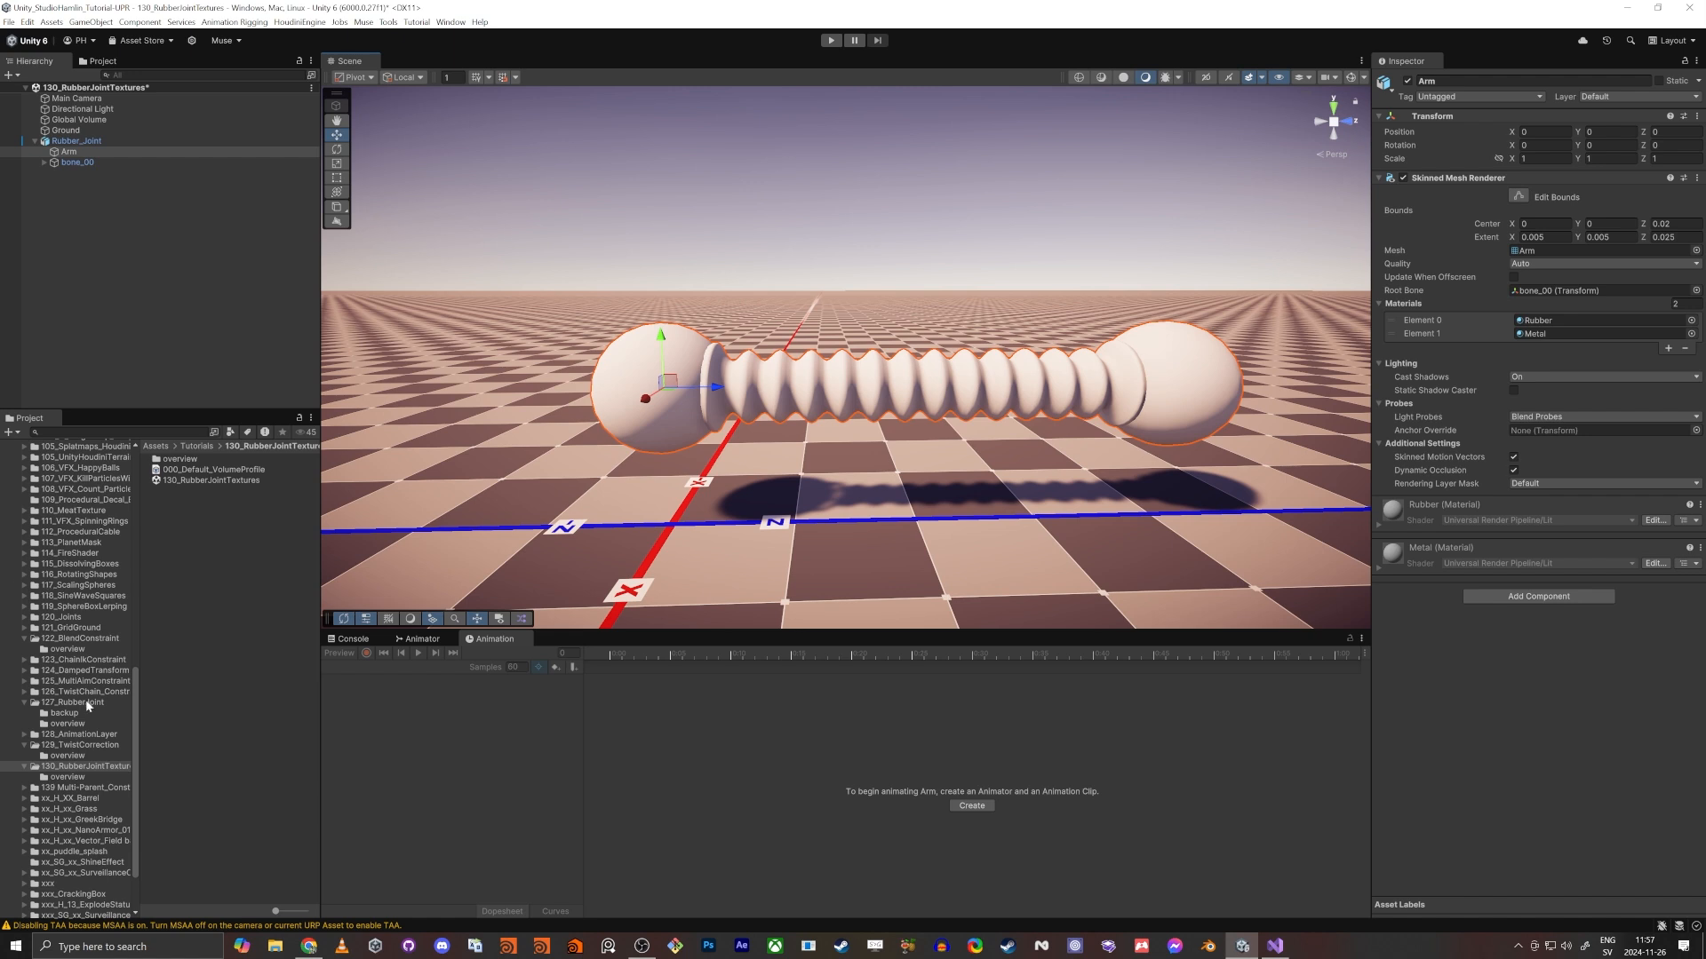
- Assign the VertexColor material from the Materials folder to the ribbed rubber section of the Arm
{"action": "scroll", "coordinate": [89, 622], "scroll_direction": "up", "scroll_amount": 15}
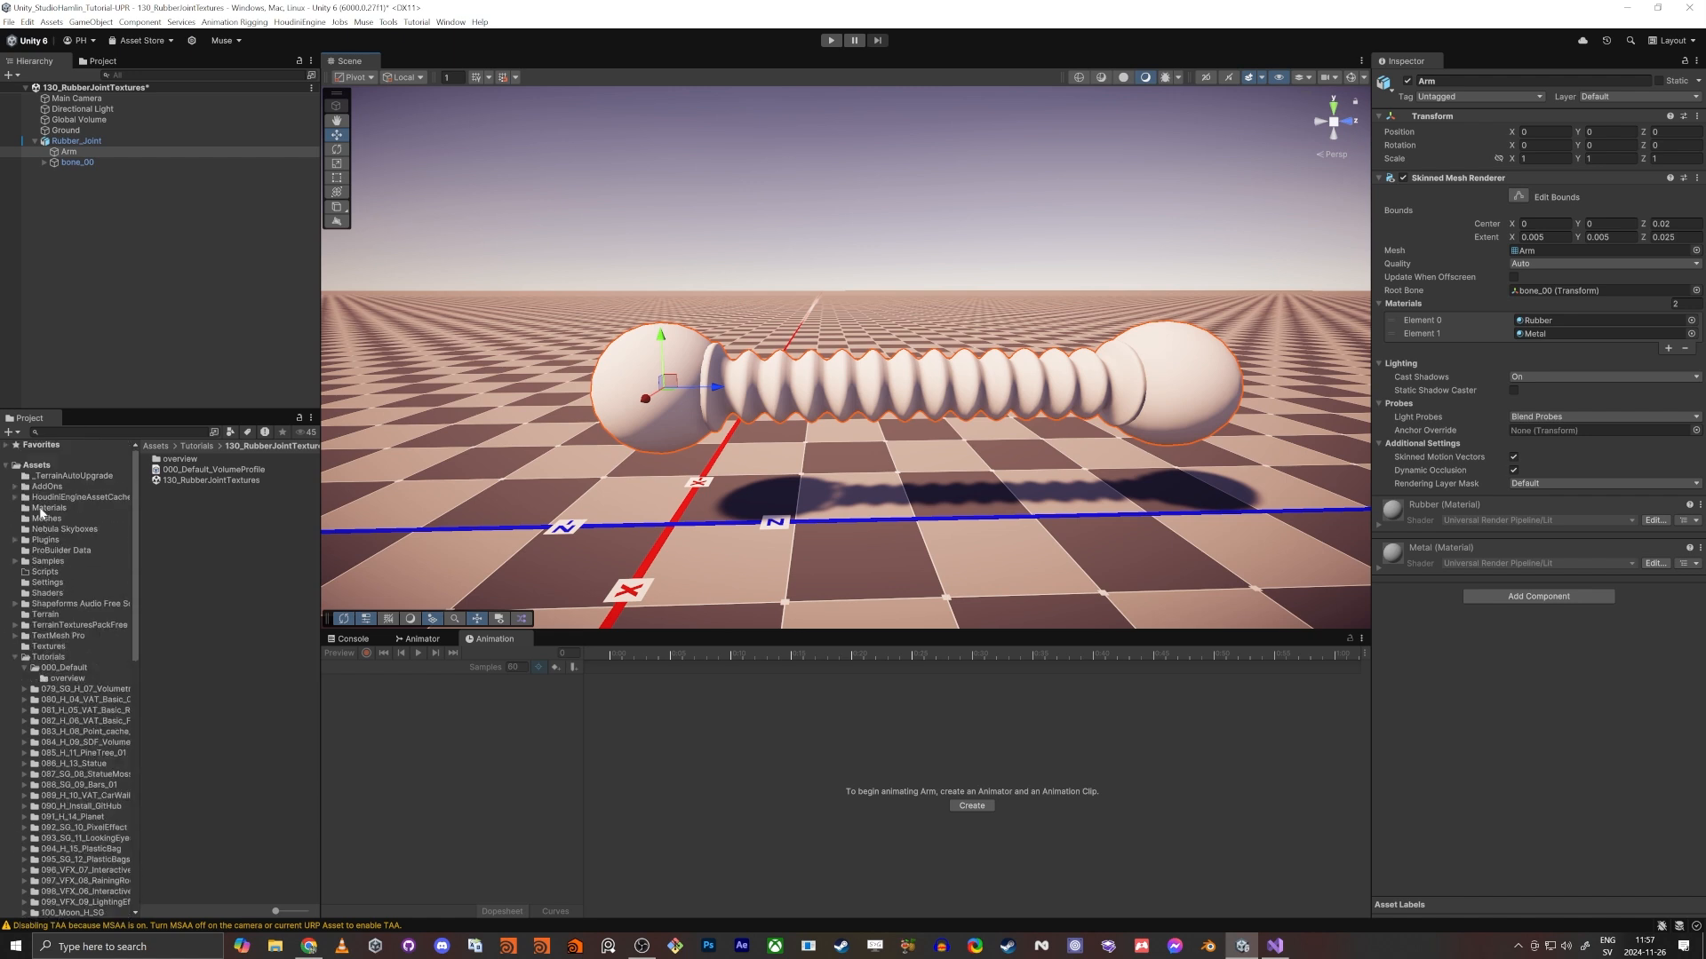
{"action": "left_click", "coordinate": [46, 508]}
{"action": "left_click_drag", "start_coordinate": [172, 546], "coordinate": [851, 384]}
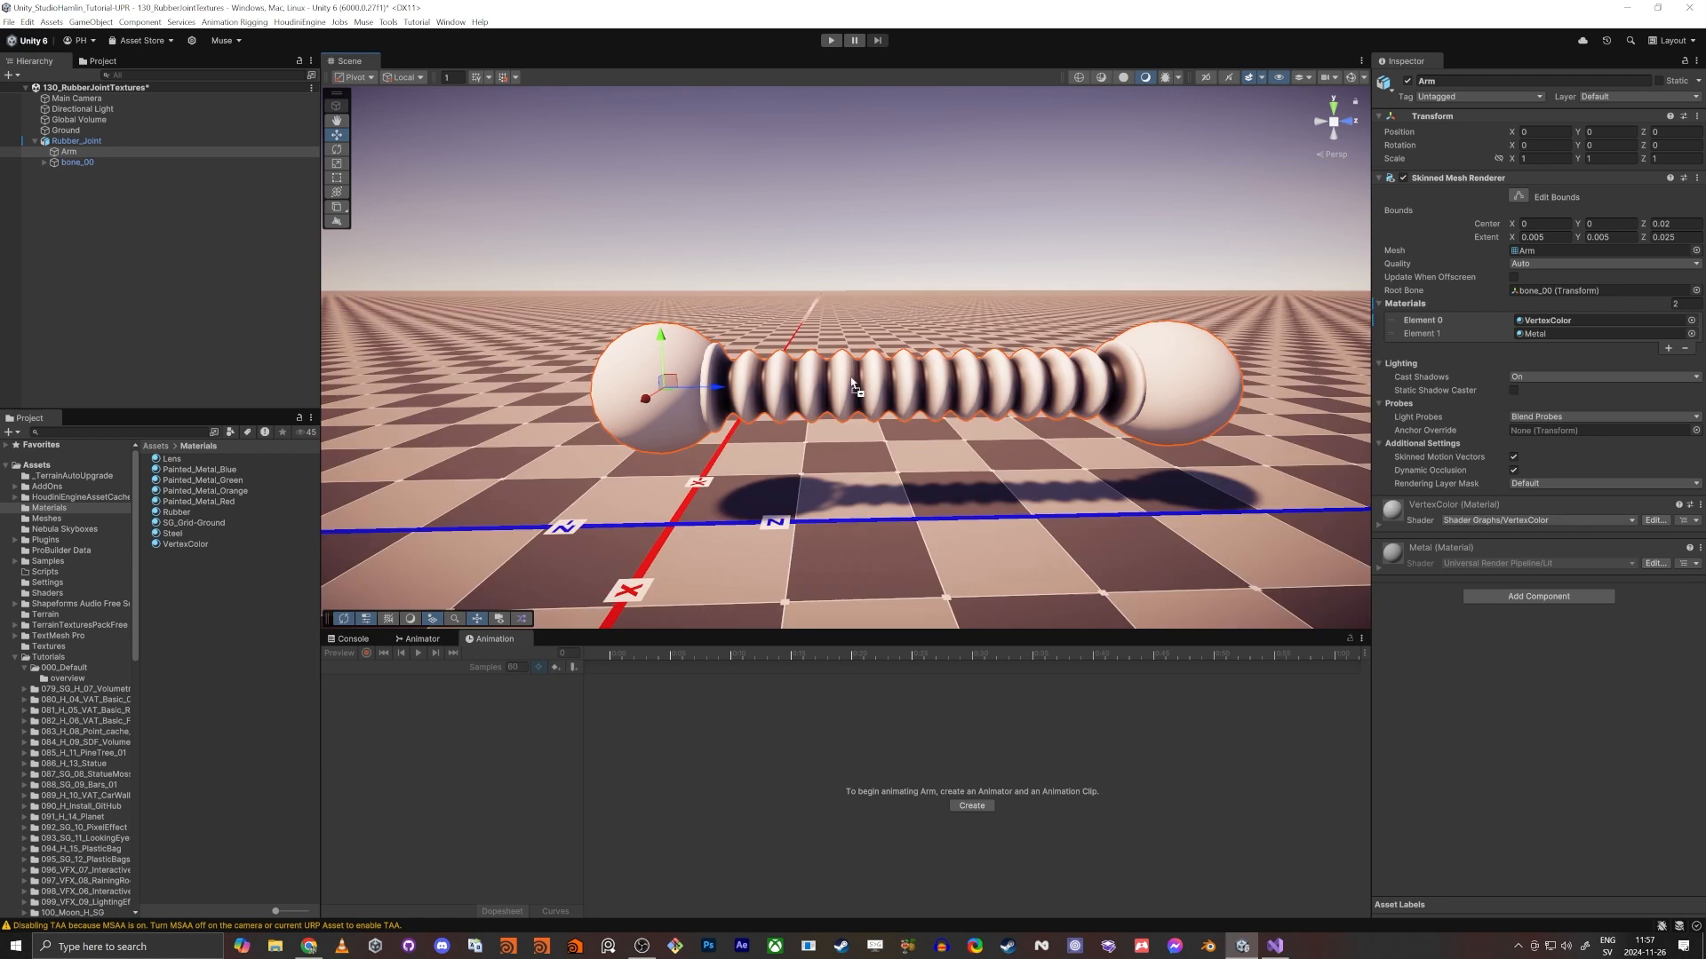
- Inspect the vertex colour shading along the ridges and grooves of the rubber joint up close
{"action": "key", "text": "w"}
{"action": "right_click_drag", "start_coordinate": [912, 551], "coordinate": [773, 227]}
{"action": "key", "text": "d"}
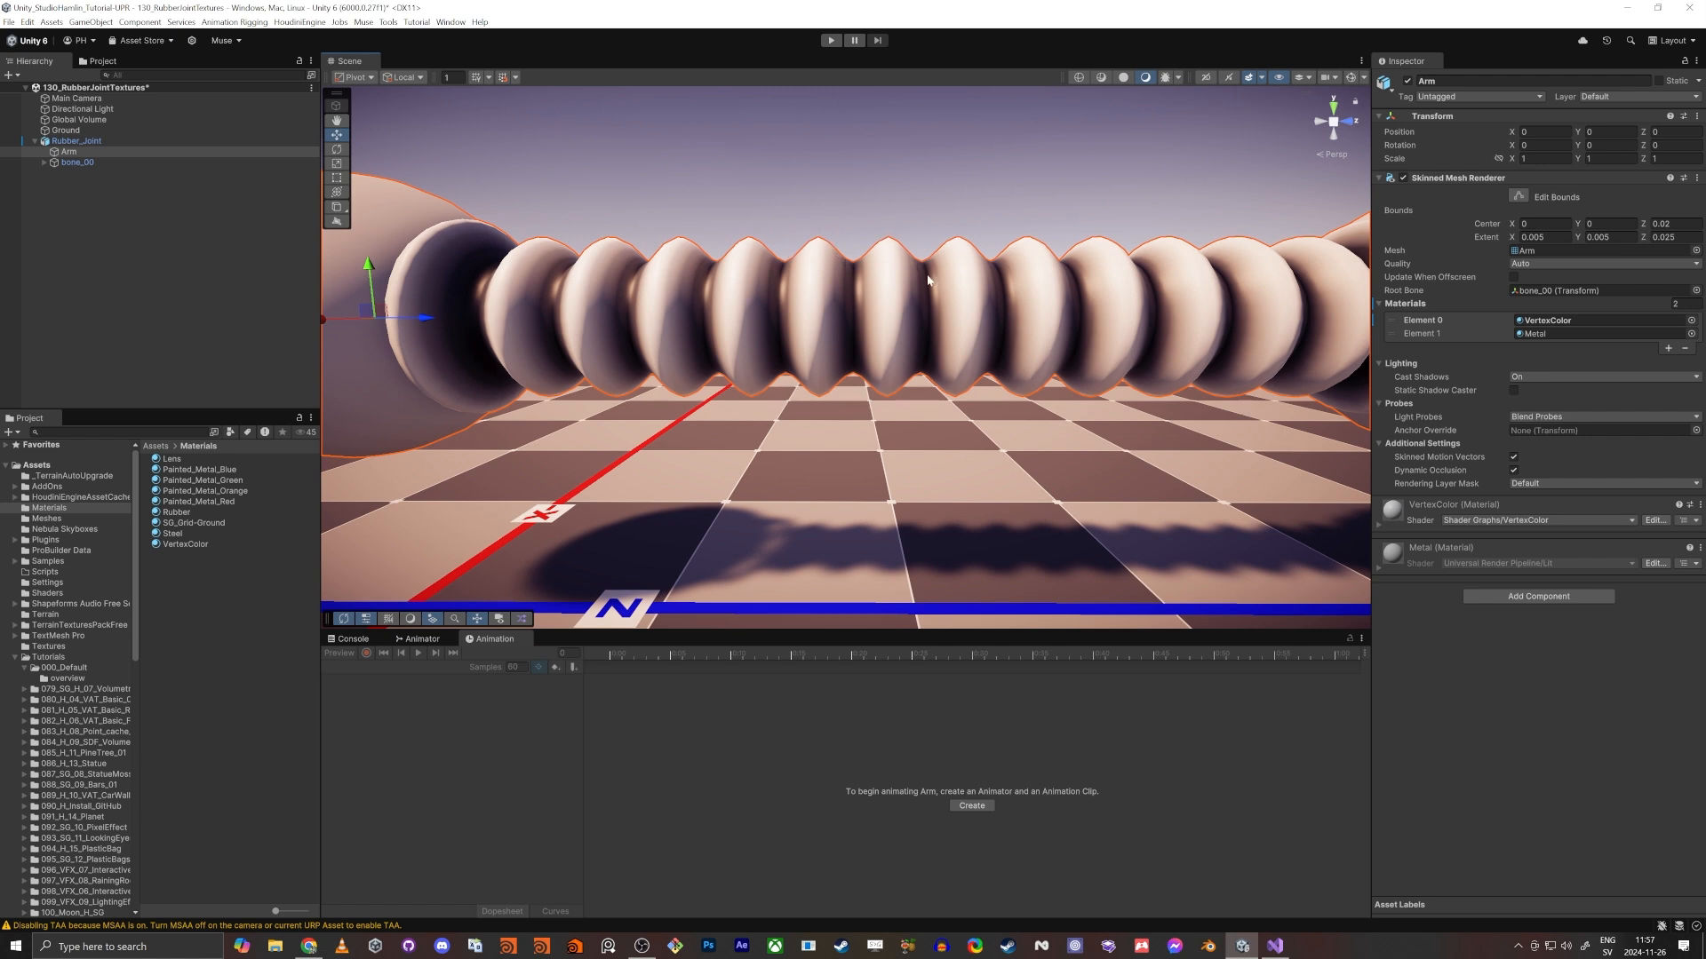
{"action": "left_click", "coordinate": [886, 207]}
{"action": "key", "text": "d"}
{"action": "right_click_drag", "start_coordinate": [957, 320], "coordinate": [931, 307]}
{"action": "key", "text": "w"}
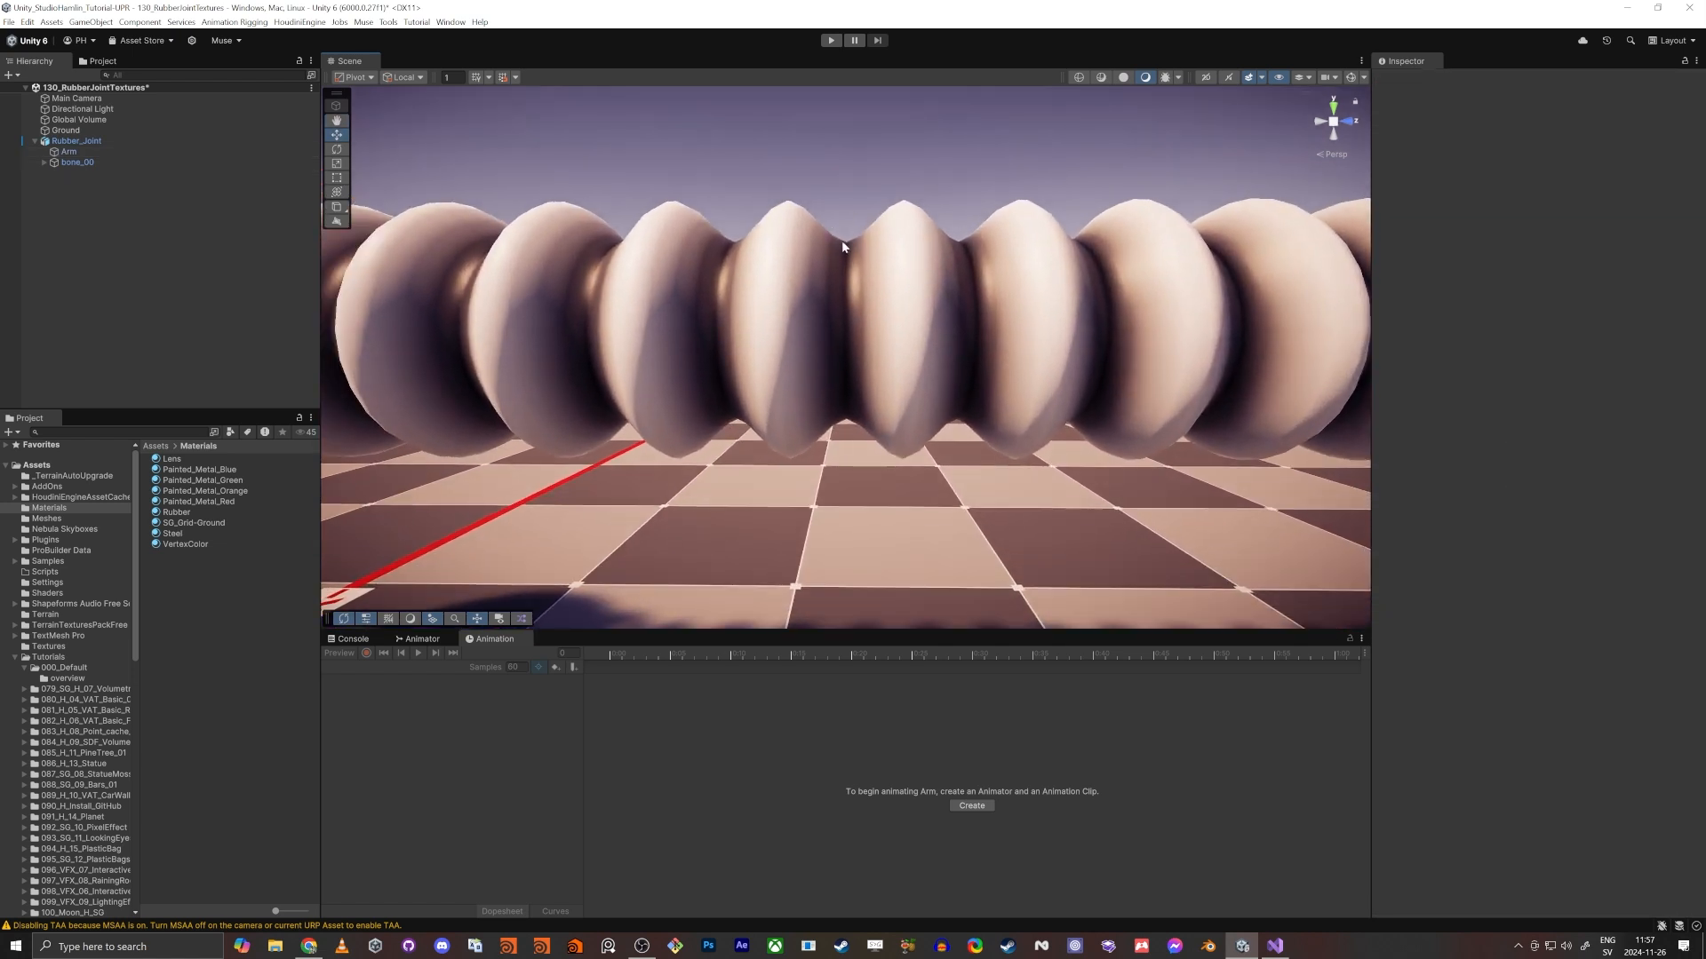
{"action": "key", "text": "s"}
{"action": "right_click_drag", "start_coordinate": [869, 253], "coordinate": [884, 292]}
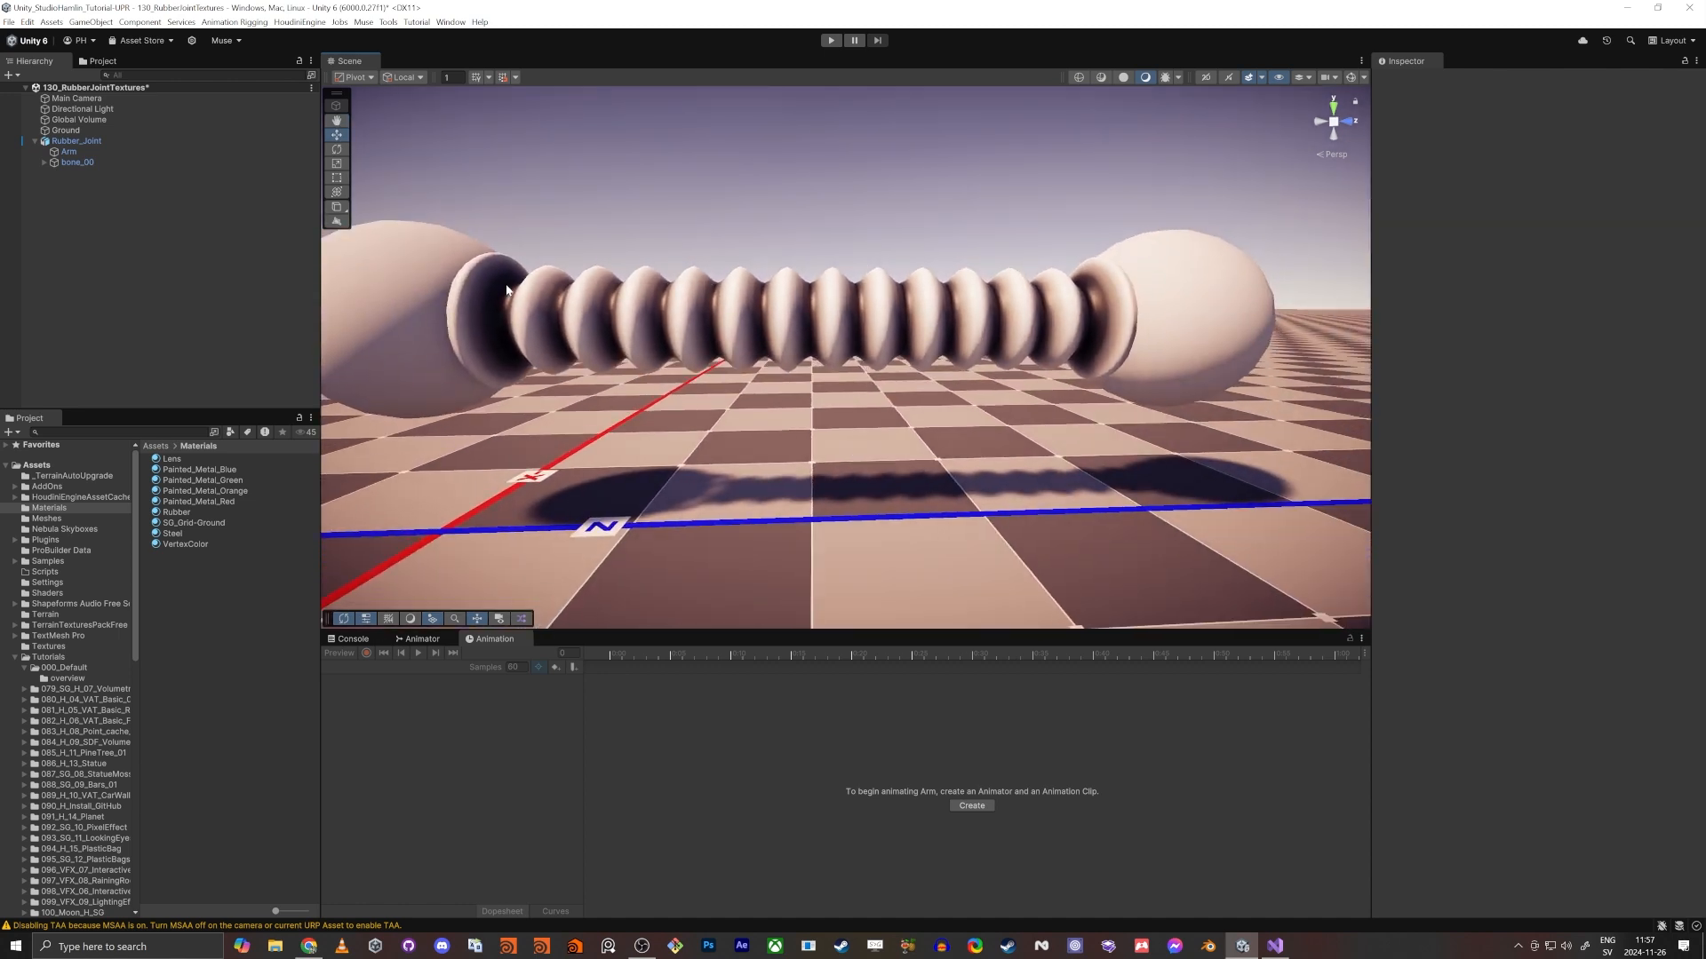
{"action": "key", "text": "a"}
{"action": "right_click_drag", "start_coordinate": [538, 287], "coordinate": [570, 299]}
{"action": "key", "text": "d"}
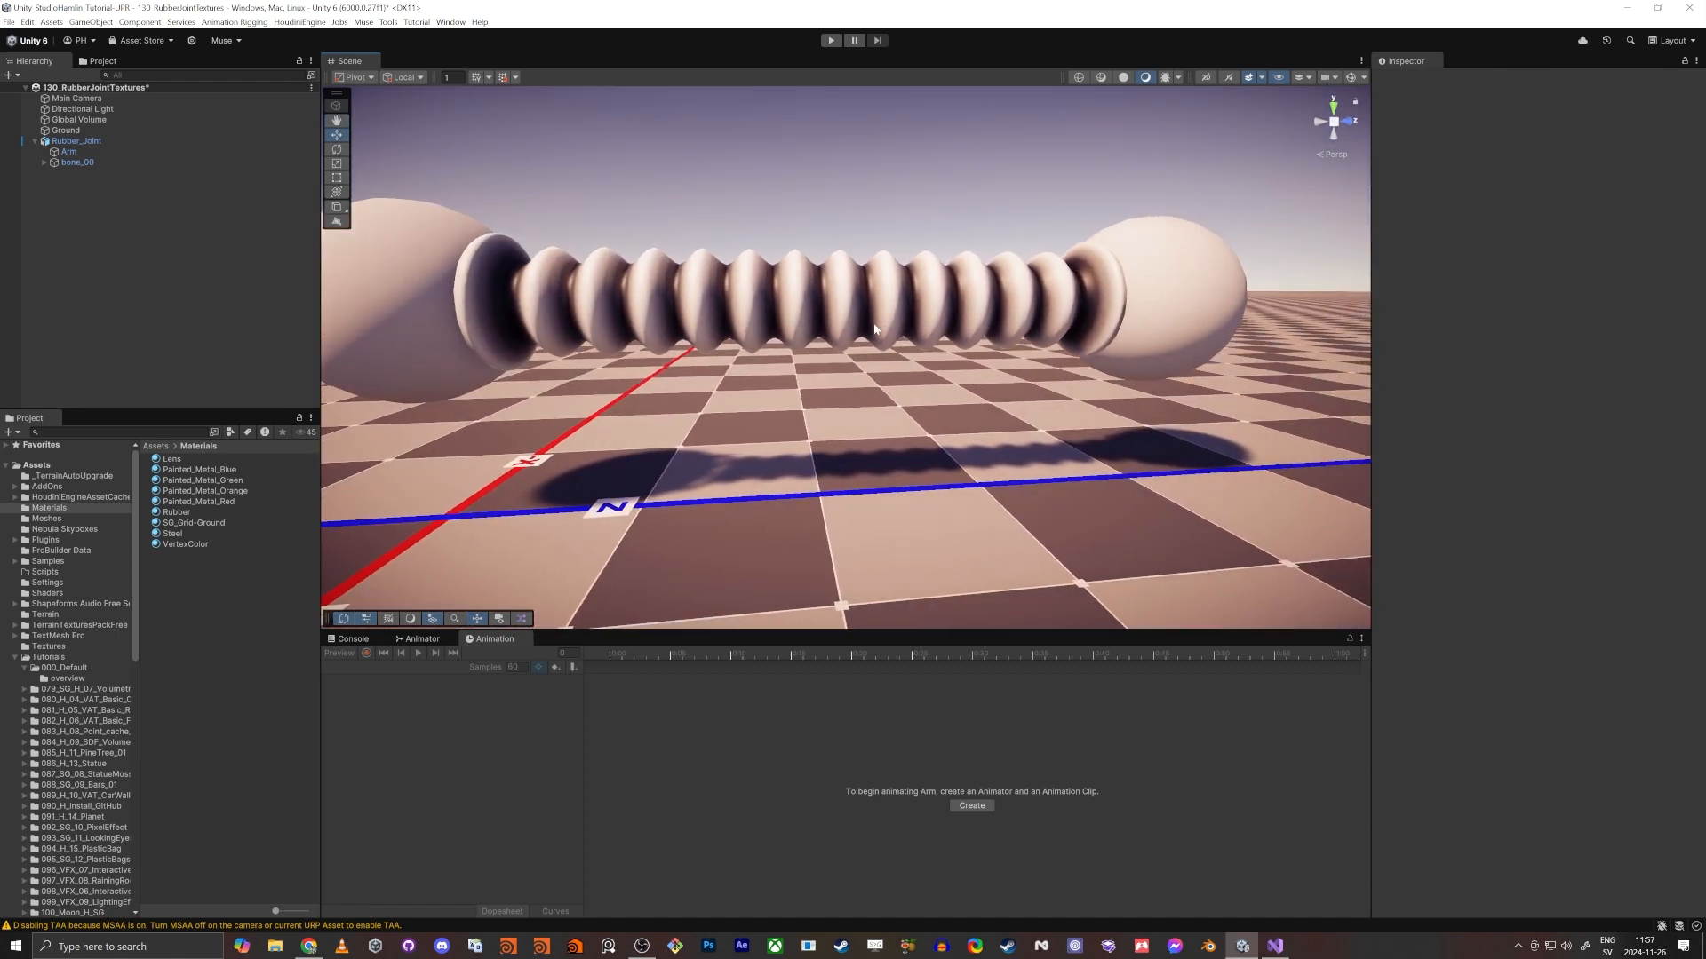
- Create a URP Lit Shader Graph named Steel_130 in the 130_RubberJointTextures tutorial folder
{"action": "scroll", "coordinate": [125, 755], "scroll_direction": "down", "scroll_amount": 10}
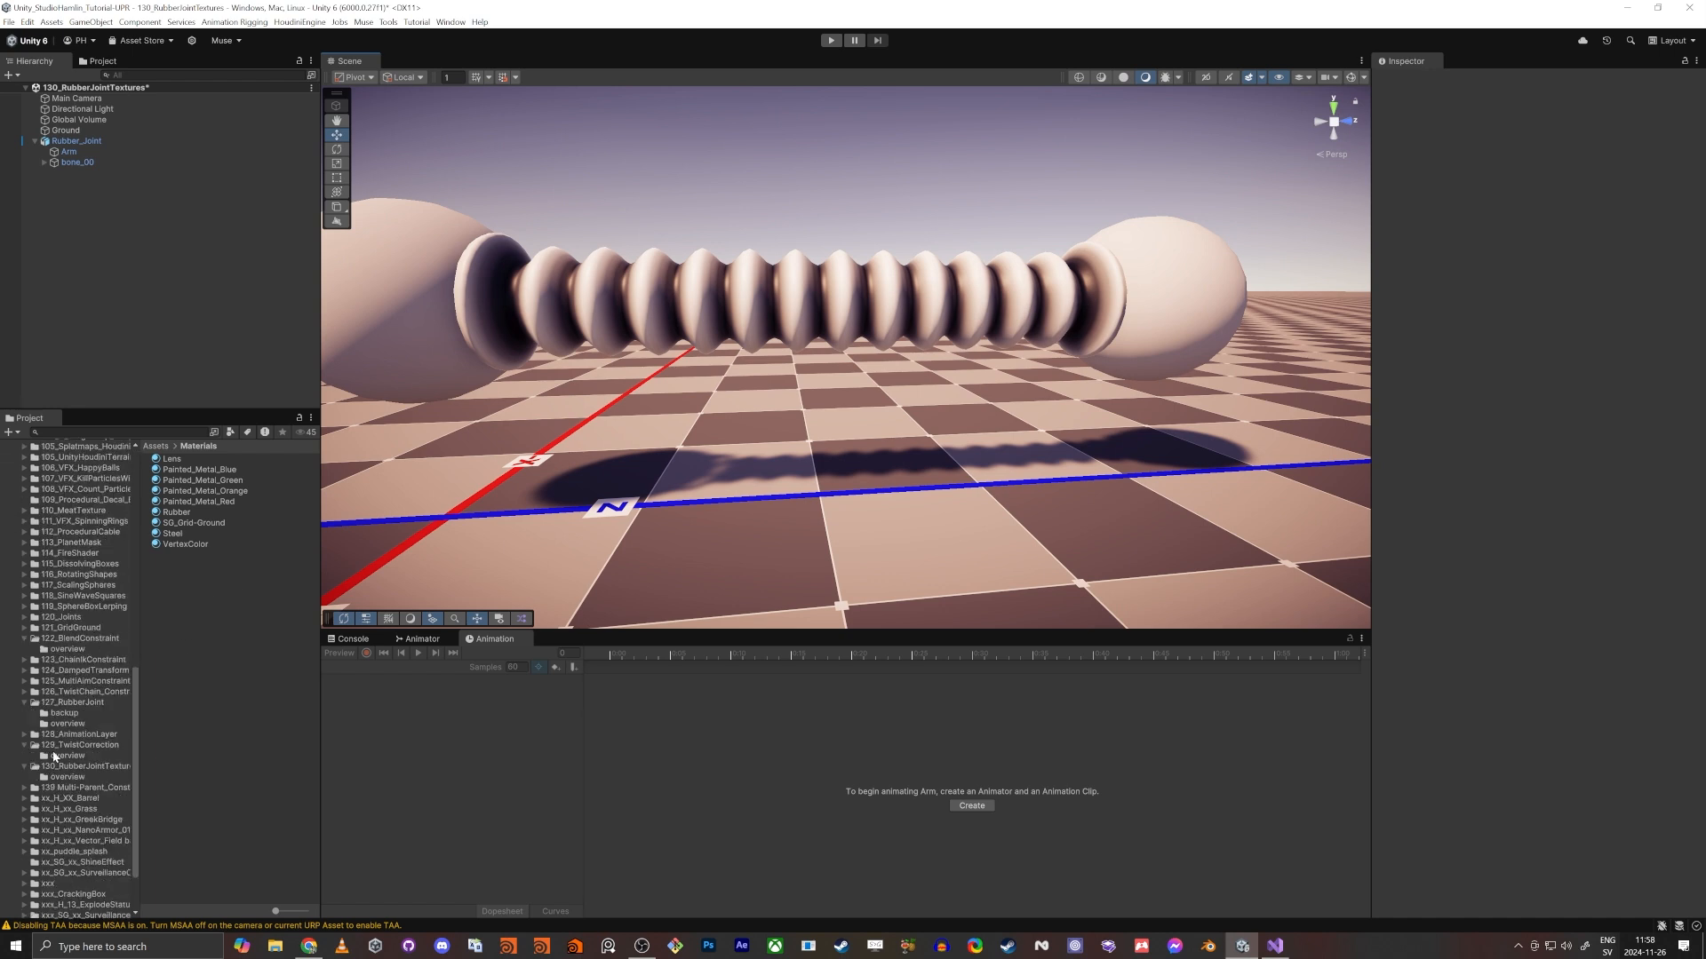
{"action": "left_click", "coordinate": [80, 767]}
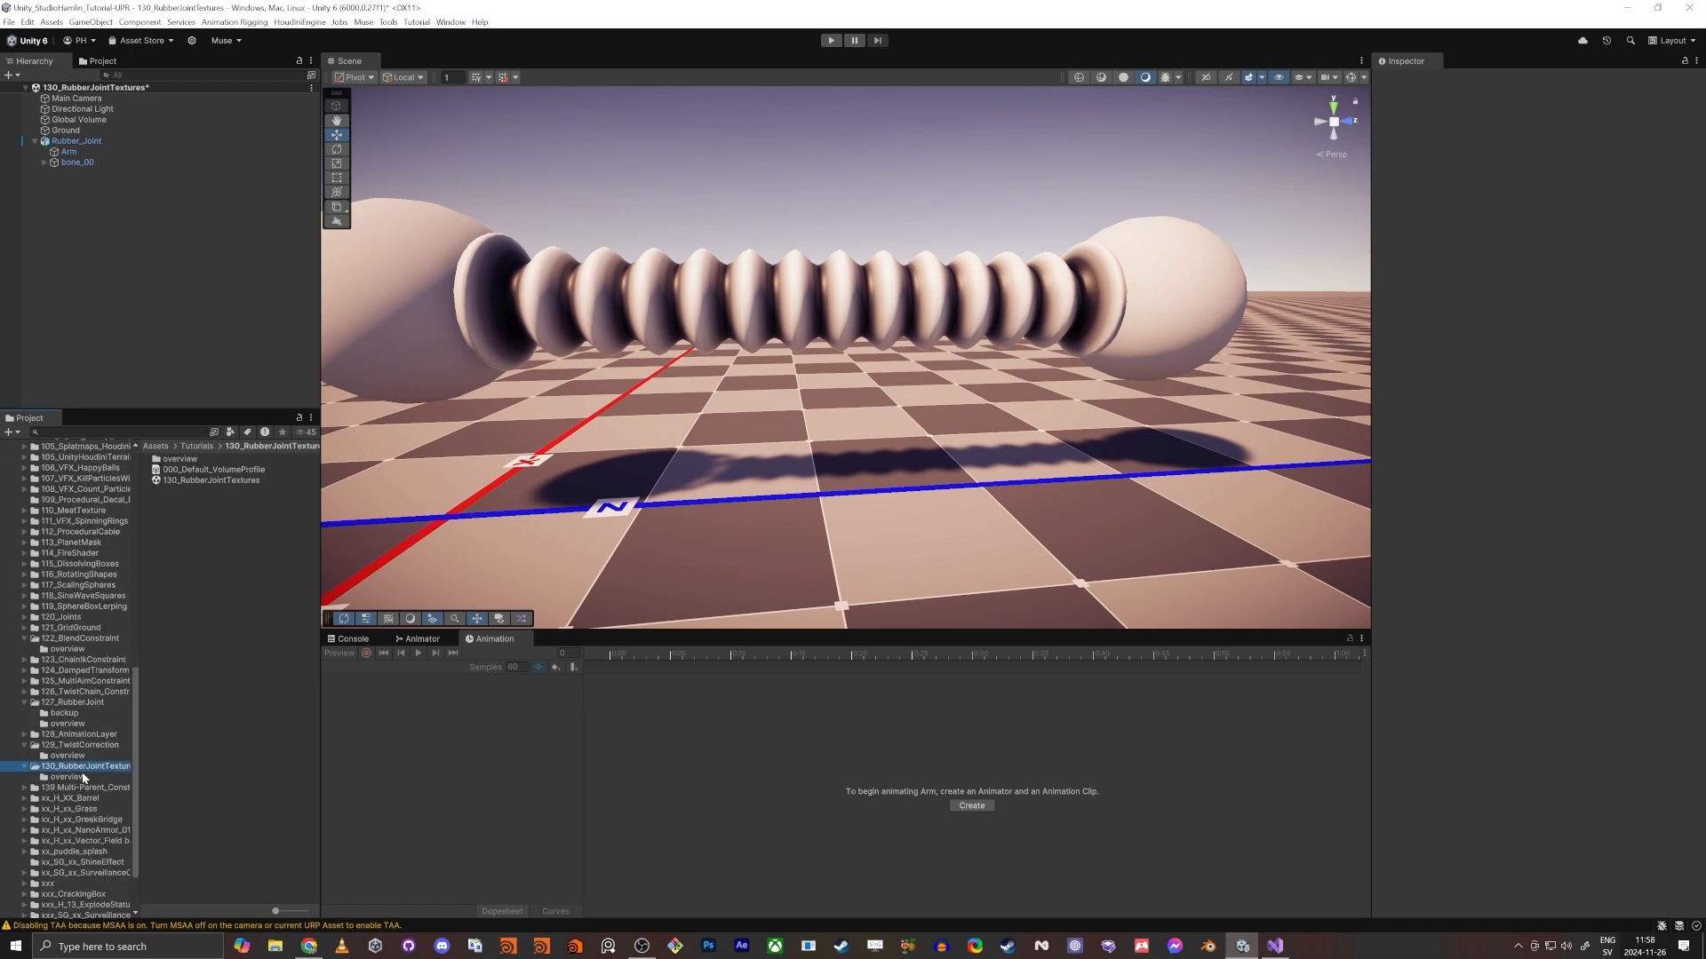
{"action": "right_click", "coordinate": [227, 530]}
{"action": "mouse_move", "coordinate": [233, 539]}
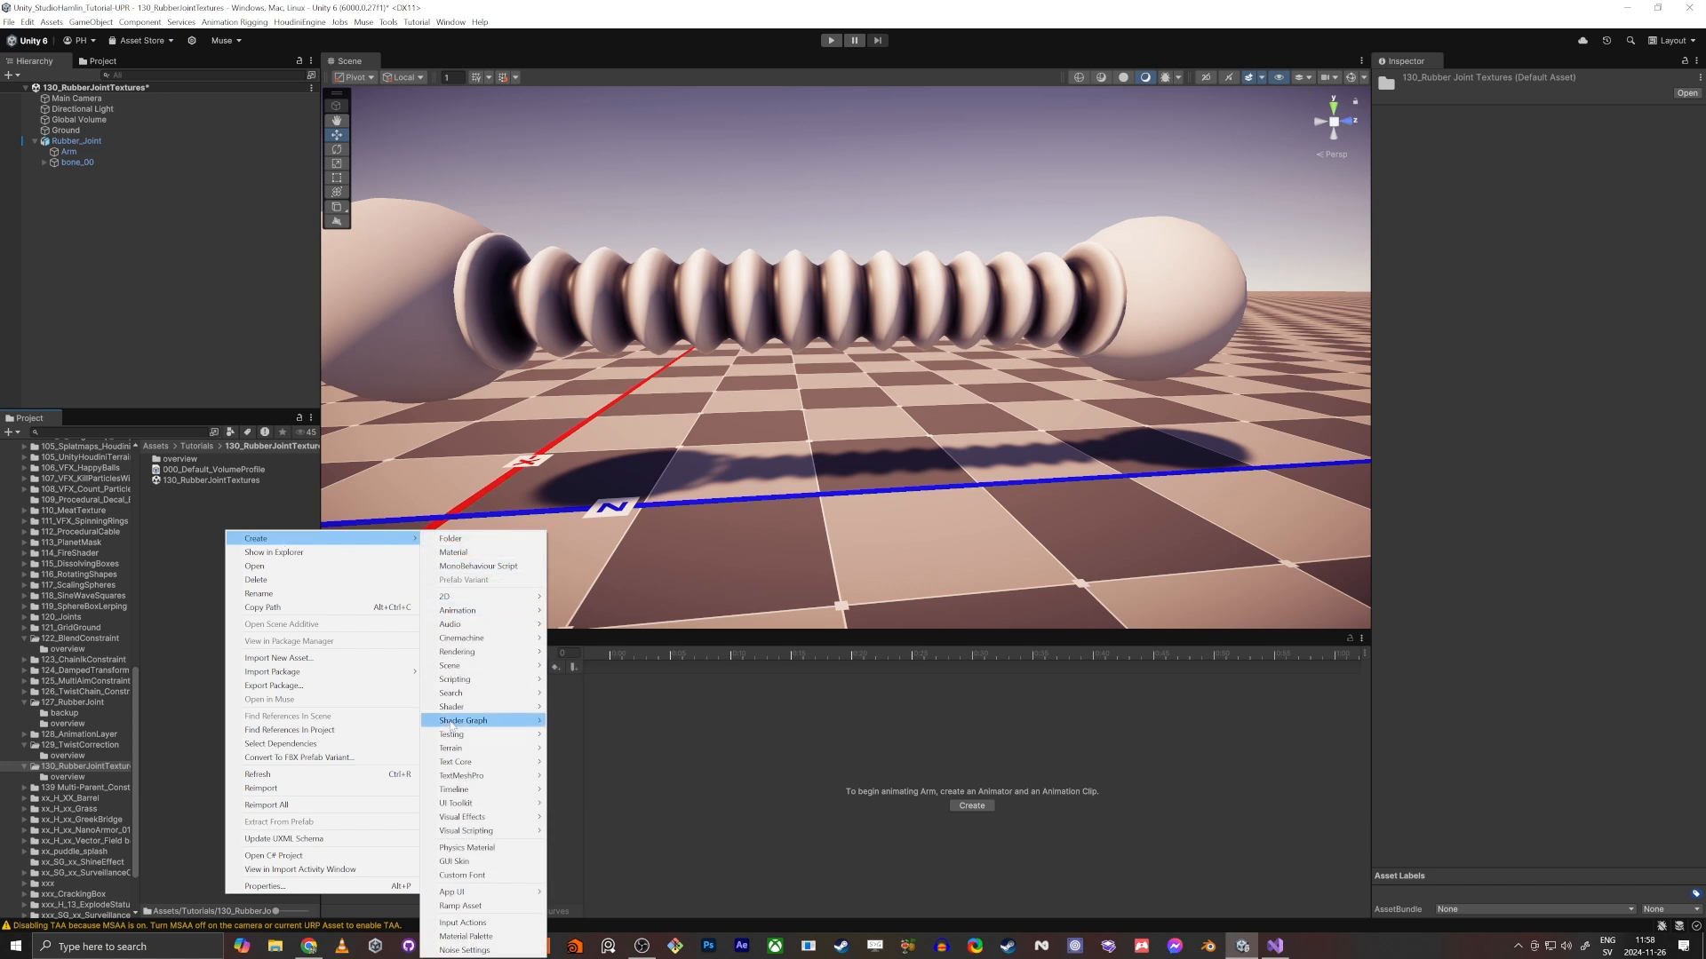
{"action": "mouse_move", "coordinate": [480, 720]}
{"action": "mouse_move", "coordinate": [613, 720]}
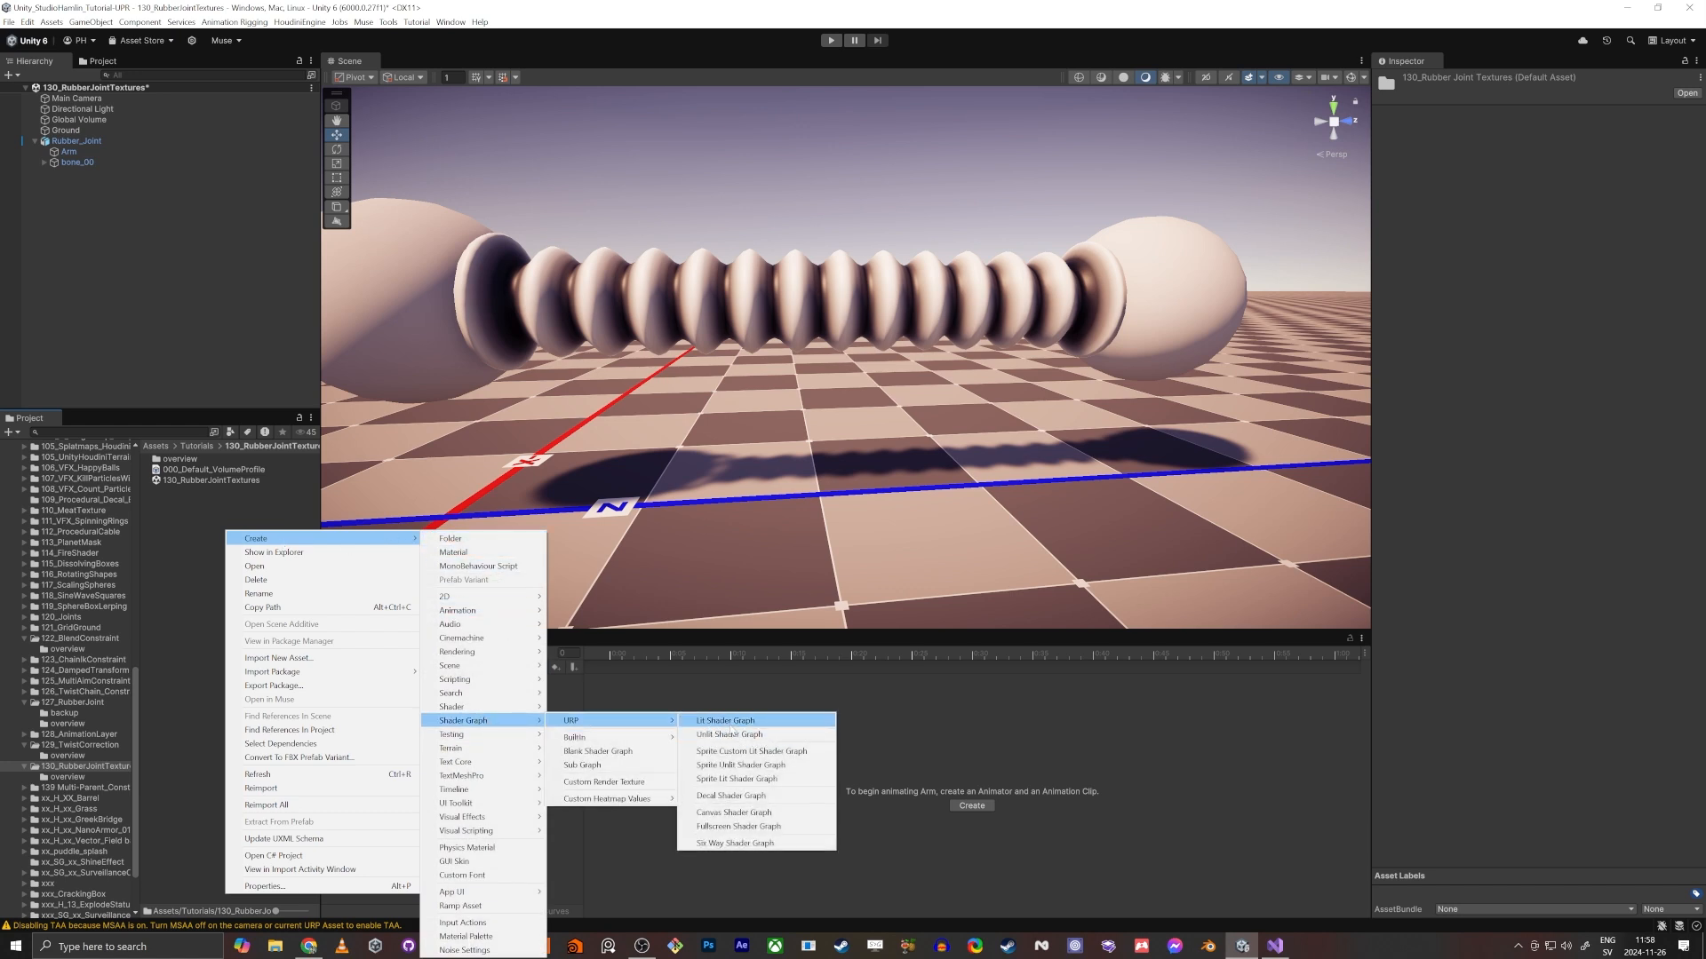
{"action": "left_click", "coordinate": [730, 724]}
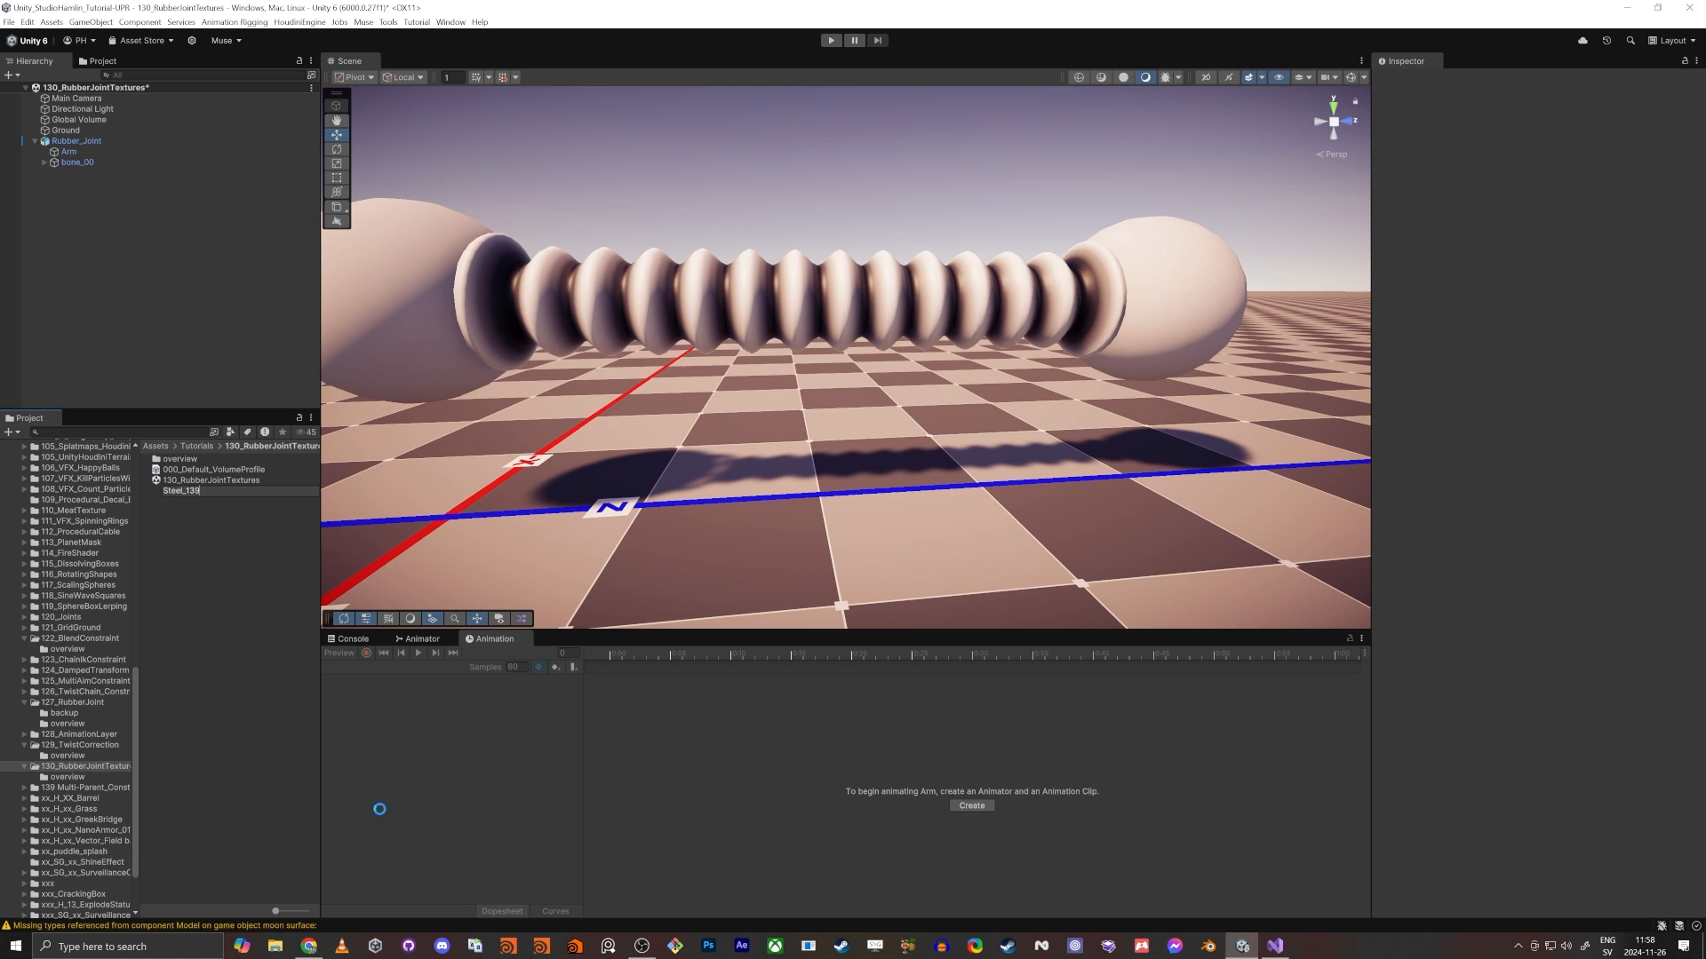
{"action": "type", "text": "Steel_139"}
{"action": "key", "text": "Return"}
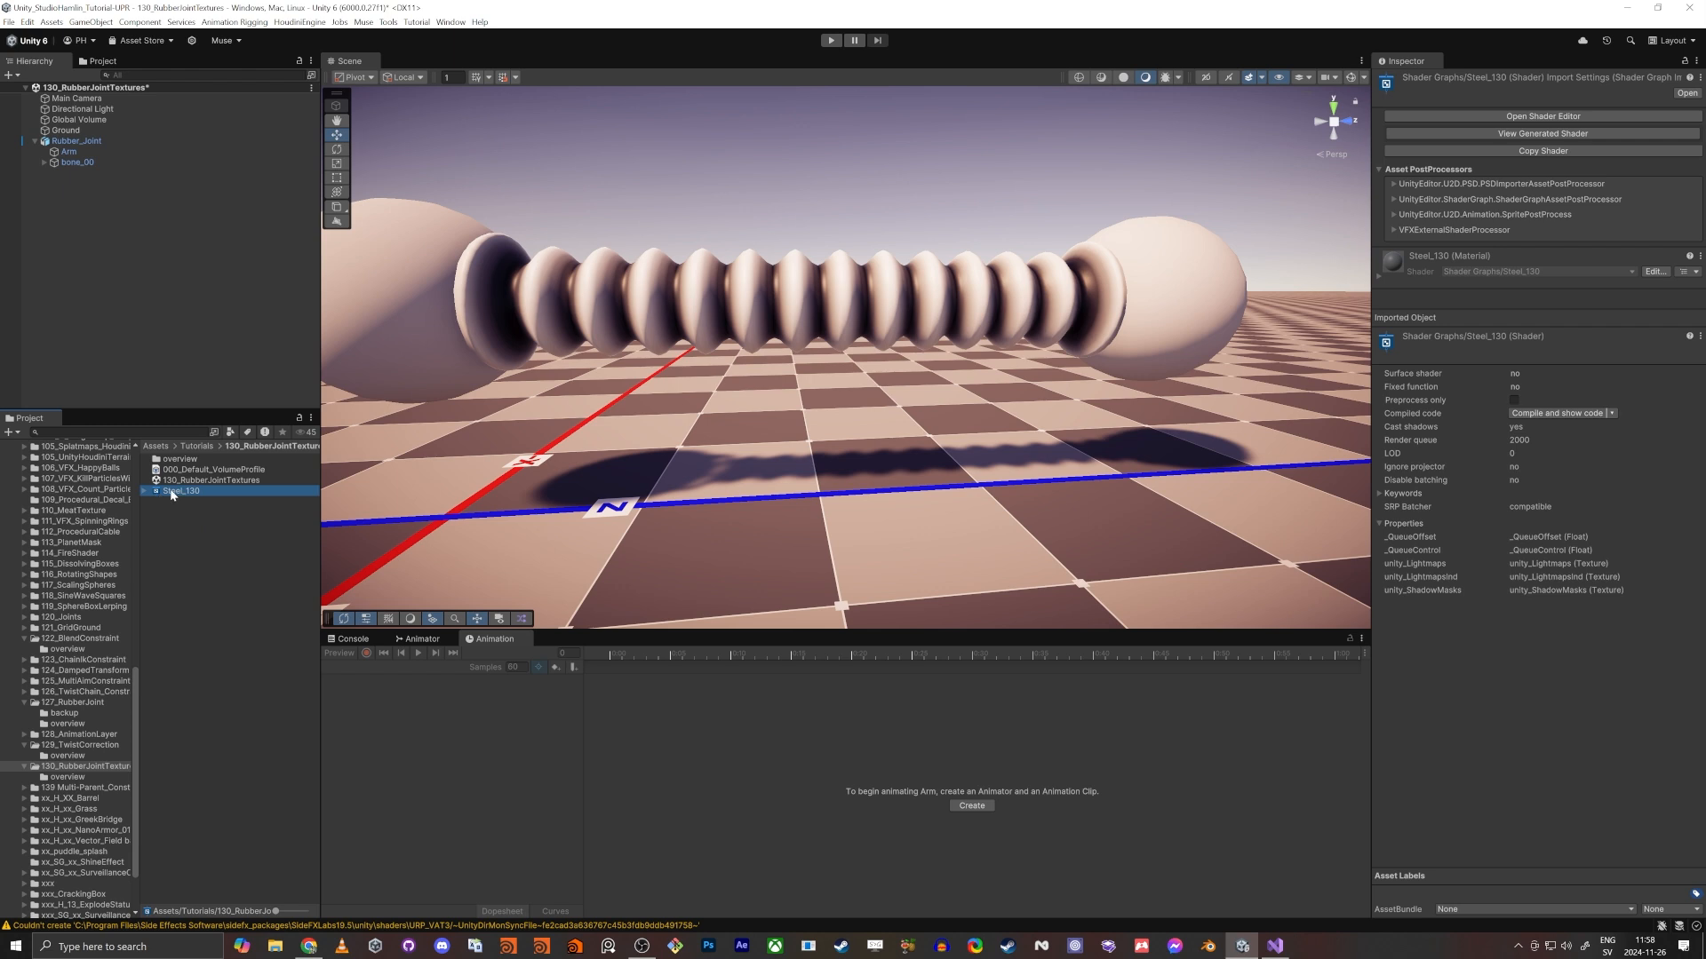
- Create a material named Steel_130 from the Steel_130 shader graph and assign it to the joint's spherical ends
{"action": "right_click", "coordinate": [172, 495]}
{"action": "mouse_move", "coordinate": [267, 500]}
{"action": "left_click", "coordinate": [408, 516]}
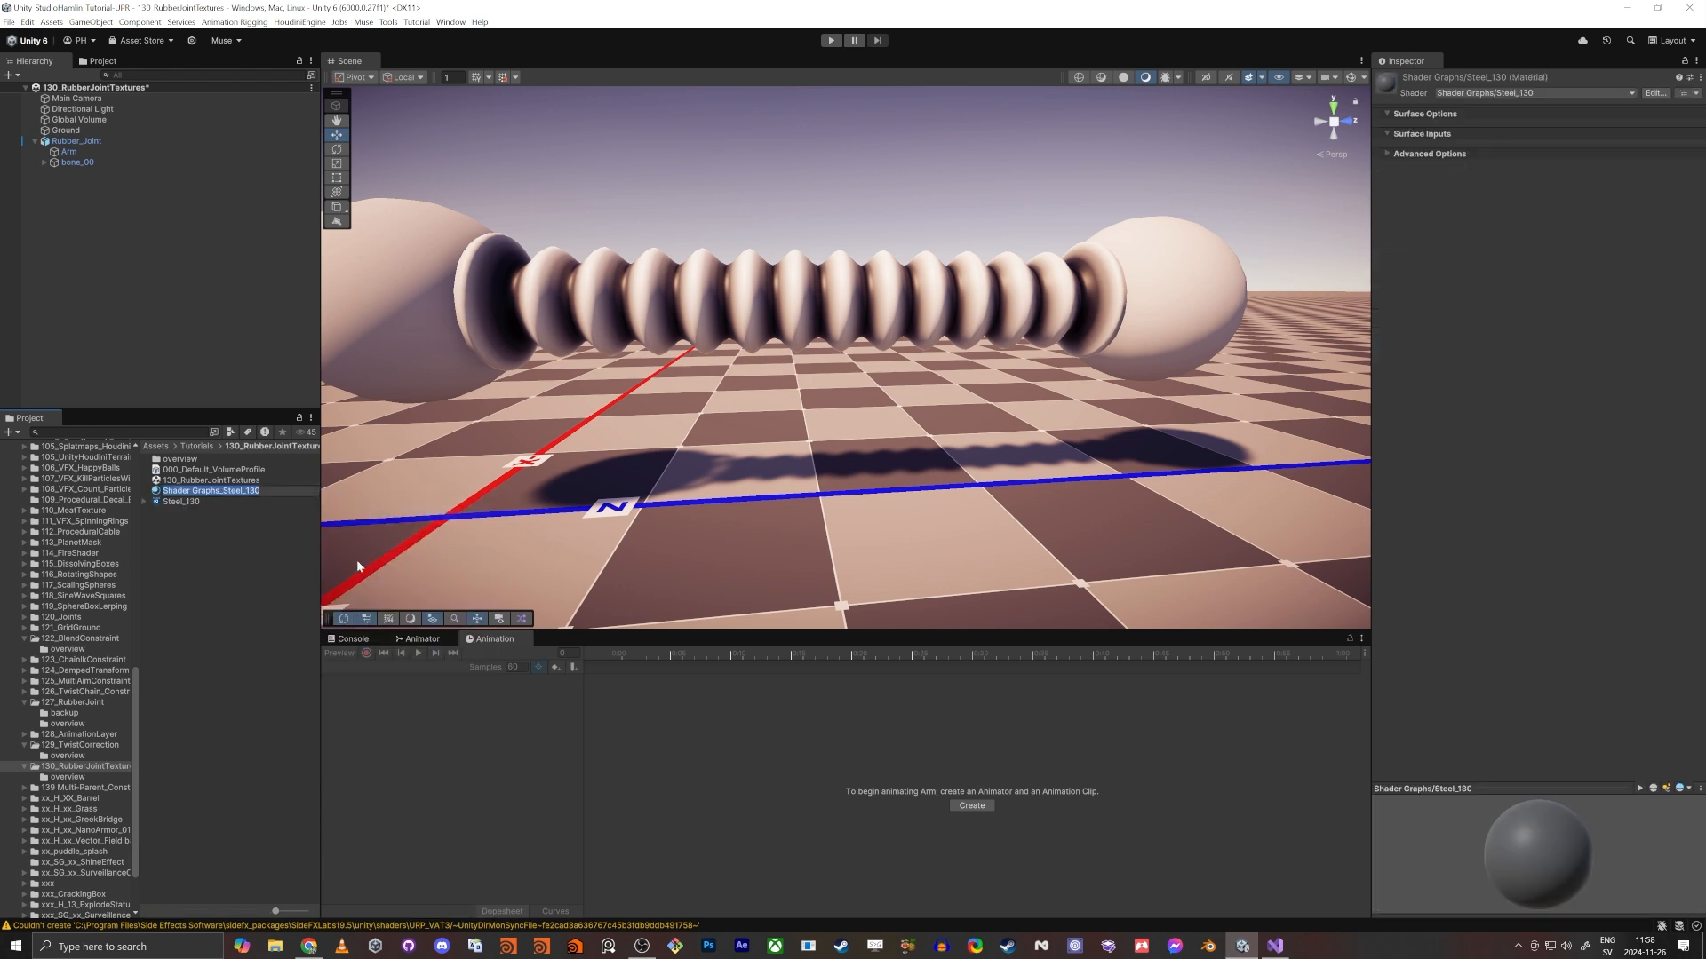
{"action": "type", "text": "Steel_130"}
{"action": "key", "text": "Return"}
{"action": "mouse_move", "coordinate": [210, 490]}
{"action": "left_mouse_down"}
{"action": "mouse_move", "coordinate": [405, 307]}
{"action": "mouse_move", "coordinate": [409, 322]}
{"action": "left_mouse_up"}
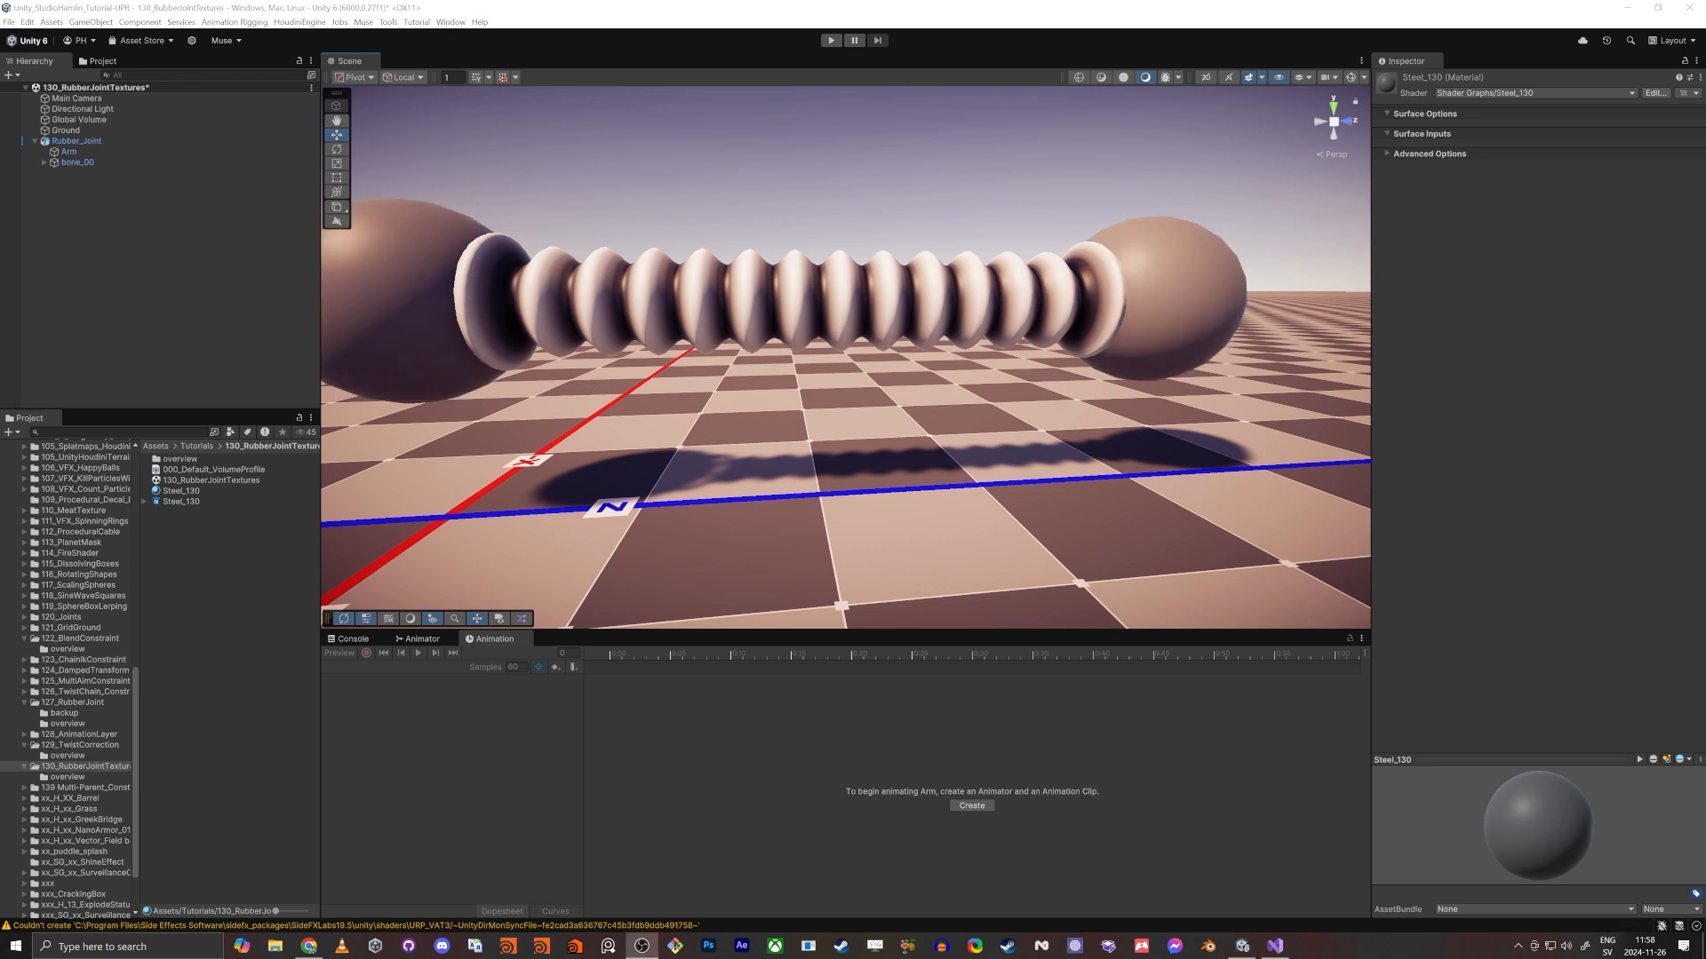
- Open the Steel_130 shader graph for editing
{"action": "left_click", "coordinate": [187, 502]}
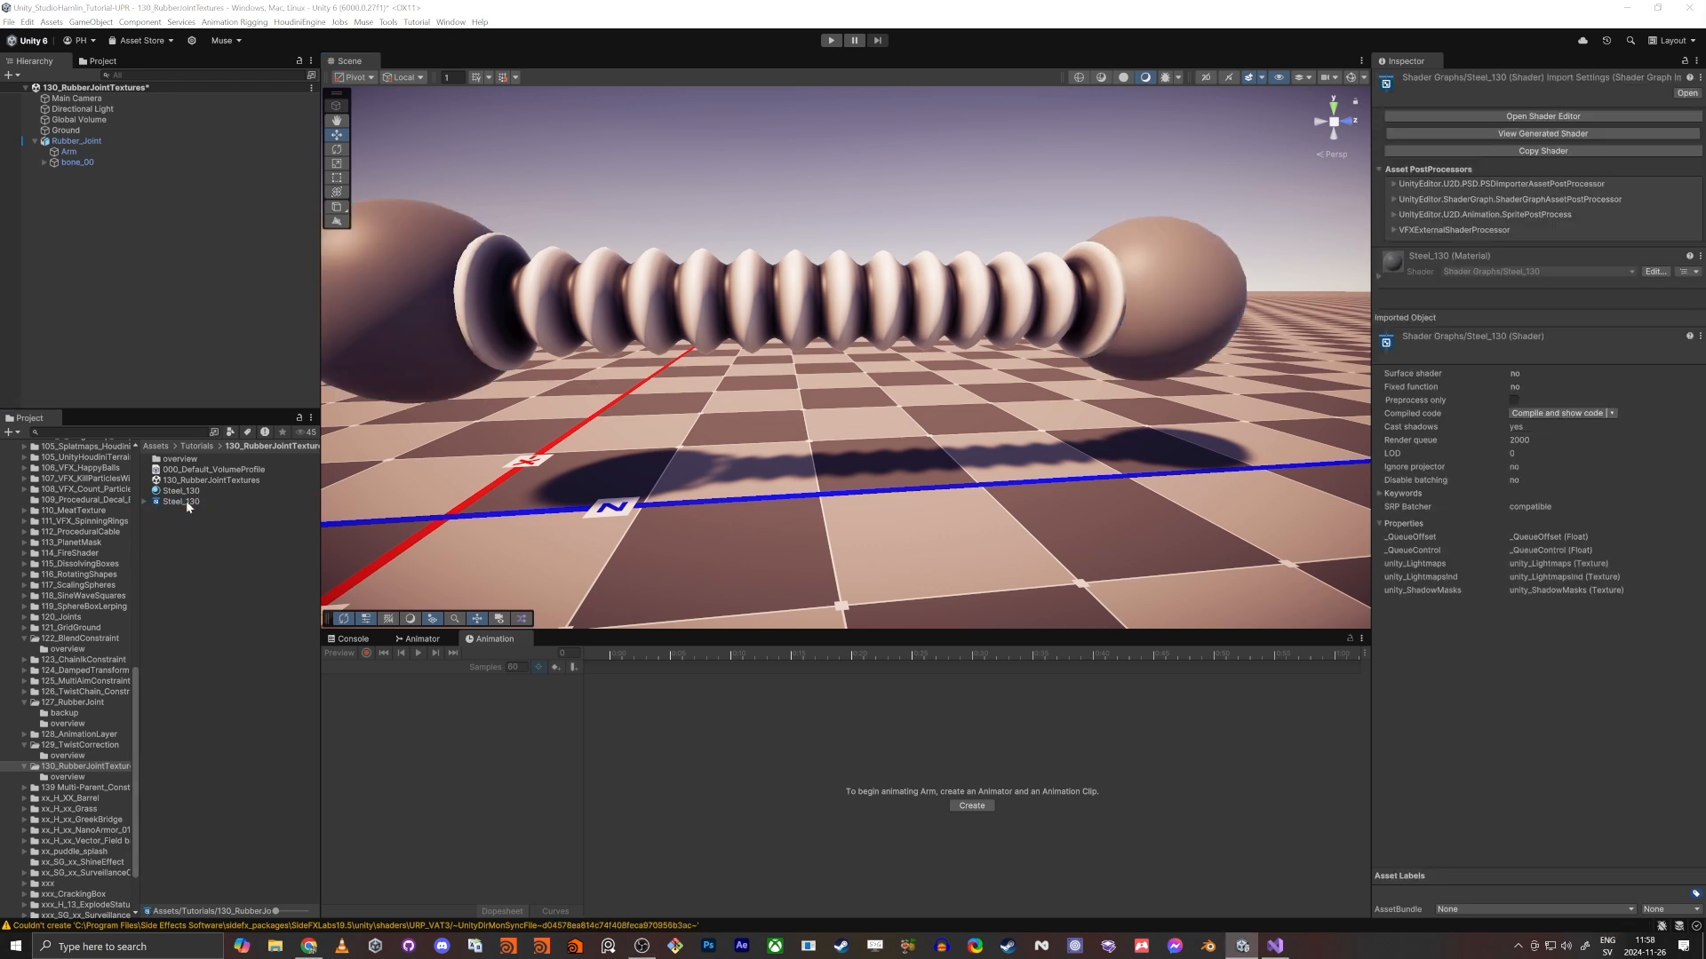
{"action": "left_click_drag", "start_coordinate": [676, 958], "coordinate": [373, 69]}
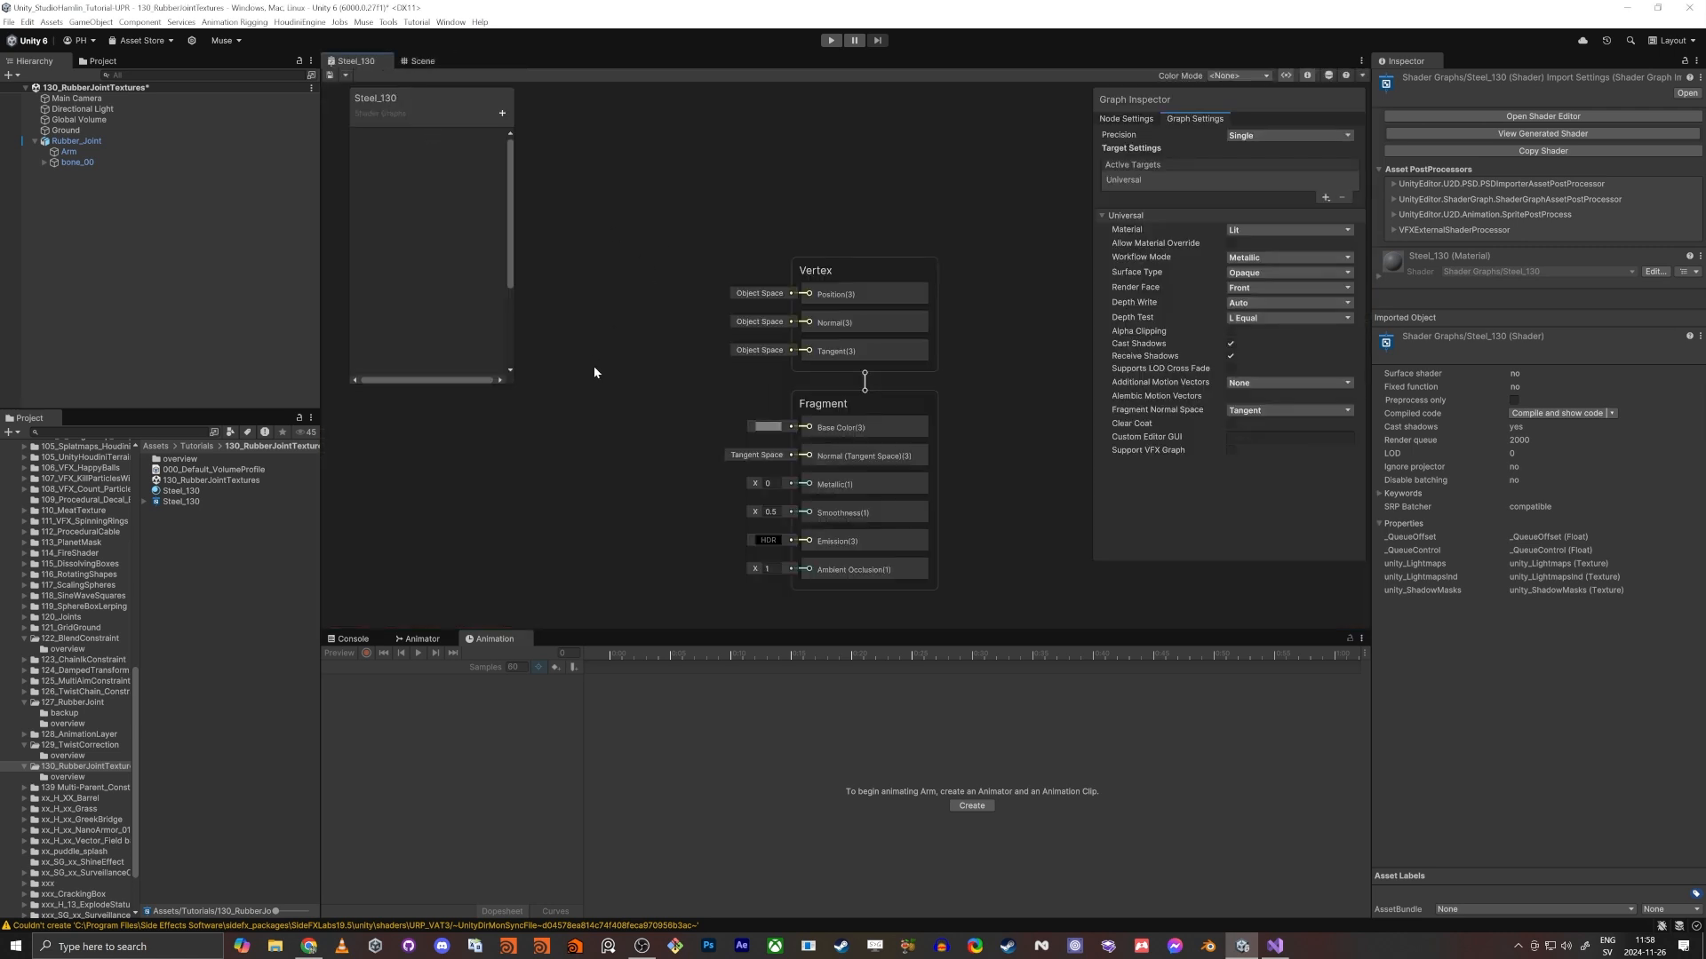
{"action": "key", "text": "a"}
{"action": "right_click", "coordinate": [595, 367]}
{"action": "left_click", "coordinate": [641, 203]}
{"action": "middle_click_drag", "start_coordinate": [640, 249], "coordinate": [739, 308]}
{"action": "scroll", "coordinate": [739, 310], "scroll_direction": "down", "scroll_amount": 5}
{"action": "middle_click_drag", "start_coordinate": [697, 364], "coordinate": [767, 368]}
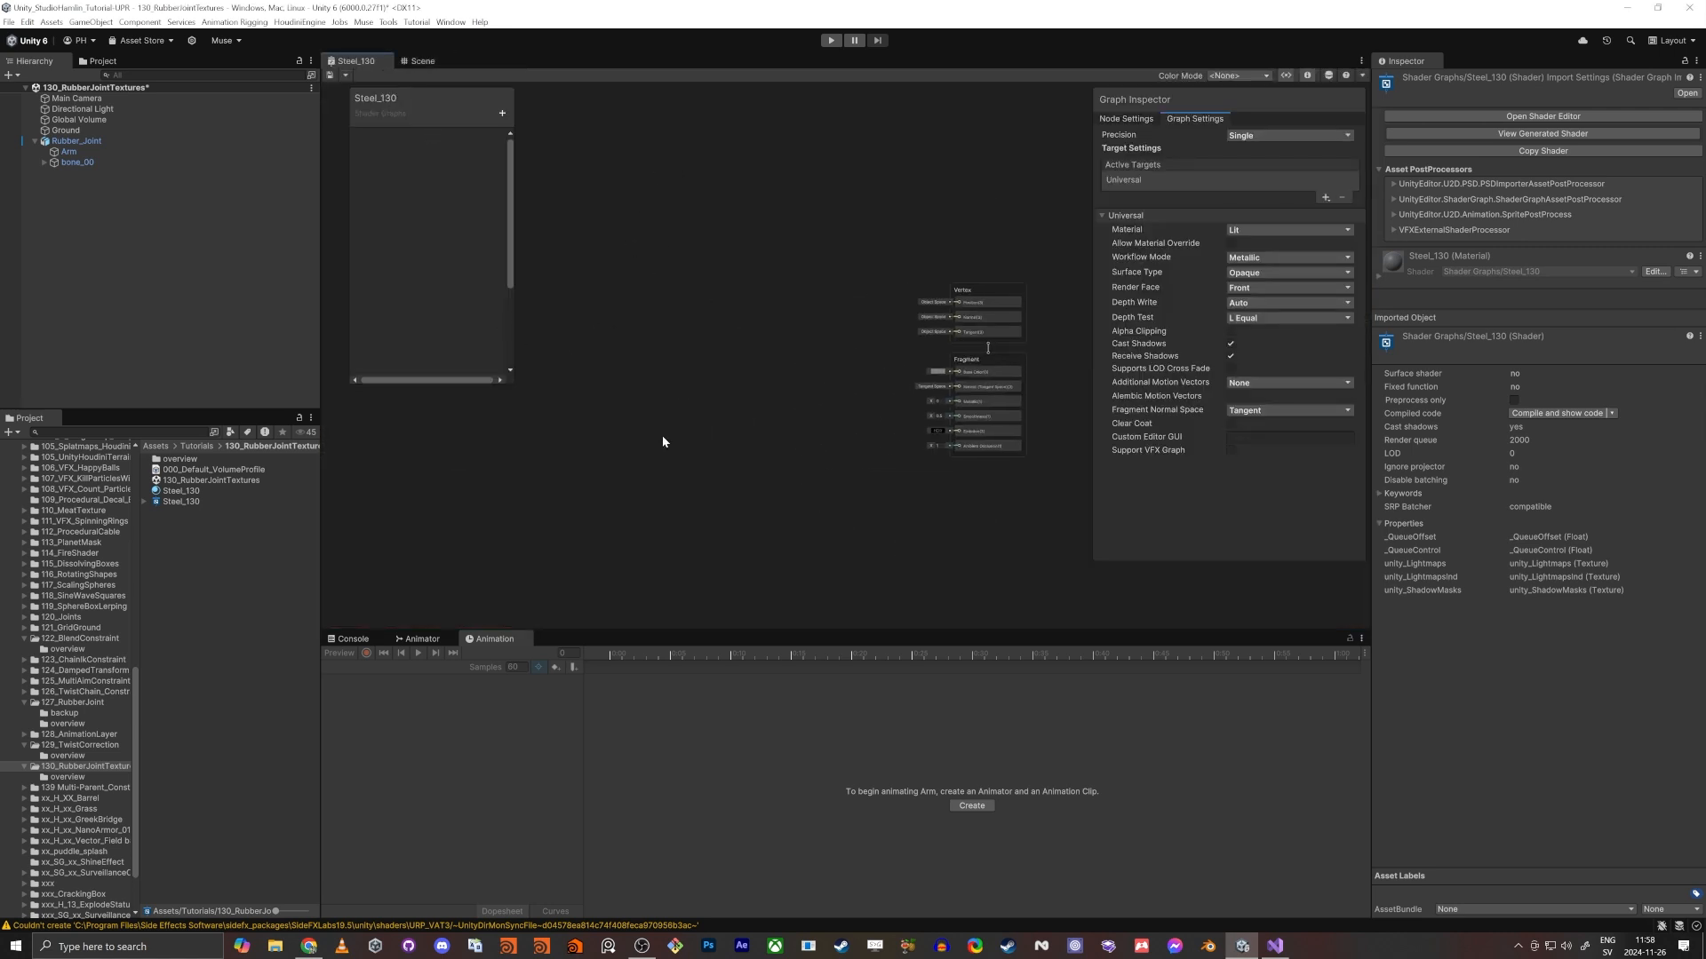
- Add a Vertex Color node to the Steel_130 graph
{"action": "scroll", "coordinate": [743, 370], "scroll_direction": "up", "scroll_amount": 3}
{"action": "key", "text": "space"}
{"action": "type", "text": "ver"}
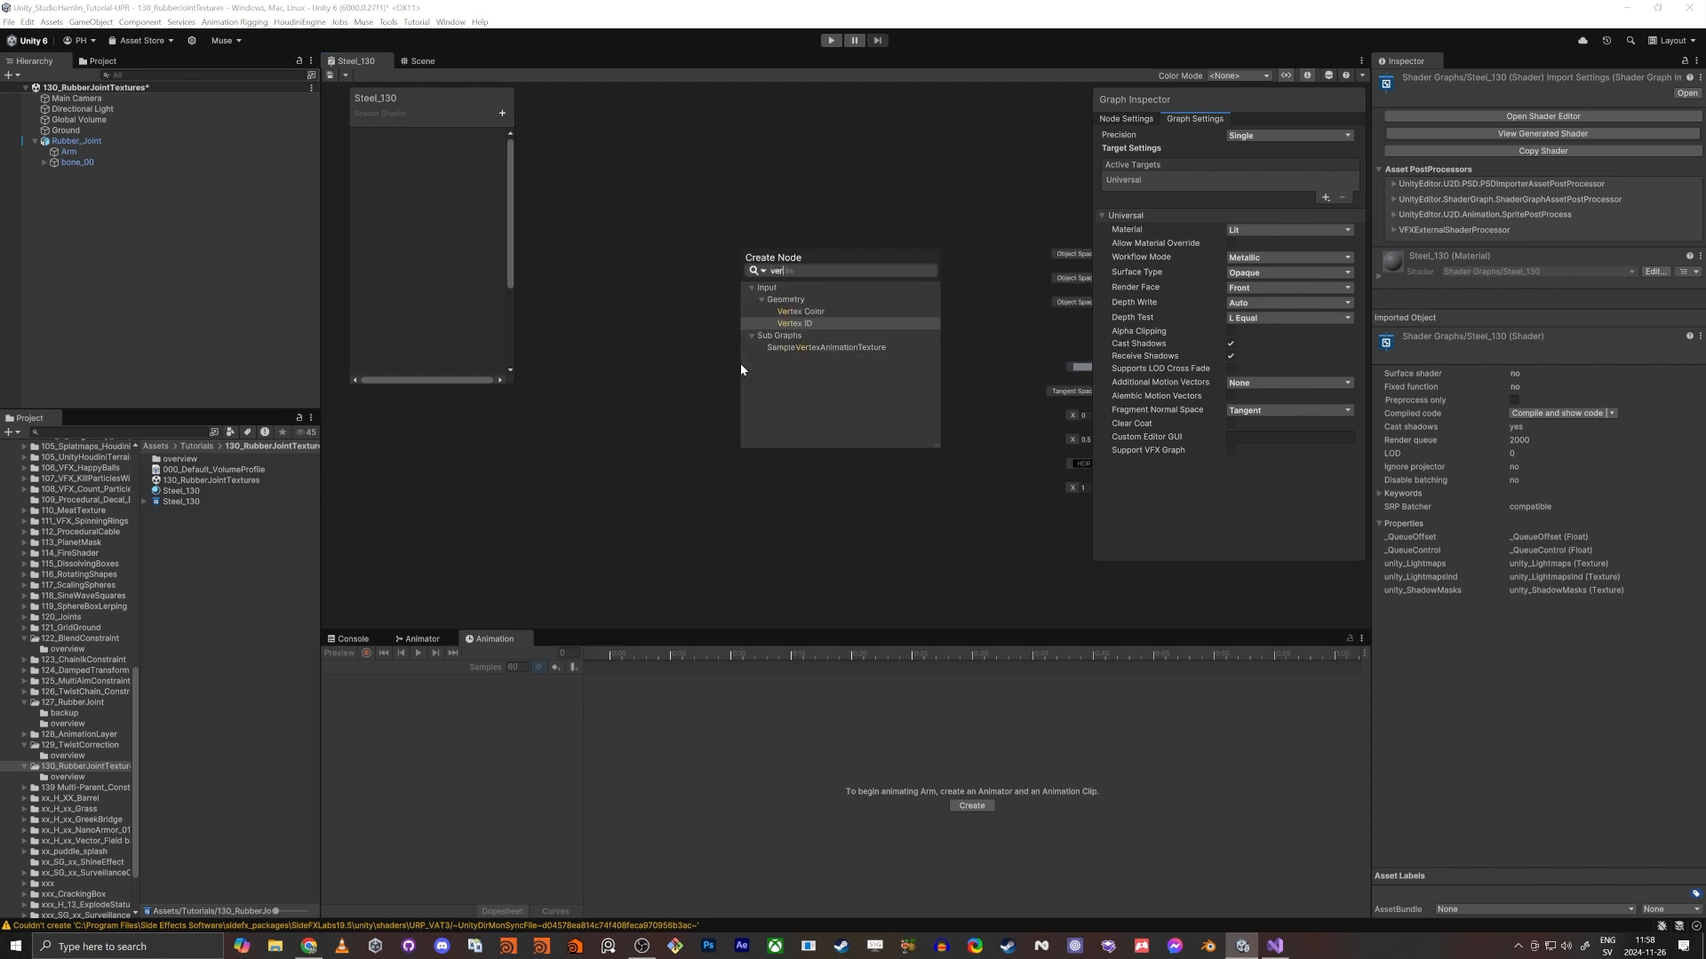
{"action": "key", "text": "Up"}
{"action": "key", "text": "Return"}
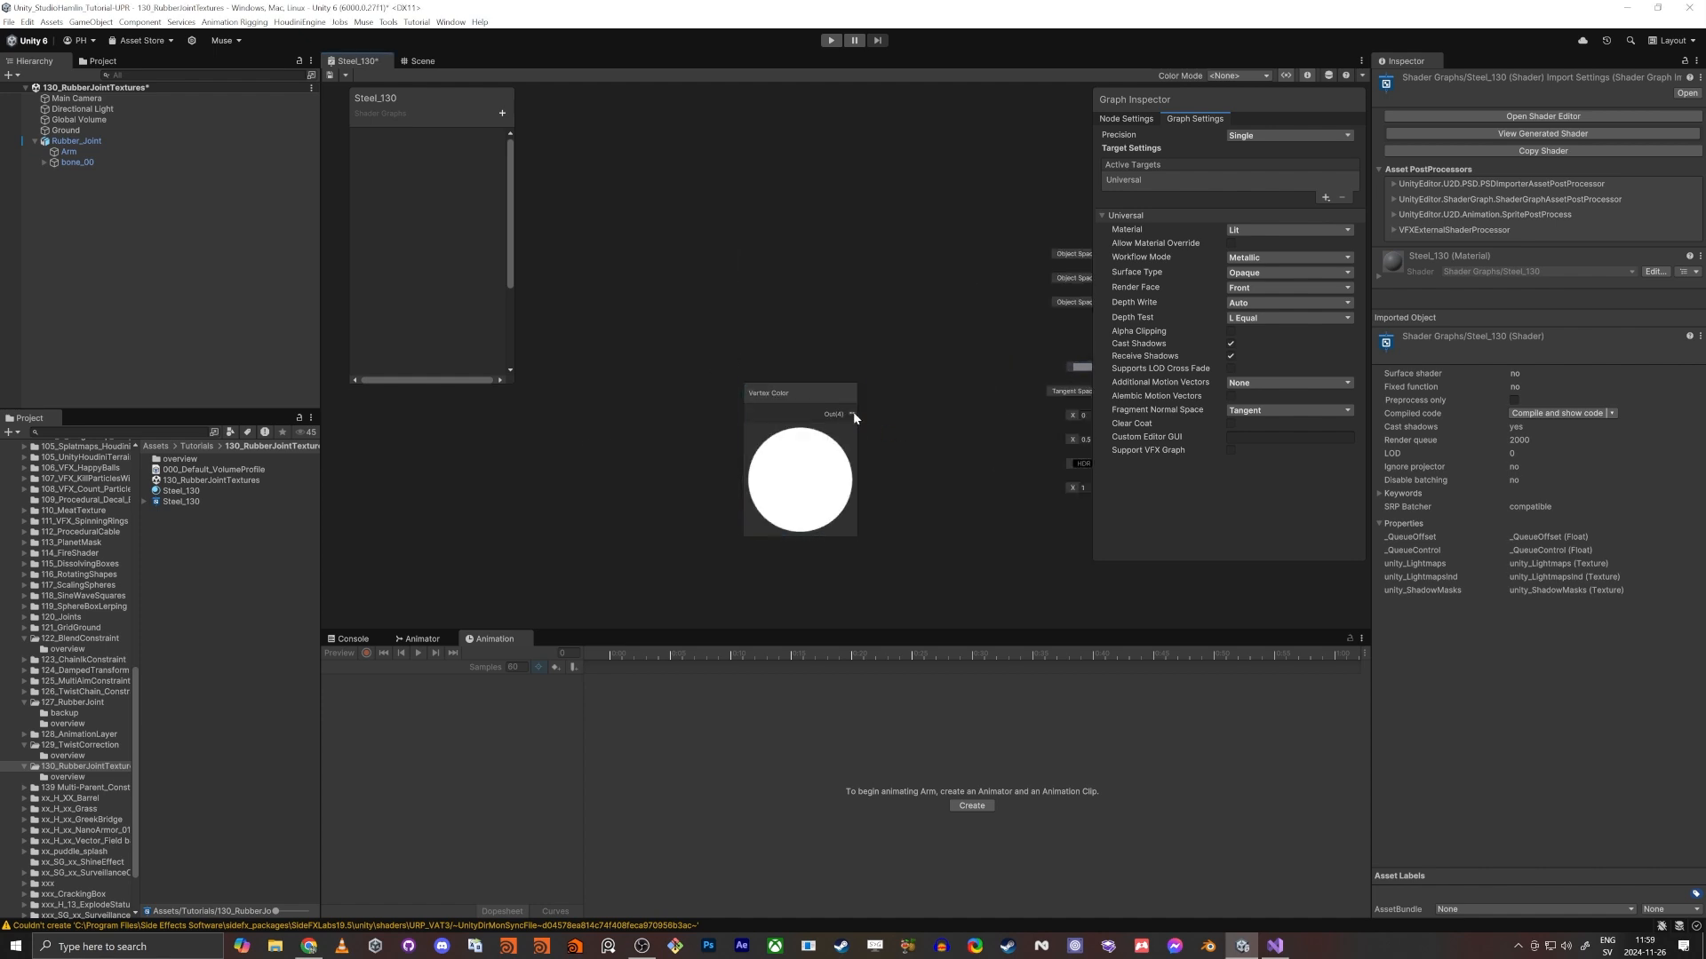
- Feed the Vertex Color output into a new Swizzle node with its mask set to x
{"action": "left_click_drag", "start_coordinate": [851, 414], "coordinate": [886, 417]}
{"action": "type", "text": "w"}
{"action": "key", "text": "BackSpace"}
{"action": "type", "text": "sw"}
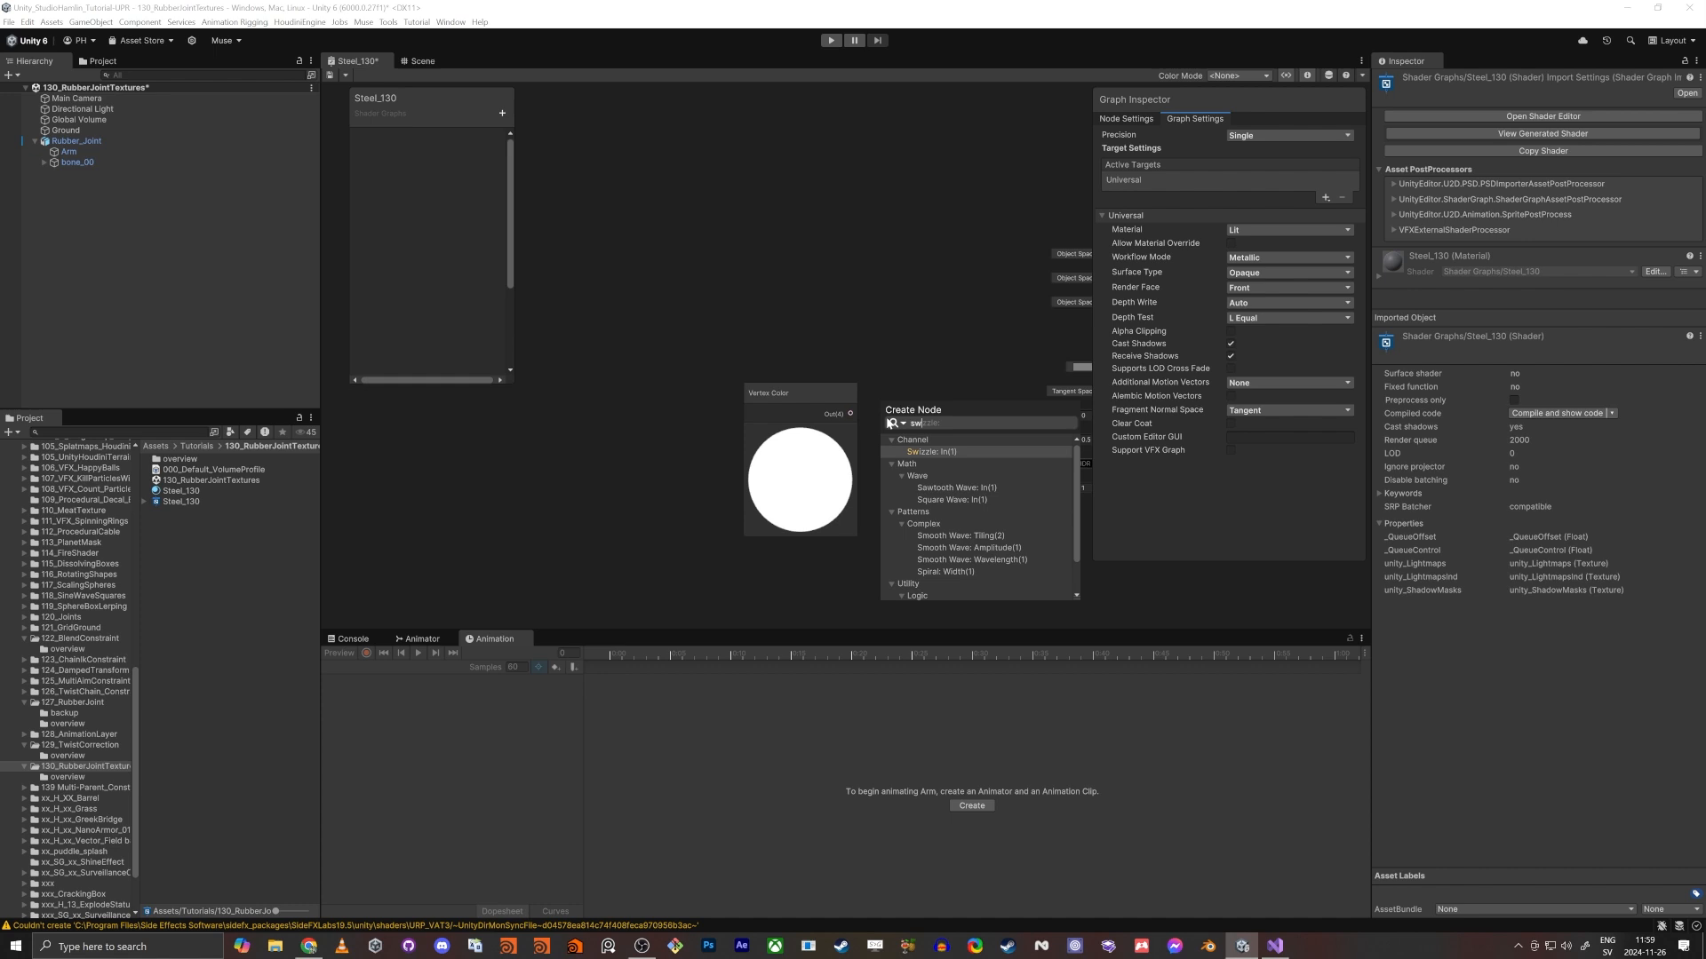
{"action": "key", "text": "Return"}
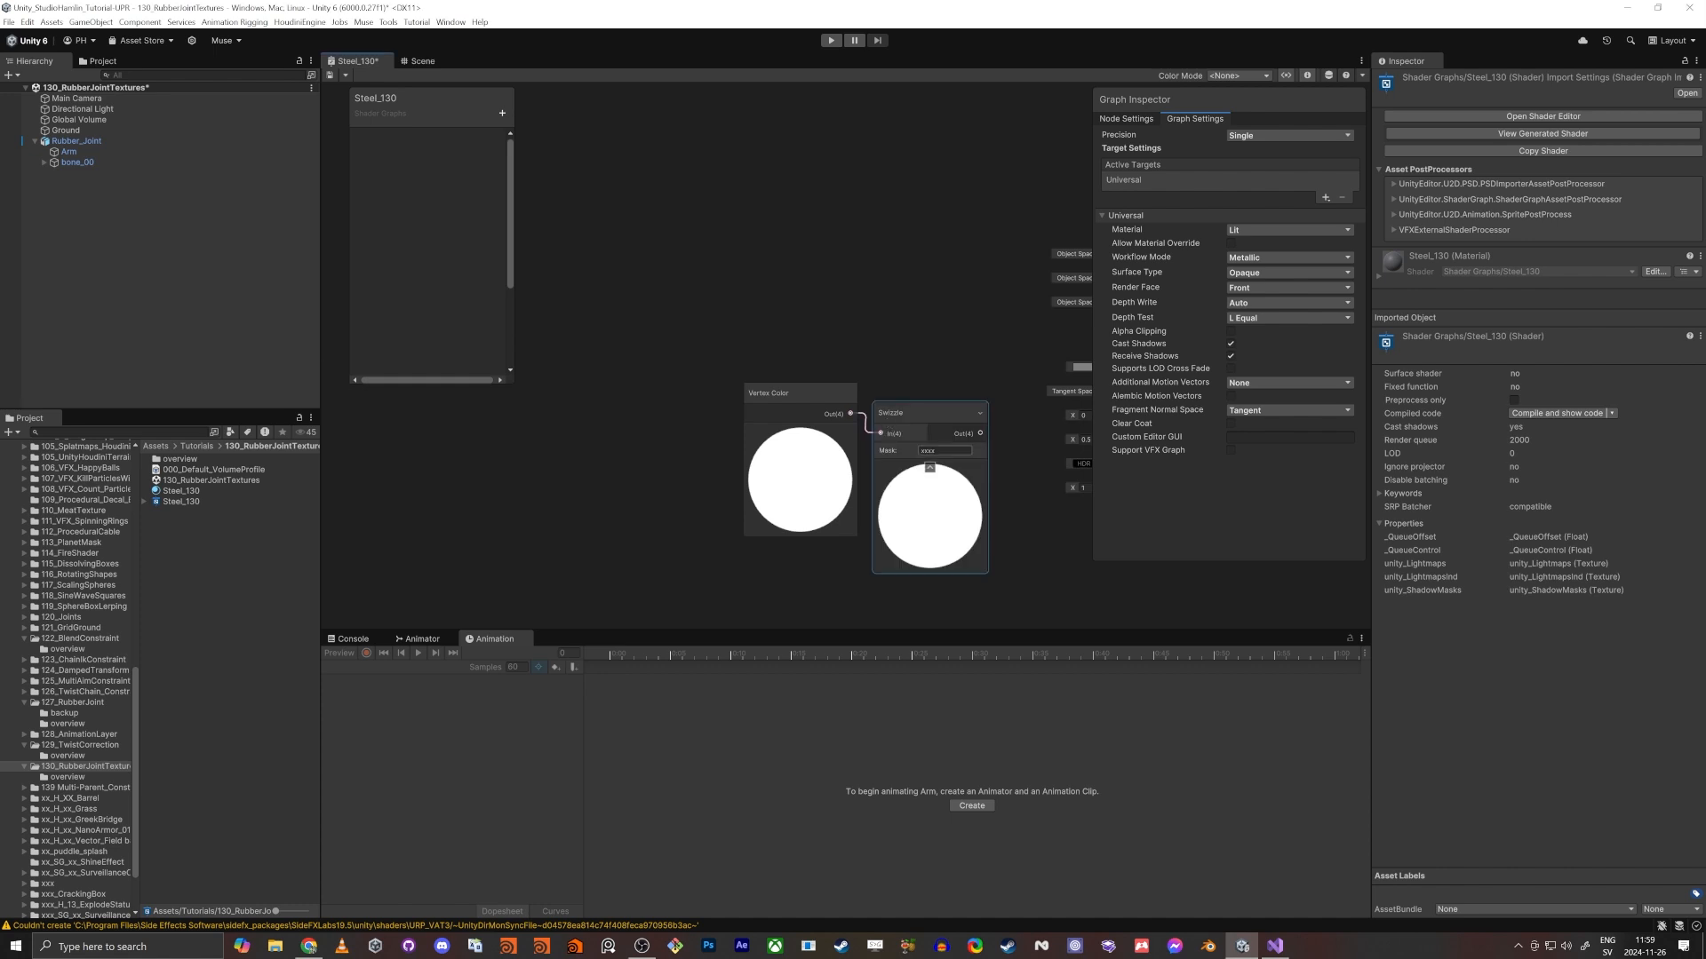
{"action": "left_click", "coordinate": [780, 446]}
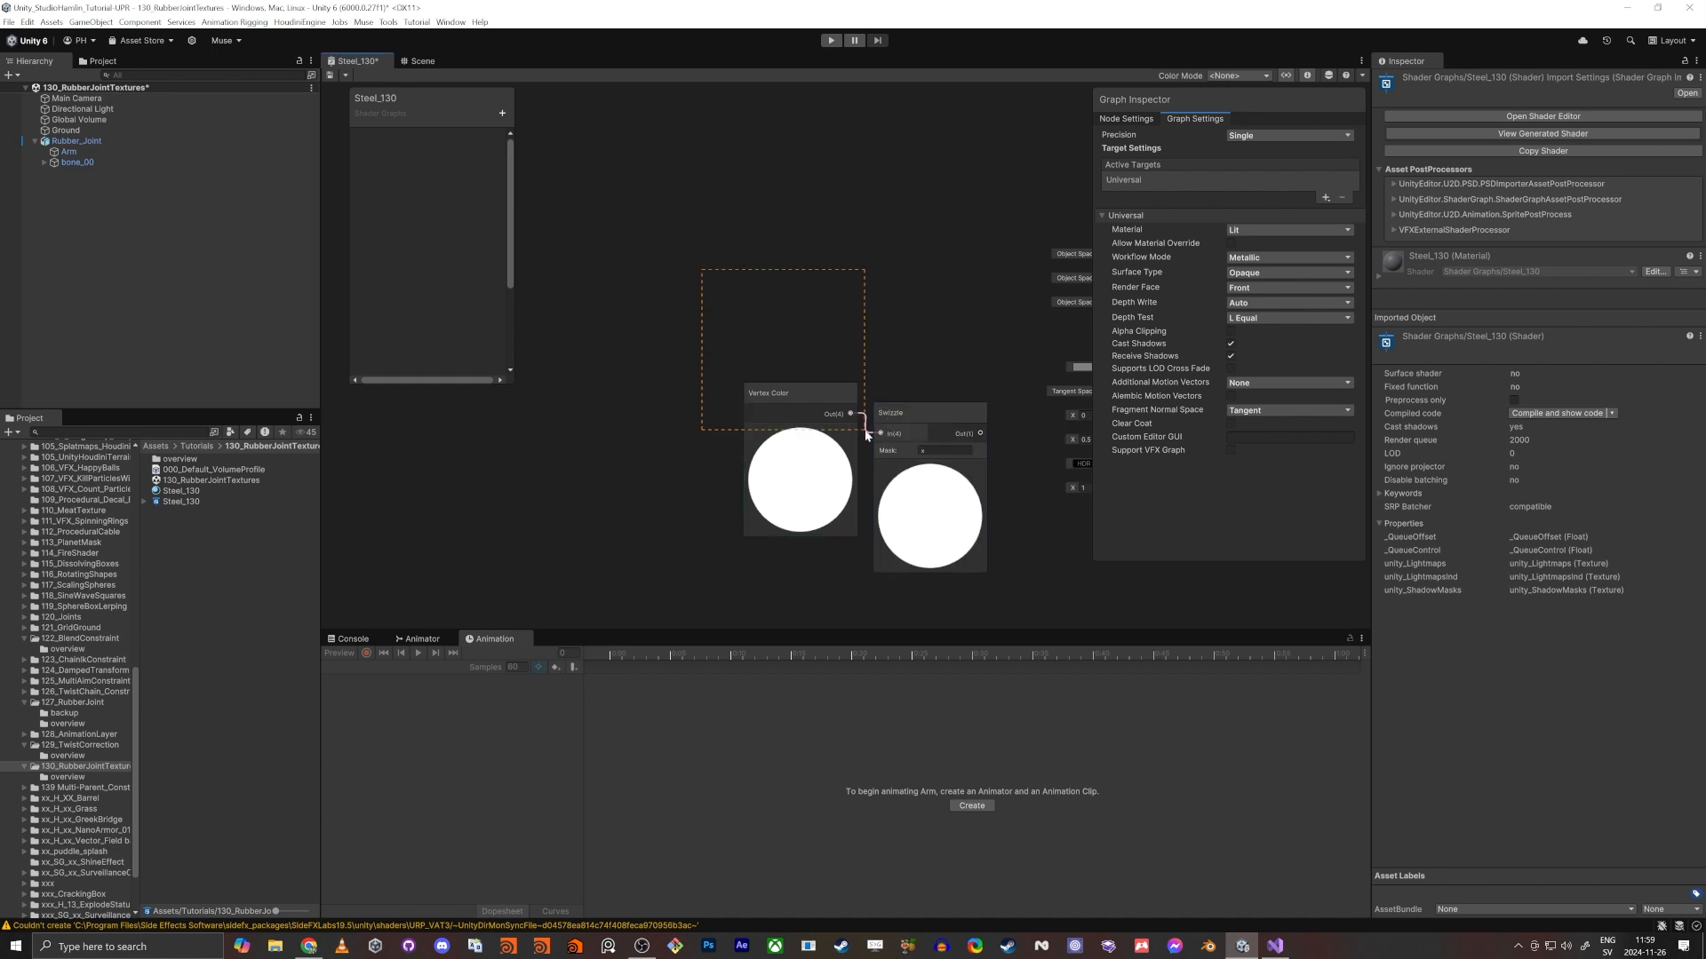
{"action": "left_click_drag", "start_coordinate": [866, 432], "coordinate": [934, 390]}
- Arrange the Vertex Color and Swizzle nodes side by side ahead of the Vertex and Fragment blocks
{"action": "middle_click_drag", "start_coordinate": [878, 315], "coordinate": [585, 324]}
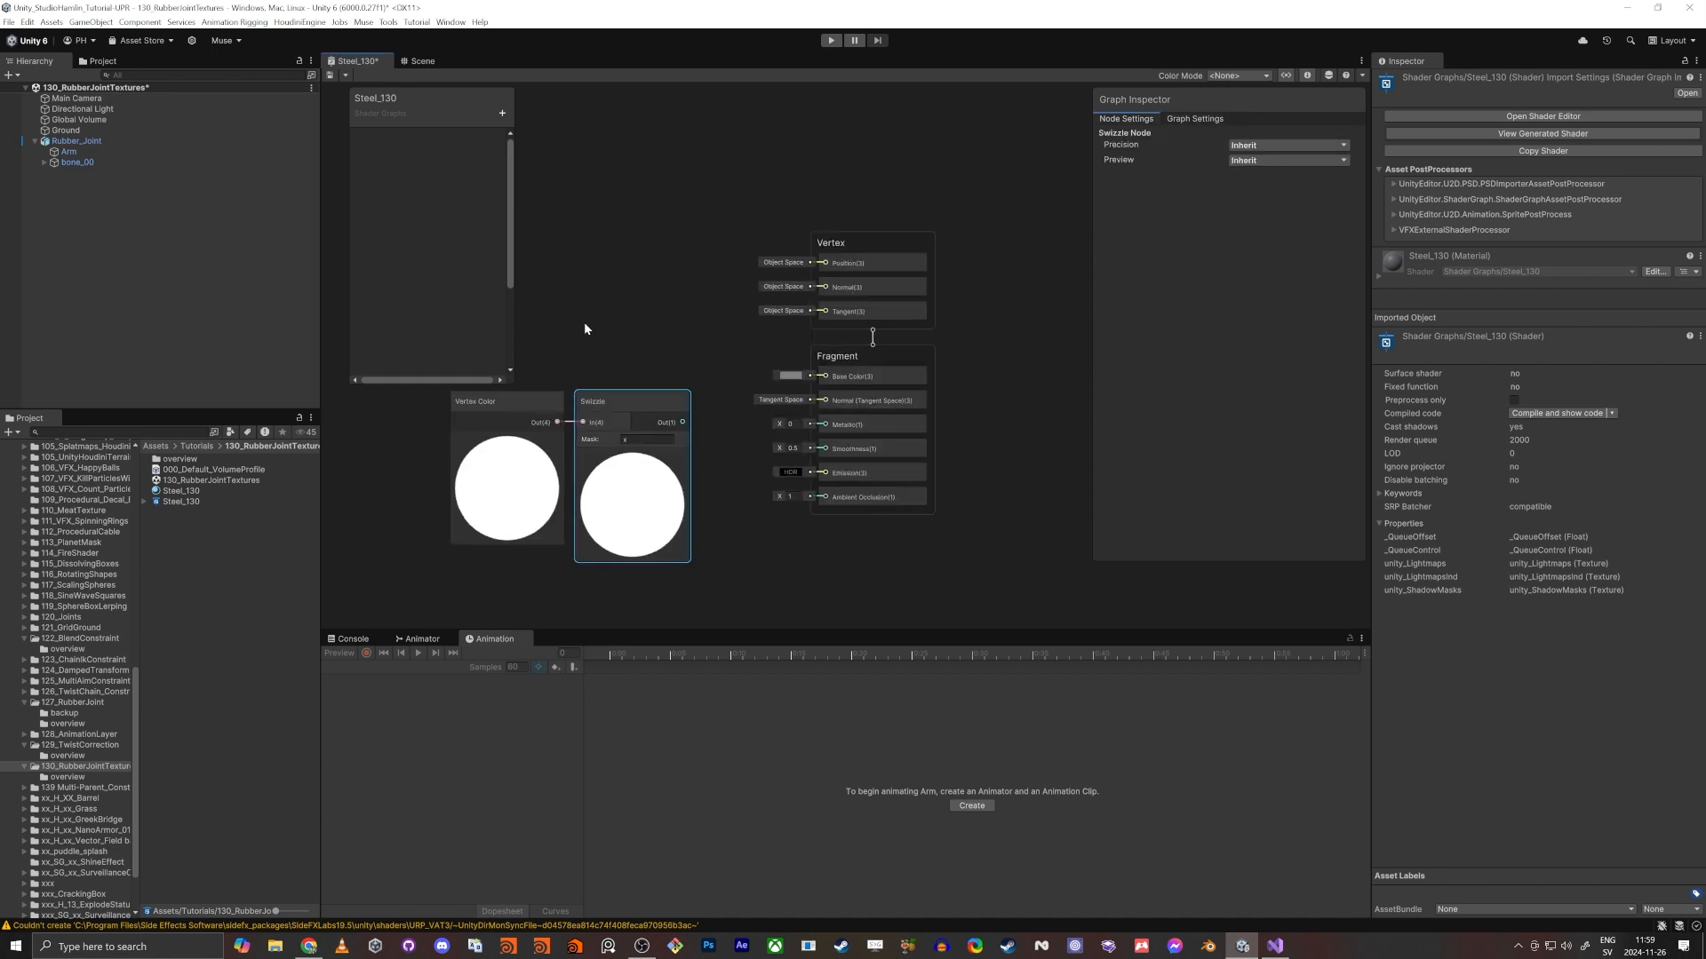
{"action": "scroll", "coordinate": [584, 327], "scroll_direction": "up", "scroll_amount": 4}
{"action": "left_click_drag", "start_coordinate": [651, 460], "coordinate": [501, 425]}
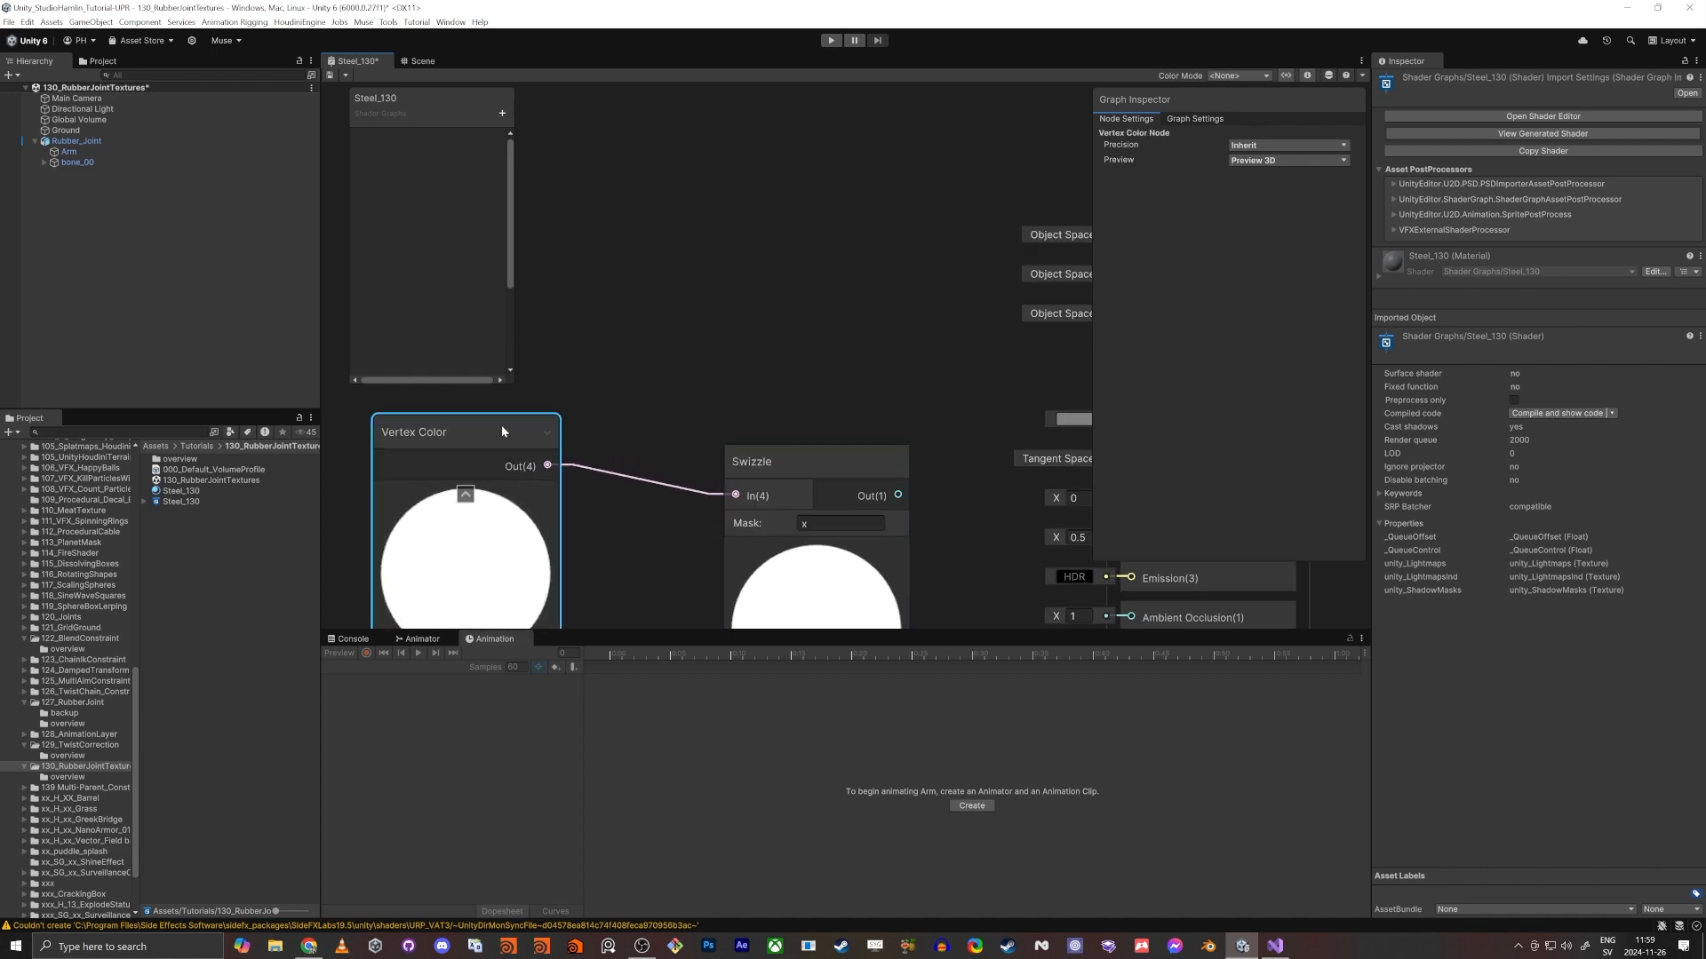
{"action": "left_click_drag", "start_coordinate": [765, 474], "coordinate": [668, 450]}
{"action": "middle_click_drag", "start_coordinate": [861, 531], "coordinate": [798, 520]}
{"action": "scroll", "coordinate": [797, 521], "scroll_direction": "down", "scroll_amount": 2}
{"action": "left_click", "coordinate": [806, 498]}
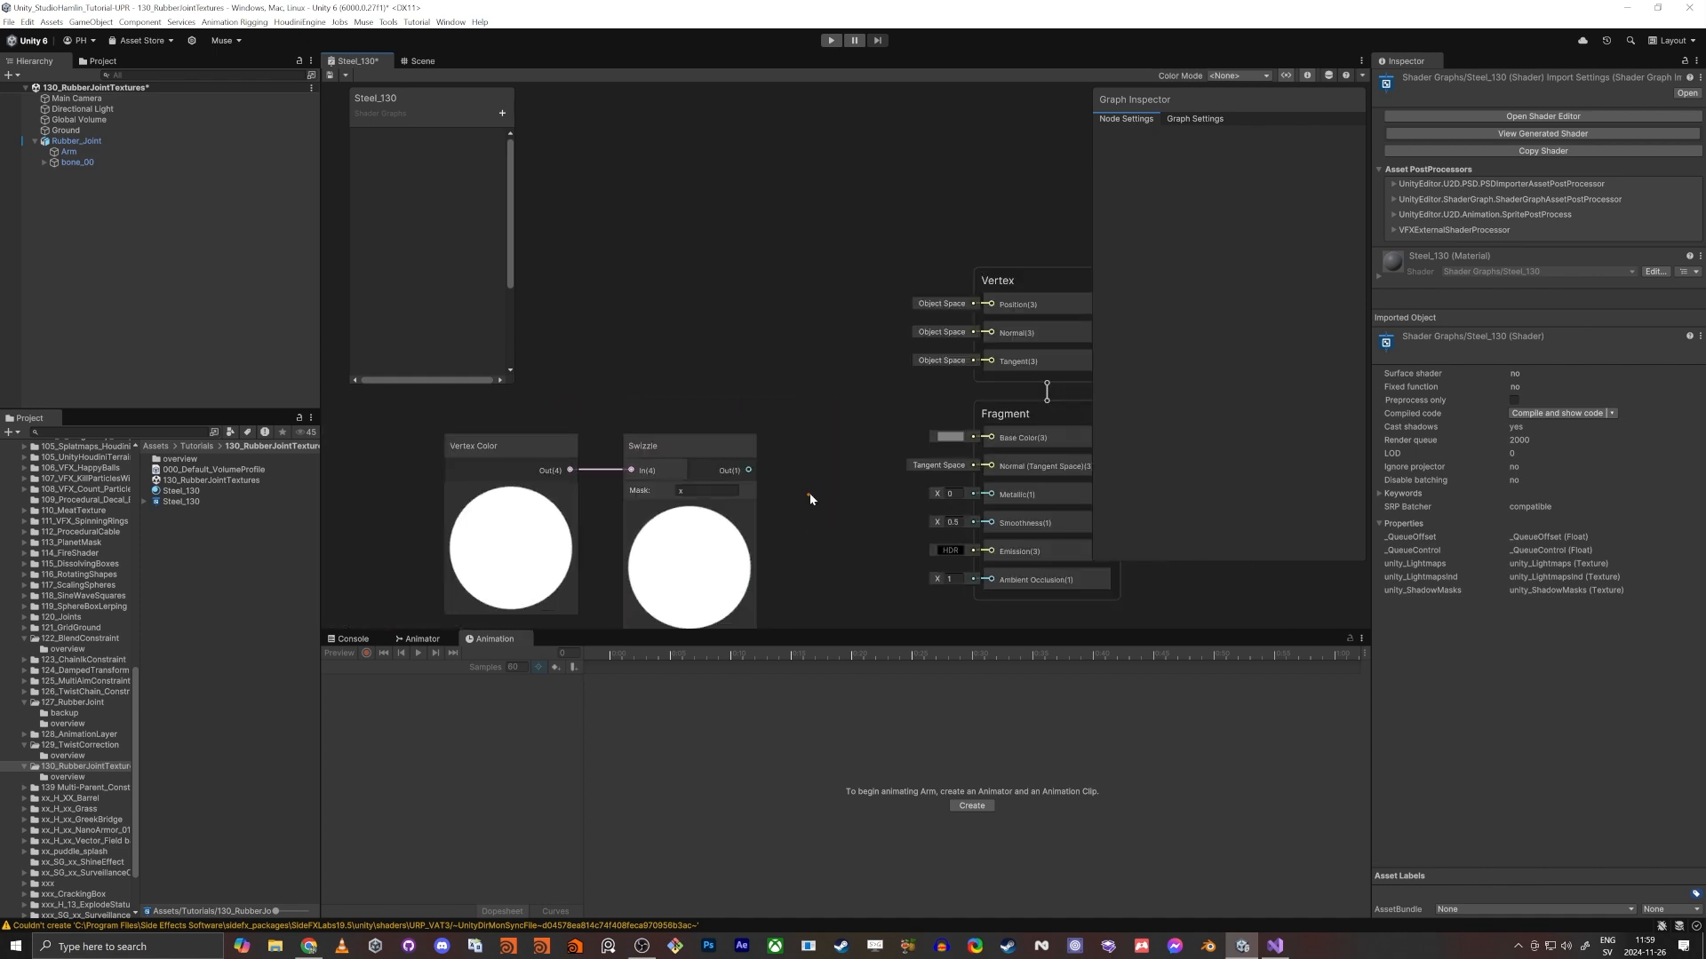
{"action": "middle_click_drag", "start_coordinate": [878, 450], "coordinate": [865, 411]}
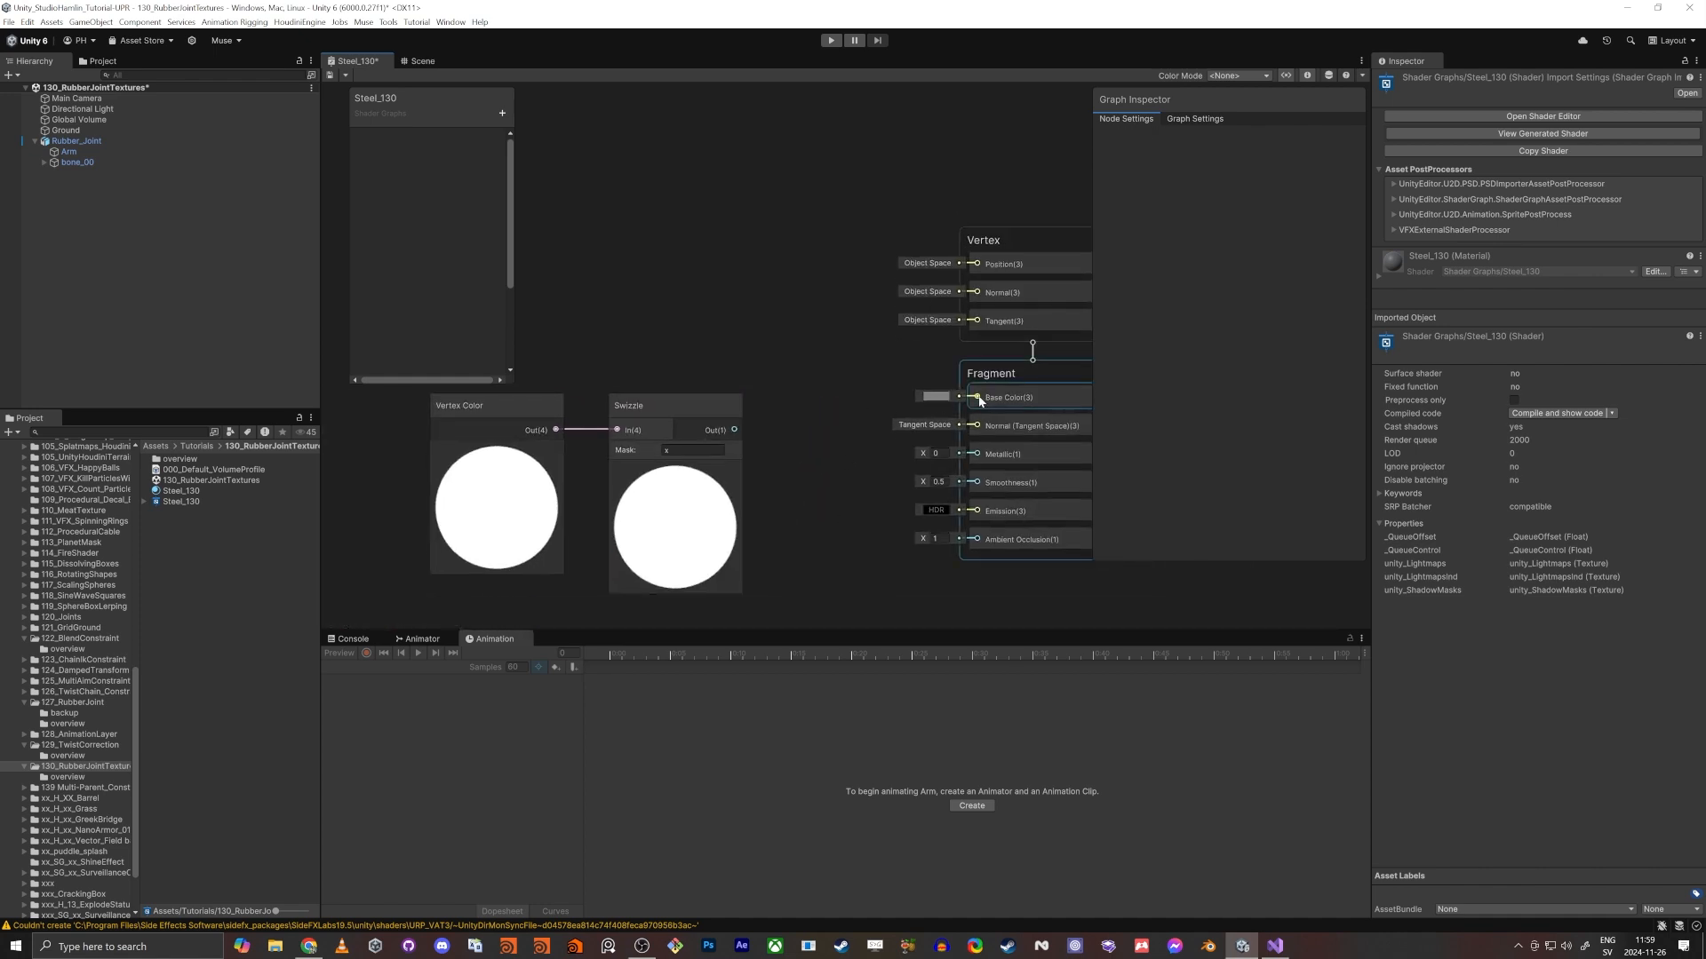
- Connect the Swizzle output to Base Color, save the graph and check the spherical ends in the scene
{"action": "left_click_drag", "start_coordinate": [978, 398], "coordinate": [738, 435]}
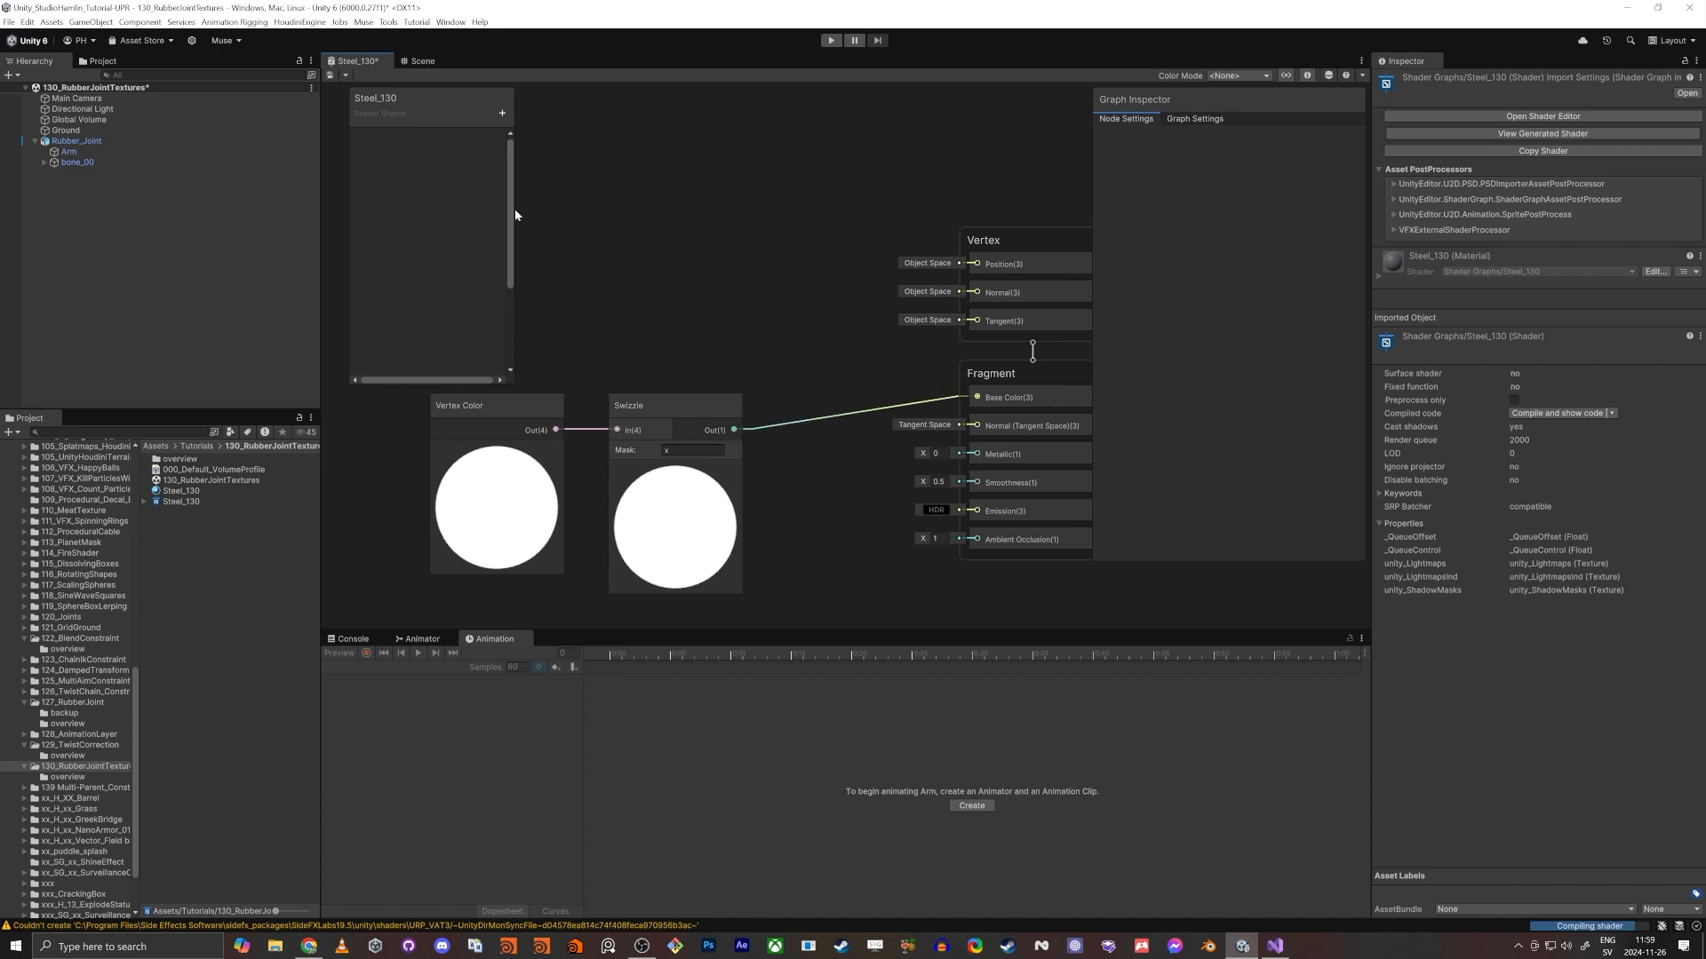
{"action": "left_click", "coordinate": [328, 75]}
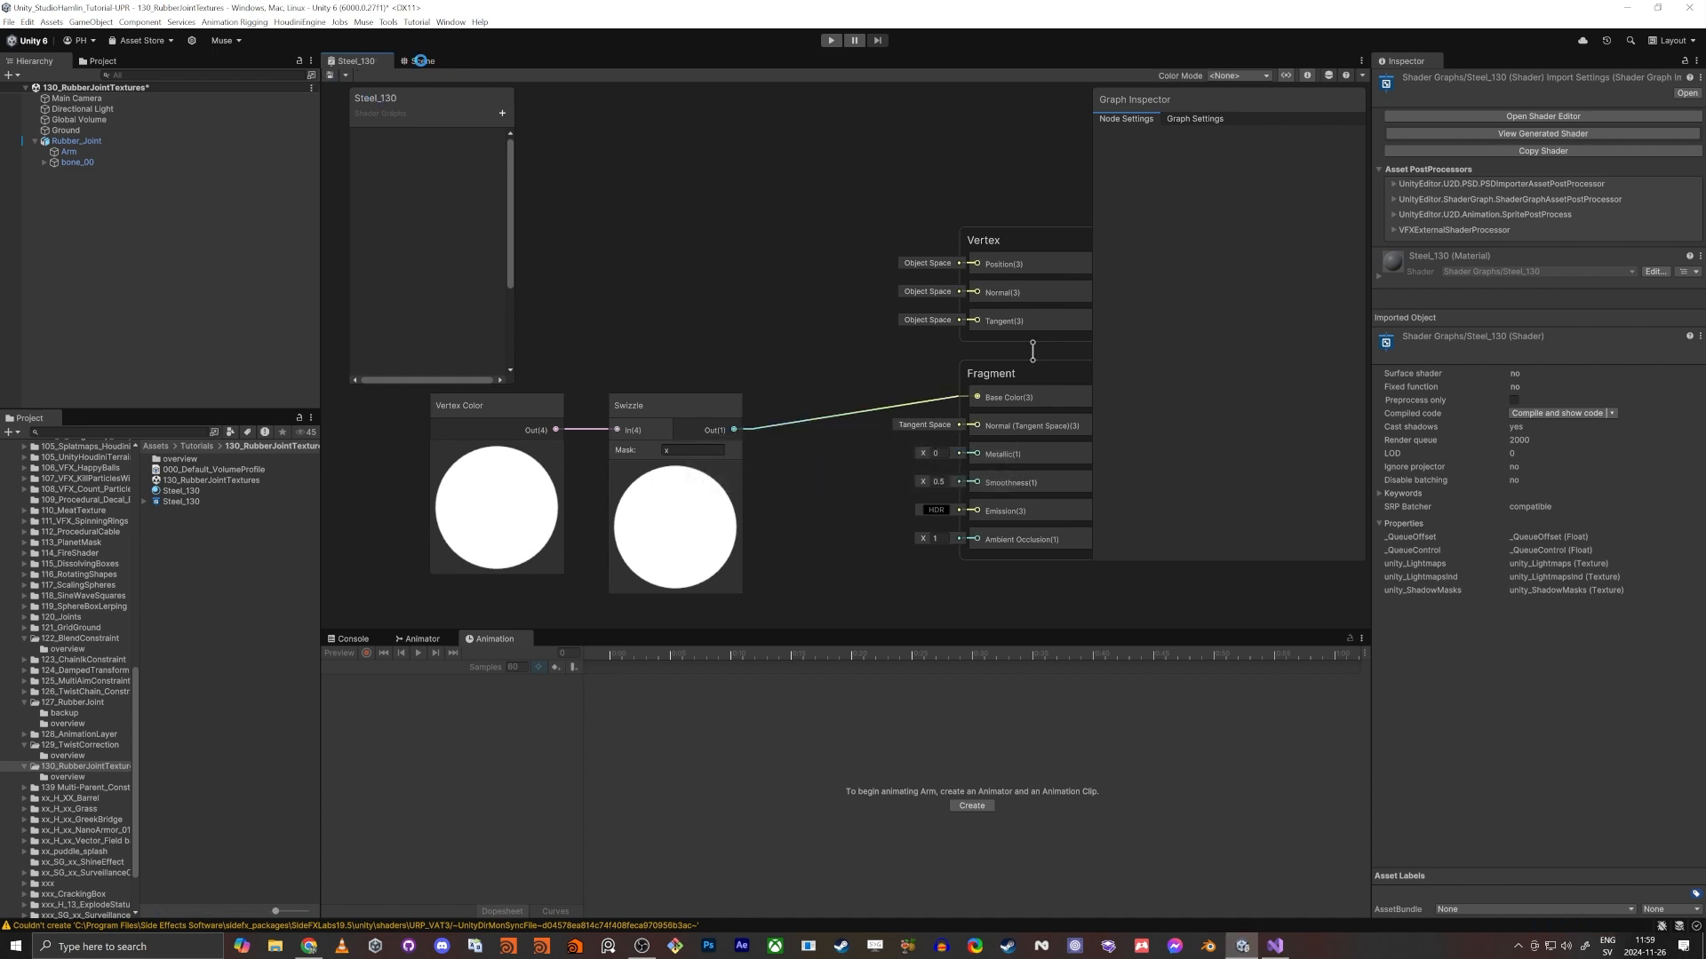
{"action": "left_click", "coordinate": [421, 61]}
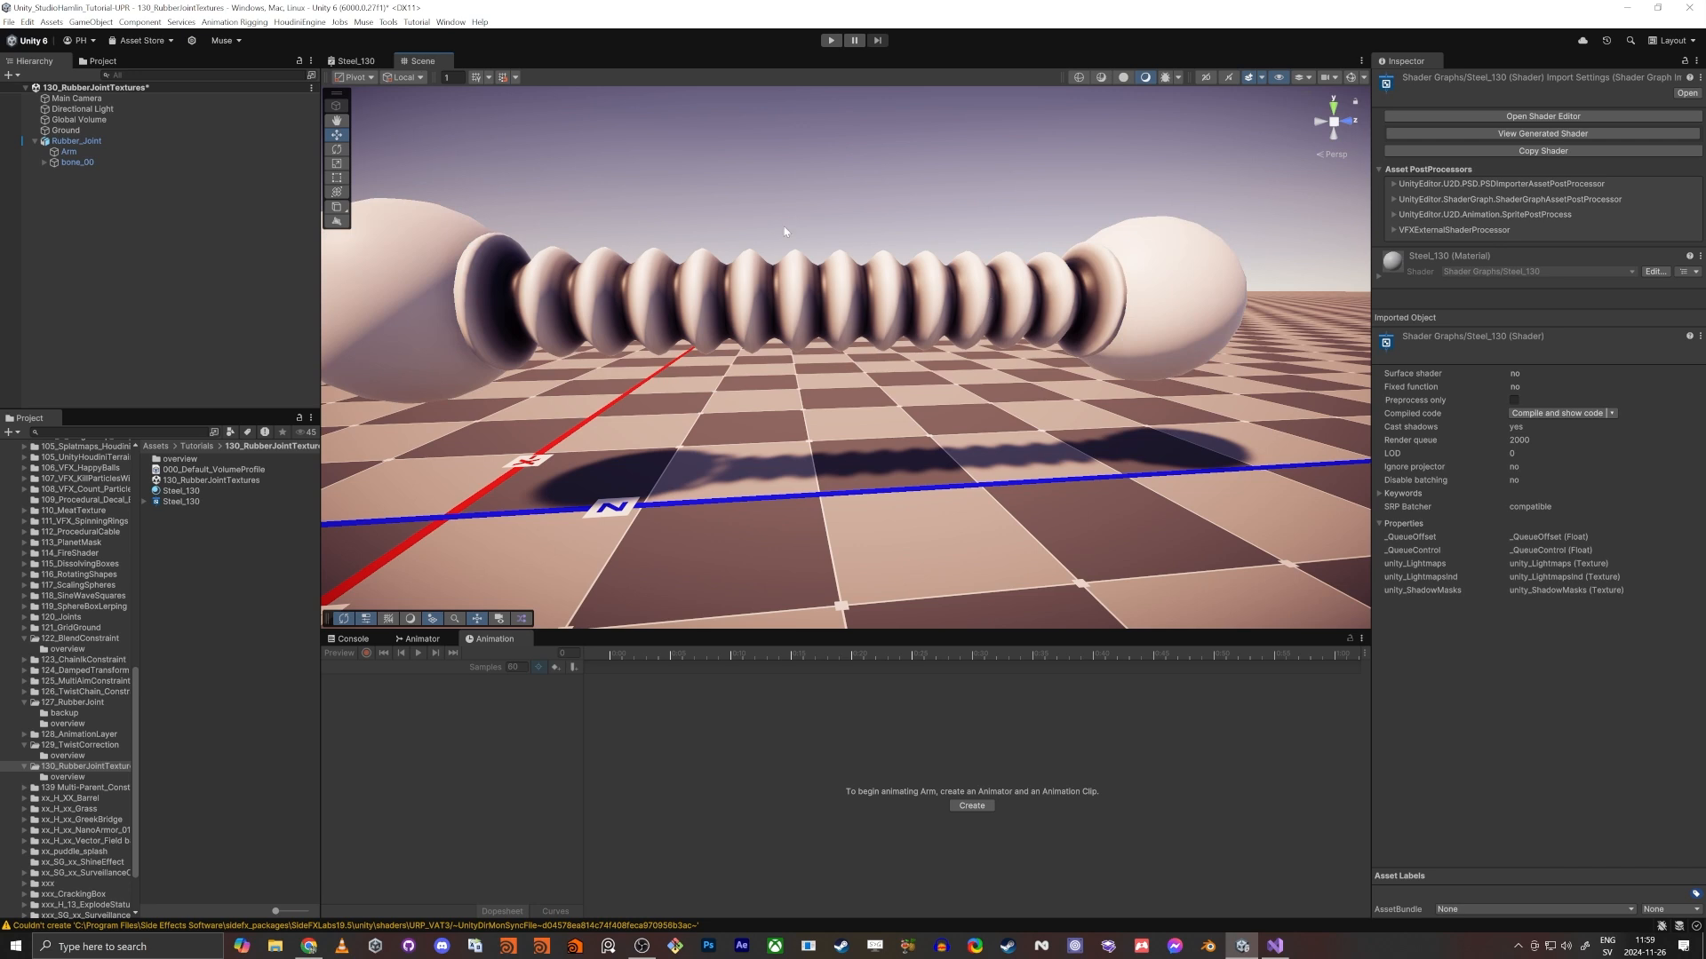
{"action": "left_click_drag", "start_coordinate": [426, 301], "coordinate": [581, 256], "text": "alt"}
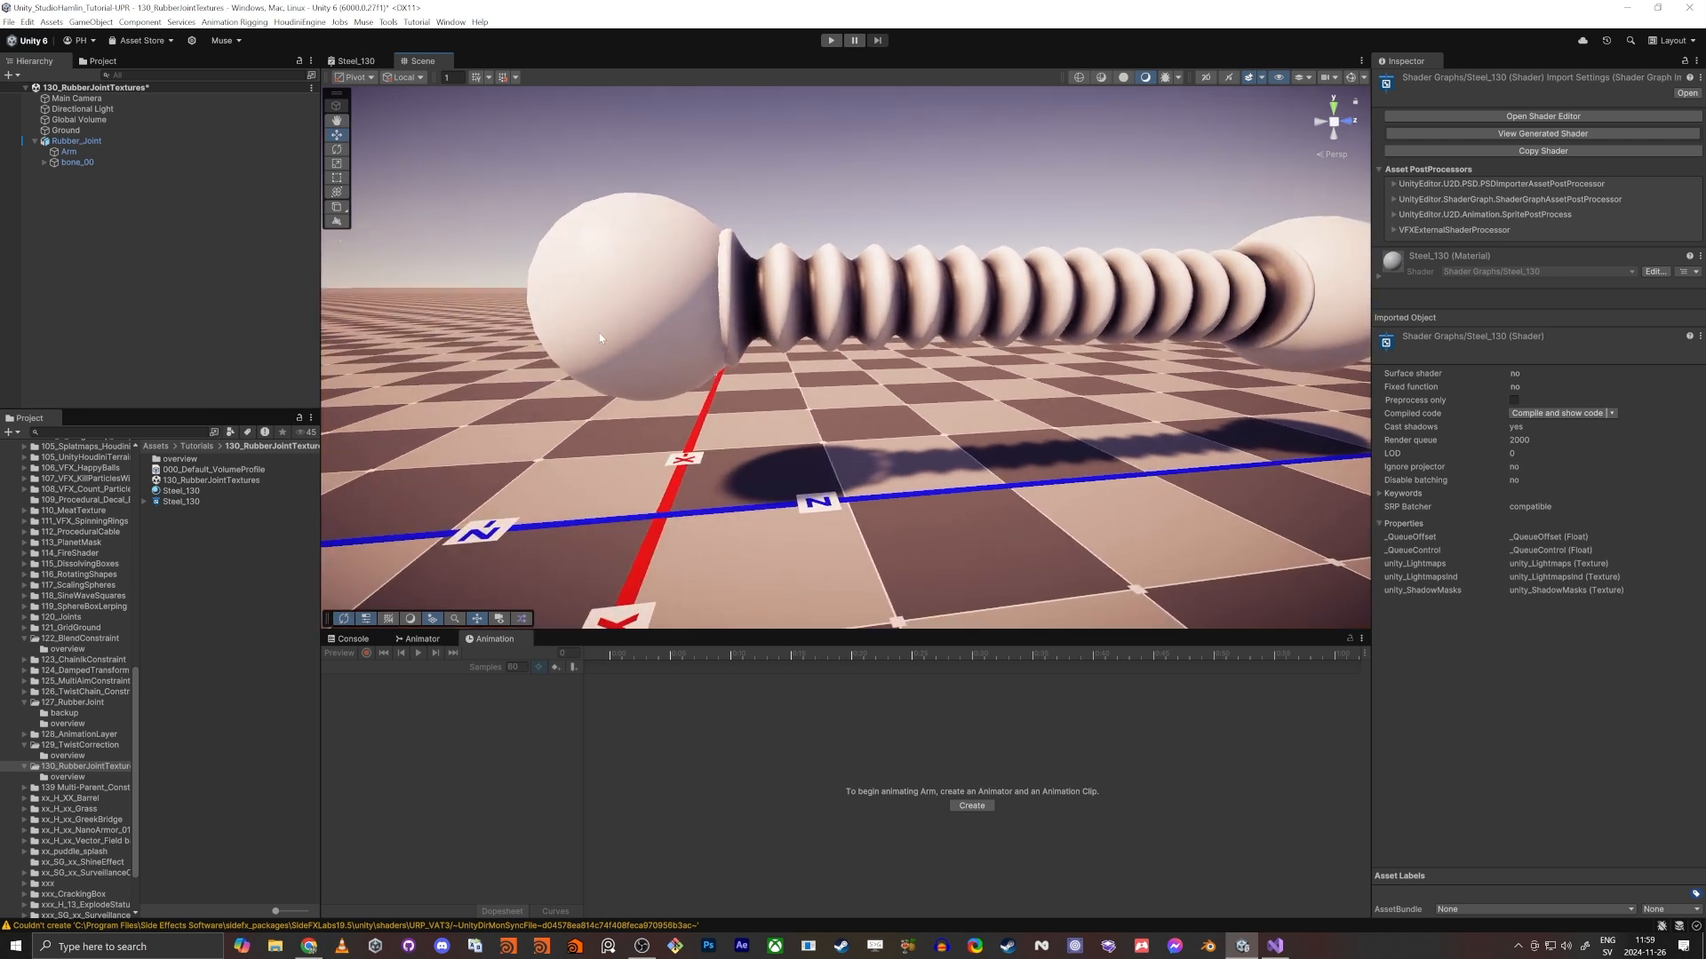
- Clear the Vertex Color and Swizzle nodes from the Steel_130 graph and maximize the graph window
{"action": "left_click", "coordinate": [359, 62]}
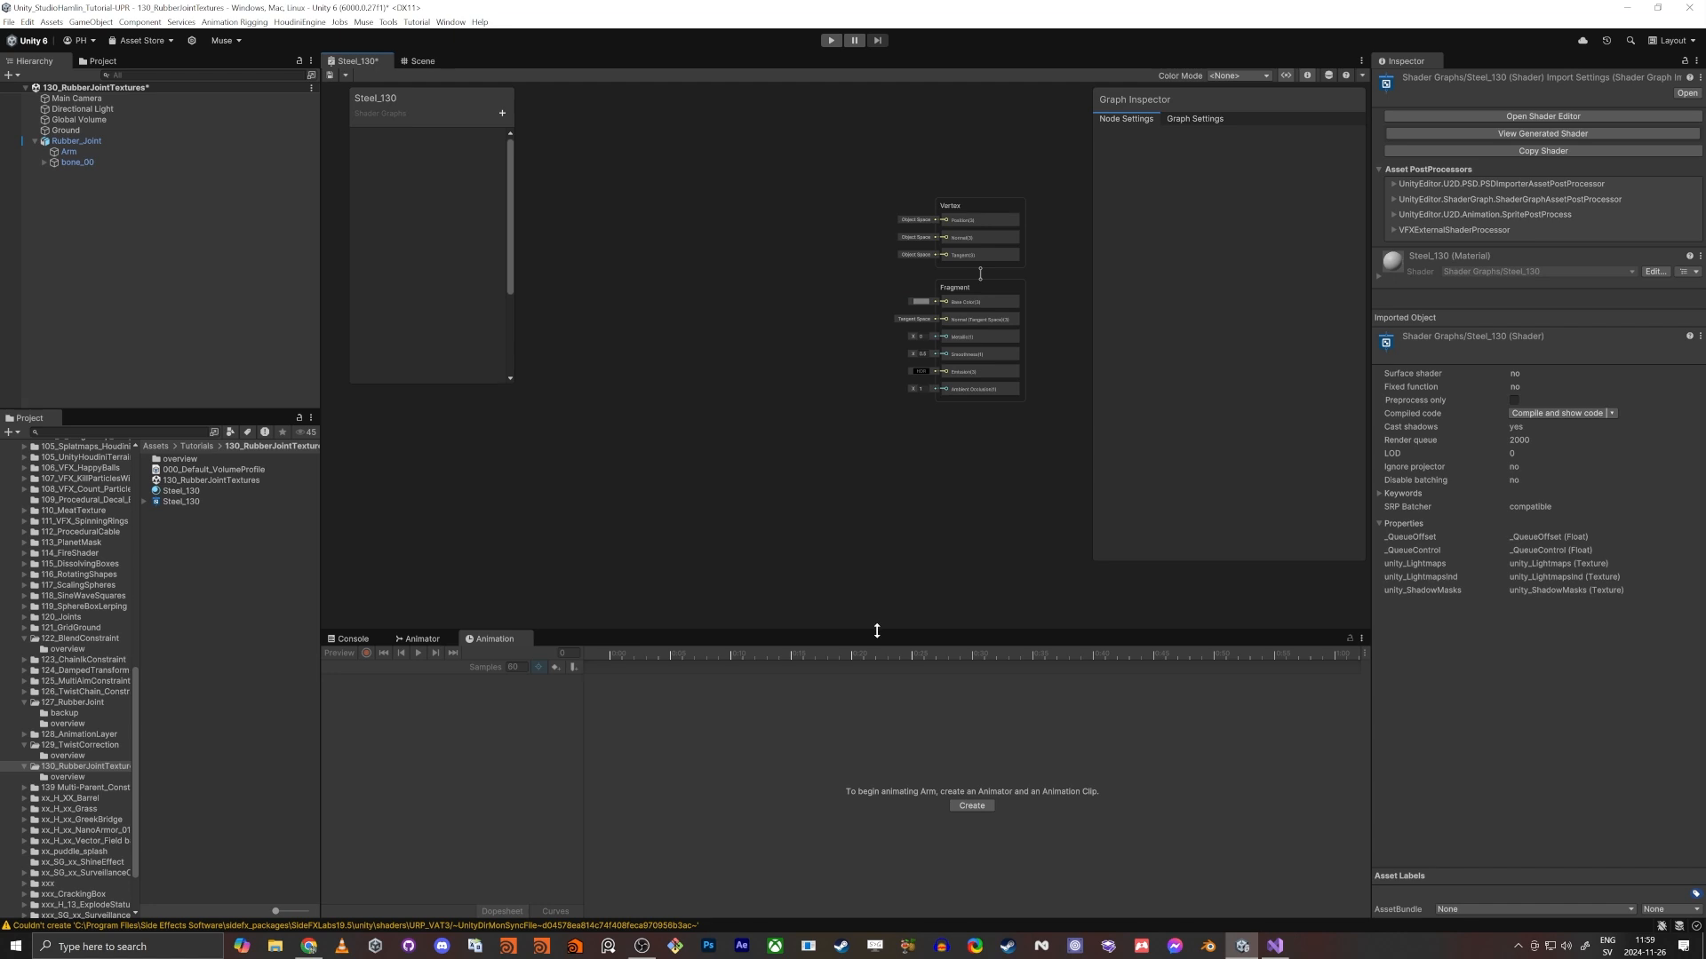
{"action": "left_click_drag", "start_coordinate": [873, 631], "coordinate": [812, 707]}
{"action": "key", "text": "shift+space"}
{"action": "middle_click_drag", "start_coordinate": [548, 465], "coordinate": [857, 609]}
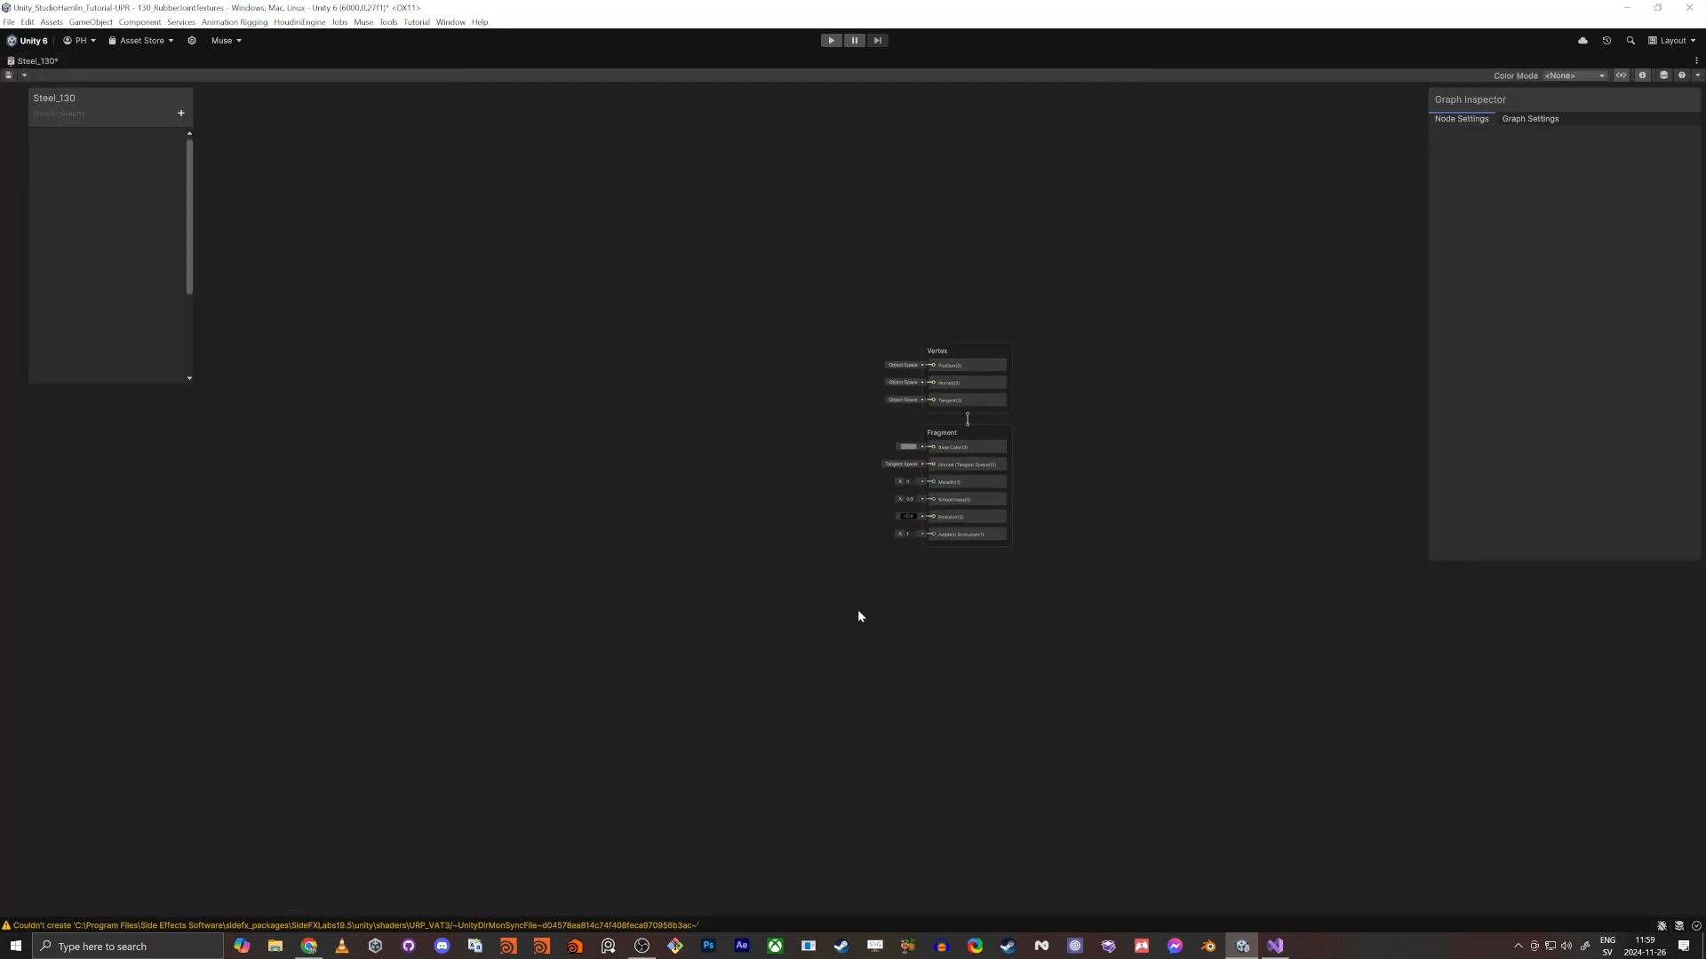
{"action": "scroll", "coordinate": [711, 499], "scroll_direction": "up", "scroll_amount": 5}
{"action": "middle_click_drag", "start_coordinate": [752, 473], "coordinate": [672, 536]}
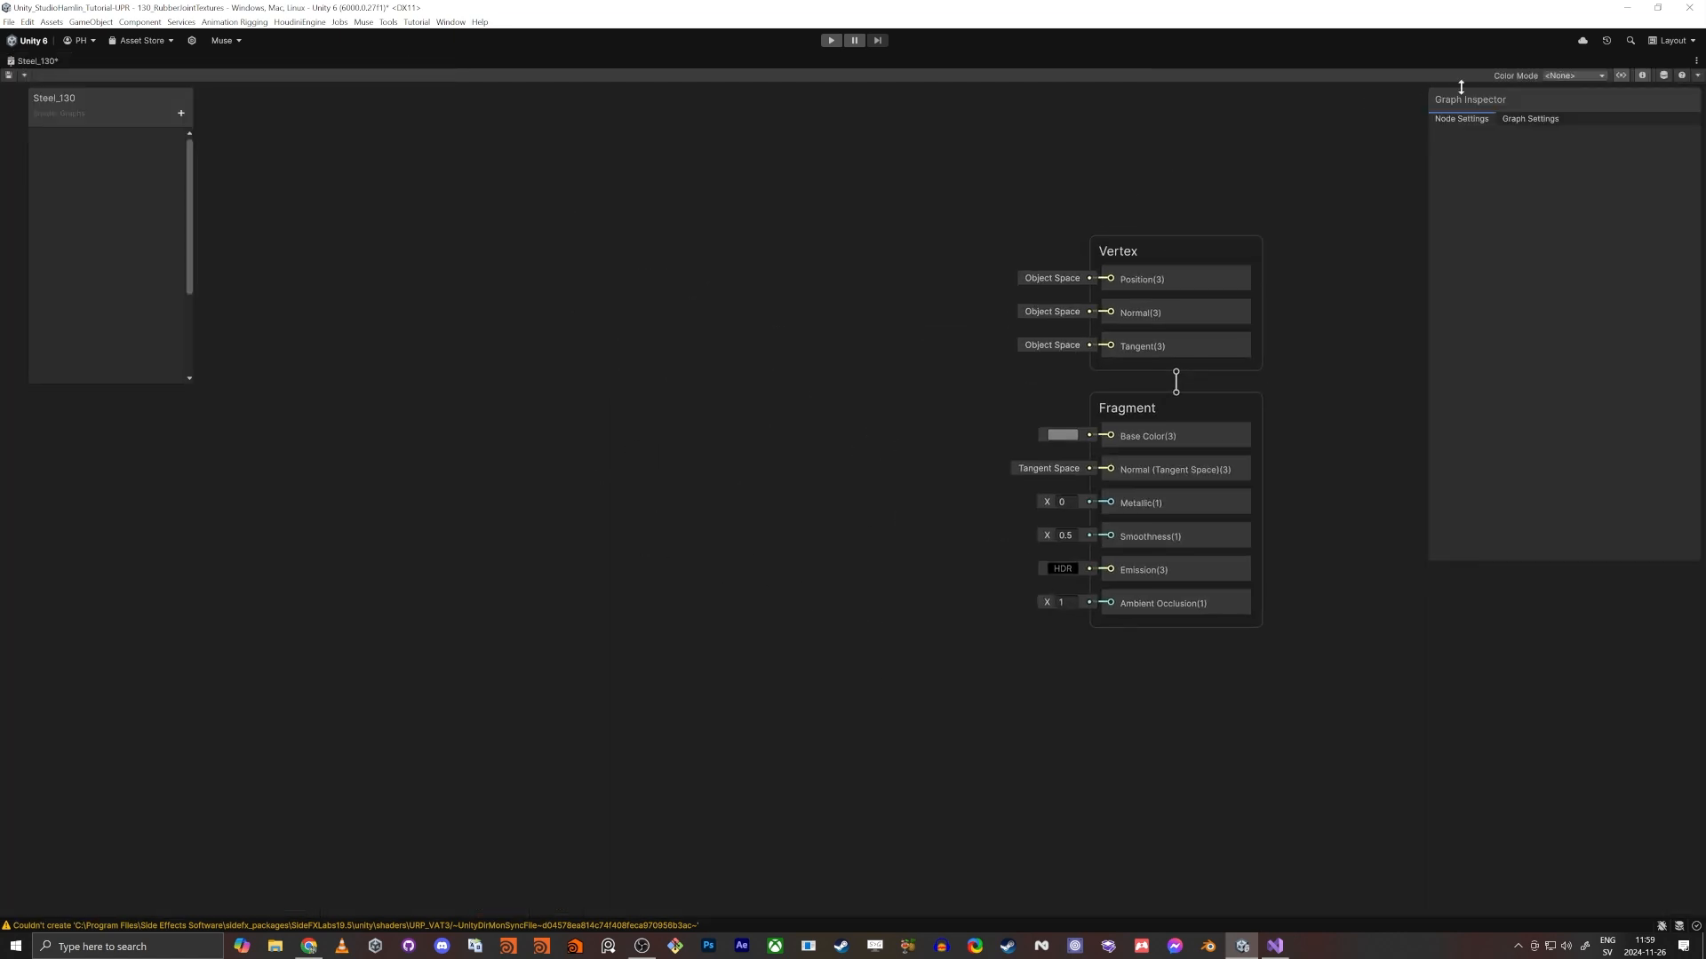
- Show the Main Preview, shorten the Graph Inspector and place the preview in the free space beside the Fragment block
{"action": "left_click", "coordinate": [1663, 76]}
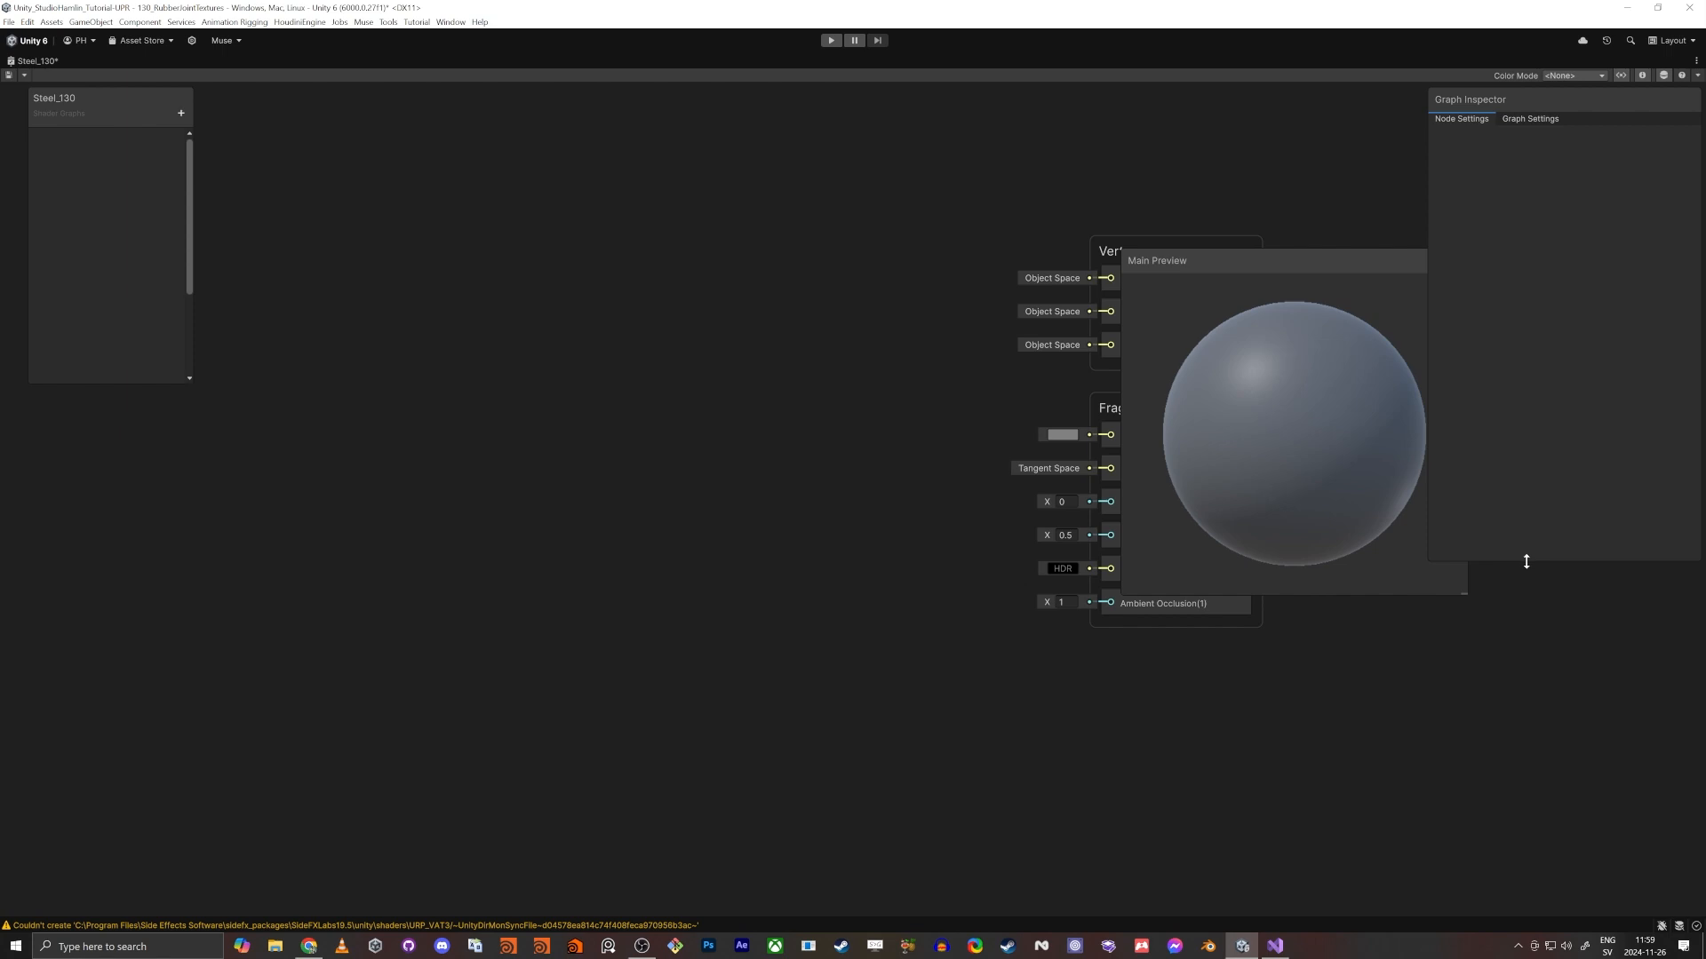
{"action": "left_click_drag", "start_coordinate": [1524, 560], "coordinate": [1524, 351]}
{"action": "left_click_drag", "start_coordinate": [1149, 270], "coordinate": [1394, 565]}
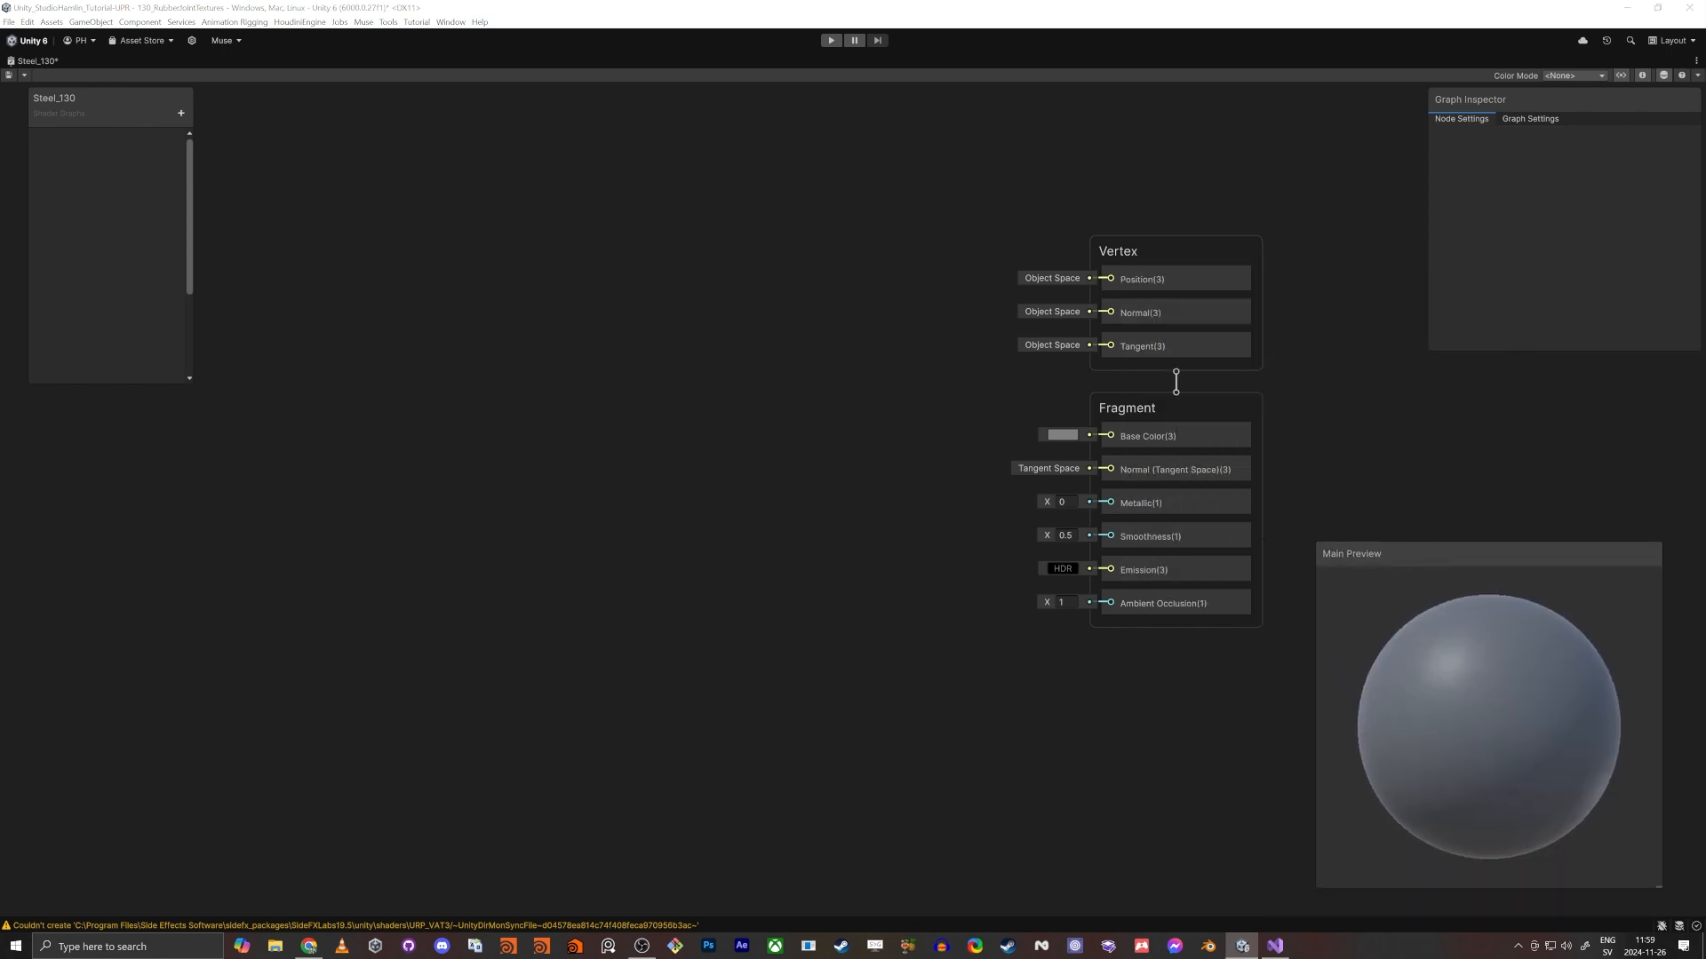
- Add a Simple Noise node with a scale of 50 to the left of the Fragment block
{"action": "key", "text": "space"}
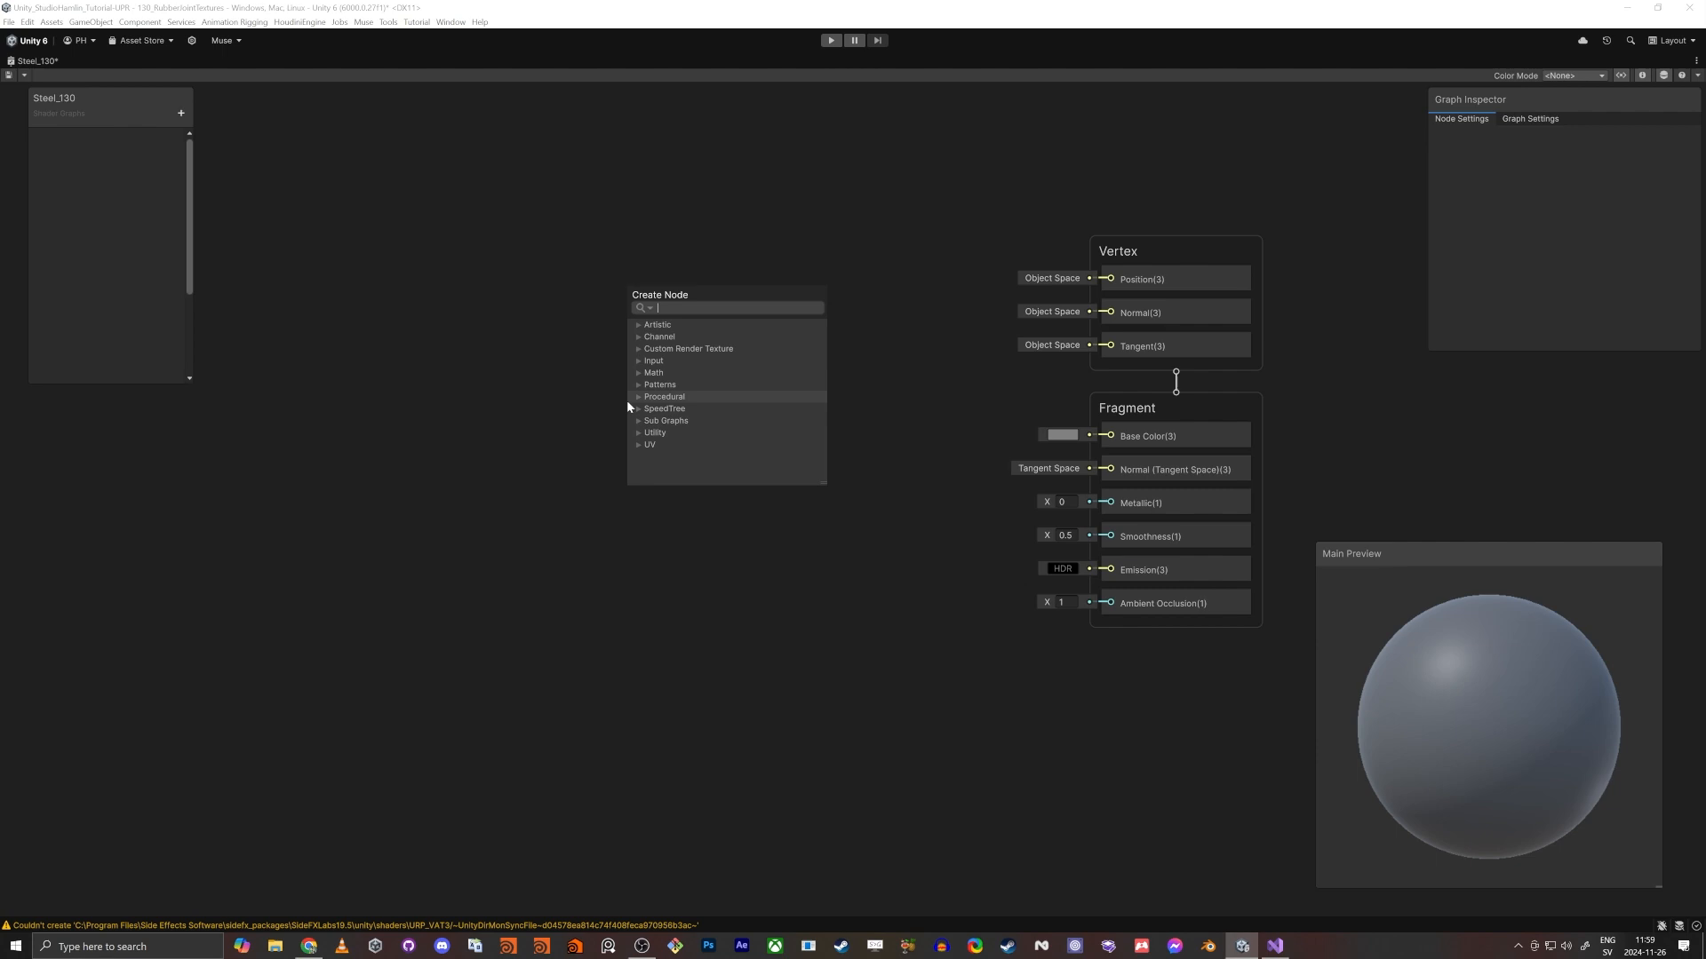
{"action": "type", "text": "simpl nose"}
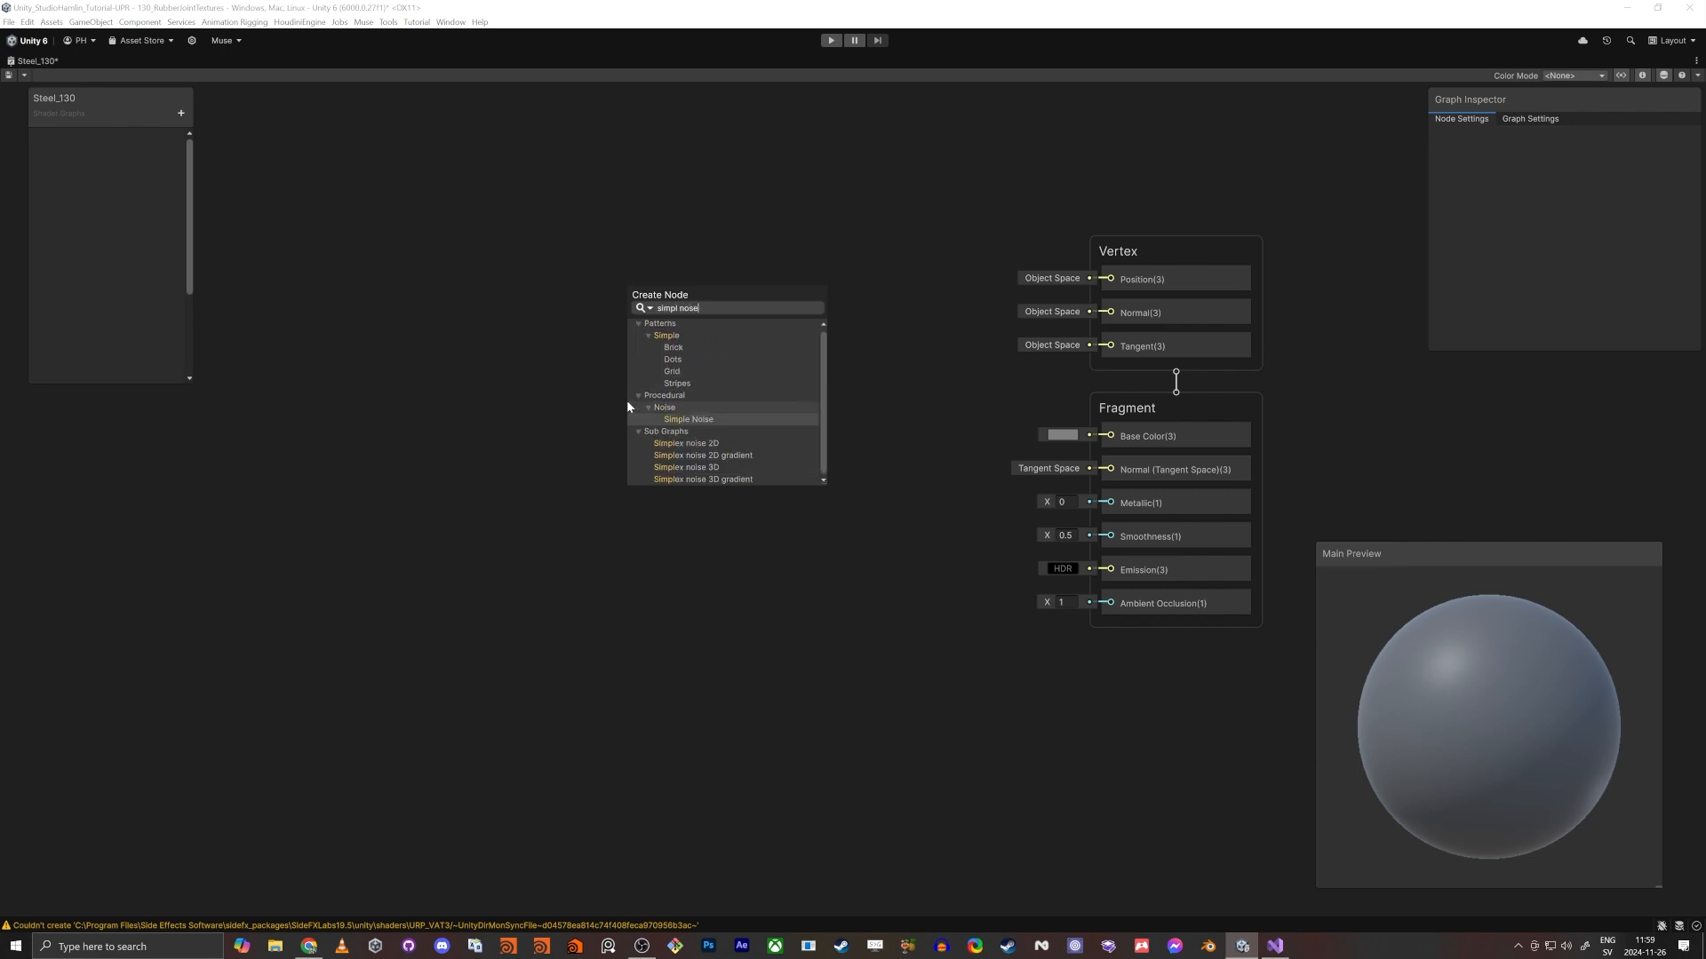
{"action": "key", "text": "Return"}
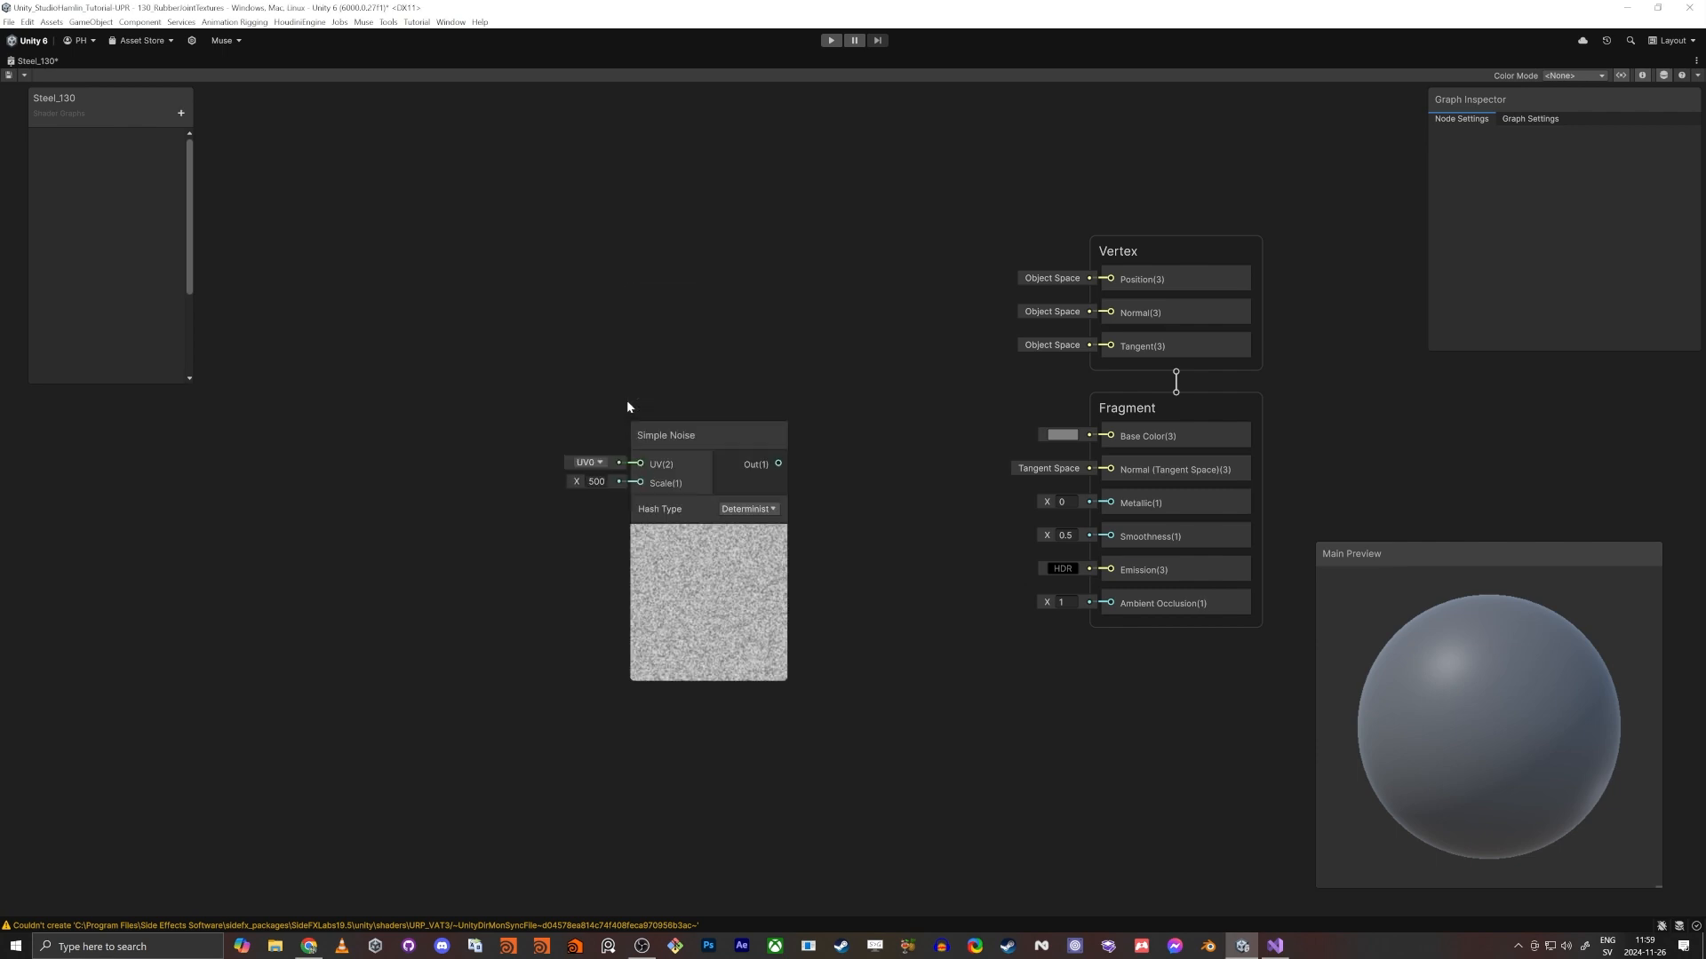
{"action": "left_click_drag", "start_coordinate": [683, 439], "coordinate": [613, 371]}
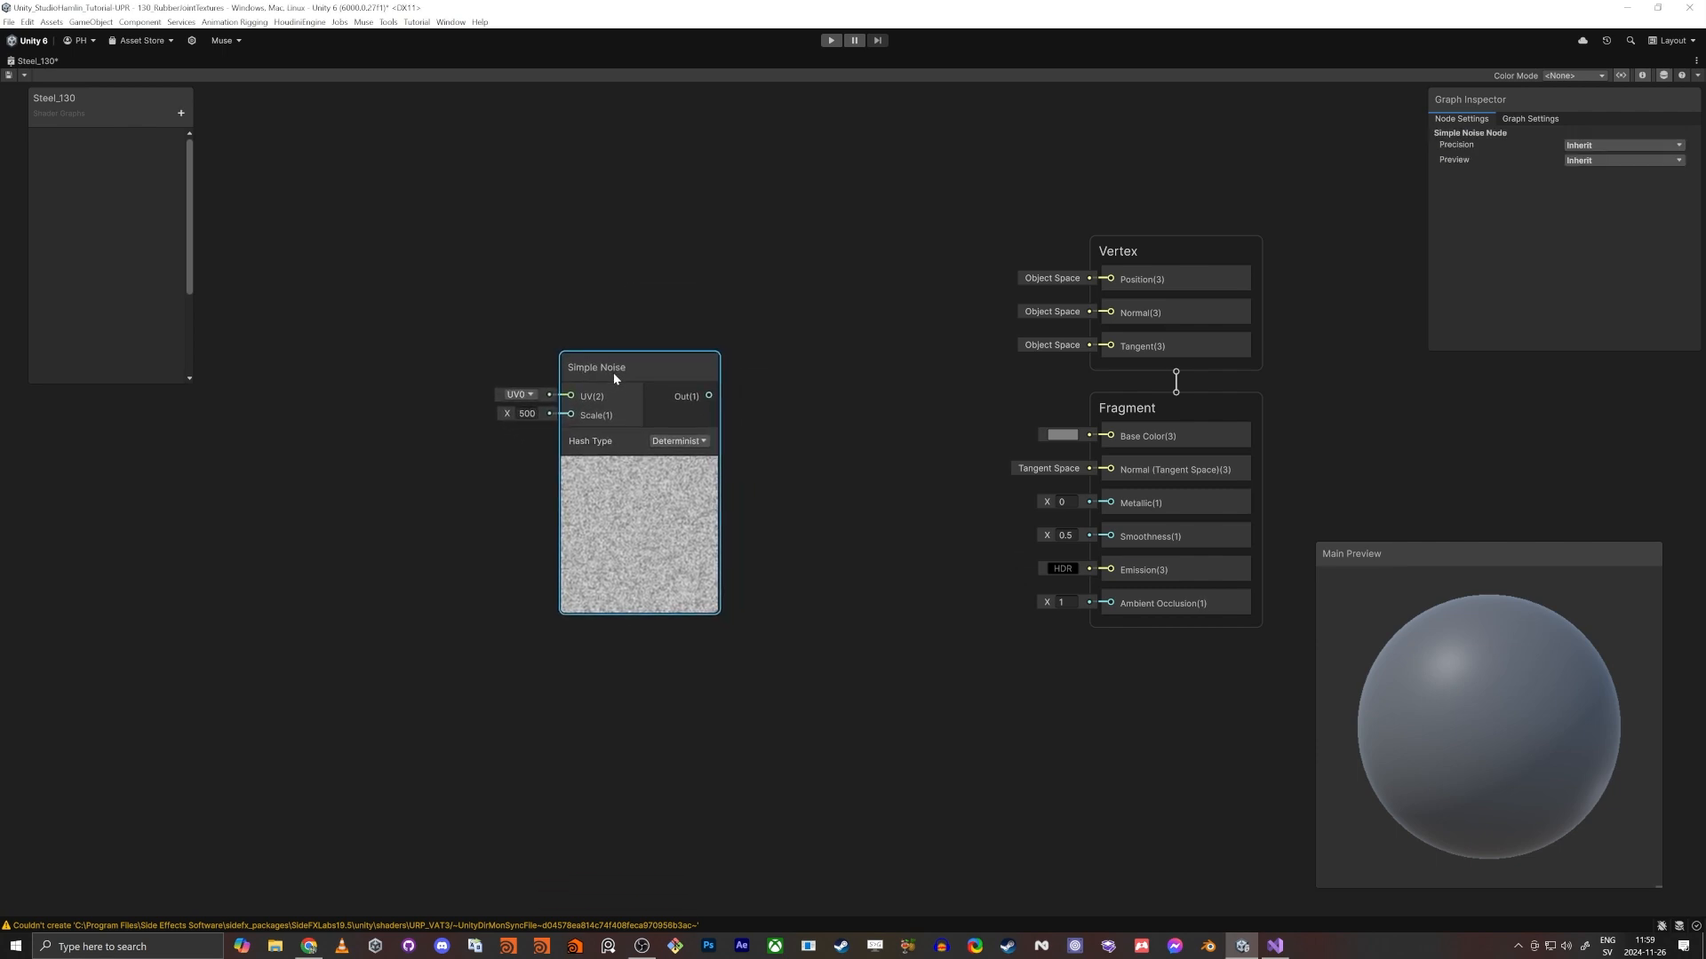
{"action": "left_click", "coordinate": [527, 414]}
{"action": "type", "text": "50"}
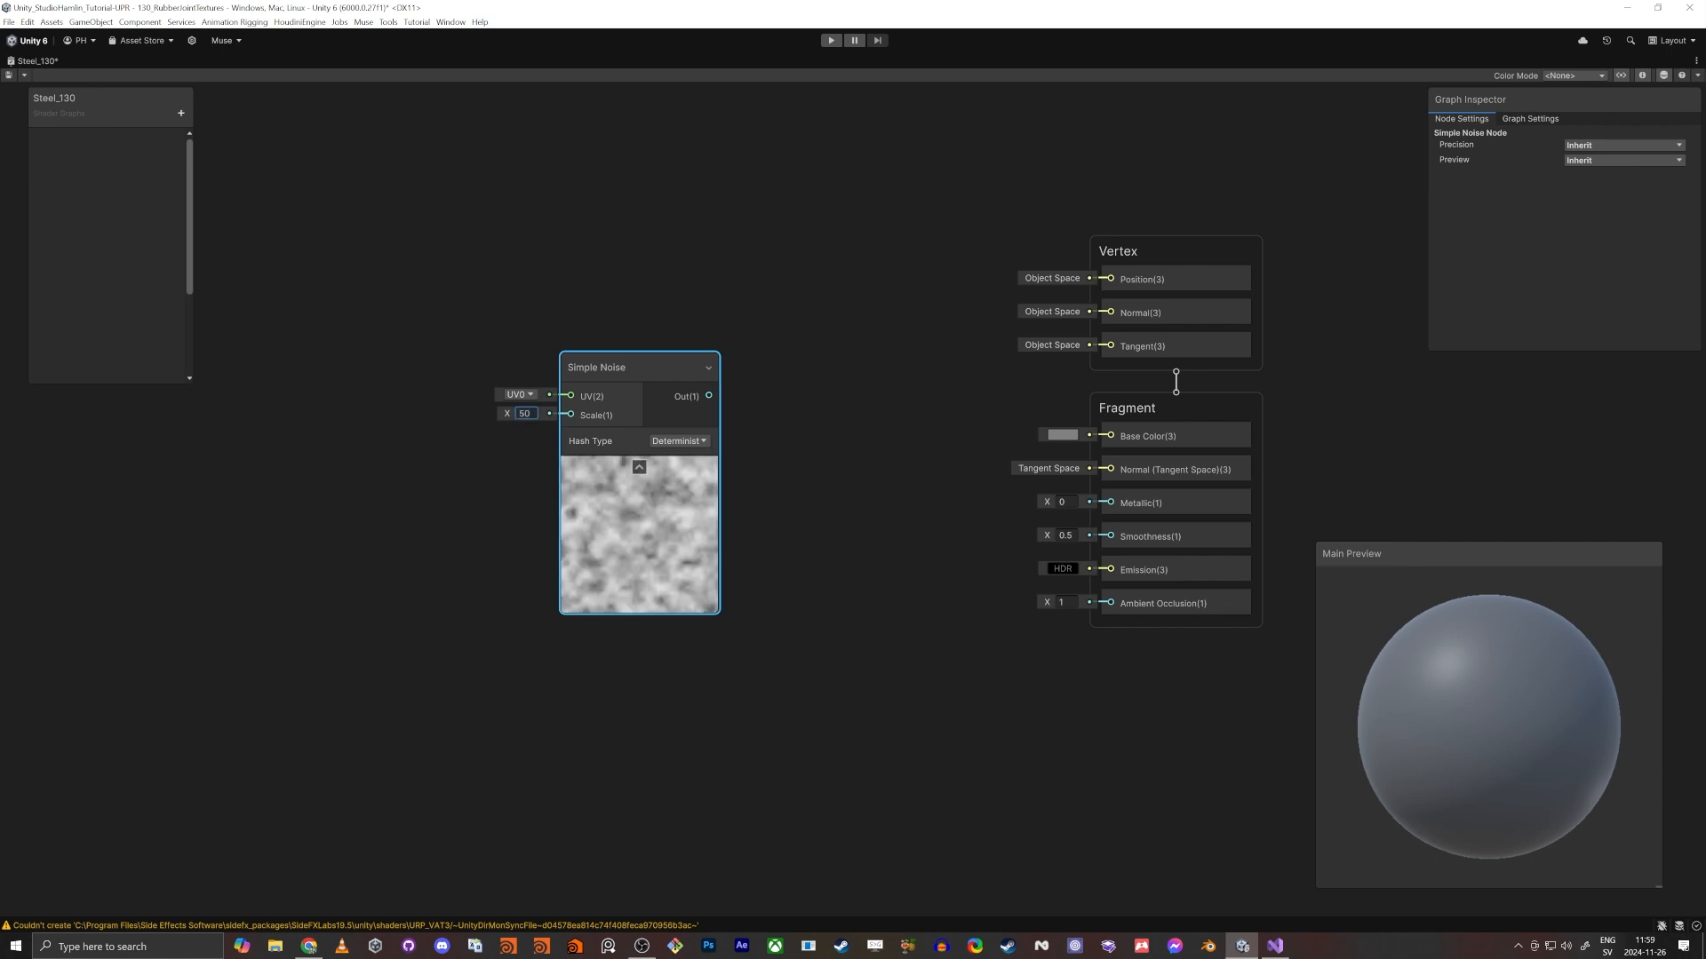
{"action": "left_click_drag", "start_coordinate": [626, 378], "coordinate": [521, 400]}
- Create a Float property named "noise SIze" and connect it to the Simple Noise node's Scale input
{"action": "left_click", "coordinate": [182, 114]}
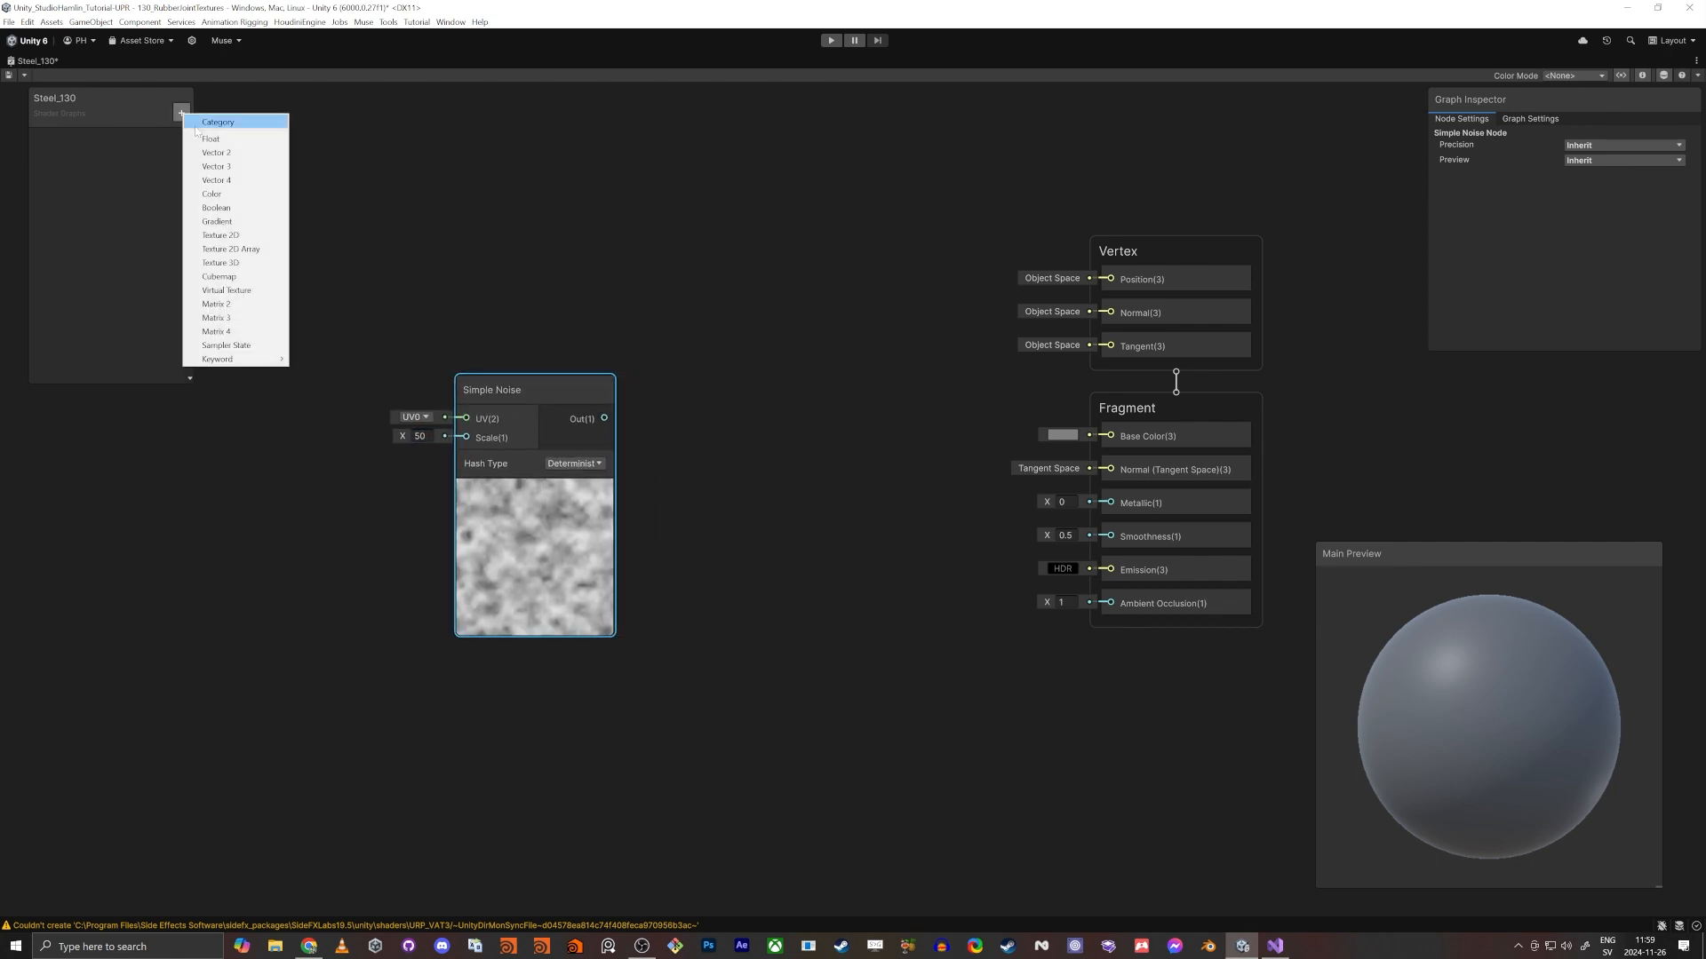
{"action": "left_click", "coordinate": [226, 140]}
{"action": "type", "text": "noise SIze"}
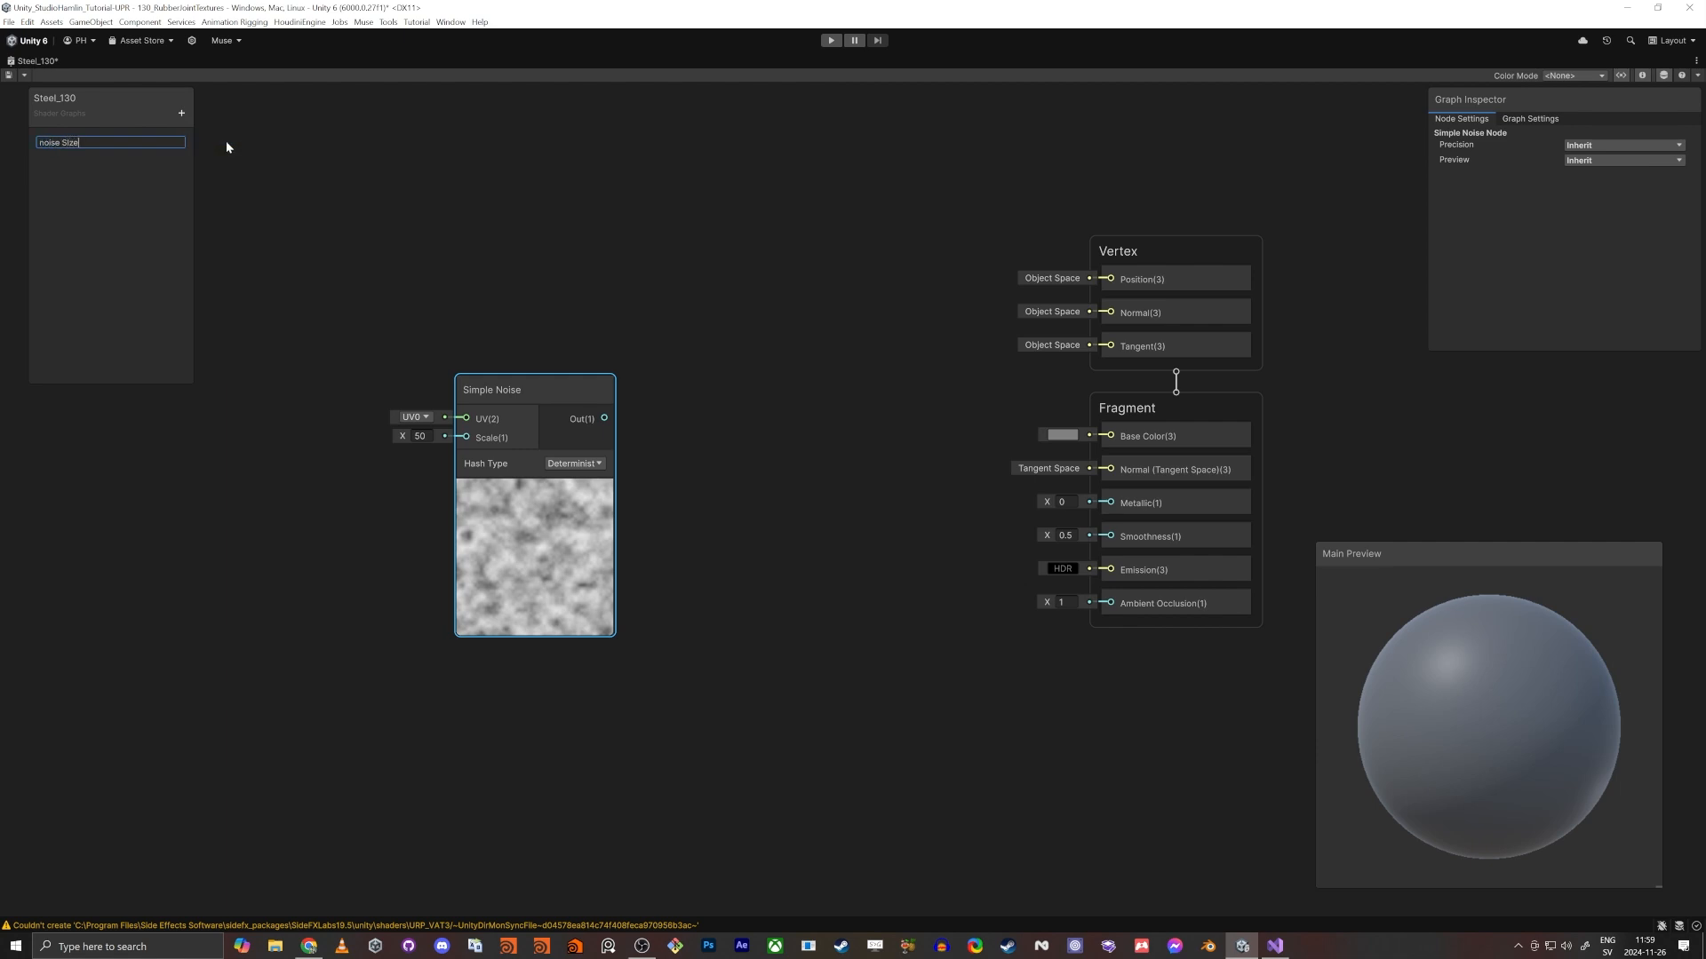
{"action": "key", "text": "Return"}
{"action": "left_click_drag", "start_coordinate": [67, 138], "coordinate": [466, 437]}
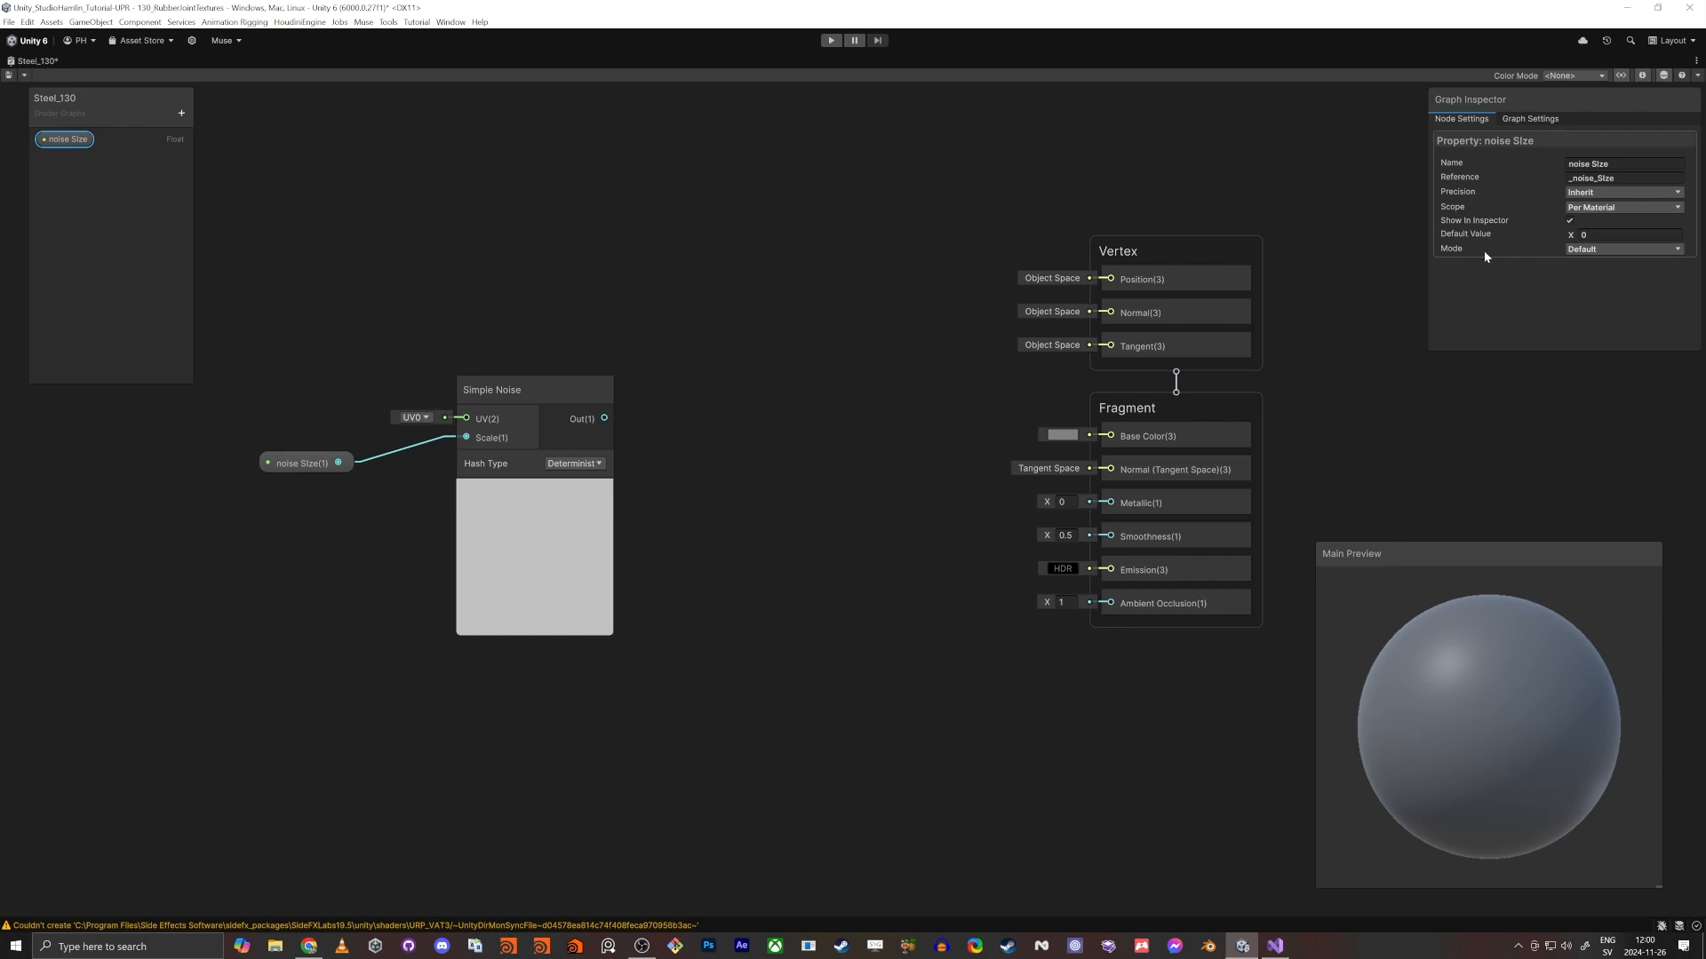
- Make the noise SIze property a slider with minimum 1, maximum 500 and default value 50
{"action": "left_click", "coordinate": [1590, 248]}
{"action": "left_click", "coordinate": [1592, 263]}
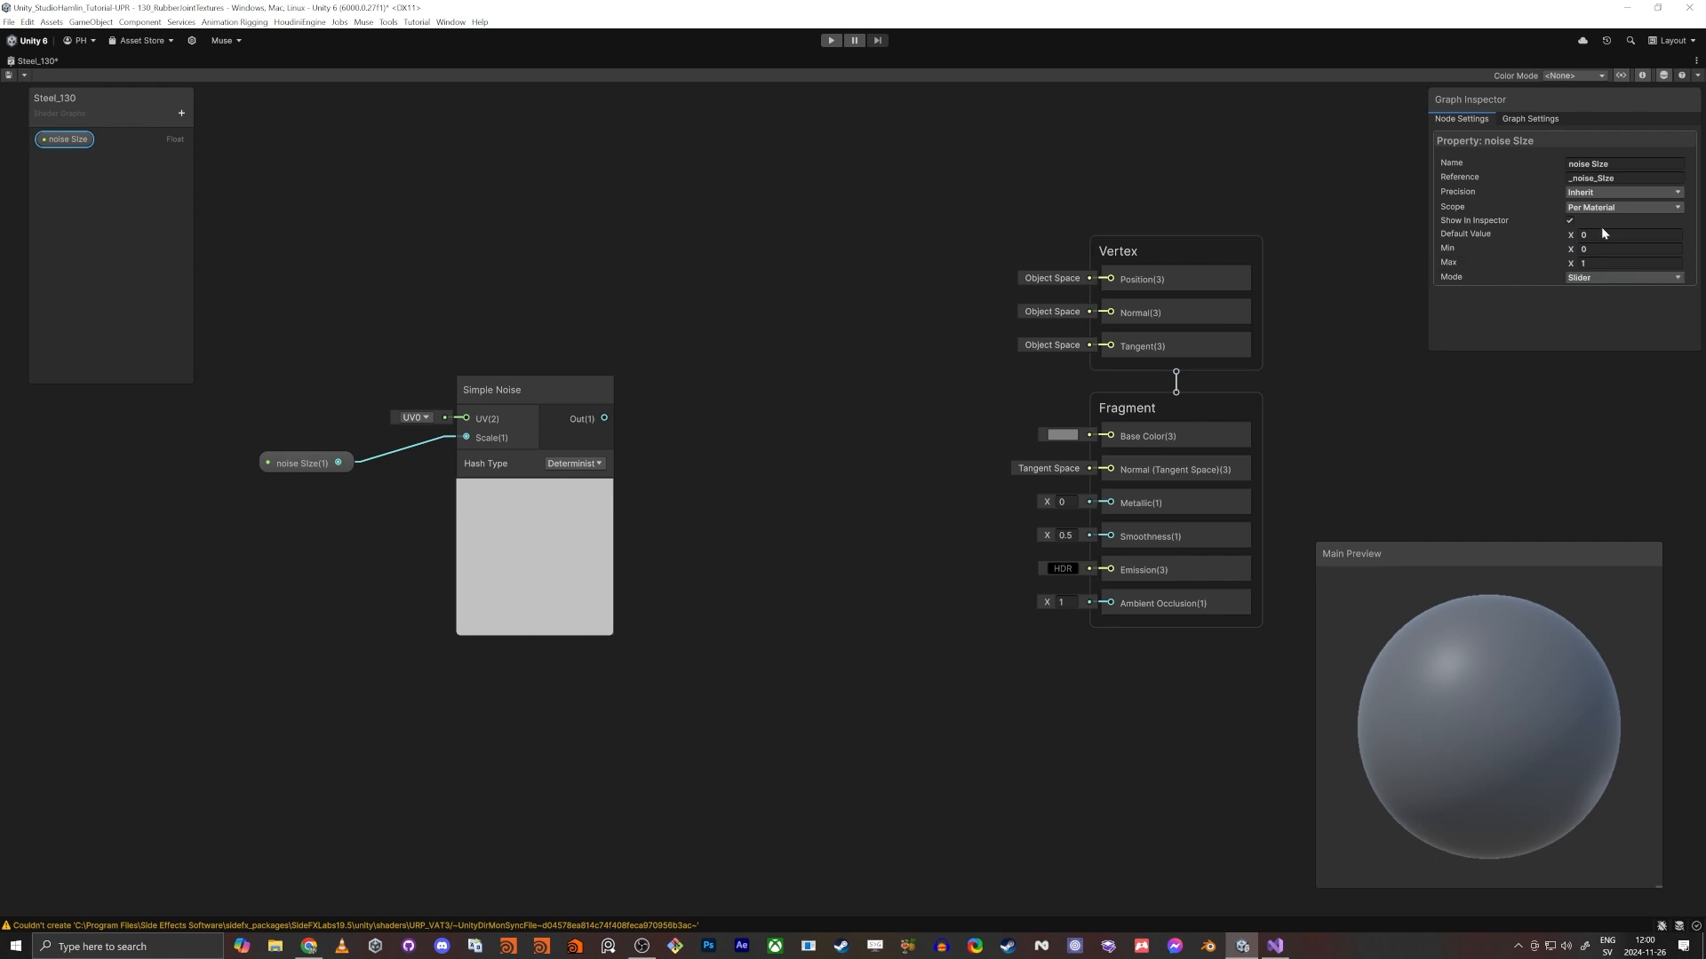
{"action": "left_click", "coordinate": [1603, 249]}
{"action": "type", "text": "1"}
{"action": "key", "text": "Tab"}
{"action": "type", "text": "500"}
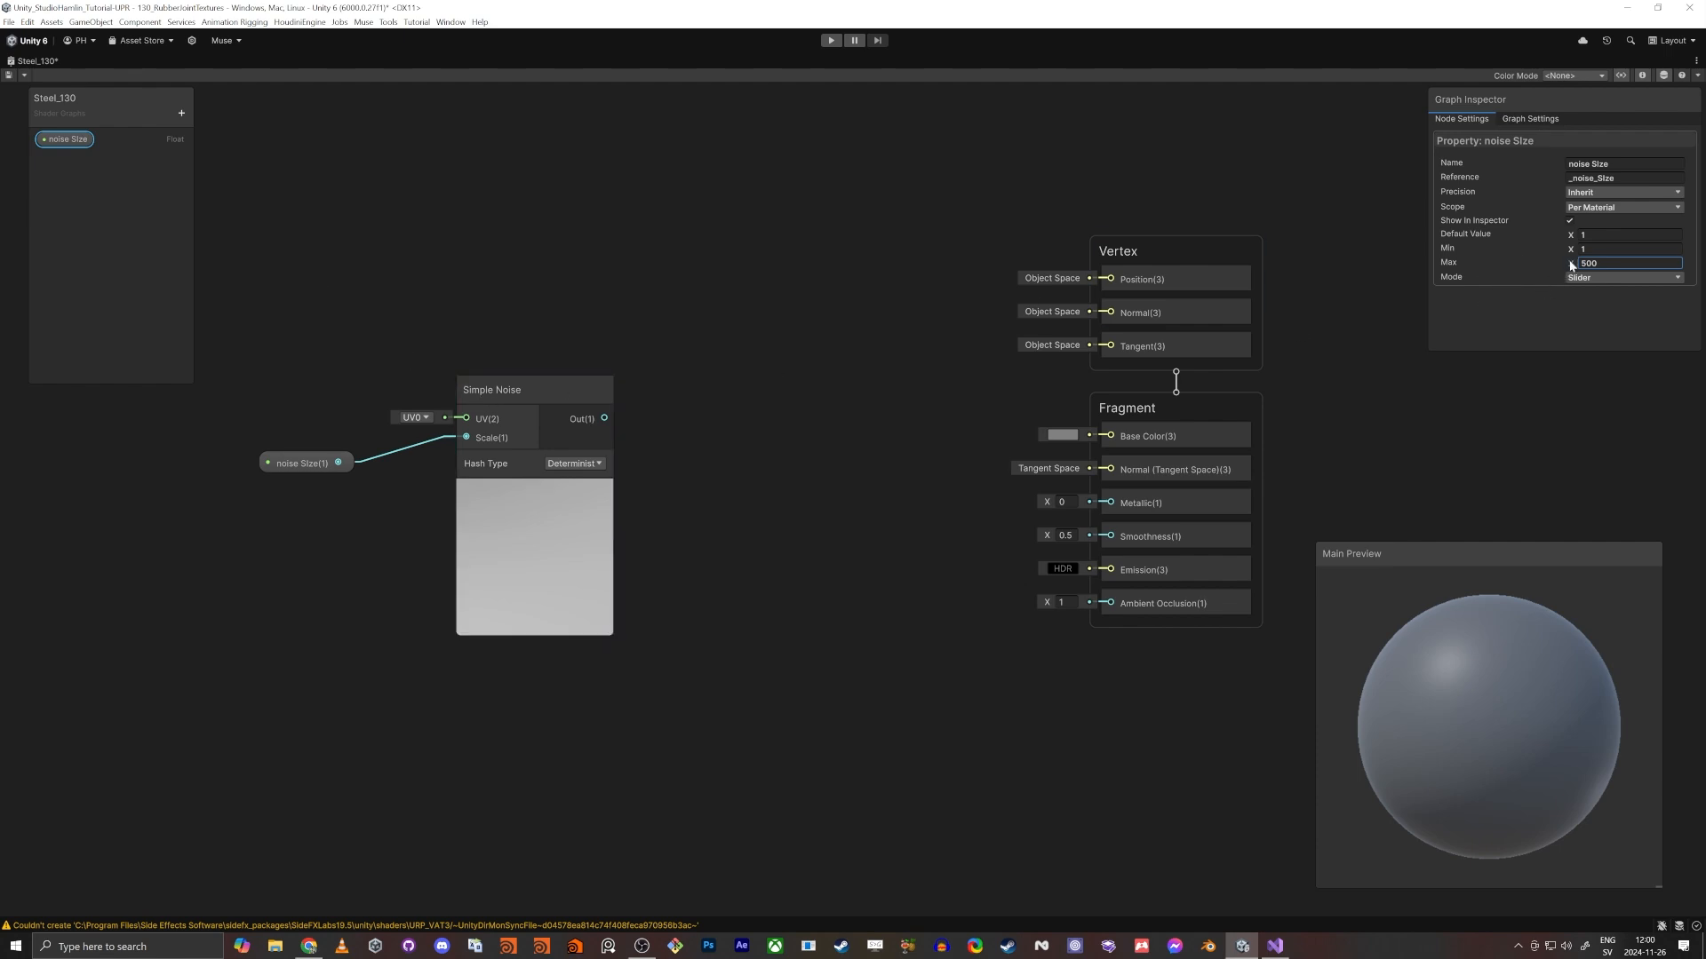
{"action": "left_click", "coordinate": [1589, 235]}
{"action": "type", "text": "50"}
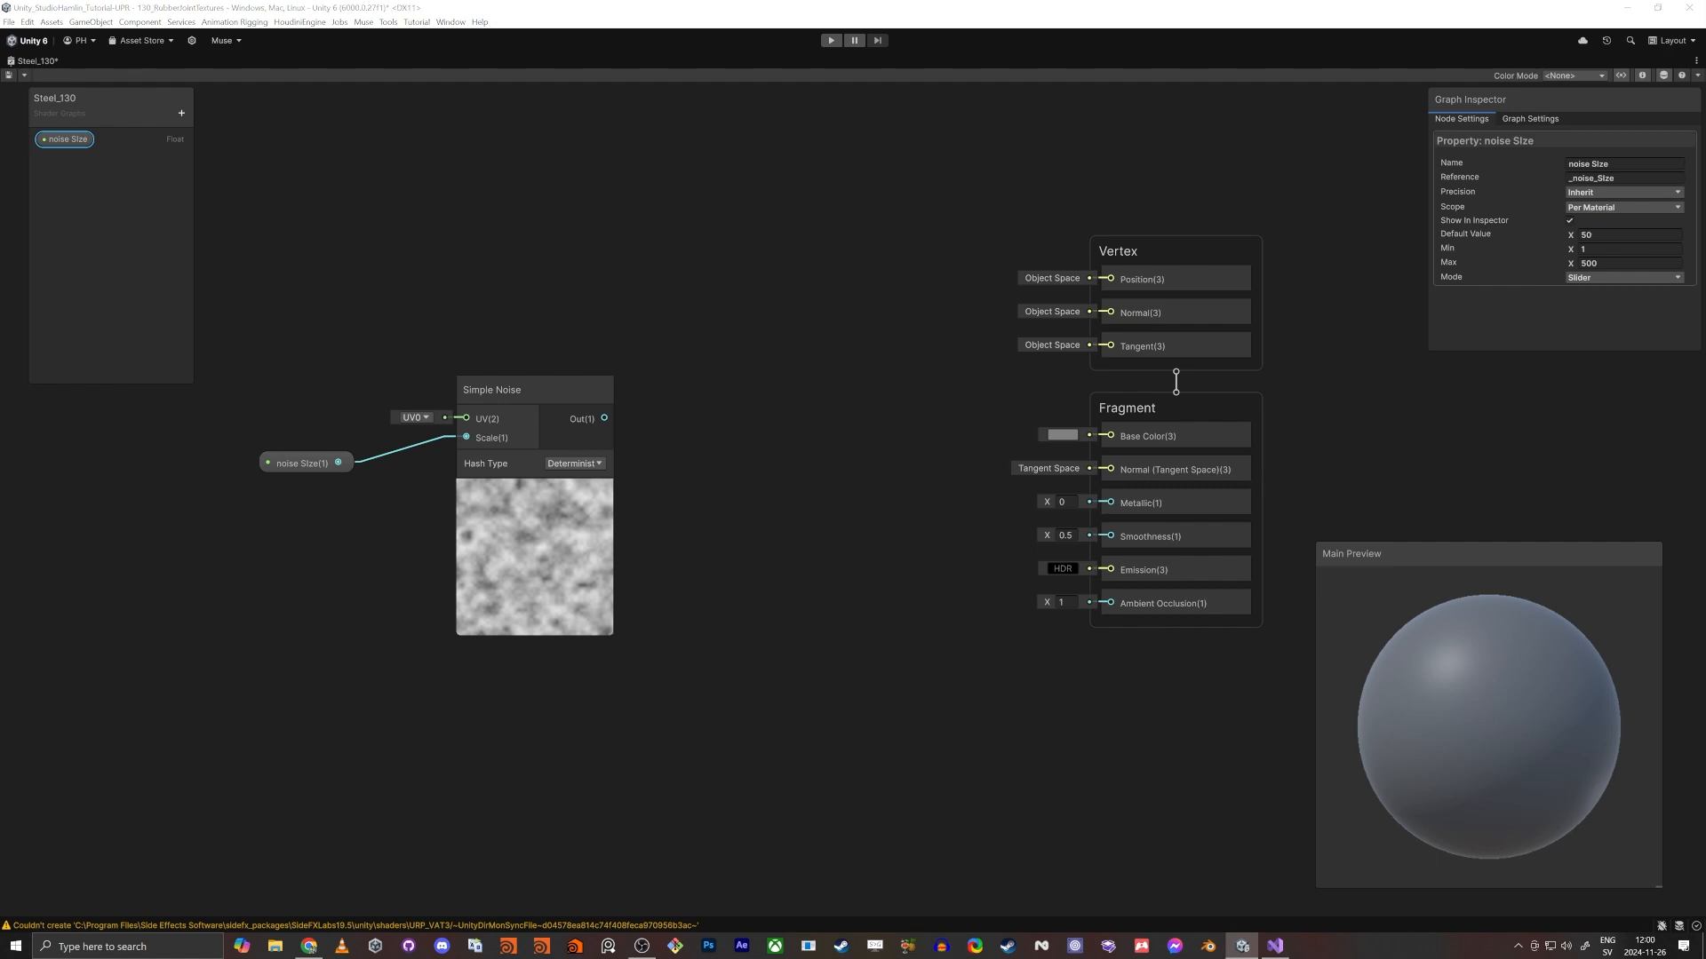
- Examine the Simple Noise node's preview pattern up close
{"action": "left_click_drag", "start_coordinate": [520, 388], "coordinate": [527, 412]}
{"action": "scroll", "coordinate": [512, 522], "scroll_direction": "up", "scroll_amount": 6}
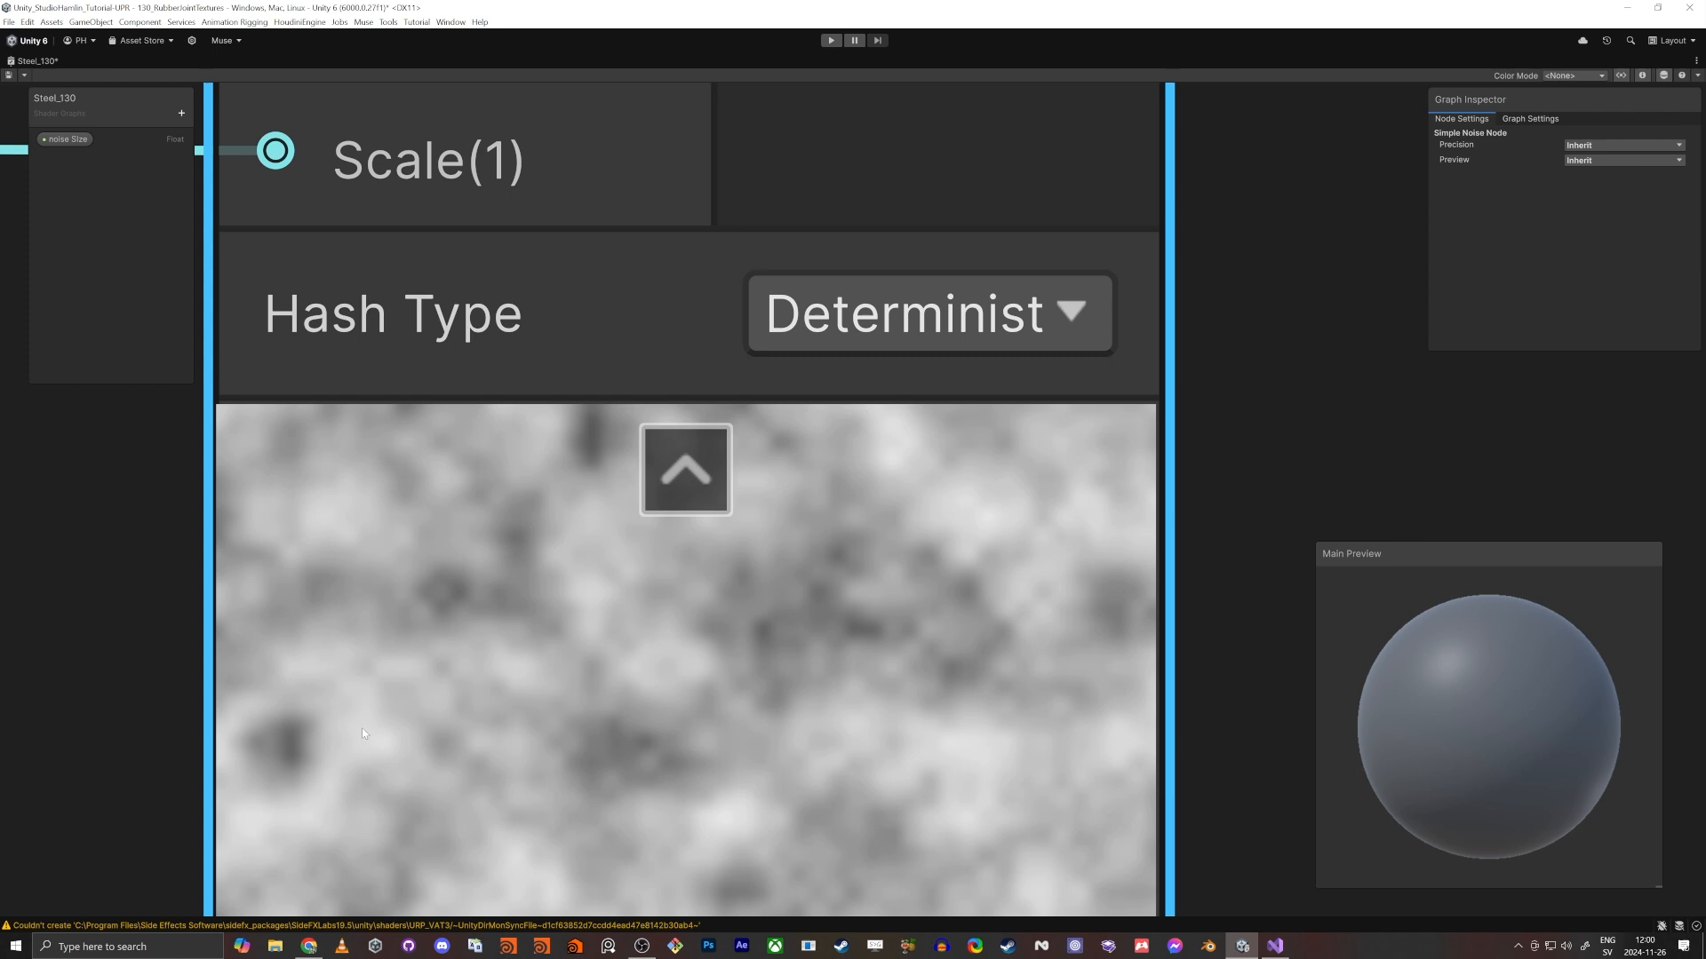
- Add a Remap node to the right of the Simple Noise node and connect the noise output to its In input
{"action": "scroll", "coordinate": [362, 728], "scroll_direction": "down", "scroll_amount": 8}
{"action": "middle_click_drag", "start_coordinate": [792, 683], "coordinate": [890, 480]}
{"action": "key", "text": "space"}
{"action": "type", "text": "re"}
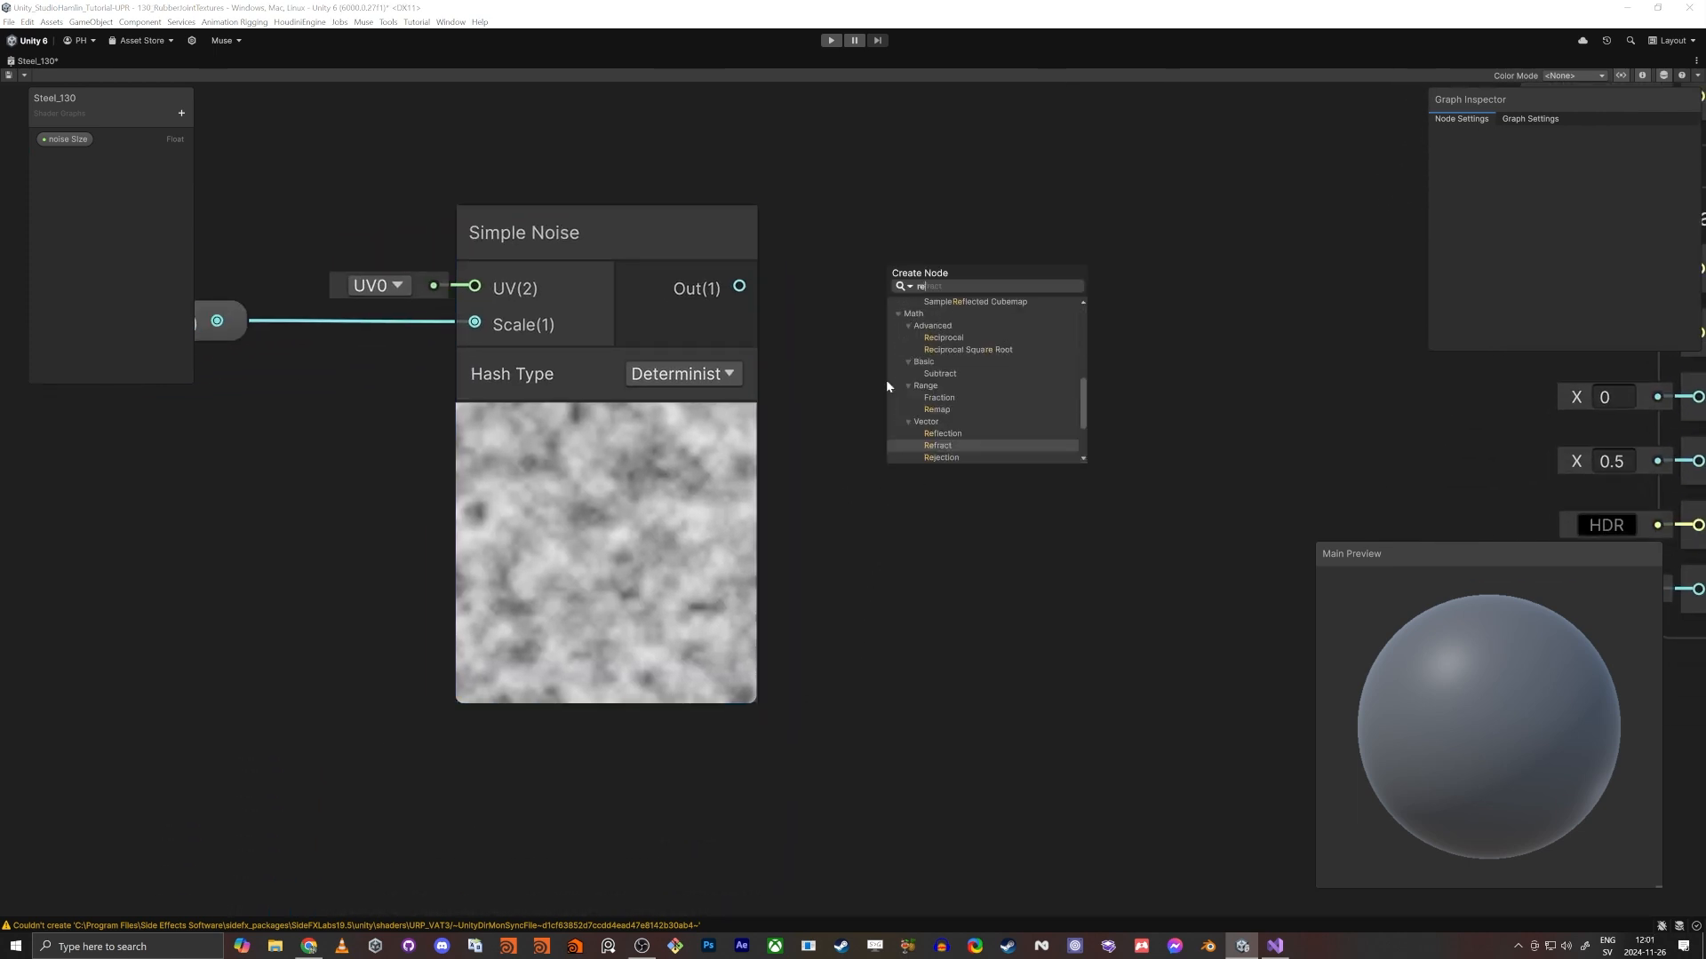
{"action": "type", "text": "map"}
{"action": "key", "text": "Return"}
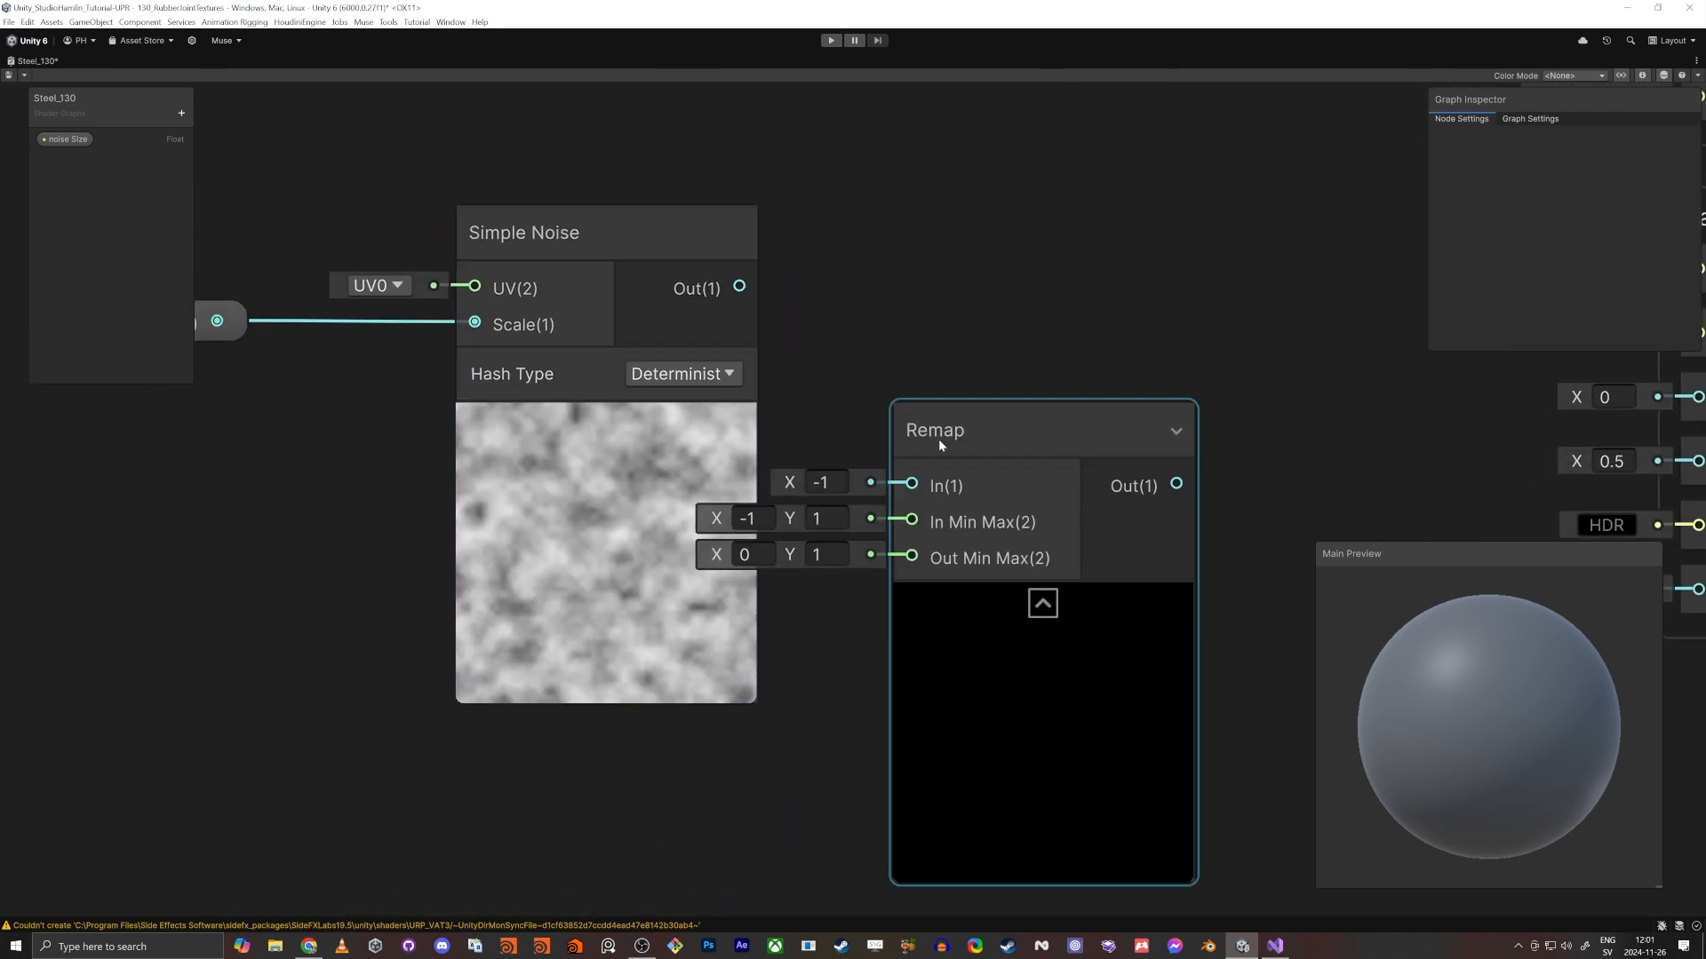
{"action": "left_click_drag", "start_coordinate": [938, 439], "coordinate": [737, 287]}
{"action": "middle_click_drag", "start_coordinate": [831, 568], "coordinate": [771, 535]}
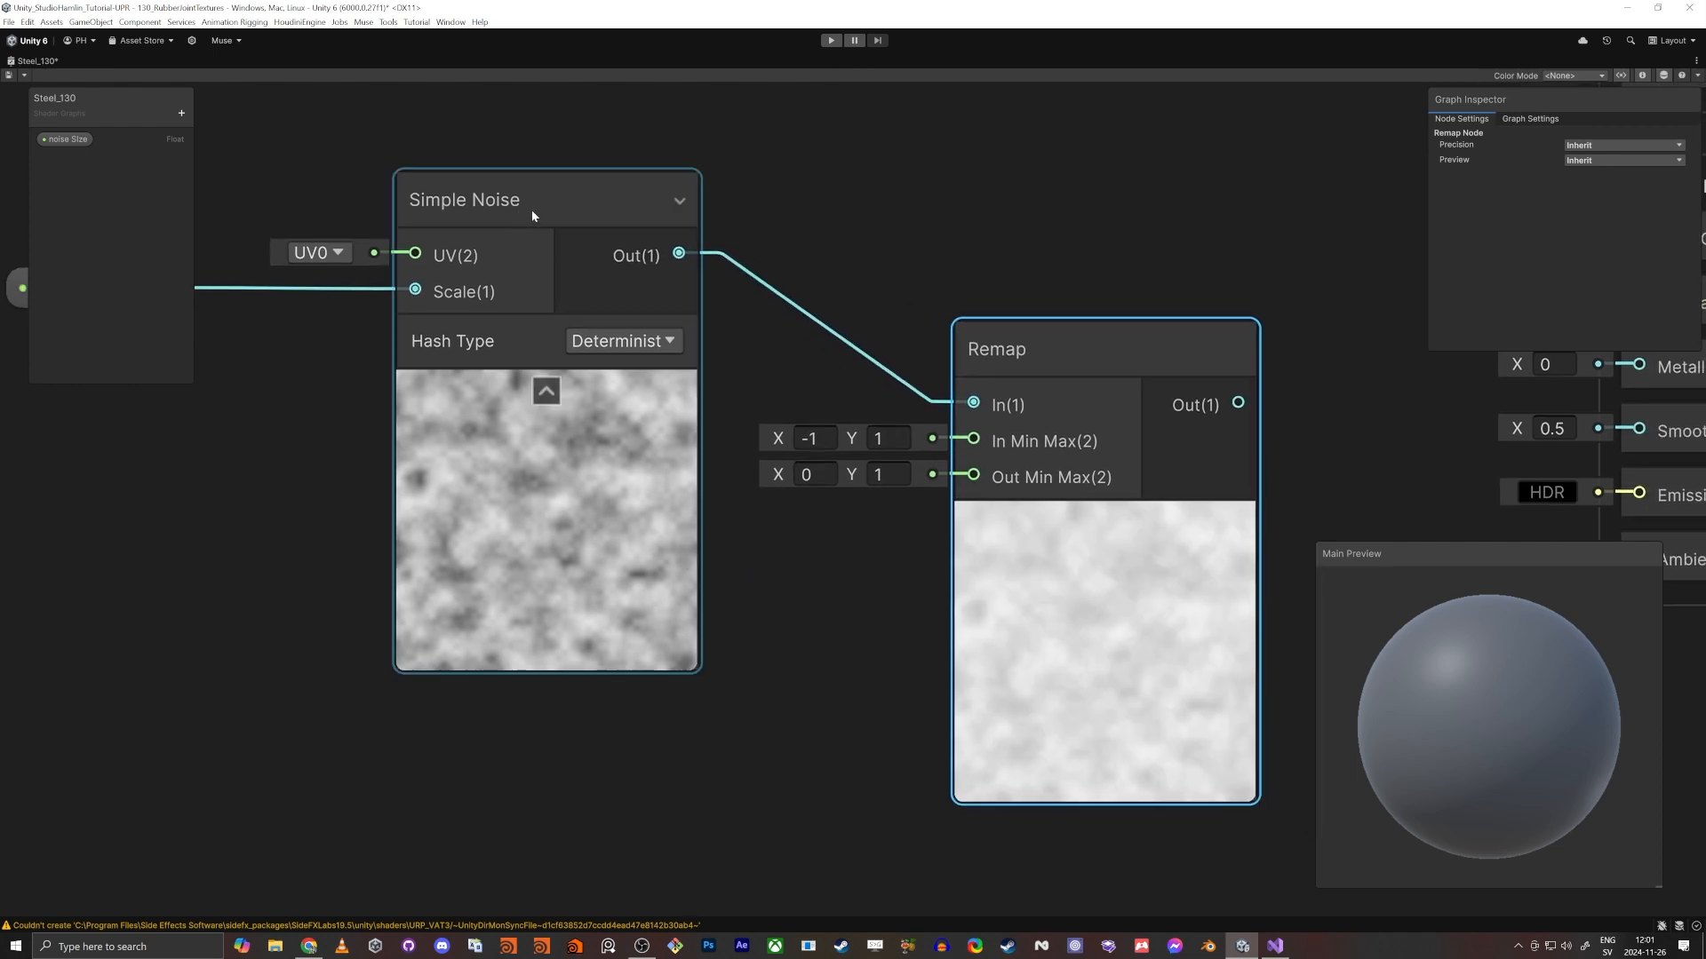
- Move the Simple Noise node together with its noise SIze property node farther left of the Remap node
{"action": "left_click_drag", "start_coordinate": [531, 211], "coordinate": [521, 212]}
{"action": "middle_click_drag", "start_coordinate": [902, 420], "coordinate": [915, 424]}
{"action": "scroll", "coordinate": [915, 423], "scroll_direction": "down", "scroll_amount": 5}
{"action": "left_click_drag", "start_coordinate": [461, 261], "coordinate": [719, 426]}
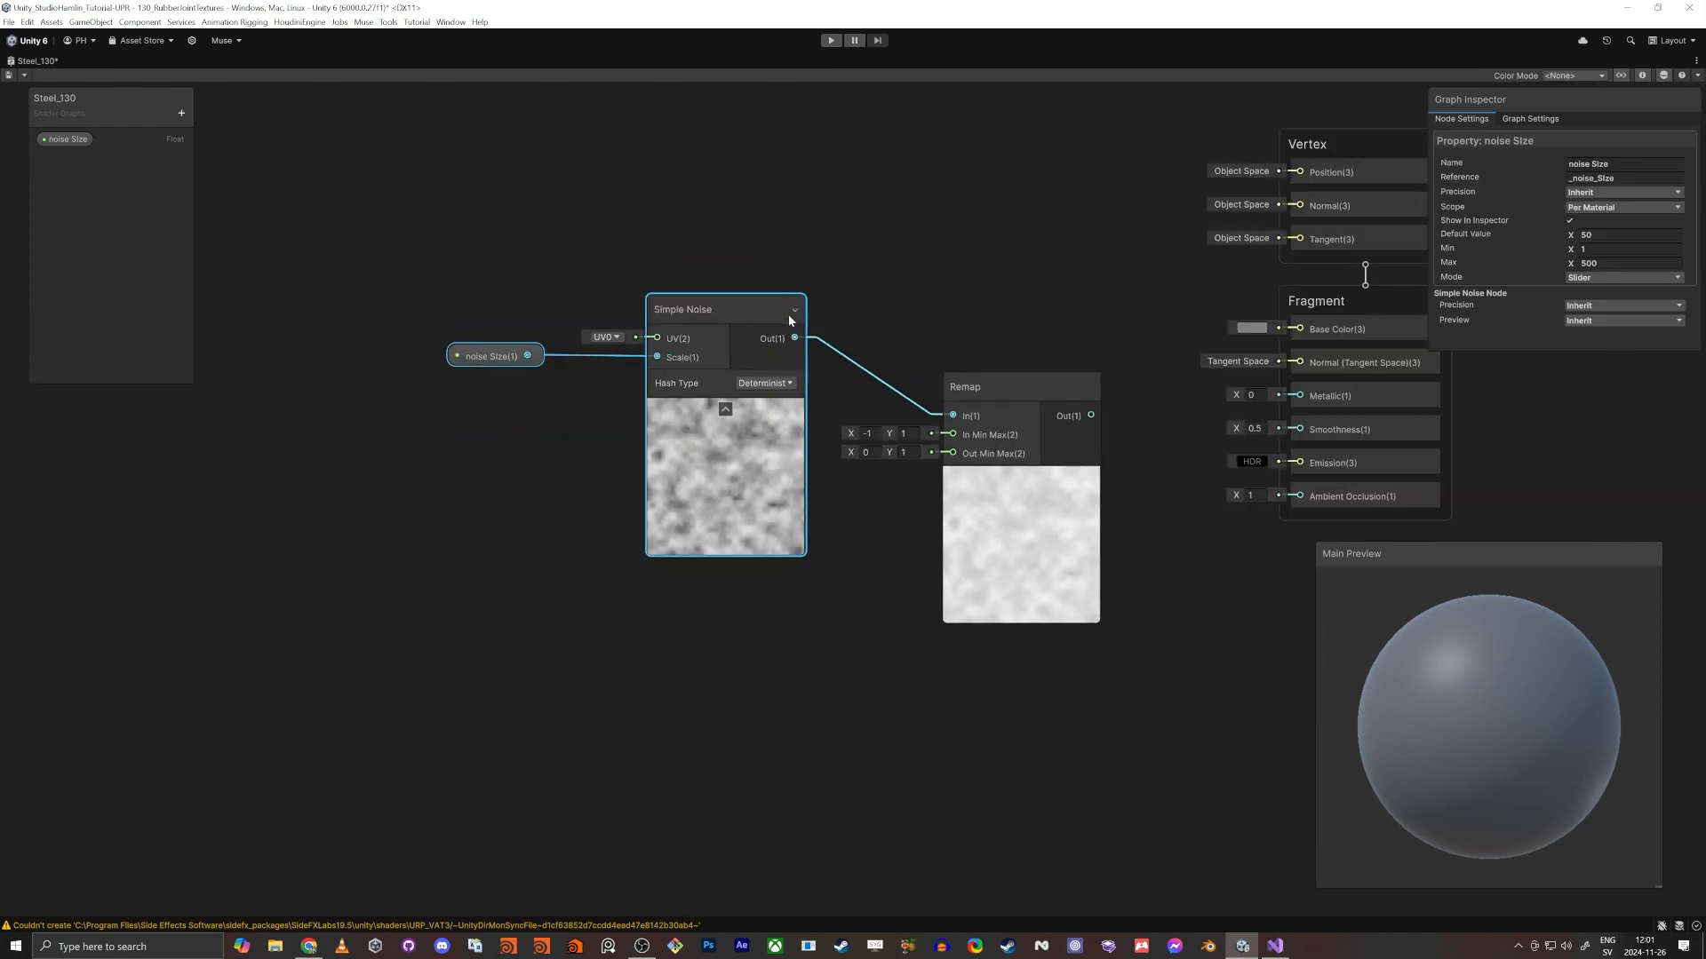
{"action": "left_click_drag", "start_coordinate": [789, 320], "coordinate": [658, 316]}
- Set the Remap node's In Min Max X to 0 and connect its output to the Fragment block's Smoothness
{"action": "scroll", "coordinate": [698, 422], "scroll_direction": "up", "scroll_amount": 4}
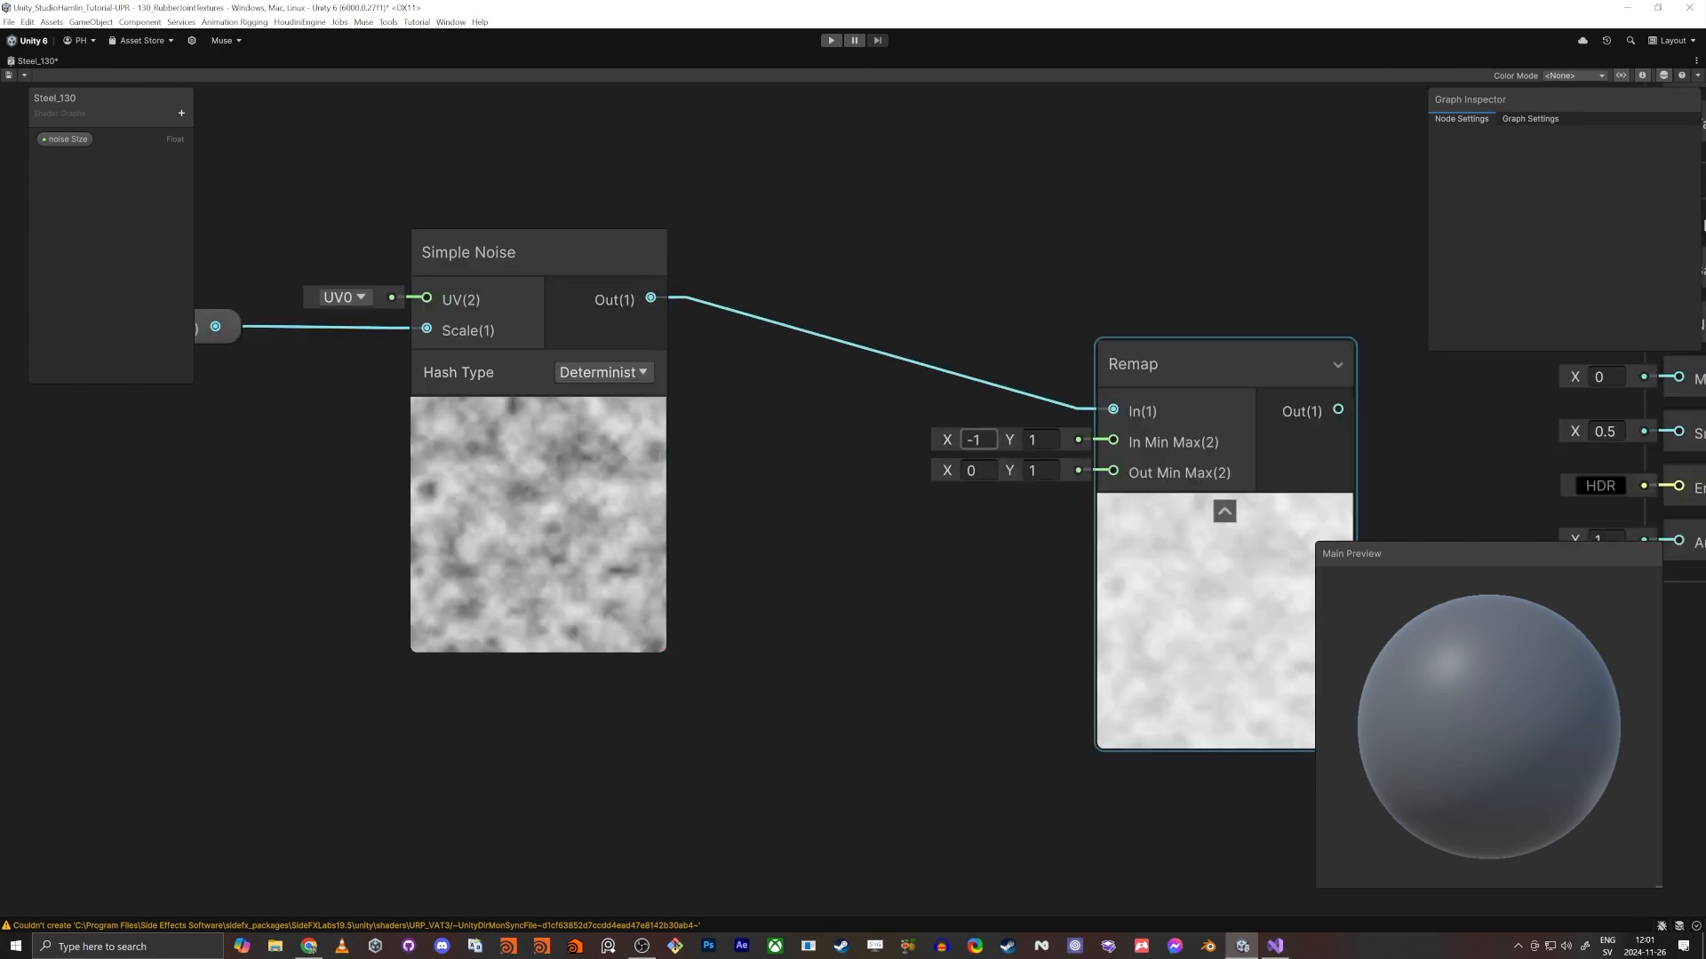
{"action": "type", "text": "0"}
{"action": "key", "text": "Tab"}
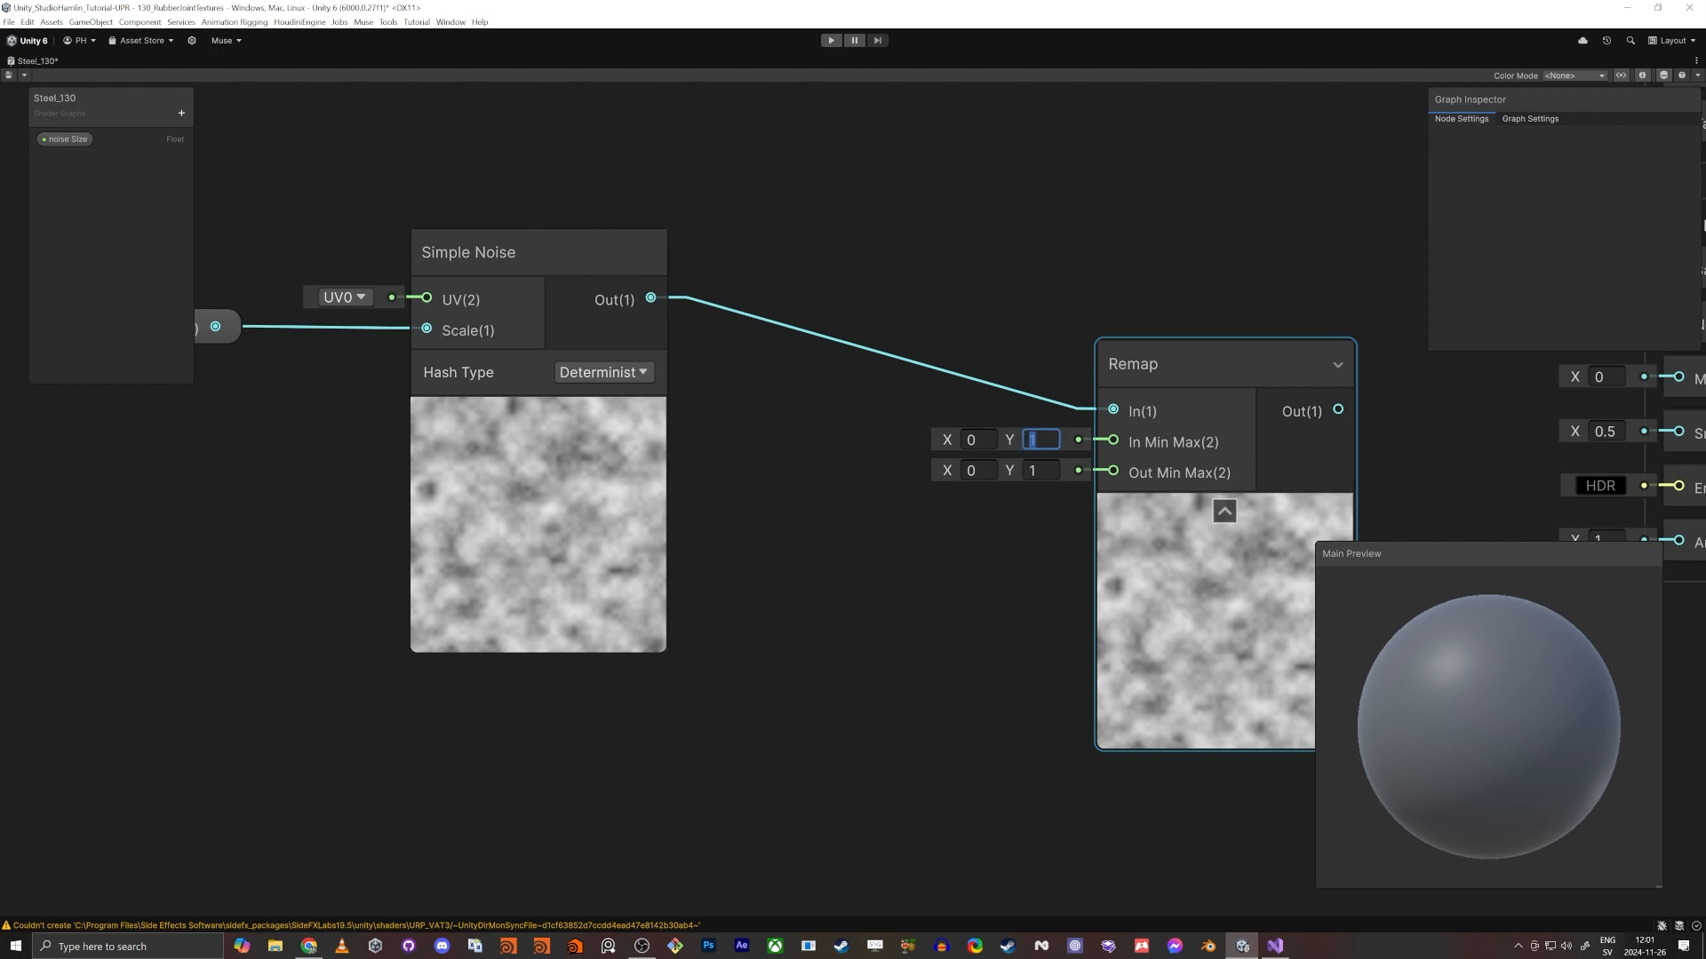
{"action": "scroll", "coordinate": [973, 643], "scroll_direction": "up", "scroll_amount": 1}
{"action": "middle_click_drag", "start_coordinate": [930, 555], "coordinate": [648, 552]}
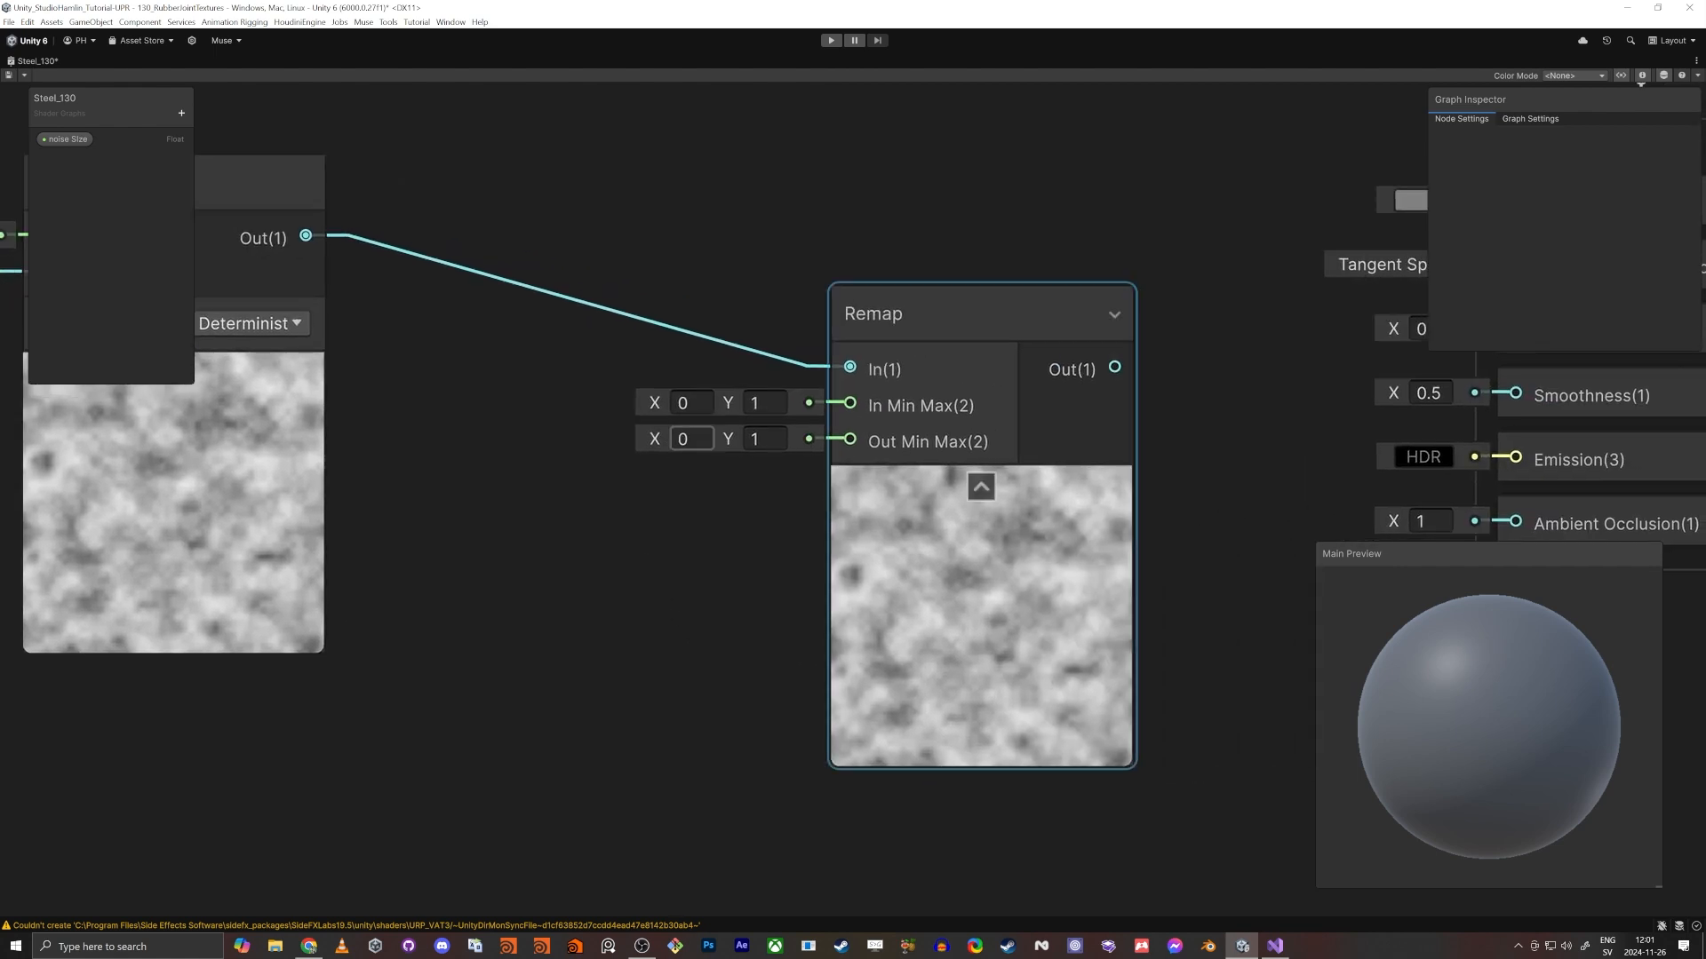
{"action": "middle_click_drag", "start_coordinate": [1159, 437], "coordinate": [1000, 436]}
{"action": "scroll", "coordinate": [1000, 436], "scroll_direction": "down", "scroll_amount": 1}
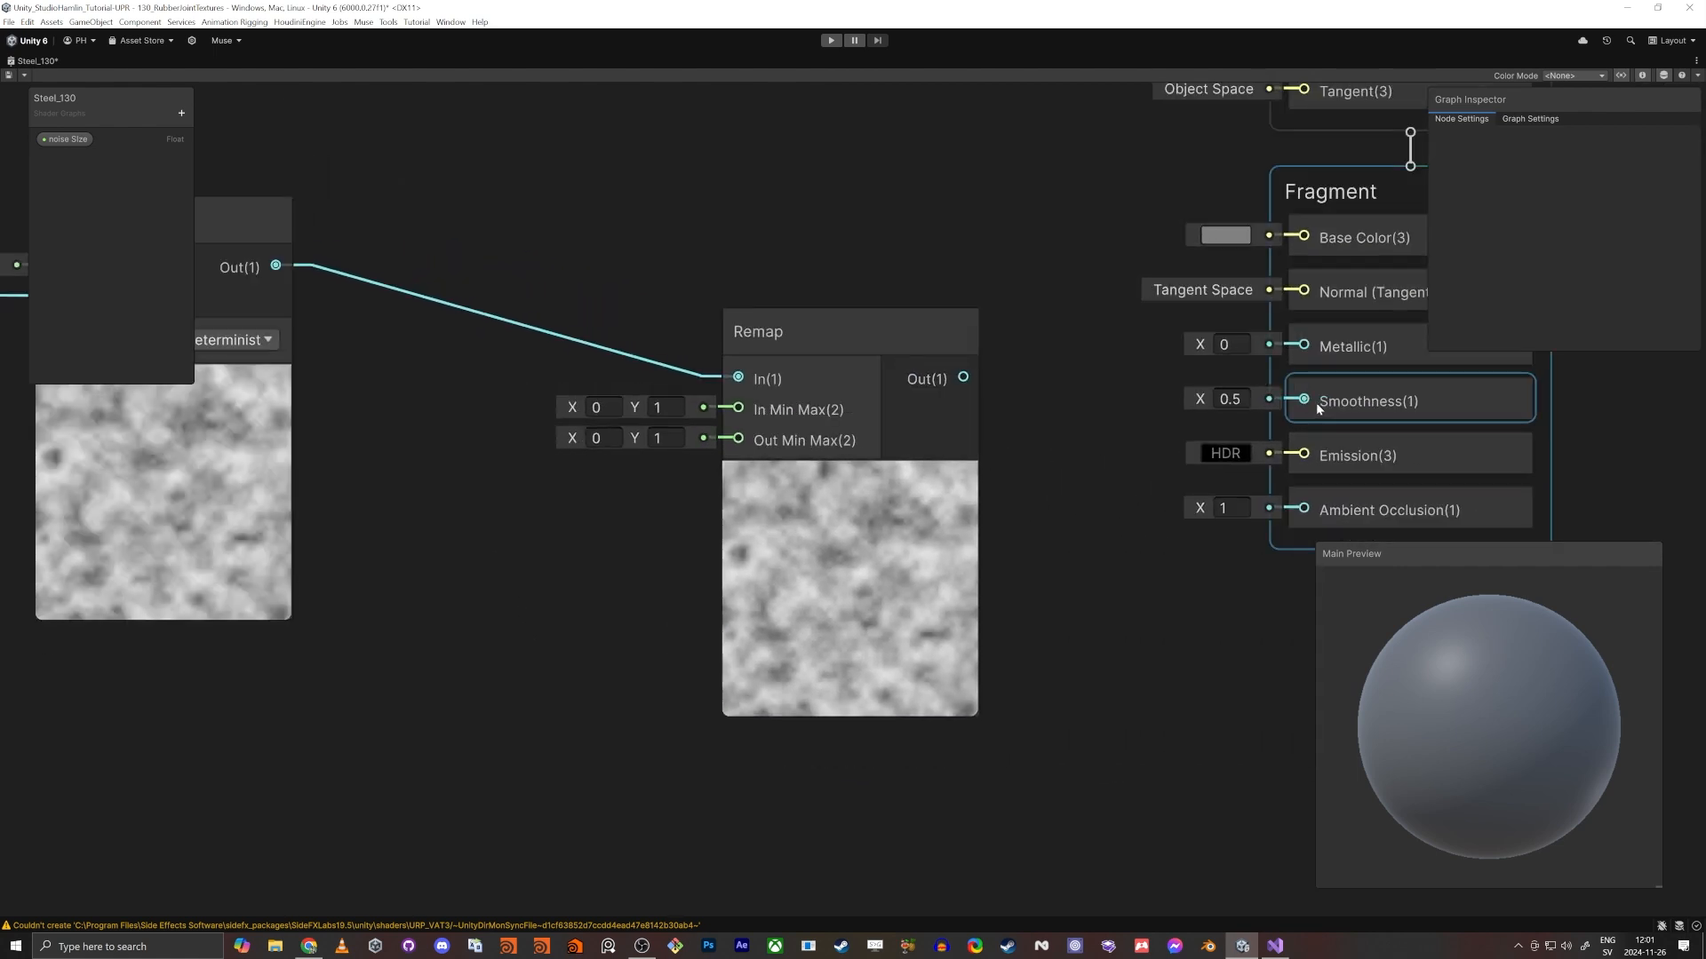
{"action": "left_click_drag", "start_coordinate": [1314, 403], "coordinate": [963, 377]}
- Add a Vector 2 node with Y set to 1 and connect it to the Remap node's Out Min Max input
{"action": "middle_click_drag", "start_coordinate": [620, 494], "coordinate": [918, 414]}
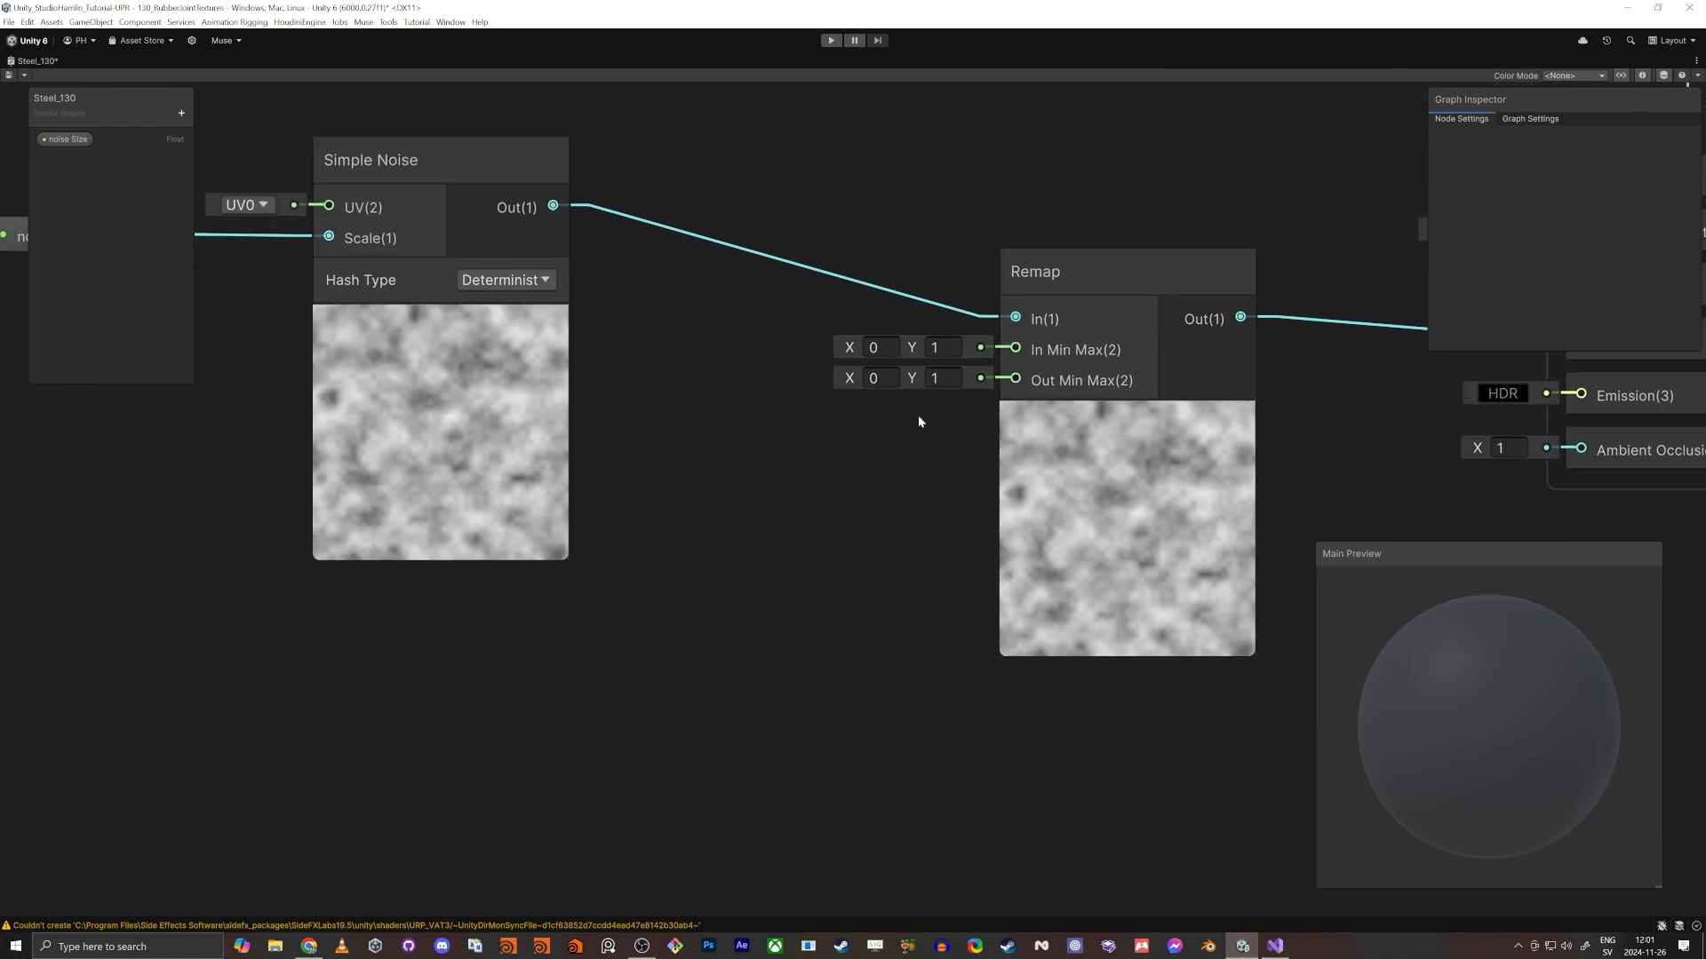
{"action": "key", "text": "space"}
{"action": "type", "text": "vec"}
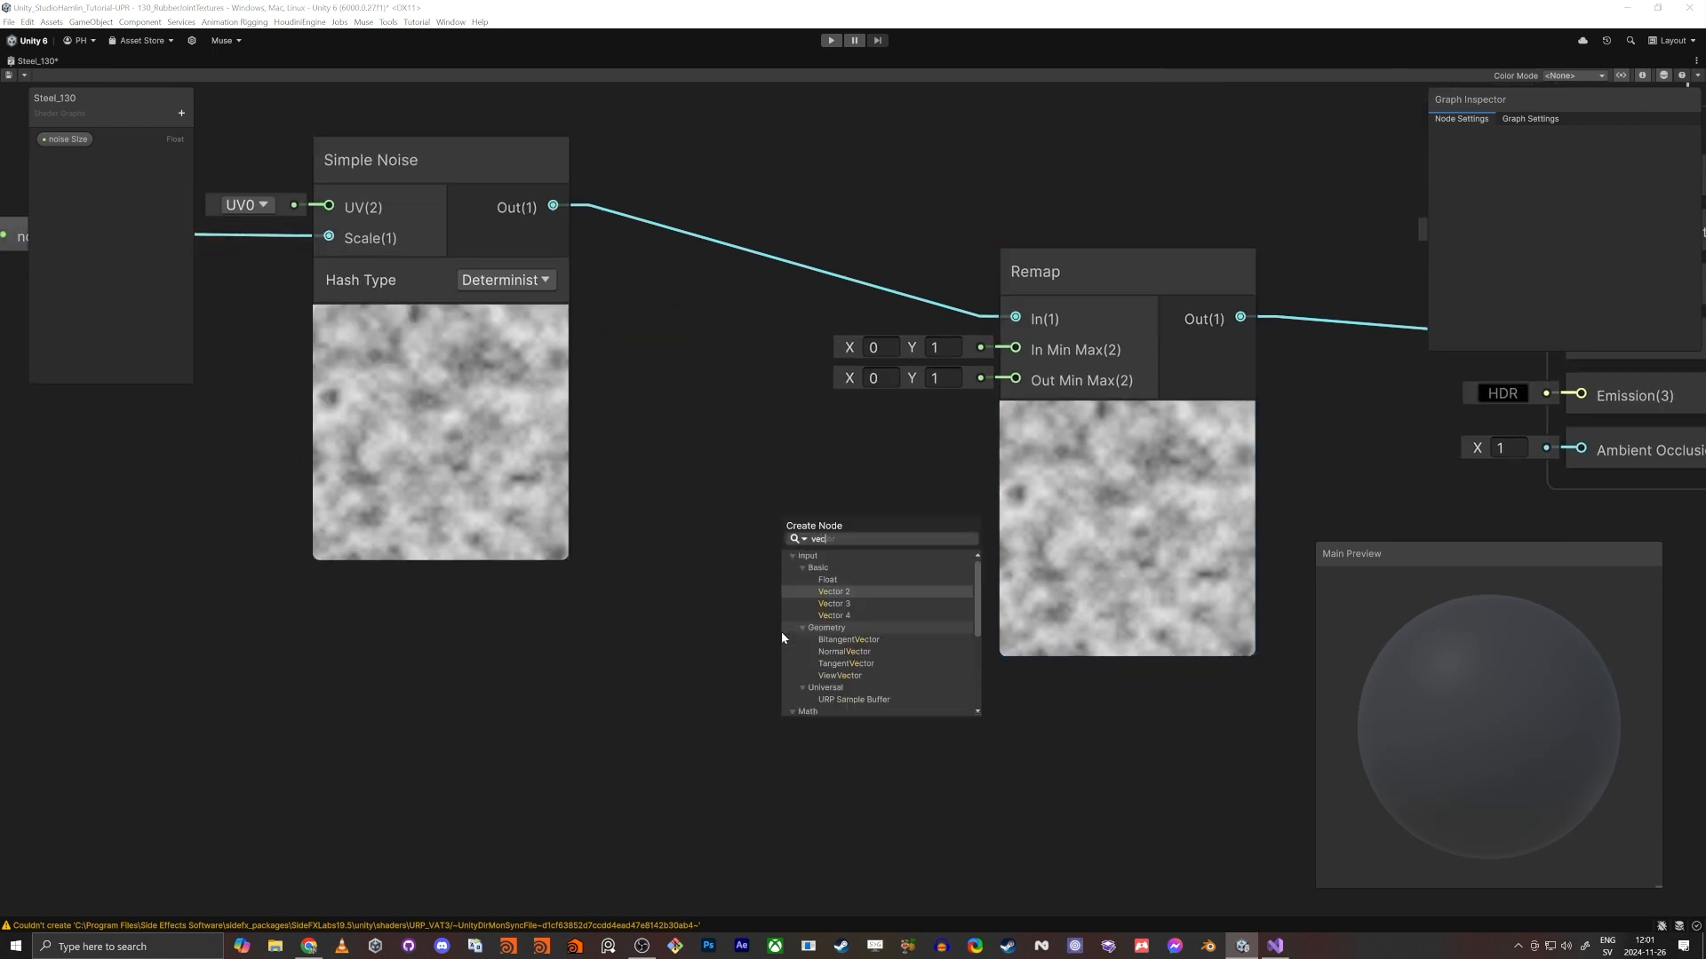
{"action": "key", "text": "Return"}
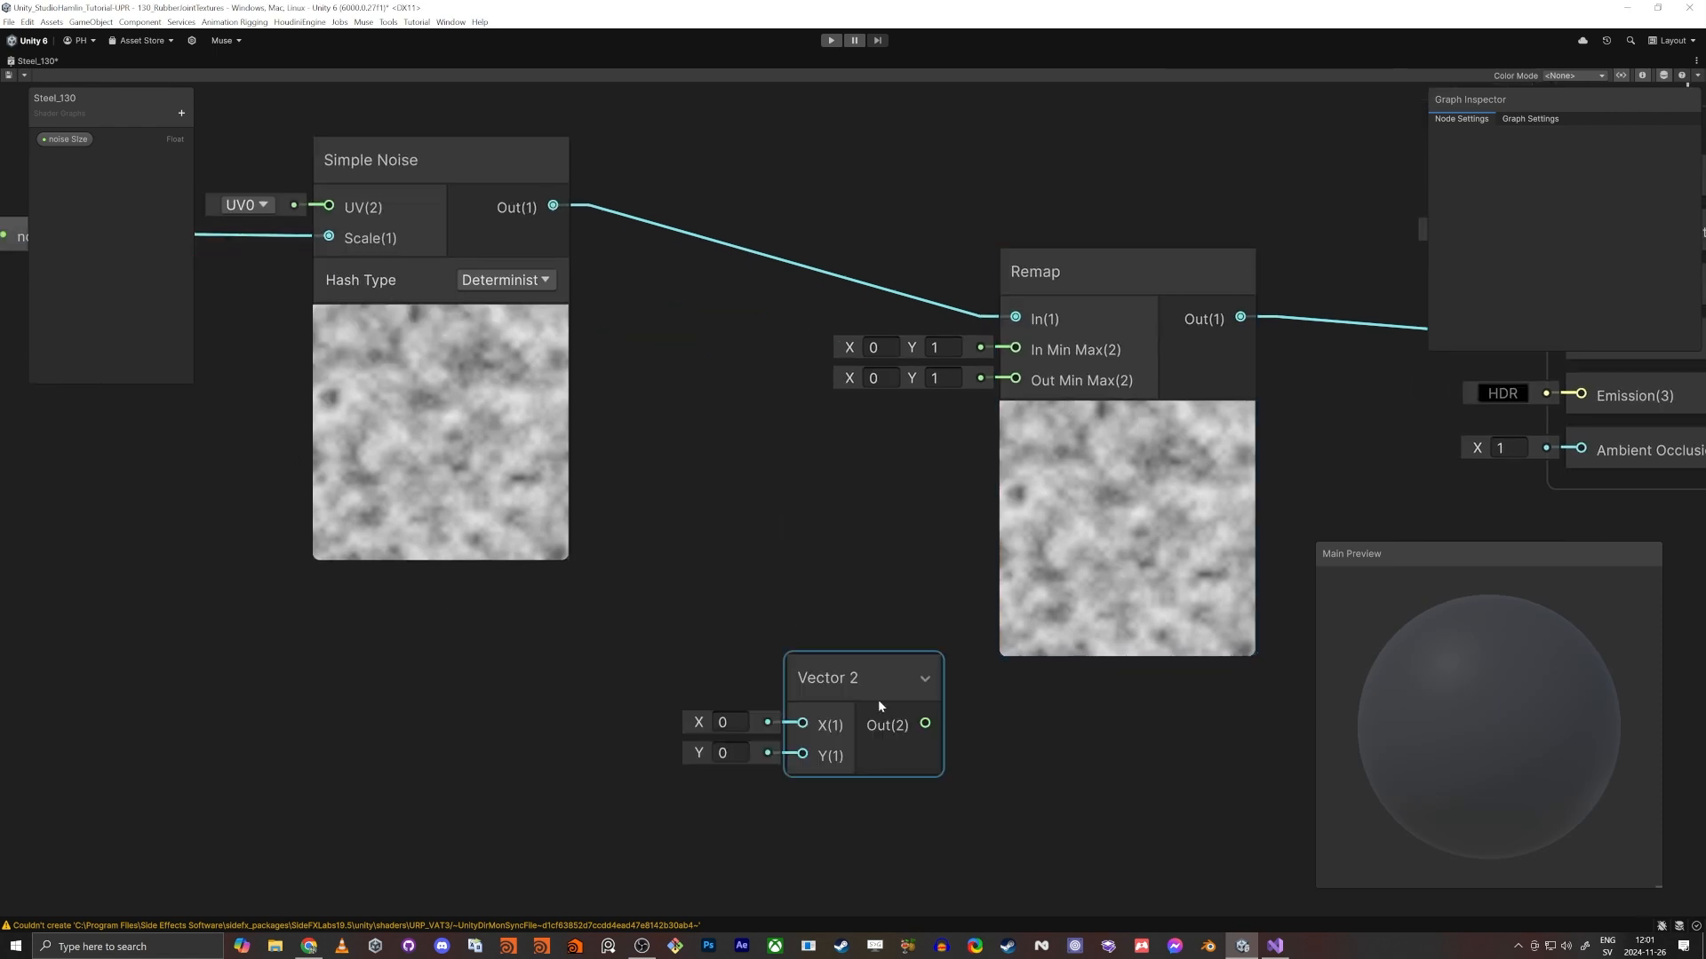
{"action": "left_click_drag", "start_coordinate": [928, 726], "coordinate": [1015, 379]}
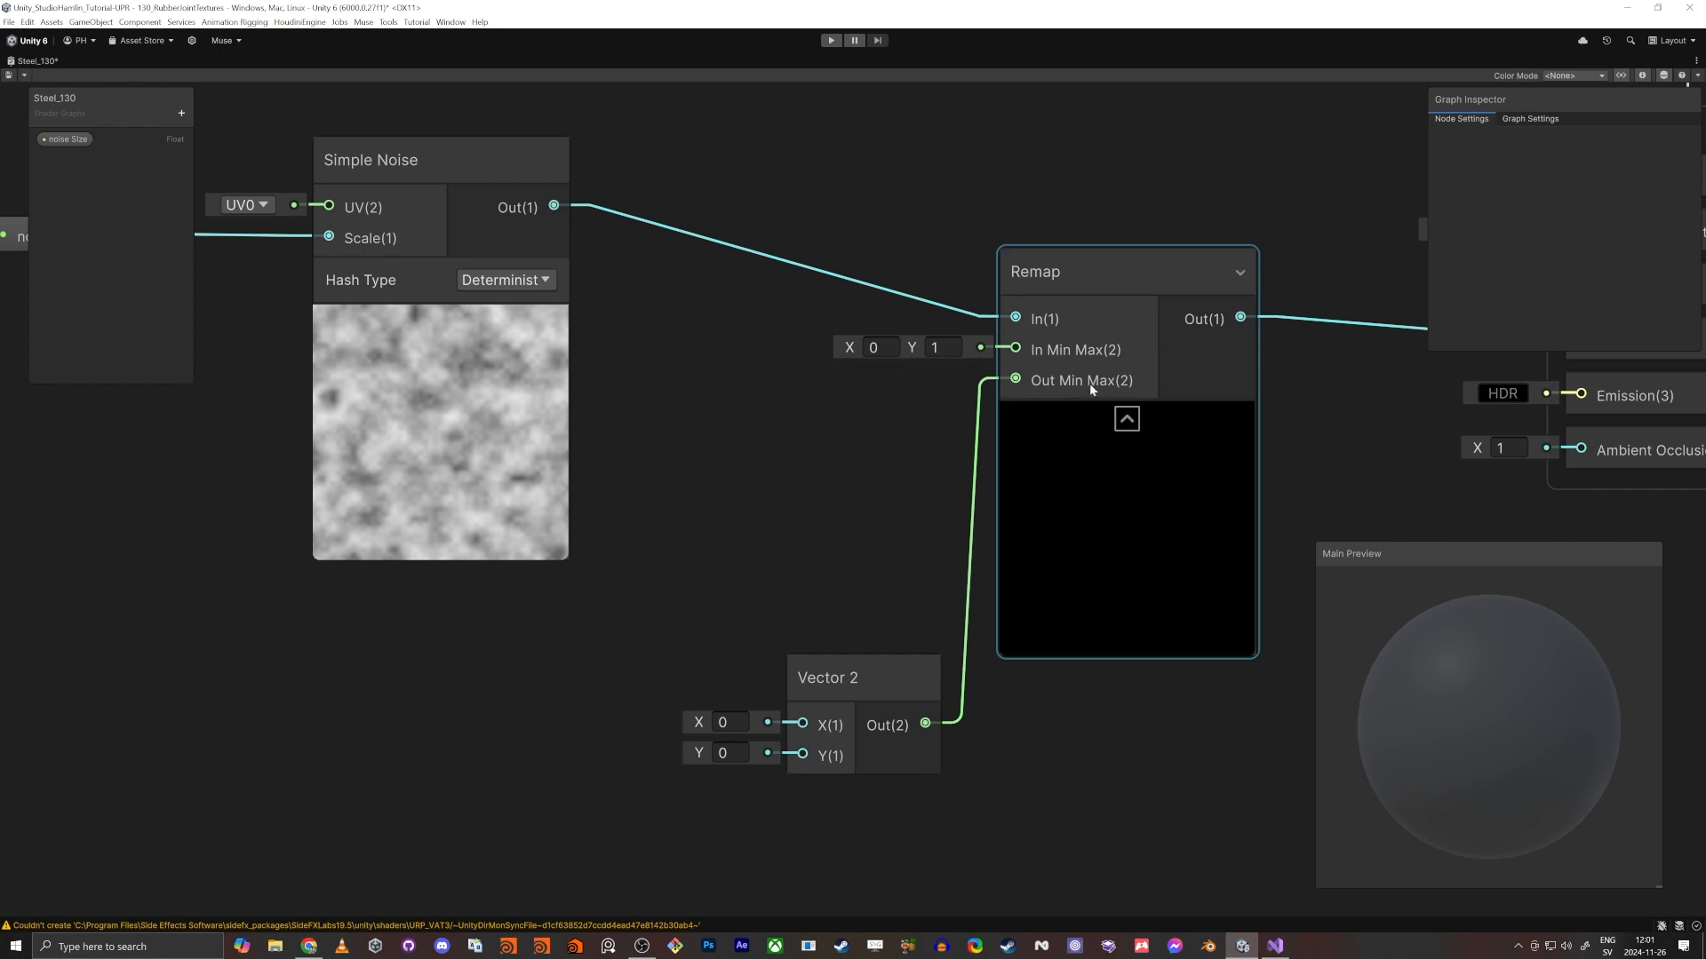
{"action": "left_click", "coordinate": [728, 753]}
{"action": "type", "text": "1"}
{"action": "left_click_drag", "start_coordinate": [858, 677], "coordinate": [781, 679]}
{"action": "scroll", "coordinate": [802, 672], "scroll_direction": "down", "scroll_amount": 2}
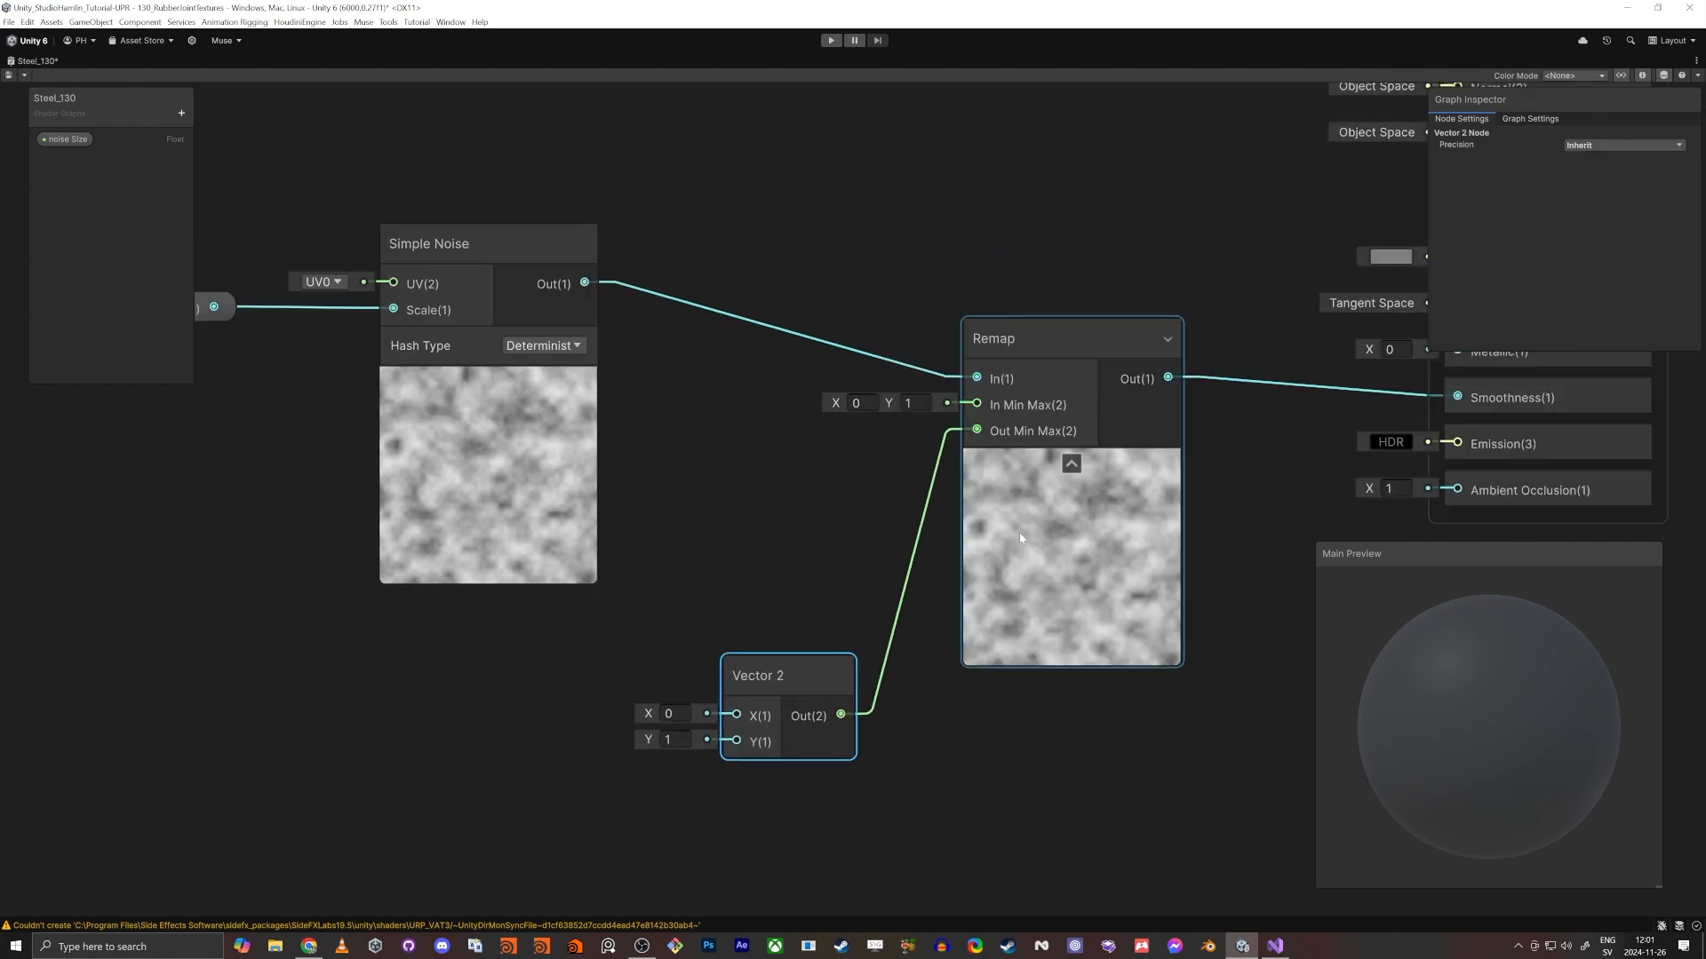
- Create a Float property named "Smothness Min" in the Steel_130 graph
{"action": "middle_click_drag", "start_coordinate": [782, 616], "coordinate": [897, 482]}
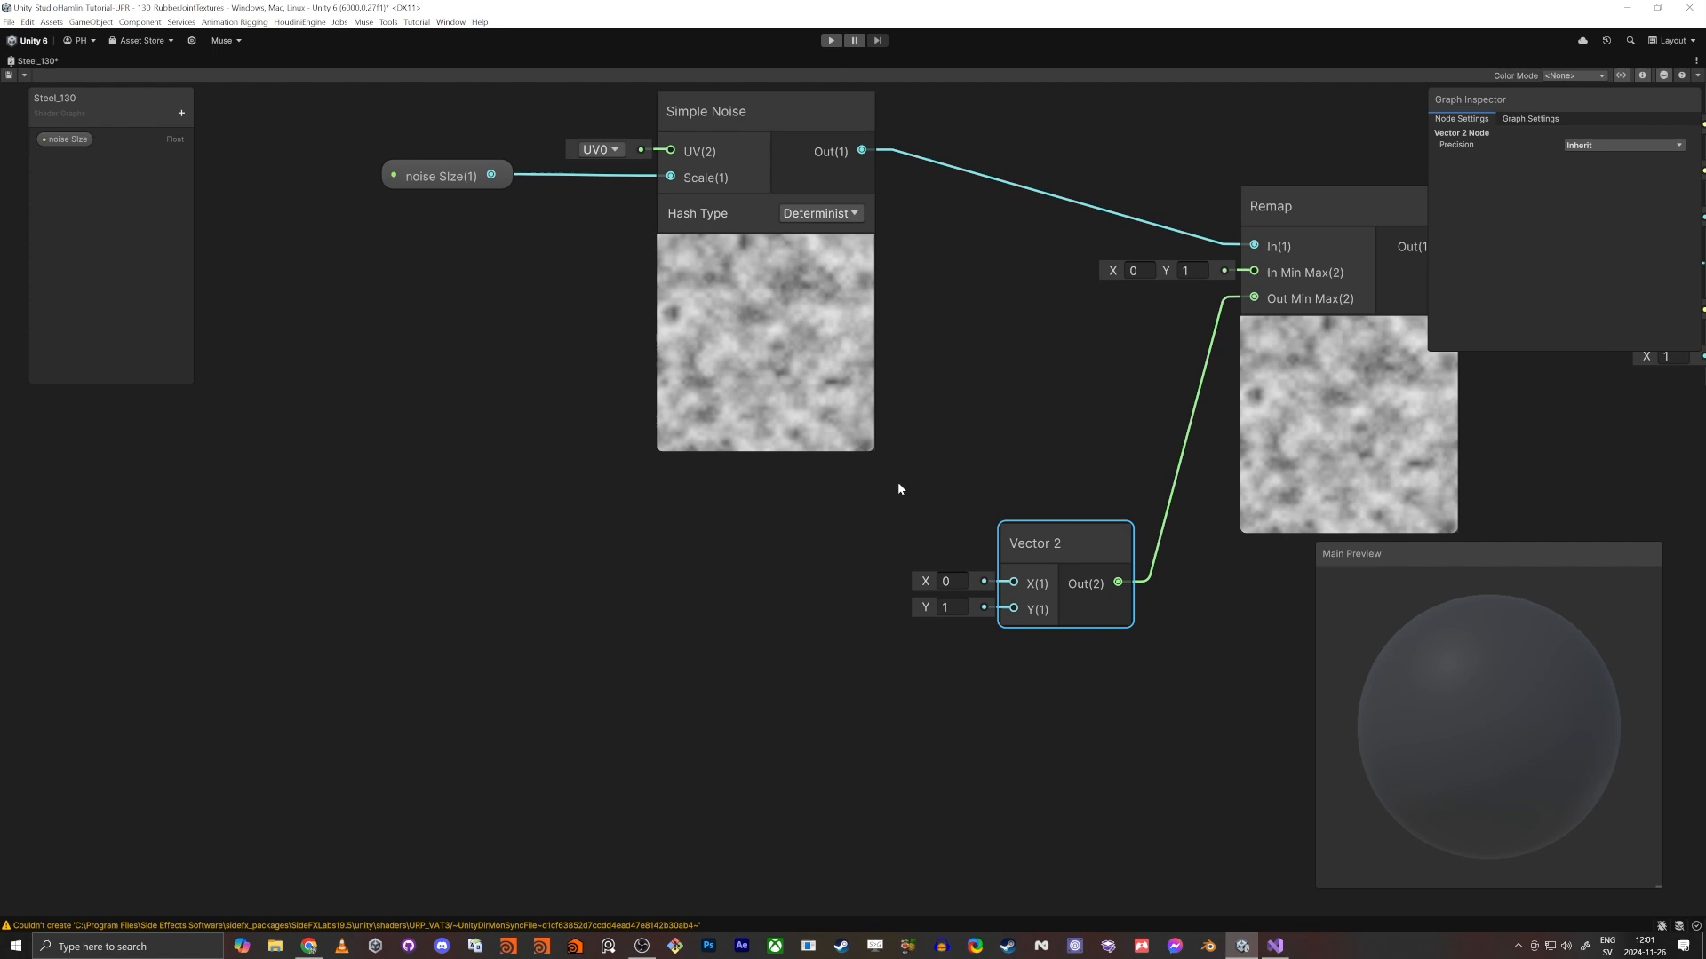
{"action": "left_click", "coordinate": [181, 113]}
{"action": "left_click", "coordinate": [244, 136]}
{"action": "type", "text": "Smoothness Min"}
{"action": "key", "text": "Return"}
- Make the Smothness Min property a slider with a default value of 0.1
{"action": "left_click", "coordinate": [77, 159]}
{"action": "left_click", "coordinate": [1590, 254]}
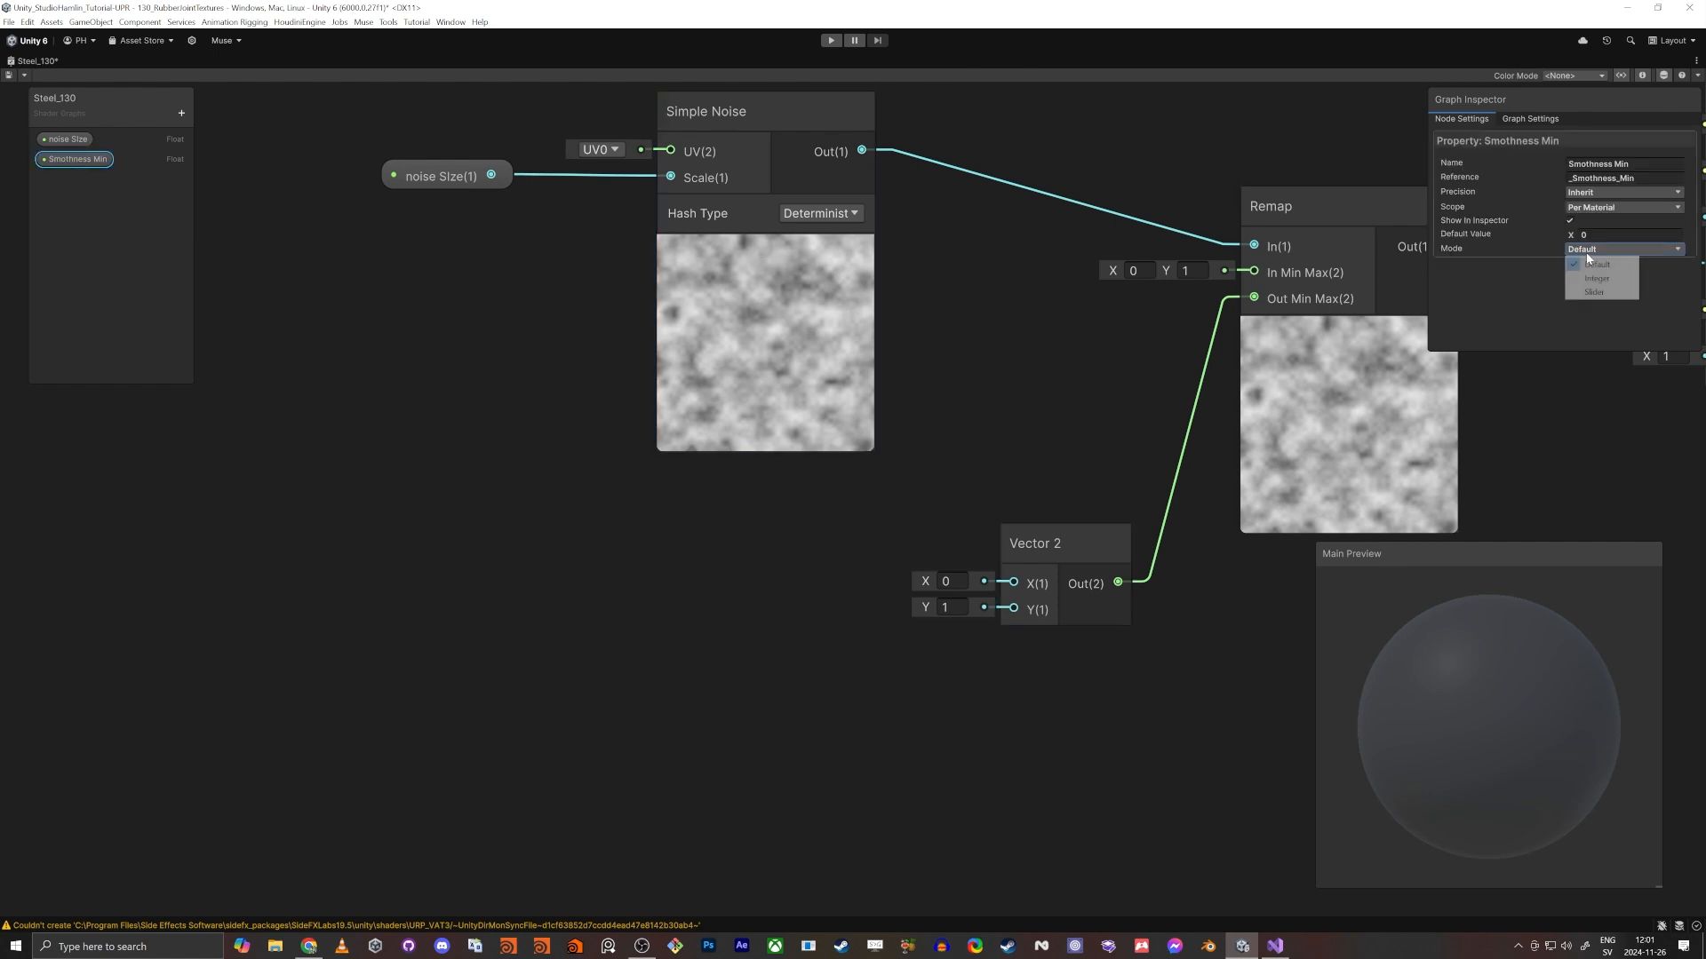
{"action": "left_click", "coordinate": [1594, 290]}
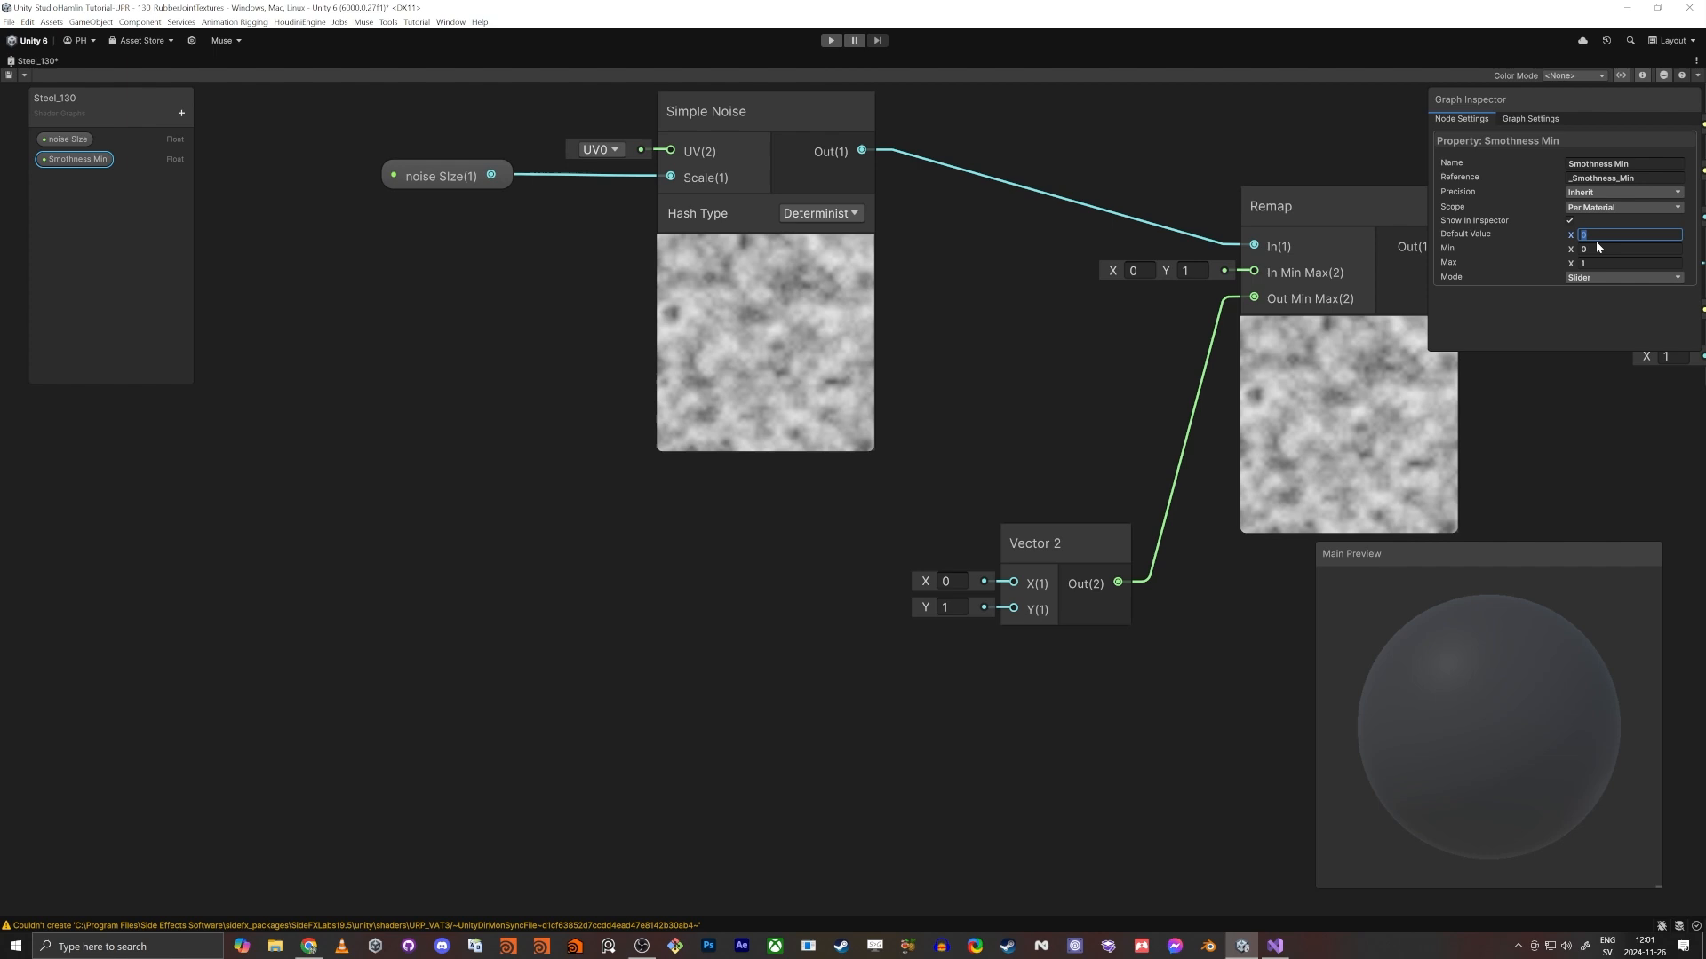
{"action": "type", "text": "0.1"}
{"action": "key", "text": "Tab"}
- Duplicate the Smothness Min property three times
{"action": "left_click", "coordinate": [75, 234]}
{"action": "key", "text": "ctrl+d"}
{"action": "key", "text": "ctrl+d"}
{"action": "key", "text": "ctrl+d"}
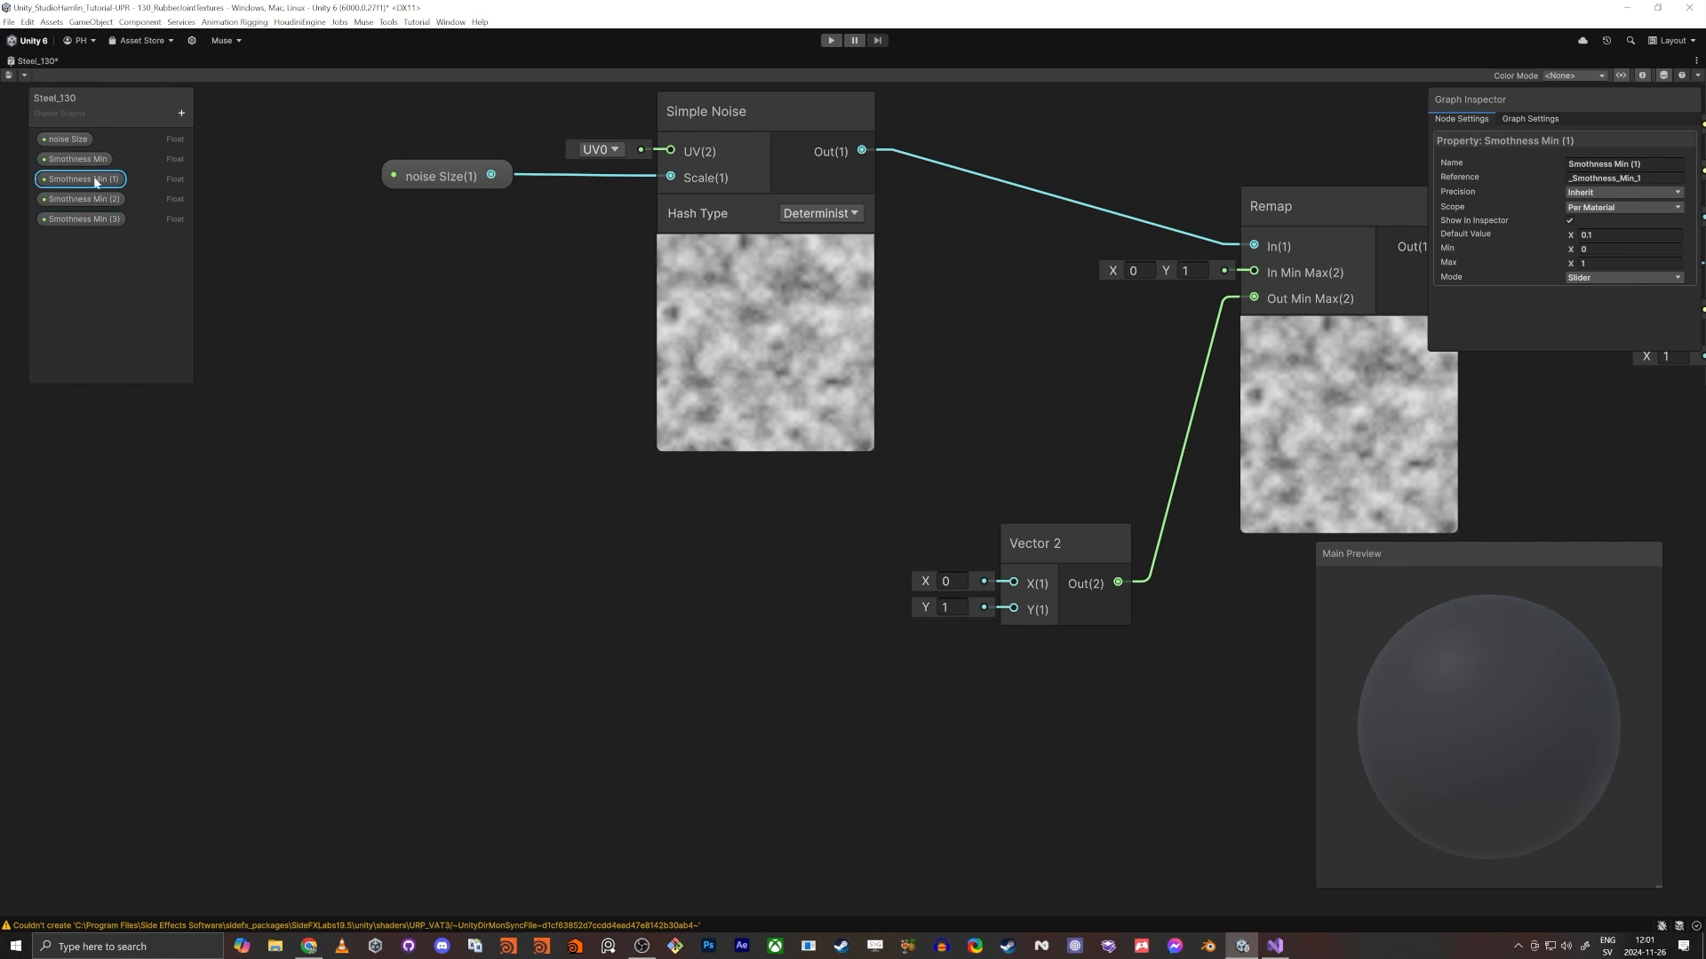
- Rename the first copy of the Smothness Min property to "Smothness Max"
{"action": "double_click", "coordinate": [96, 180]}
{"action": "left_click", "coordinate": [40, 182]}
{"action": "key", "text": "BackSpace"}
{"action": "key", "text": "BackSpace"}
{"action": "key", "text": "BackSpace"}
{"action": "key", "text": "BackSpace"}
{"action": "key", "text": "BackSpace"}
{"action": "key", "text": "BackSpace"}
{"action": "type", "text": "Max"}
{"action": "key", "text": "Return"}
- Rename the two remaining Smothness Min copies to "Metallic Min" and "Metallic Max"
{"action": "double_click", "coordinate": [89, 199]}
{"action": "type", "text": "Metallic Min"}
{"action": "key", "text": "Return"}
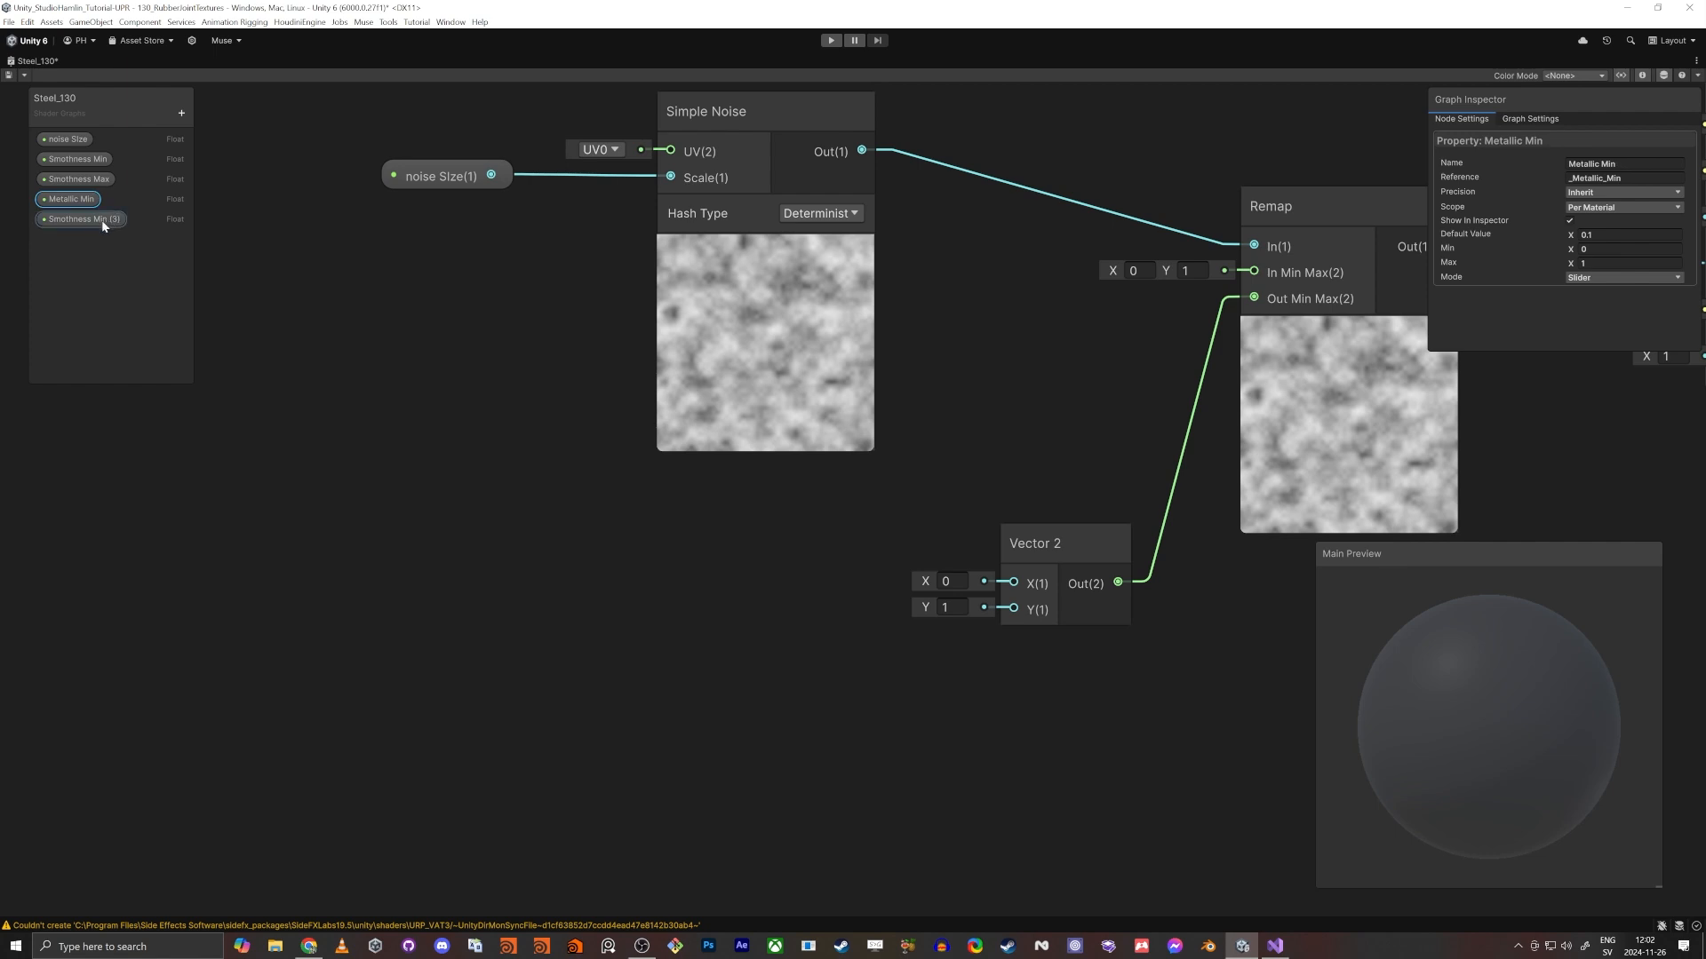
{"action": "double_click", "coordinate": [103, 223]}
{"action": "type", "text": "Met"}
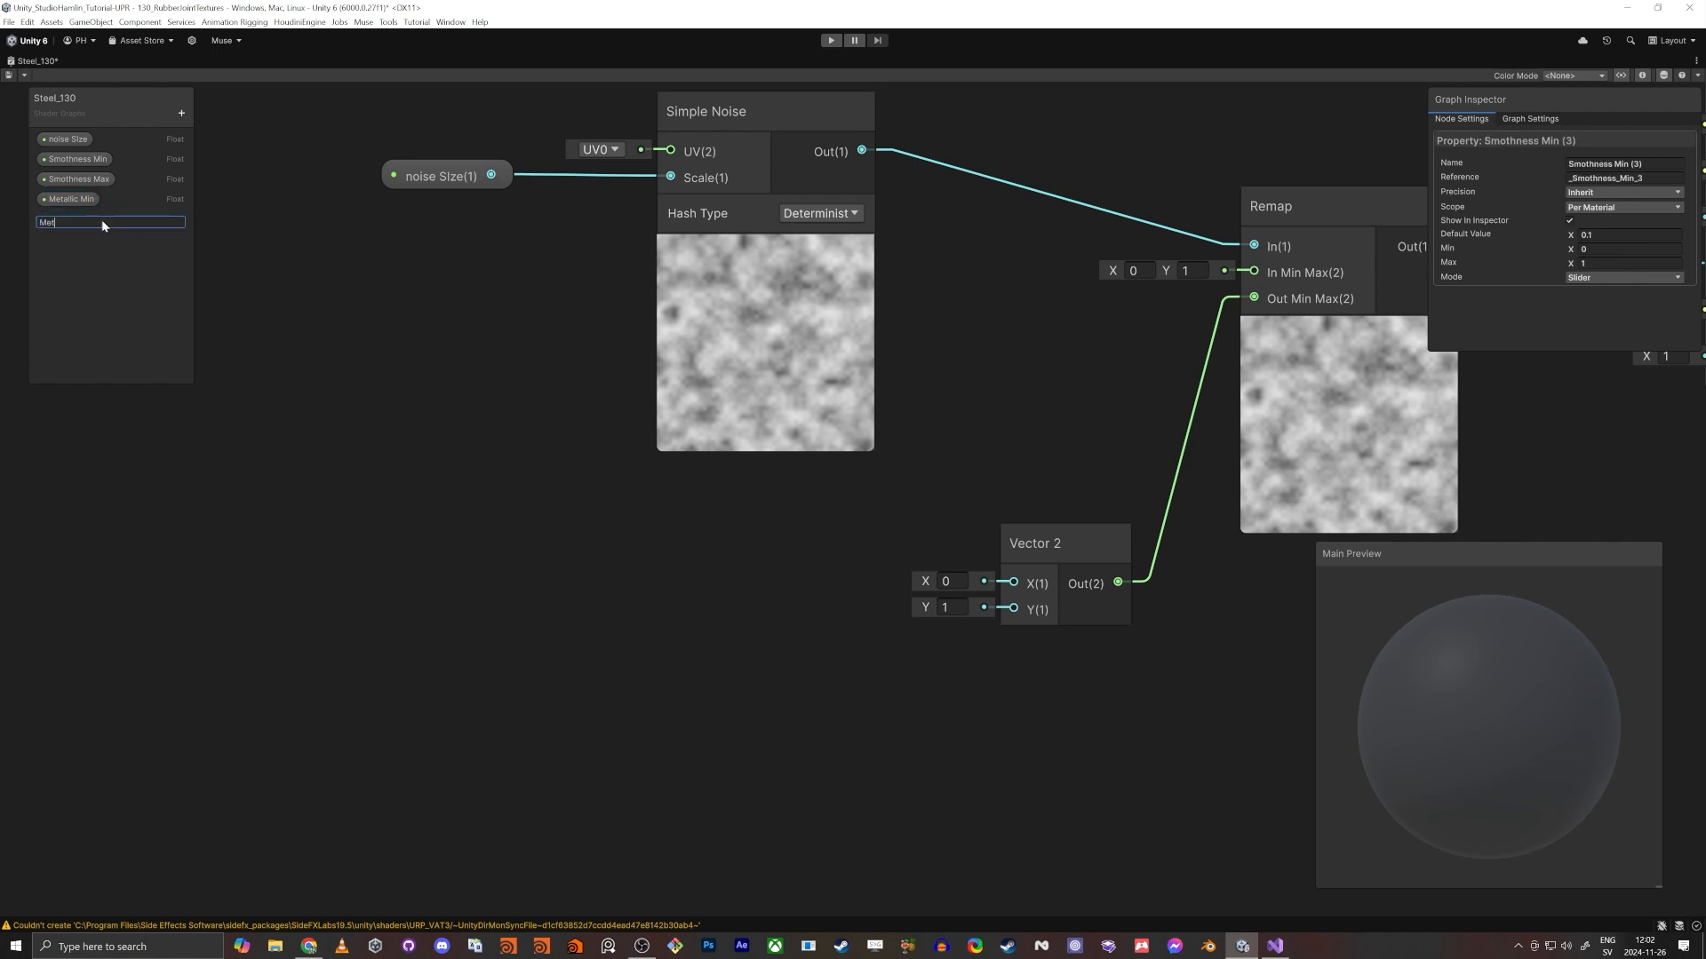
{"action": "type", "text": "allic Max"}
{"action": "key", "text": "Return"}
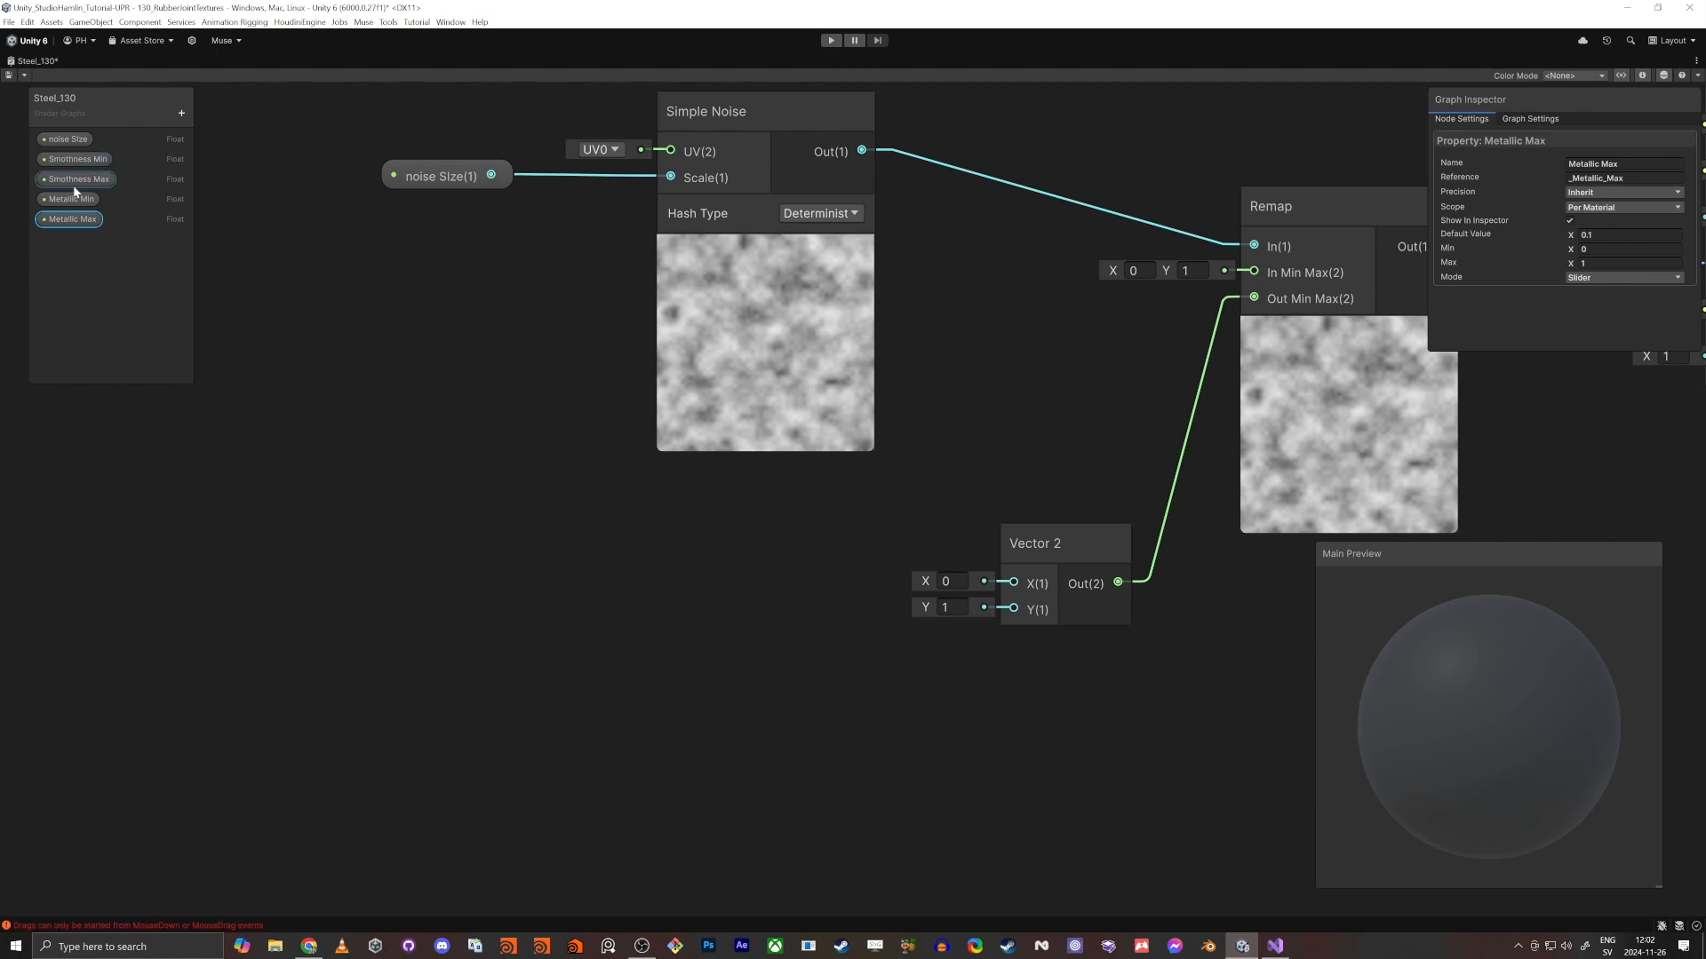
- Place the Smothness Min and Smothness Max properties in the graph and connect them to the Vector 2 node's X and Y inputs
{"action": "left_click", "coordinate": [79, 180]}
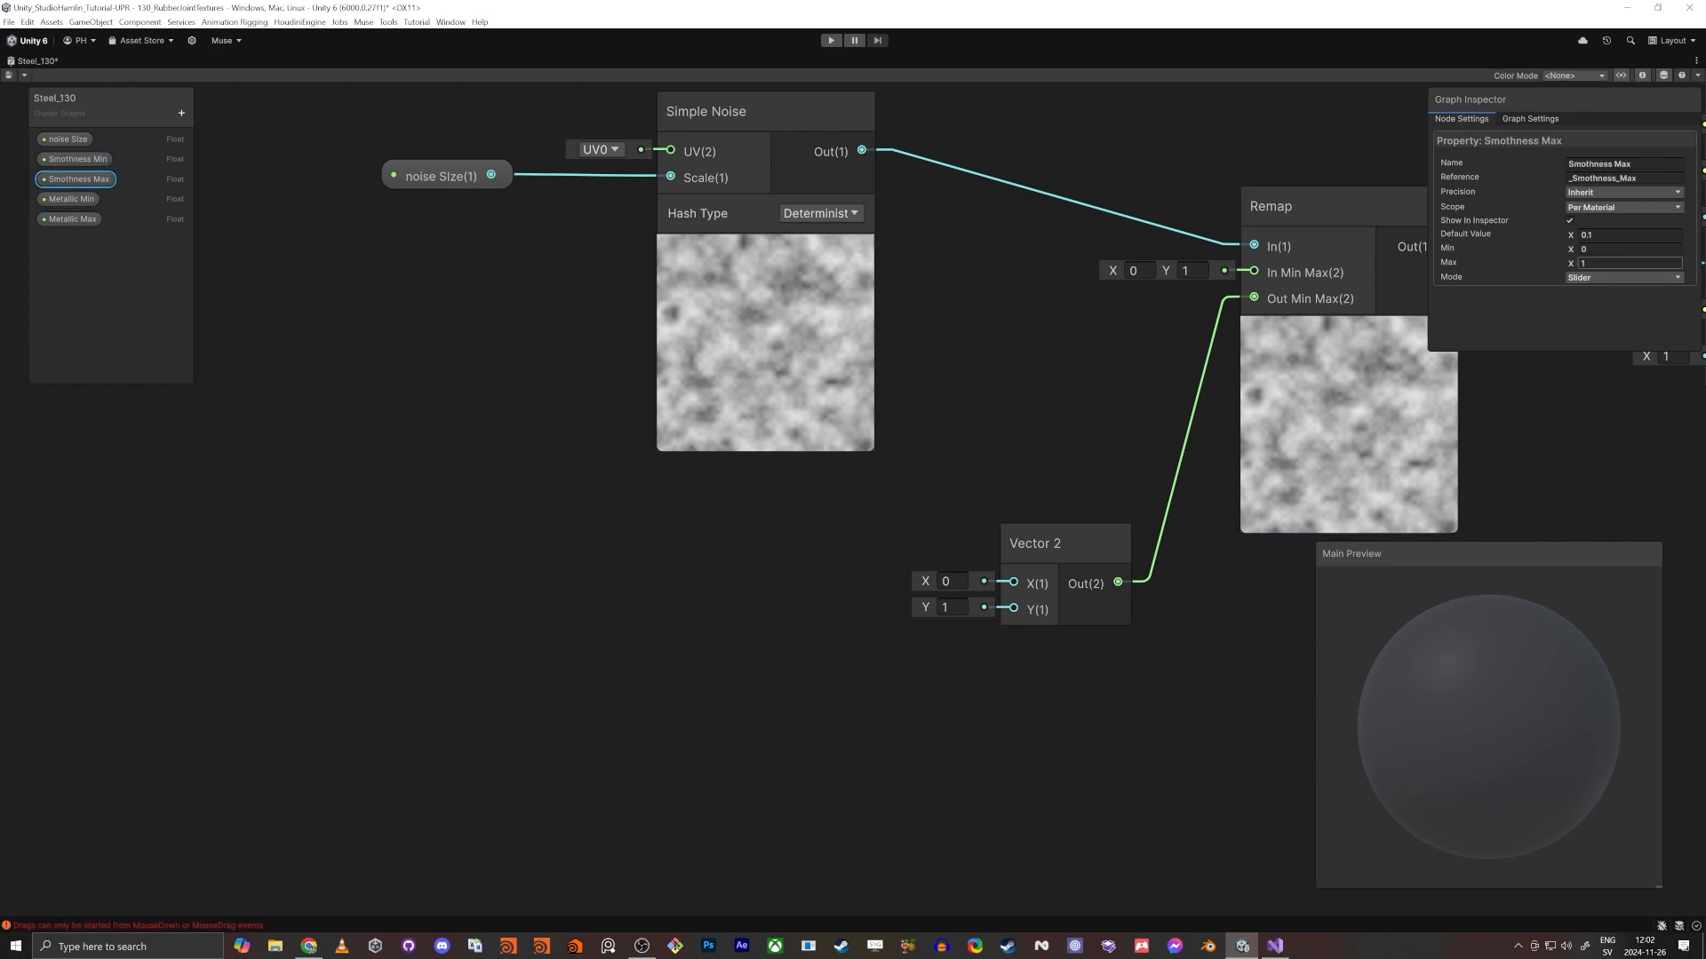
{"action": "left_click", "coordinate": [248, 259]}
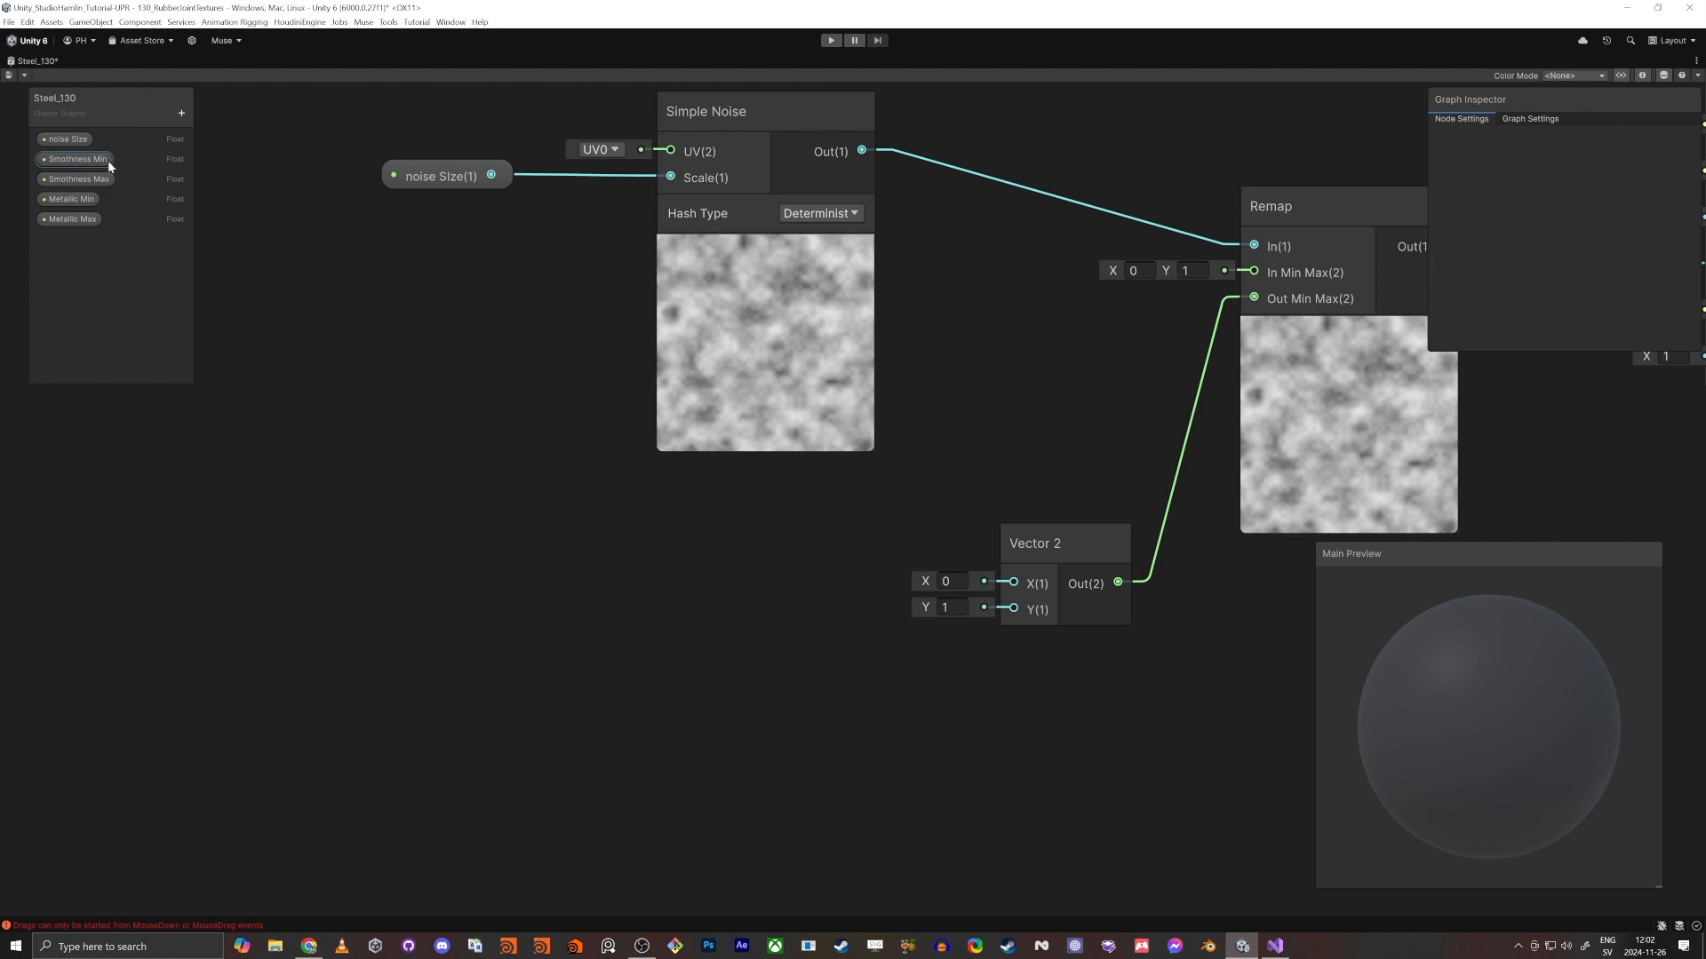
{"action": "left_click_drag", "start_coordinate": [78, 159], "coordinate": [840, 652]}
{"action": "left_click_drag", "start_coordinate": [849, 582], "coordinate": [1014, 582]}
{"action": "left_click_drag", "start_coordinate": [974, 658], "coordinate": [1013, 609]}
{"action": "middle_click_drag", "start_coordinate": [1014, 610], "coordinate": [519, 782]}
{"action": "scroll", "coordinate": [519, 782], "scroll_direction": "down", "scroll_amount": 2}
{"action": "middle_click_drag", "start_coordinate": [891, 612], "coordinate": [925, 603]}
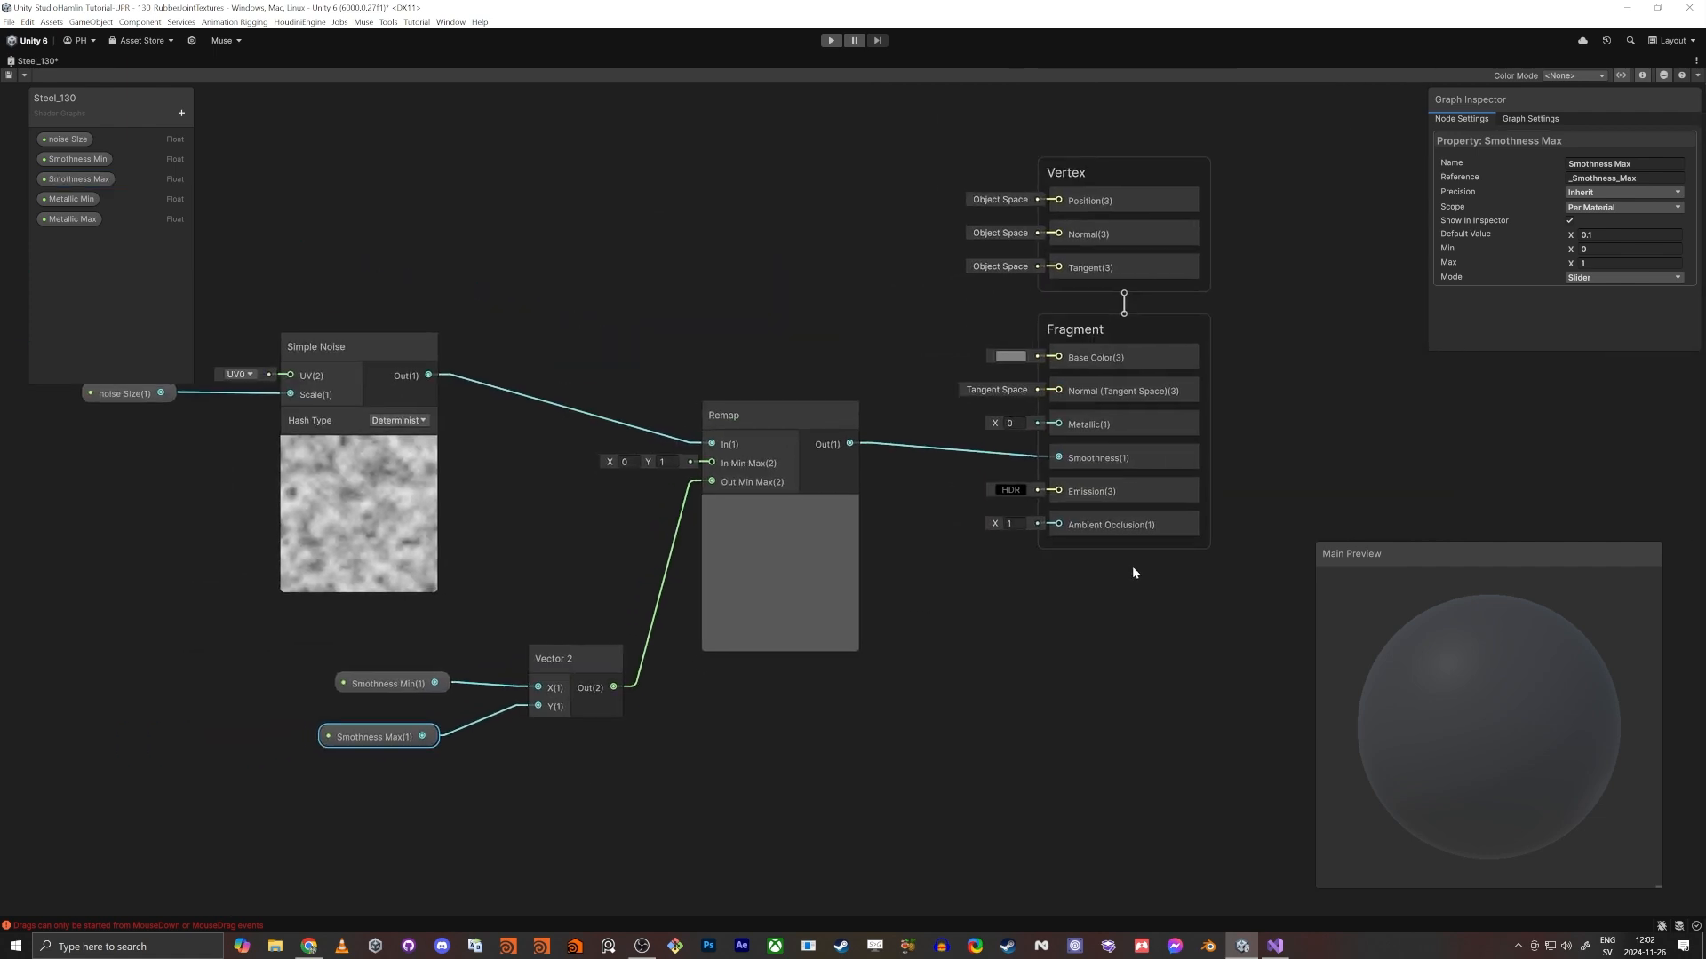
- Set the Smothness Max property's default value to 0.5 and save the shader graph
{"action": "left_click", "coordinate": [79, 179]}
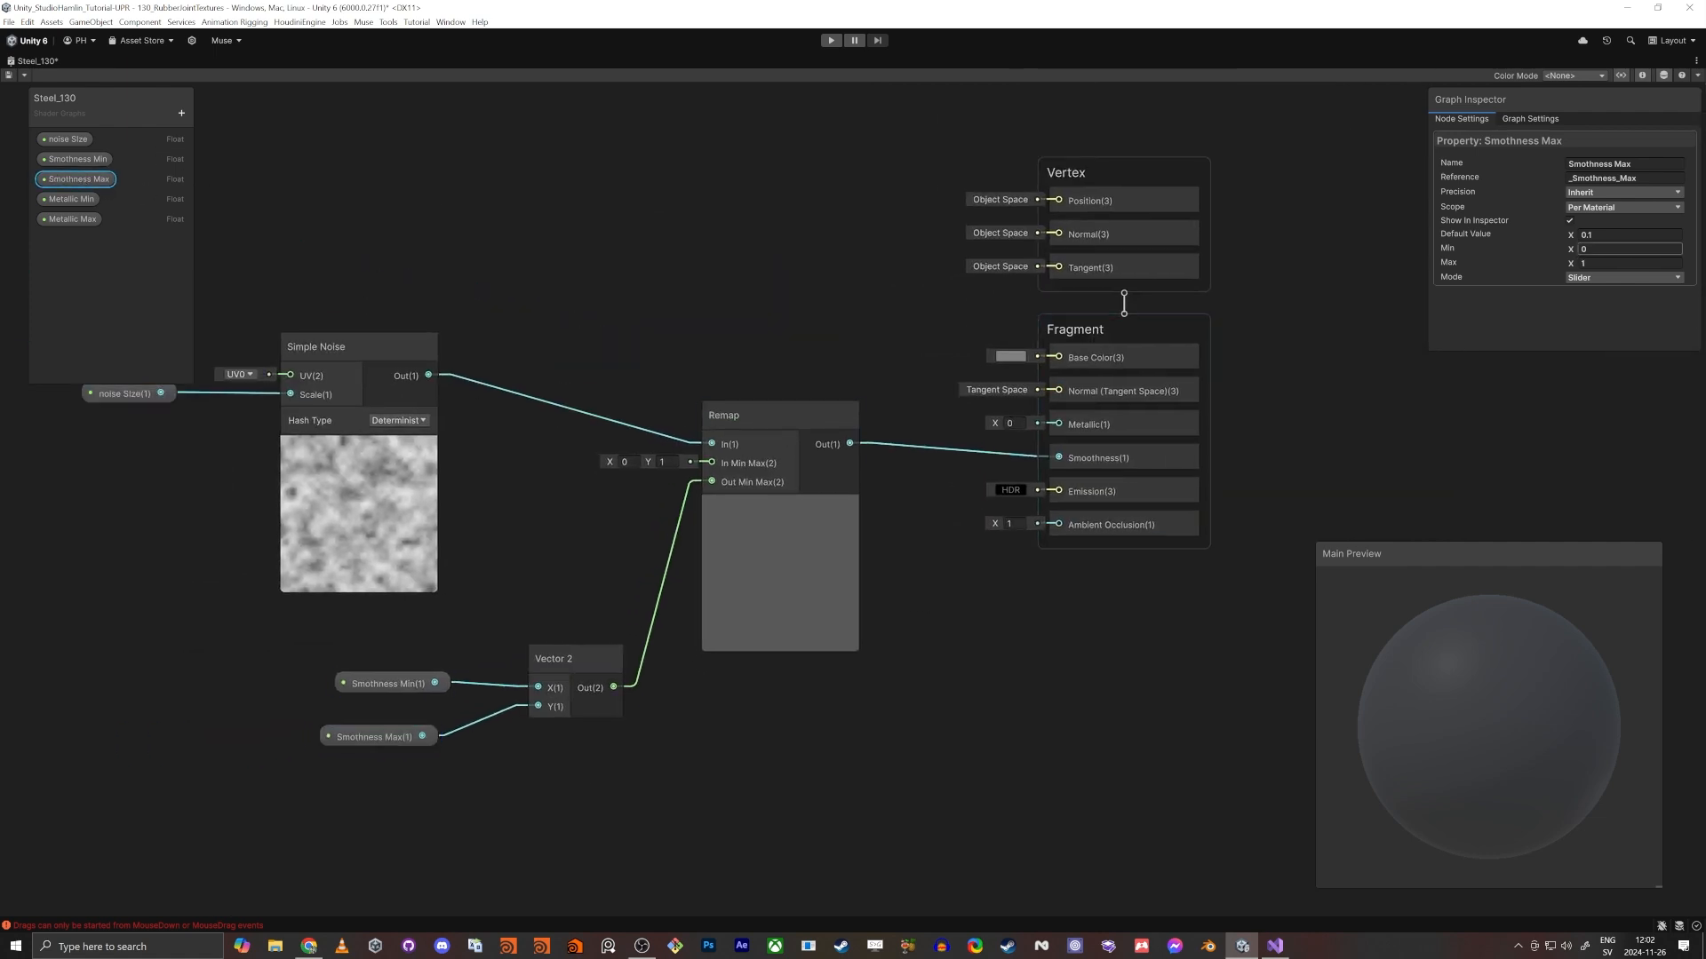
{"action": "left_click", "coordinate": [1586, 235]}
{"action": "type", "text": "0.5"}
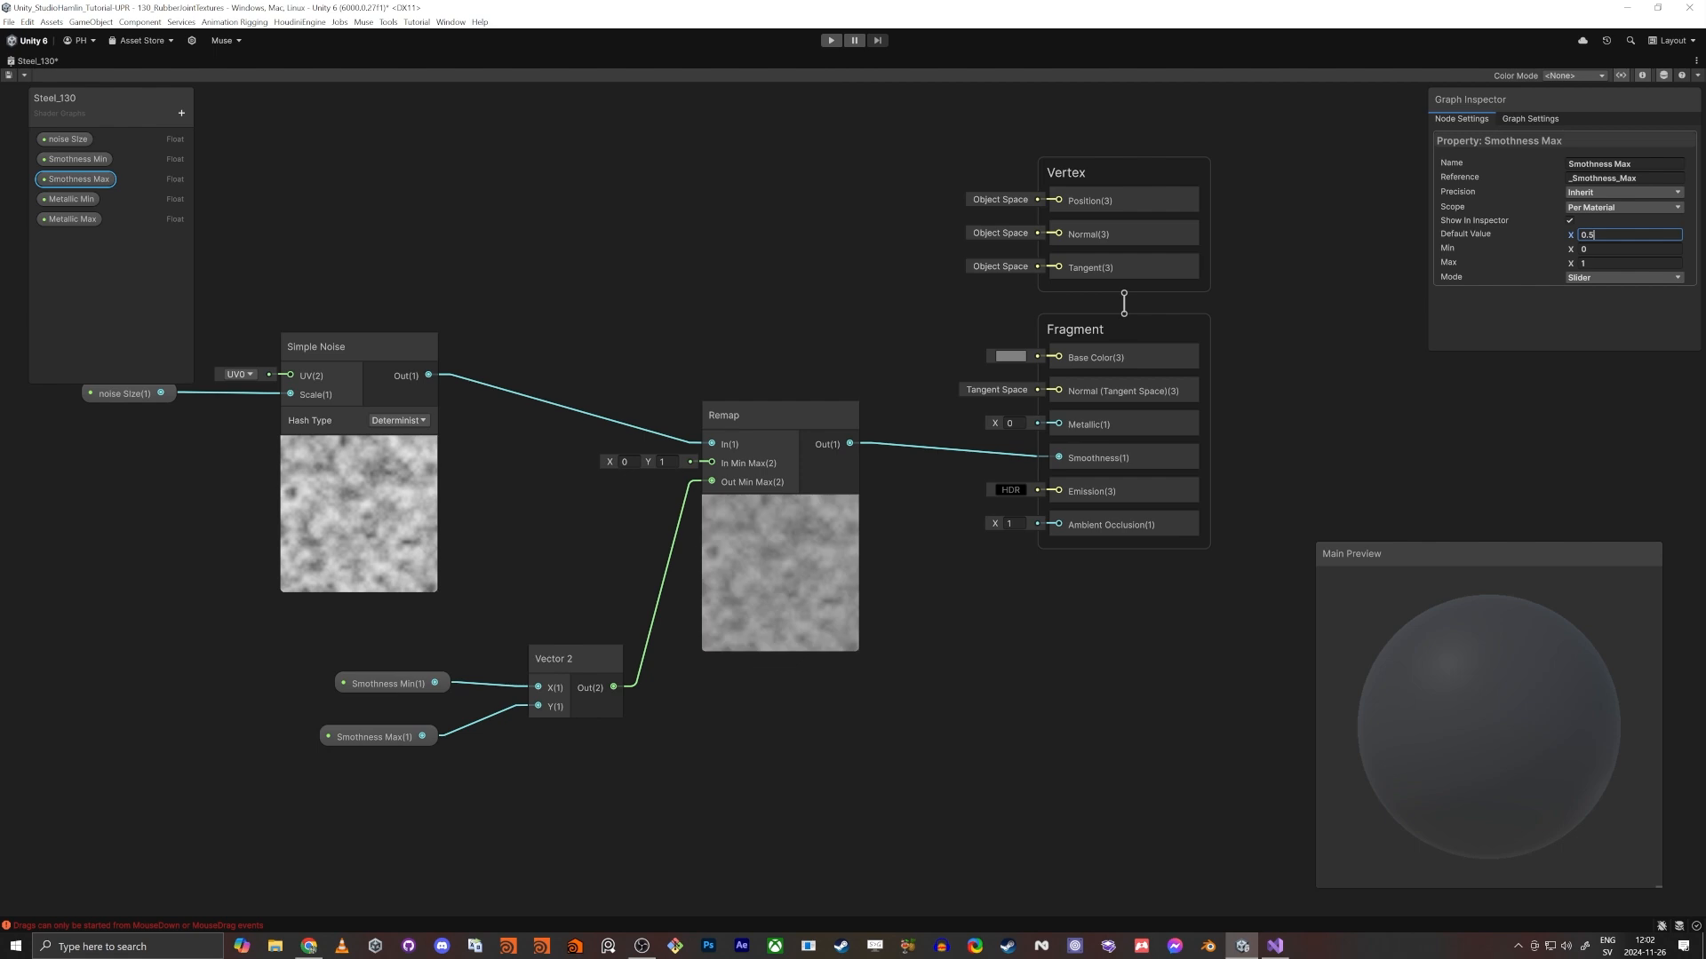
{"action": "key", "text": "Tab"}
{"action": "left_click", "coordinate": [9, 74]}
- Return to the Scene view, select the Arm object and expand its Steel_130 material settings
{"action": "key", "text": "shift+space"}
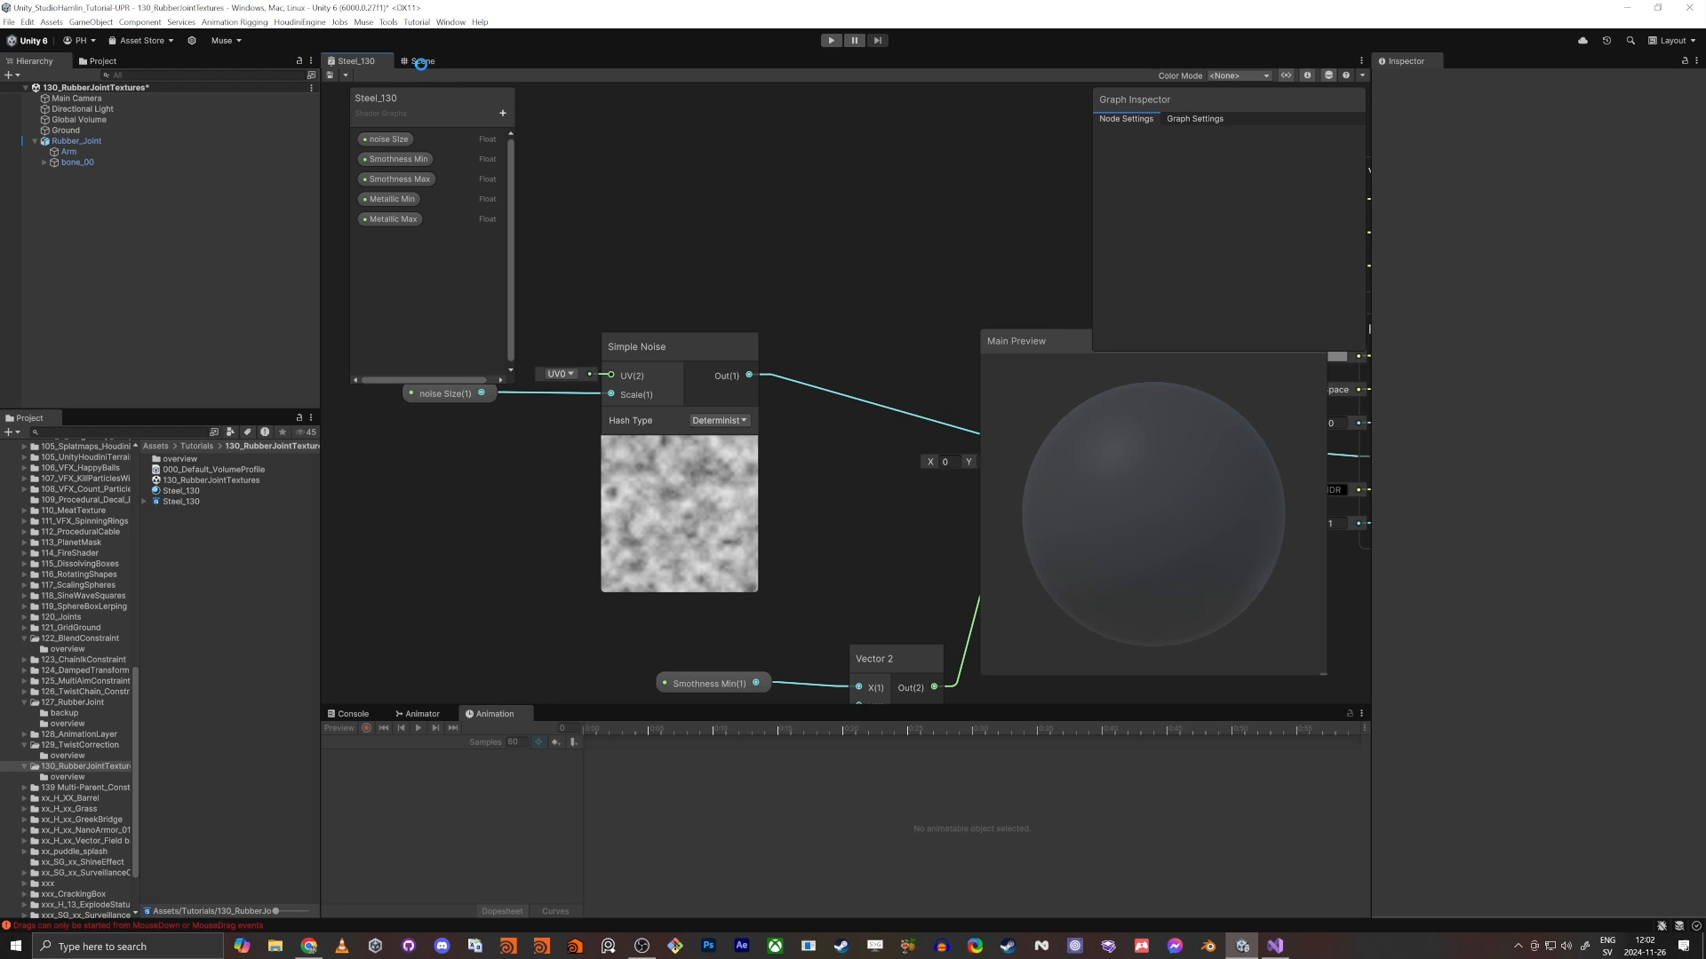
{"action": "left_click", "coordinate": [422, 61]}
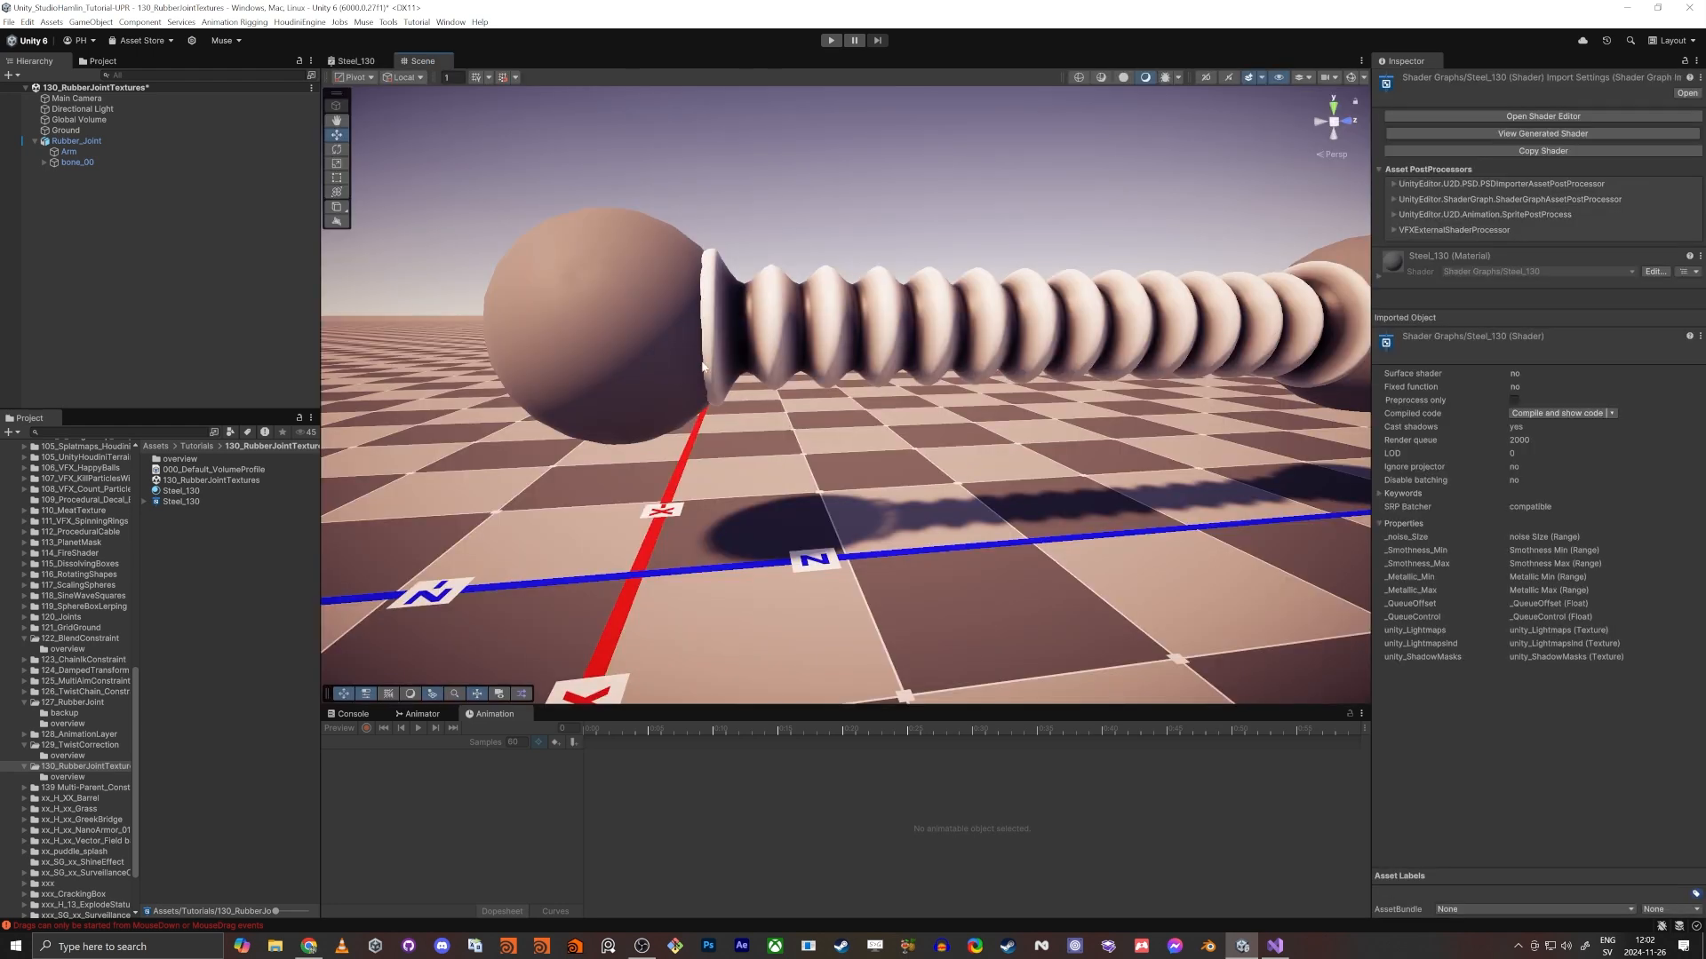
{"action": "left_click", "coordinate": [653, 325]}
{"action": "left_click", "coordinate": [536, 378]}
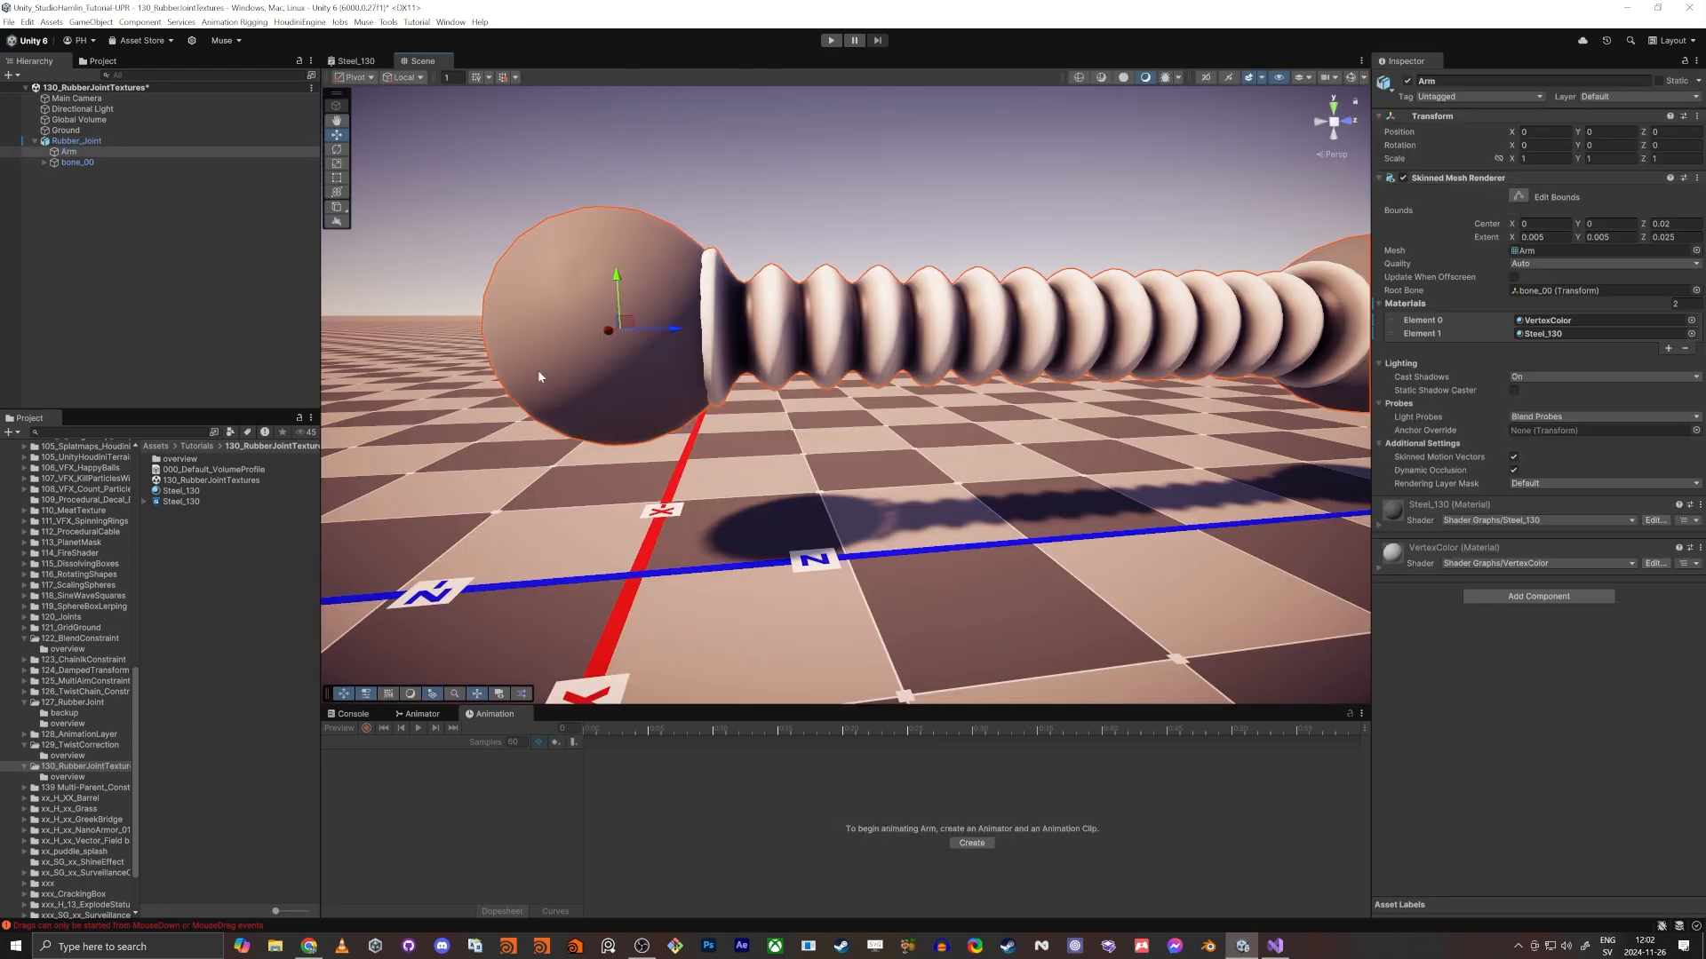
{"action": "left_click", "coordinate": [1386, 532]}
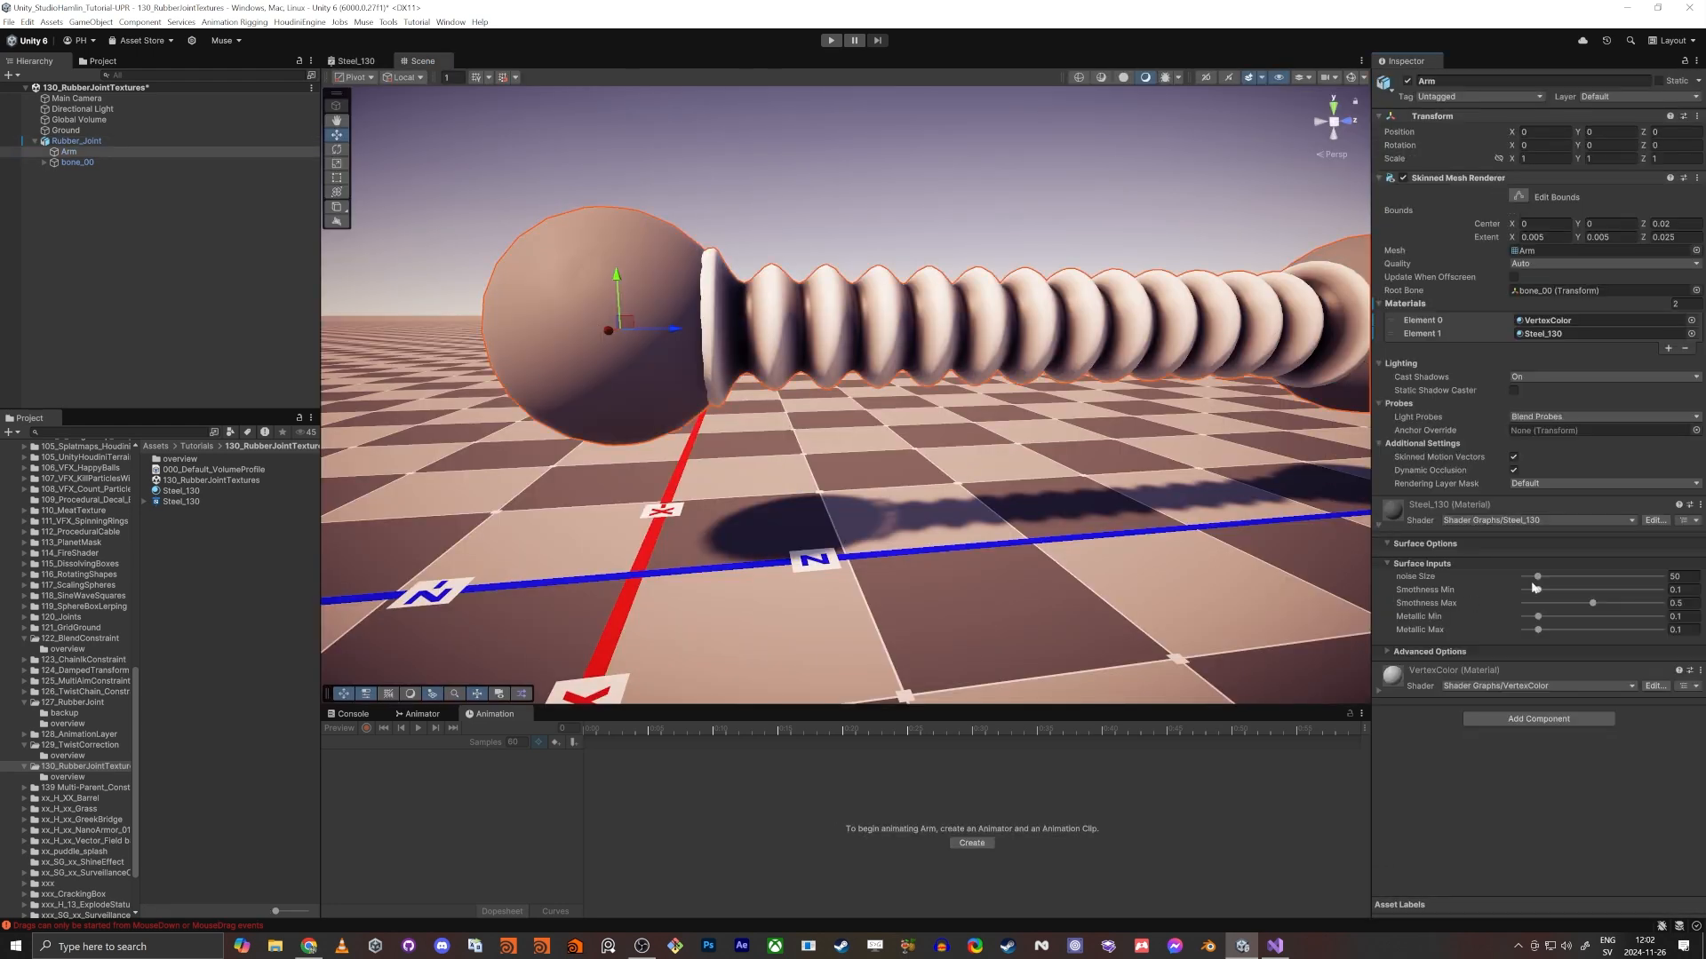
- Set the Steel_130 material's noise SIze to 251, Smothness Max to 1 and Smothness Min to about 0.323, checking the sphere up close
{"action": "left_click_drag", "start_coordinate": [1541, 578], "coordinate": [1663, 603]}
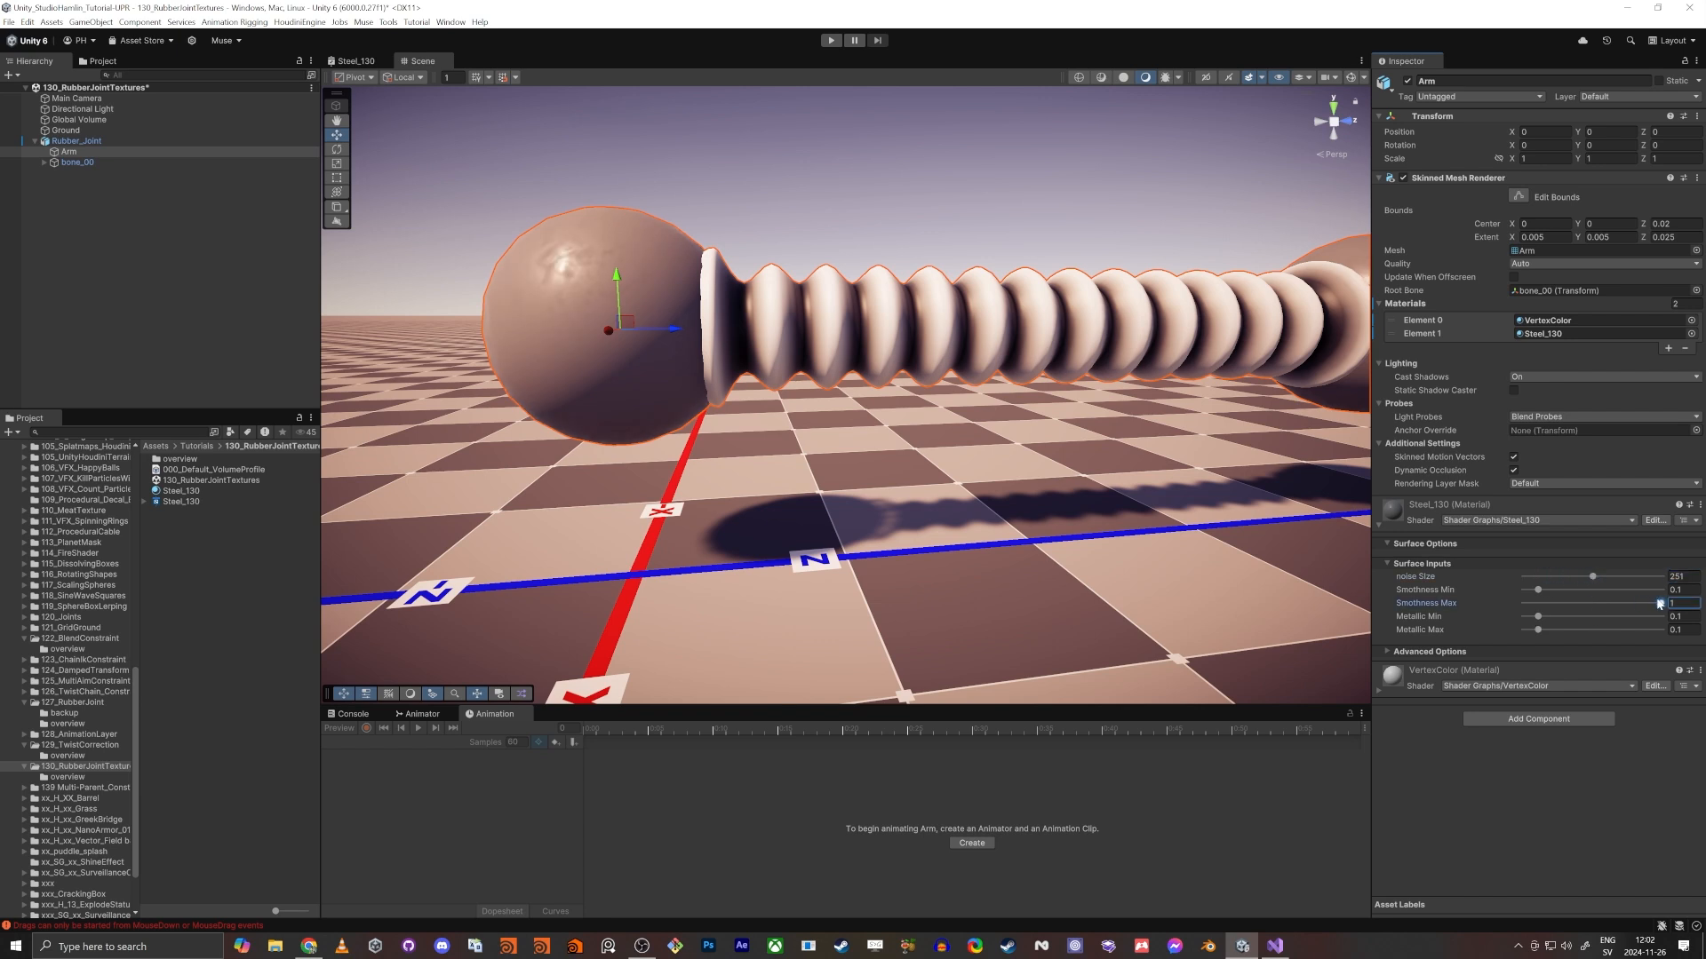
{"action": "left_click_drag", "start_coordinate": [1539, 590], "coordinate": [1568, 590]}
{"action": "right_click_drag", "start_coordinate": [1021, 360], "coordinate": [848, 393]}
{"action": "key", "text": "w"}
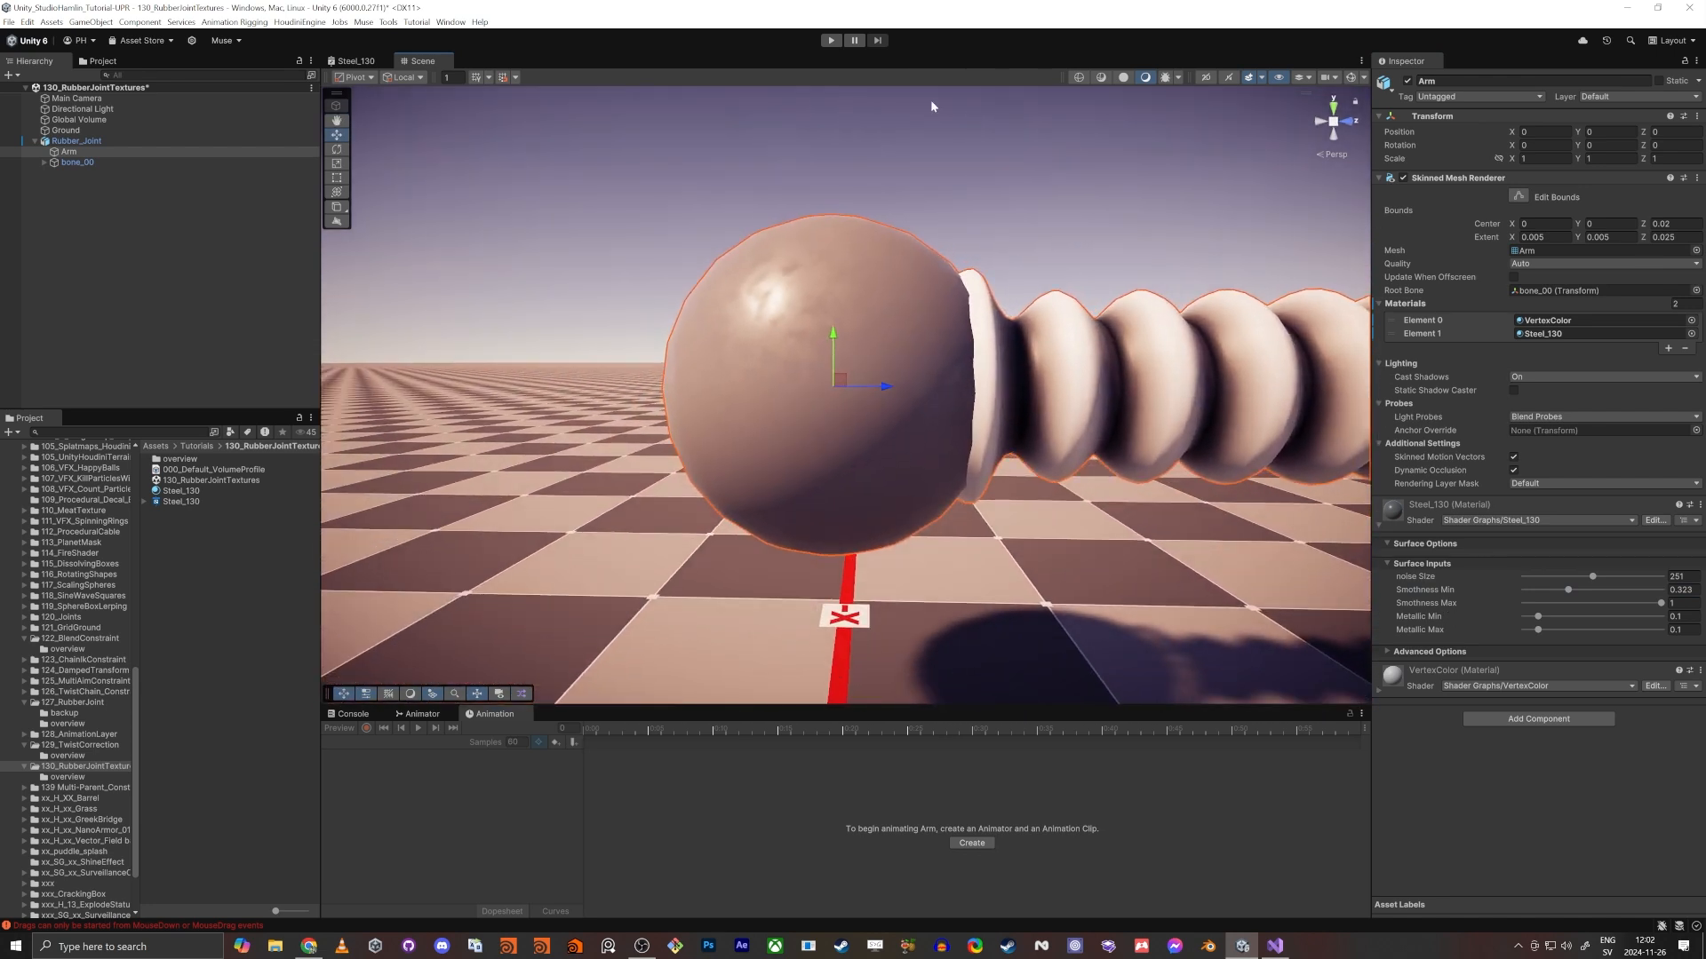
- Return to the Steel_130 graph, hide the main preview and maximize the graph view
{"action": "left_click", "coordinate": [353, 61]}
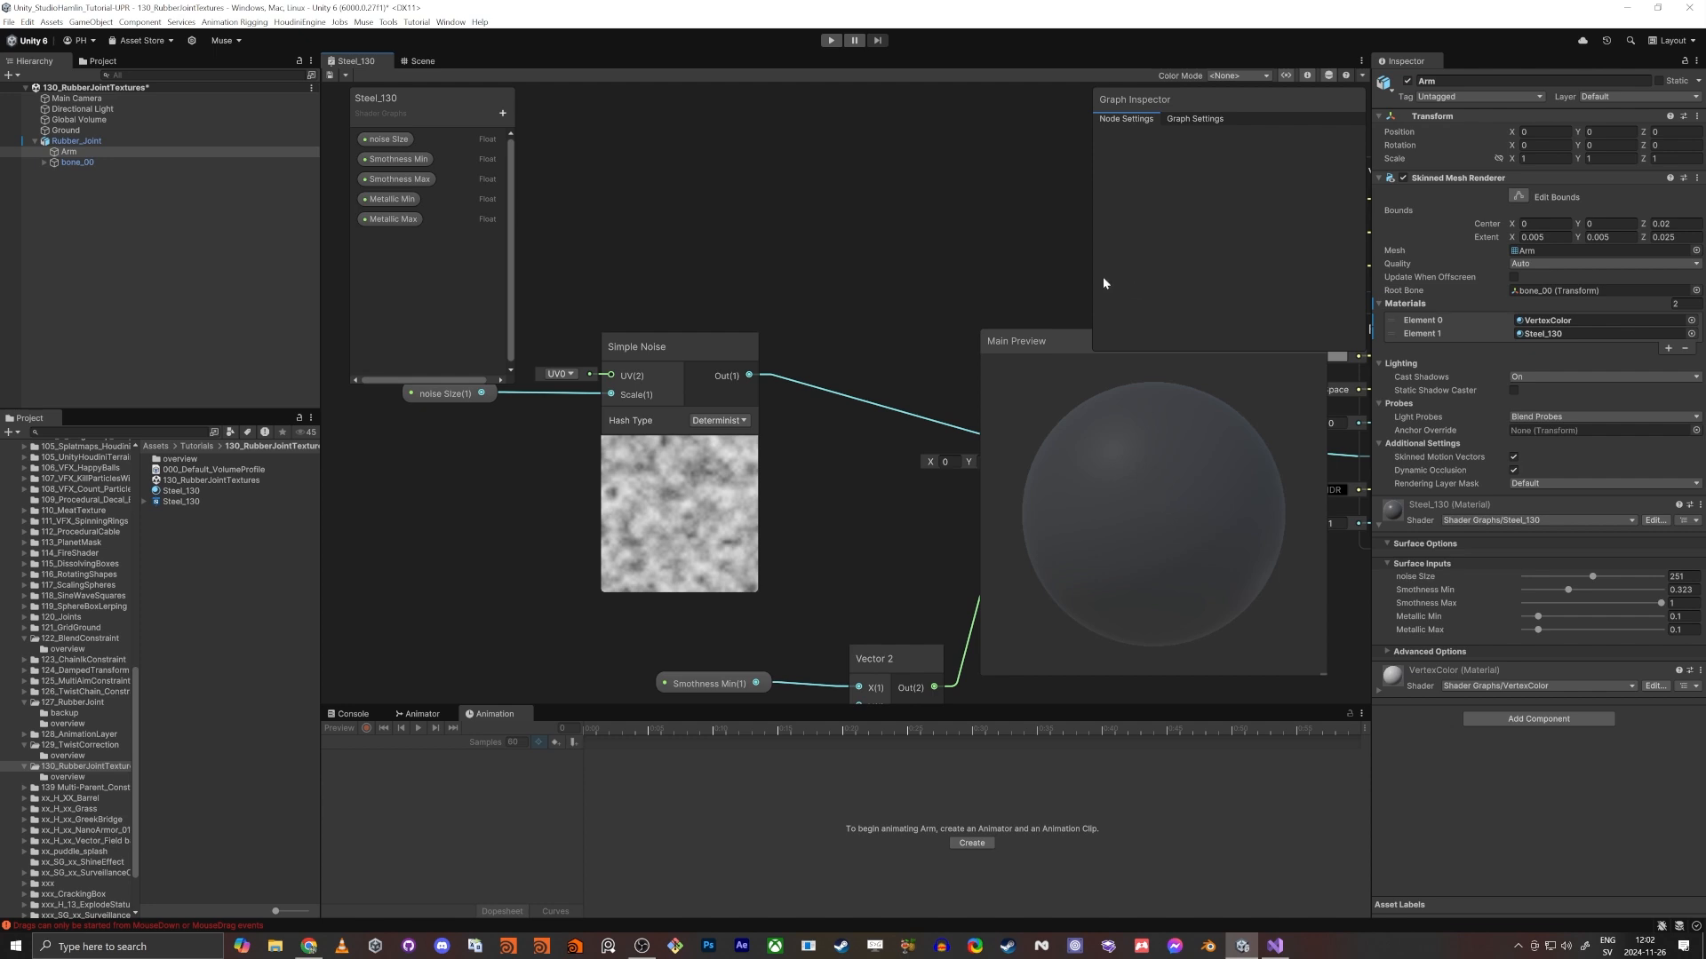
{"action": "left_click", "coordinate": [1329, 76]}
{"action": "key", "text": "shift+space"}
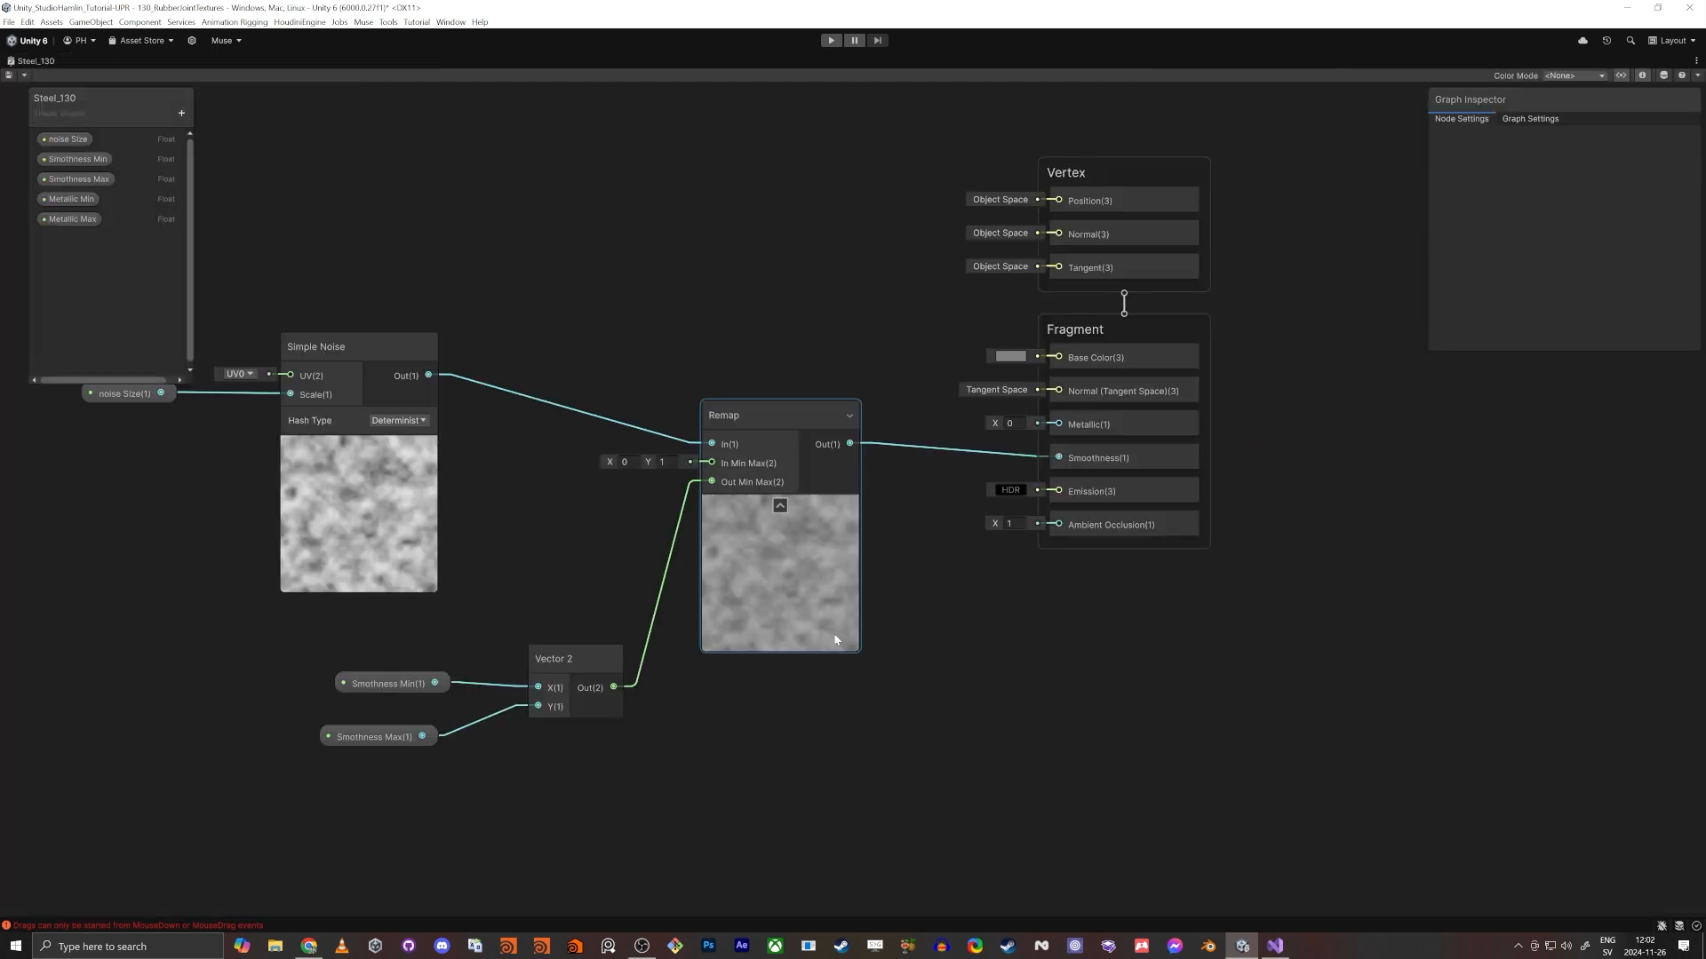
- Collapse the Remap node's preview and tidy the Remap, Vector 2, Smothness Min and Smothness Max nodes into a compact group
{"action": "middle_click_drag", "start_coordinate": [931, 759], "coordinate": [1220, 744]}
{"action": "scroll", "coordinate": [1220, 744], "scroll_direction": "down", "scroll_amount": 2}
{"action": "left_click_drag", "start_coordinate": [571, 416], "coordinate": [855, 522]}
{"action": "left_click_drag", "start_coordinate": [805, 438], "coordinate": [878, 467]}
{"action": "left_click_drag", "start_coordinate": [823, 732], "coordinate": [844, 723]}
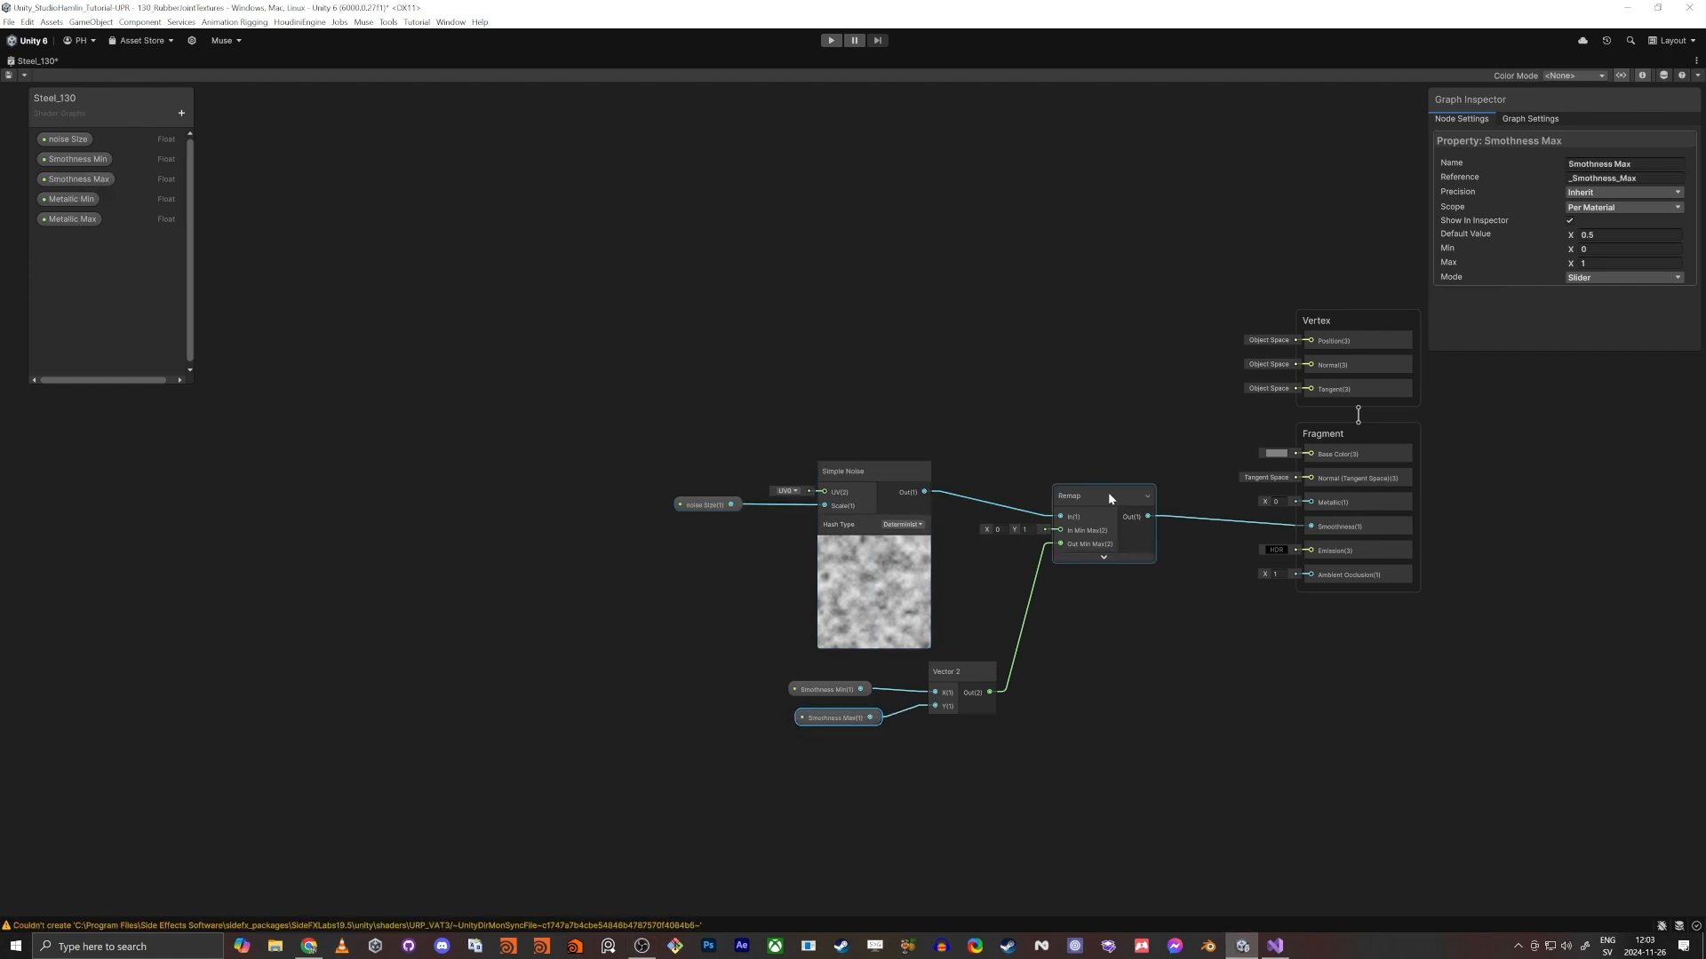
{"action": "left_click_drag", "start_coordinate": [1107, 493], "coordinate": [1115, 524]}
- Move the noise SIze and Simple Noise nodes farther left to free space before the Remap node
{"action": "left_click_drag", "start_coordinate": [586, 430], "coordinate": [819, 561]}
{"action": "left_click_drag", "start_coordinate": [866, 471], "coordinate": [682, 429]}
{"action": "middle_click_drag", "start_coordinate": [1116, 439], "coordinate": [996, 431]}
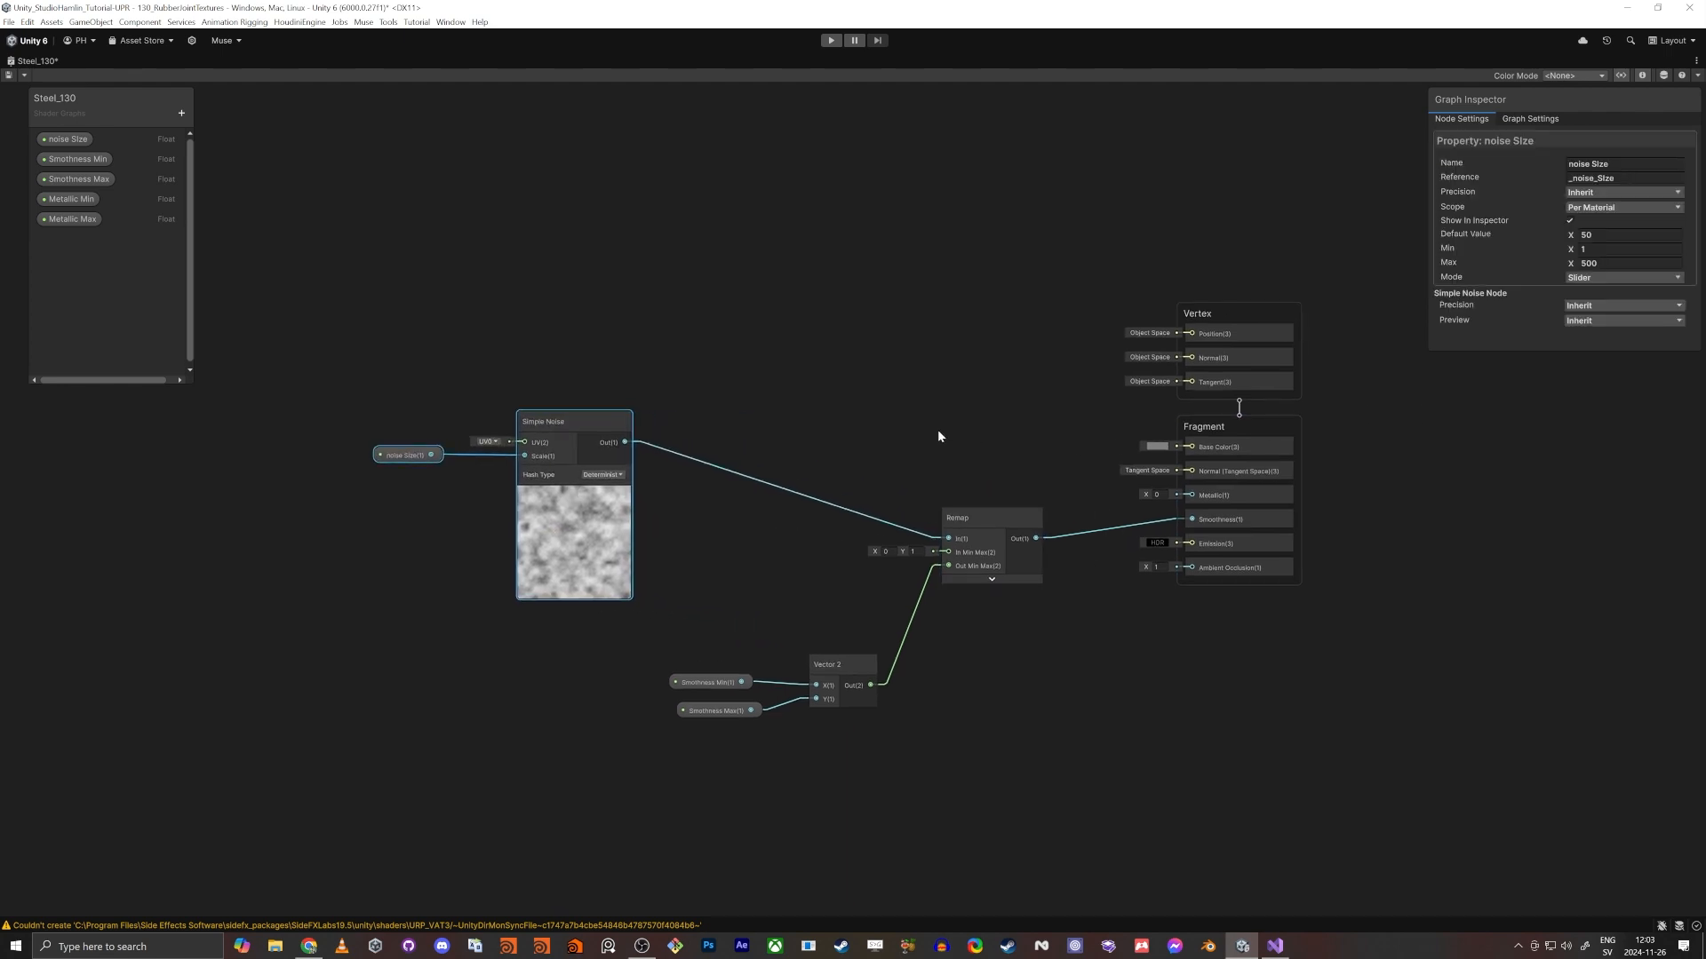
- Add a second Remap node above the existing one, collapse its preview and connect its output to the Fragment's Metallic input
{"action": "left_click", "coordinate": [877, 414]}
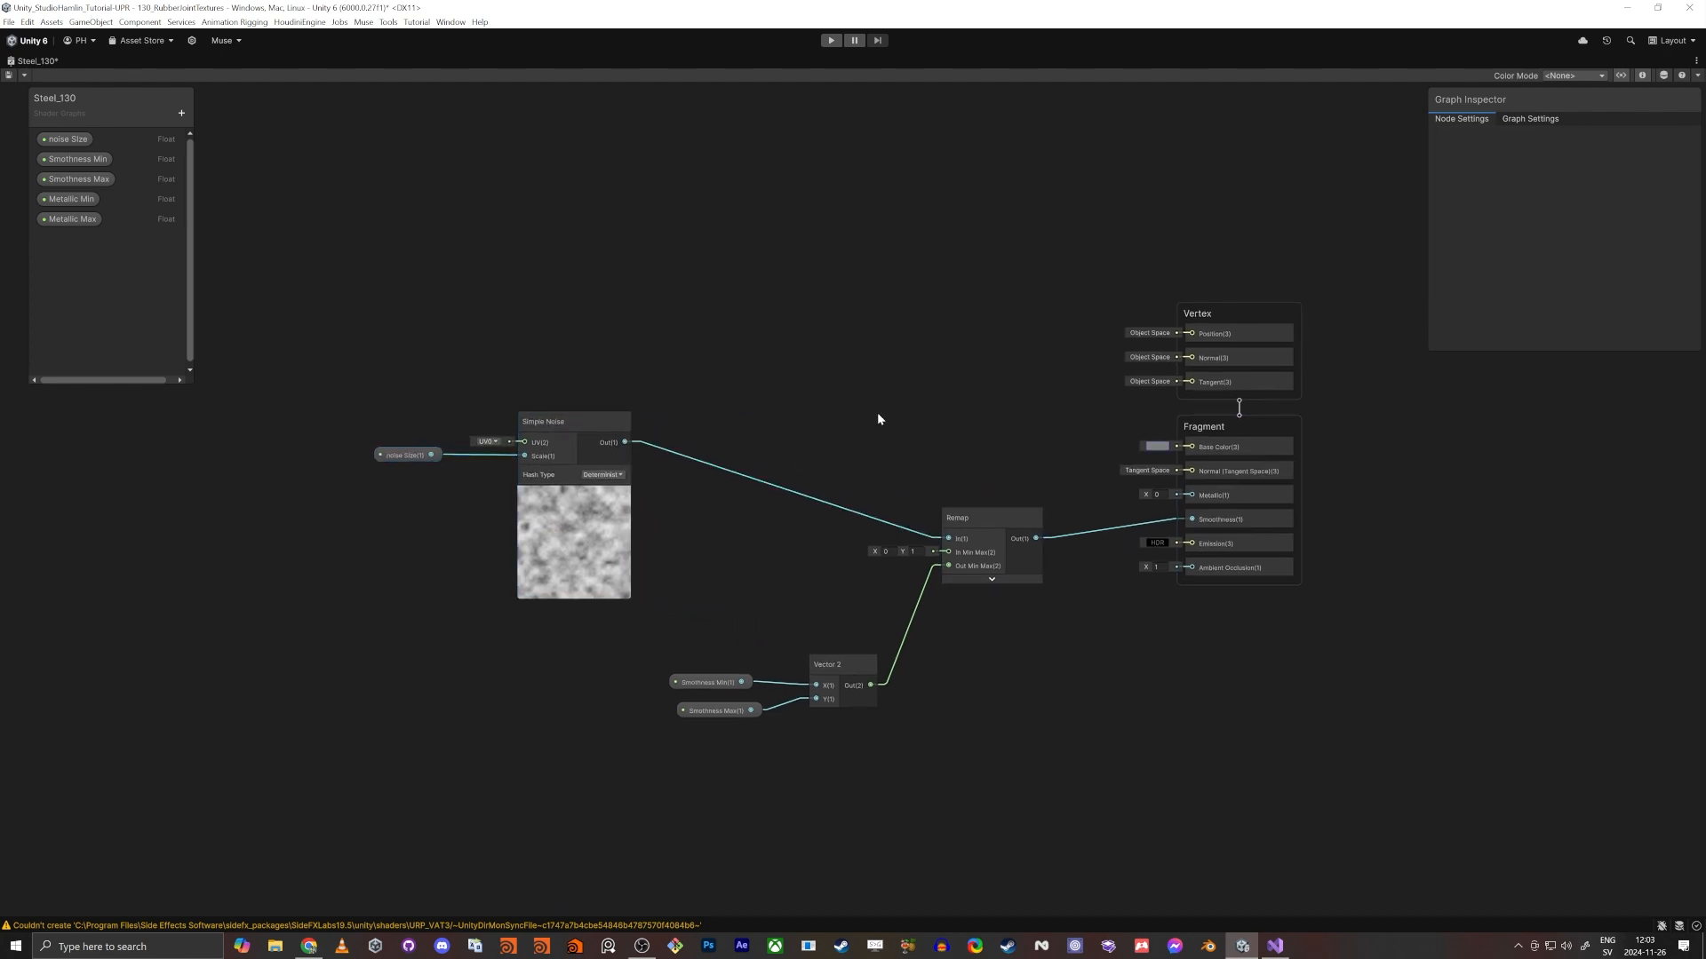
{"action": "key", "text": "space"}
{"action": "key", "text": "space"}
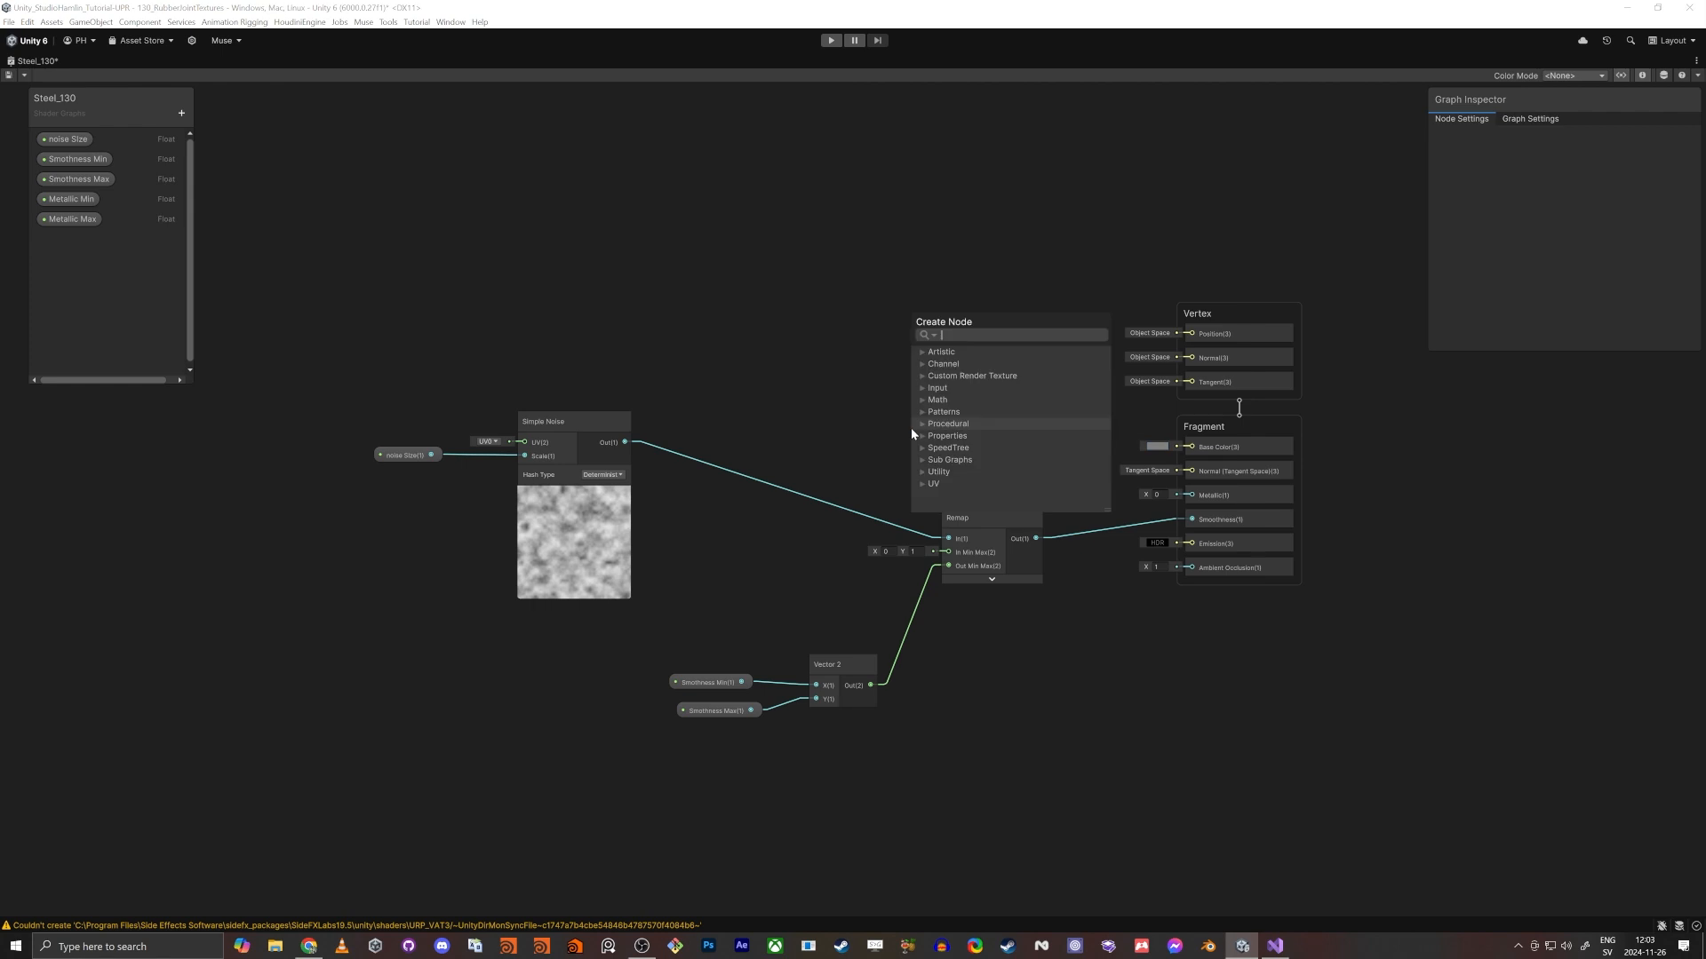
{"action": "type", "text": "remap"}
{"action": "key", "text": "Return"}
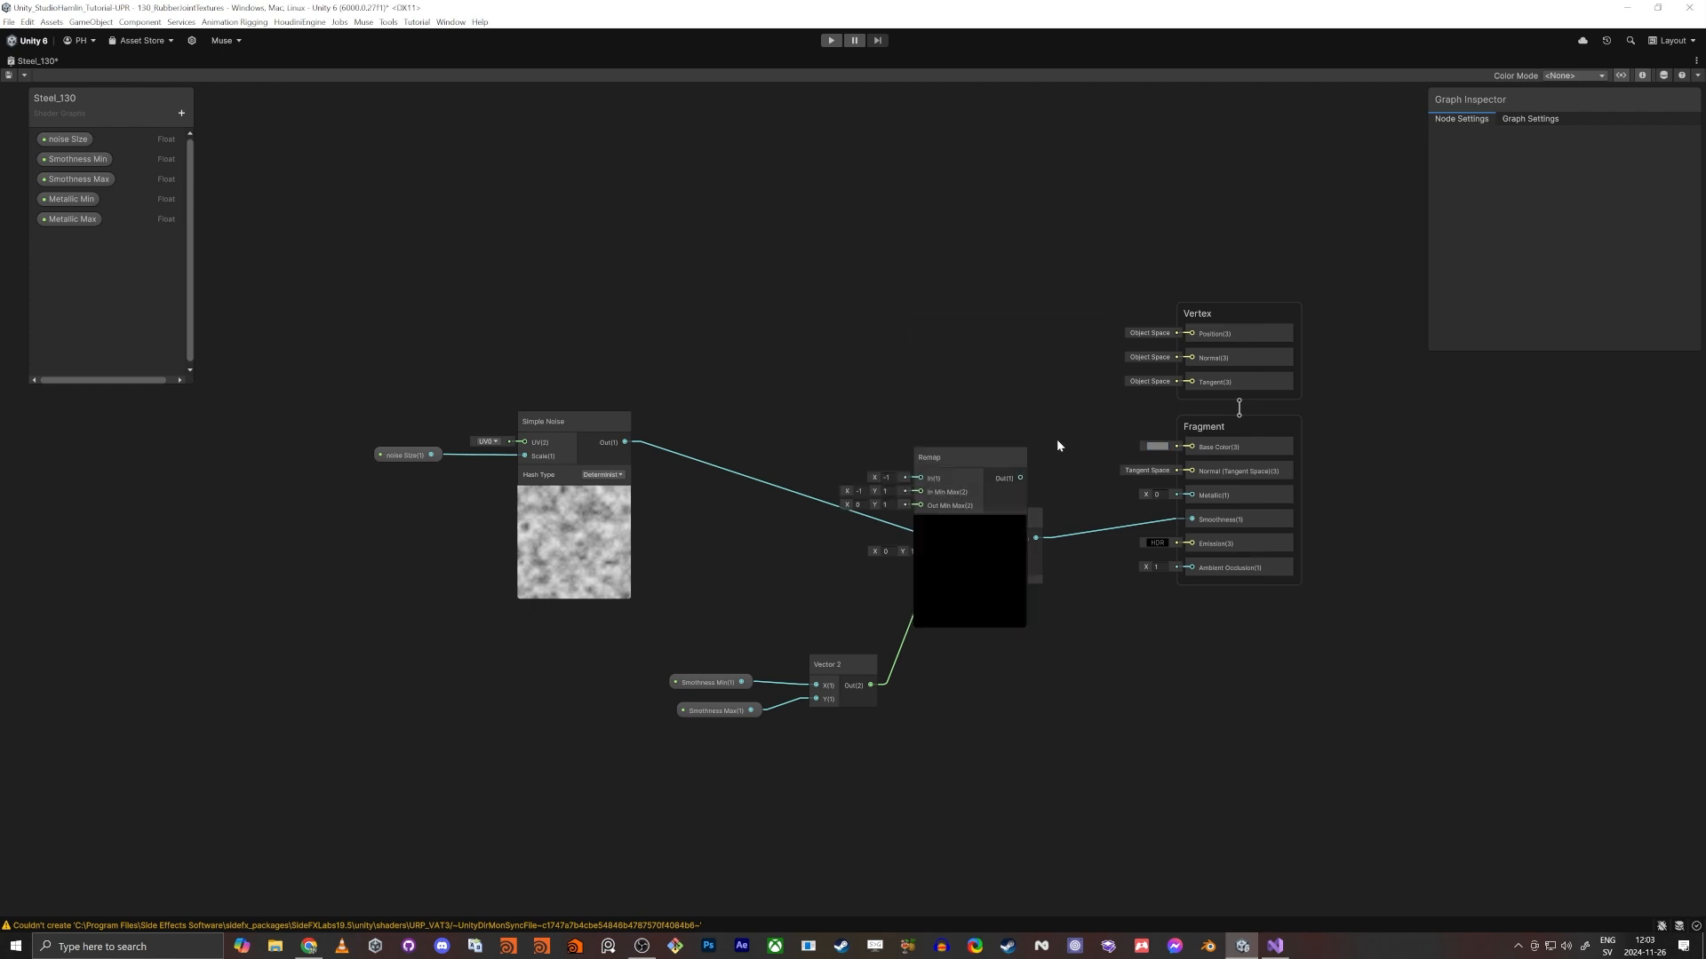
{"action": "left_click", "coordinate": [970, 524]}
{"action": "left_click_drag", "start_coordinate": [978, 459], "coordinate": [981, 388]}
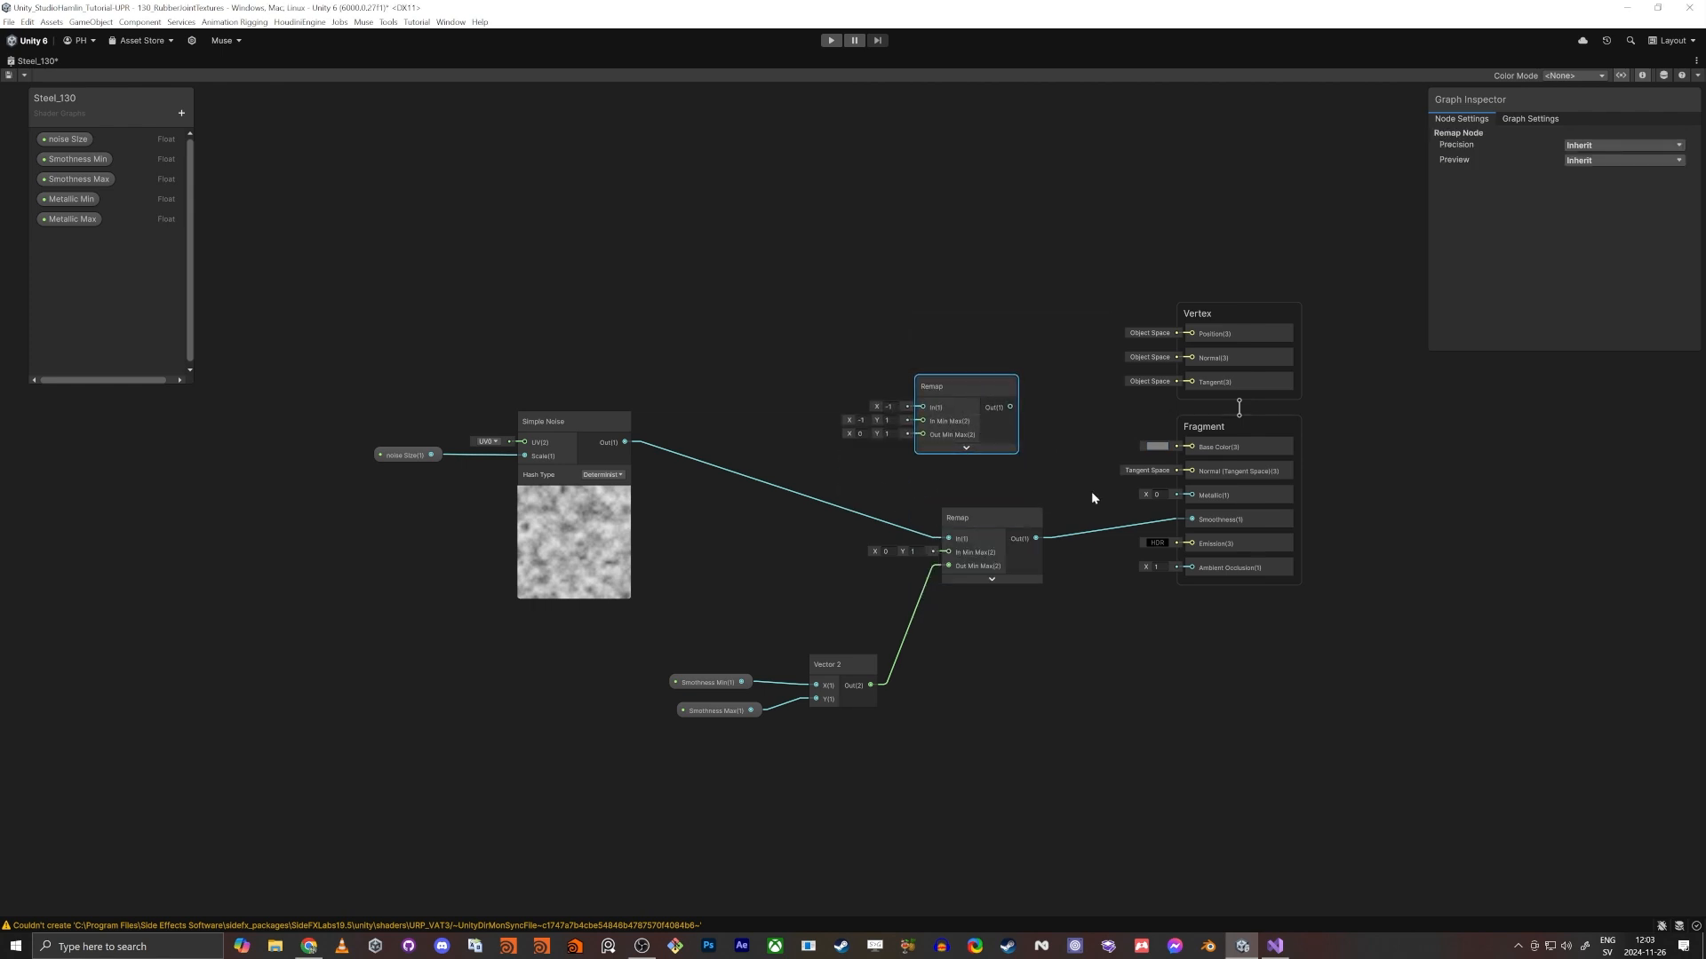
{"action": "left_click_drag", "start_coordinate": [1189, 495], "coordinate": [1011, 408]}
- Place the Metallic Min and Metallic Max properties in the graph beside the upper Remap node
{"action": "left_click_drag", "start_coordinate": [68, 198], "coordinate": [701, 403]}
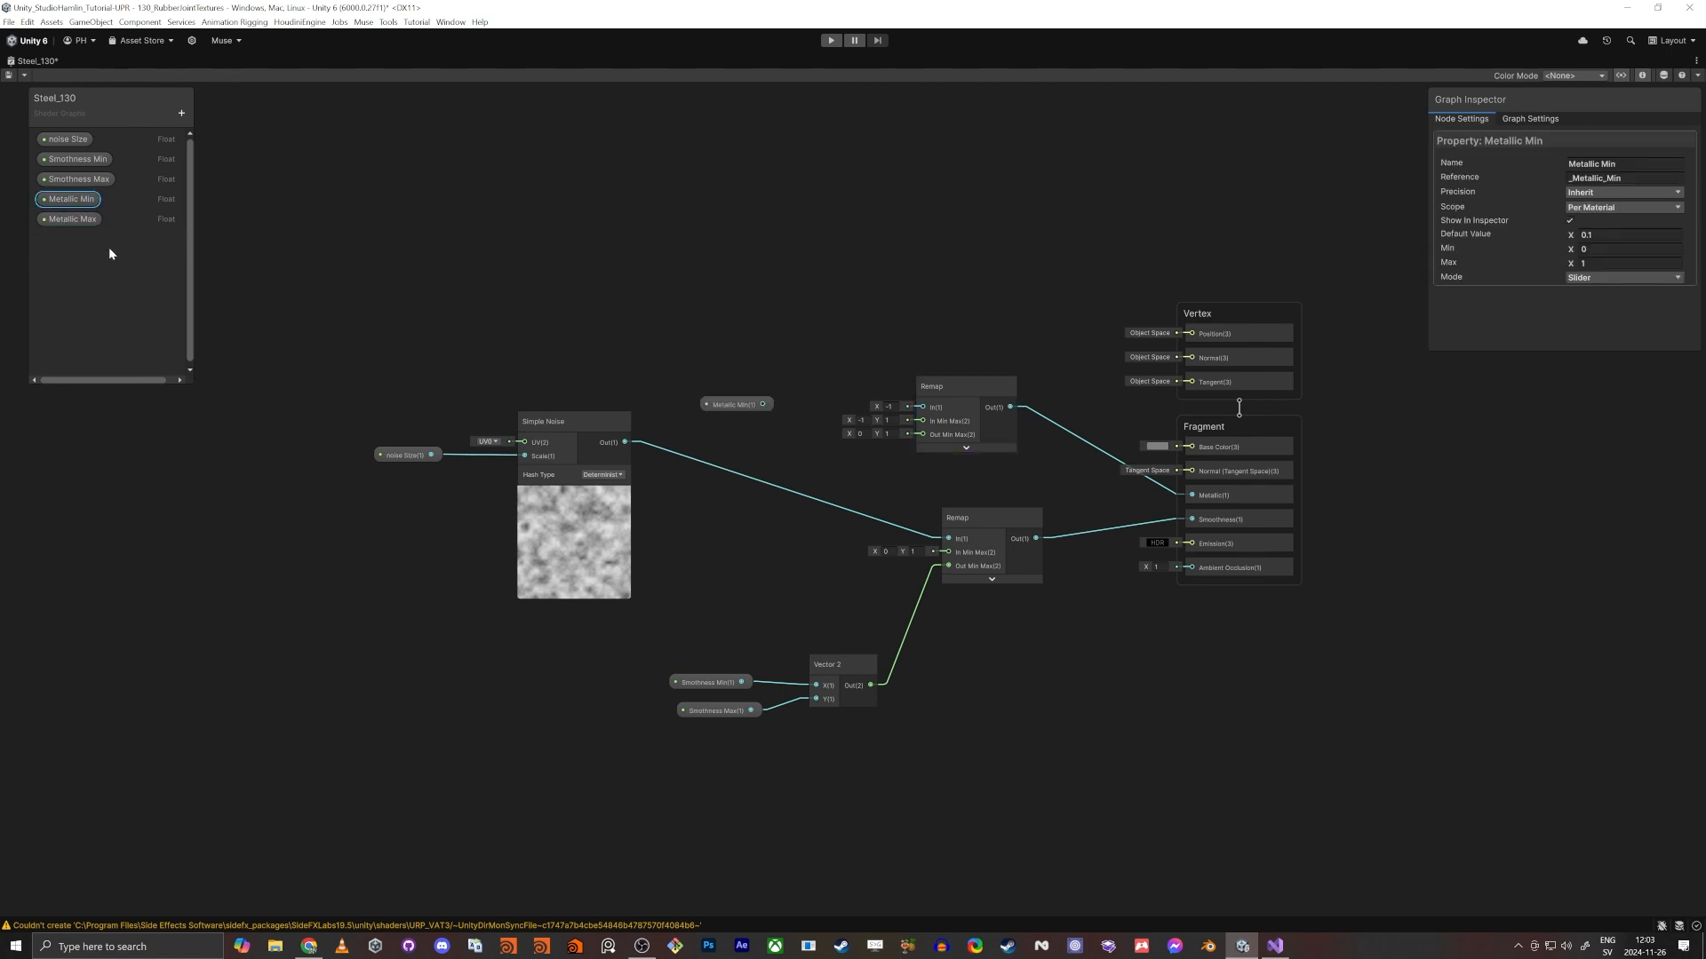
{"action": "left_click_drag", "start_coordinate": [73, 219], "coordinate": [730, 432]}
{"action": "scroll", "coordinate": [822, 485], "scroll_direction": "up", "scroll_amount": 5}
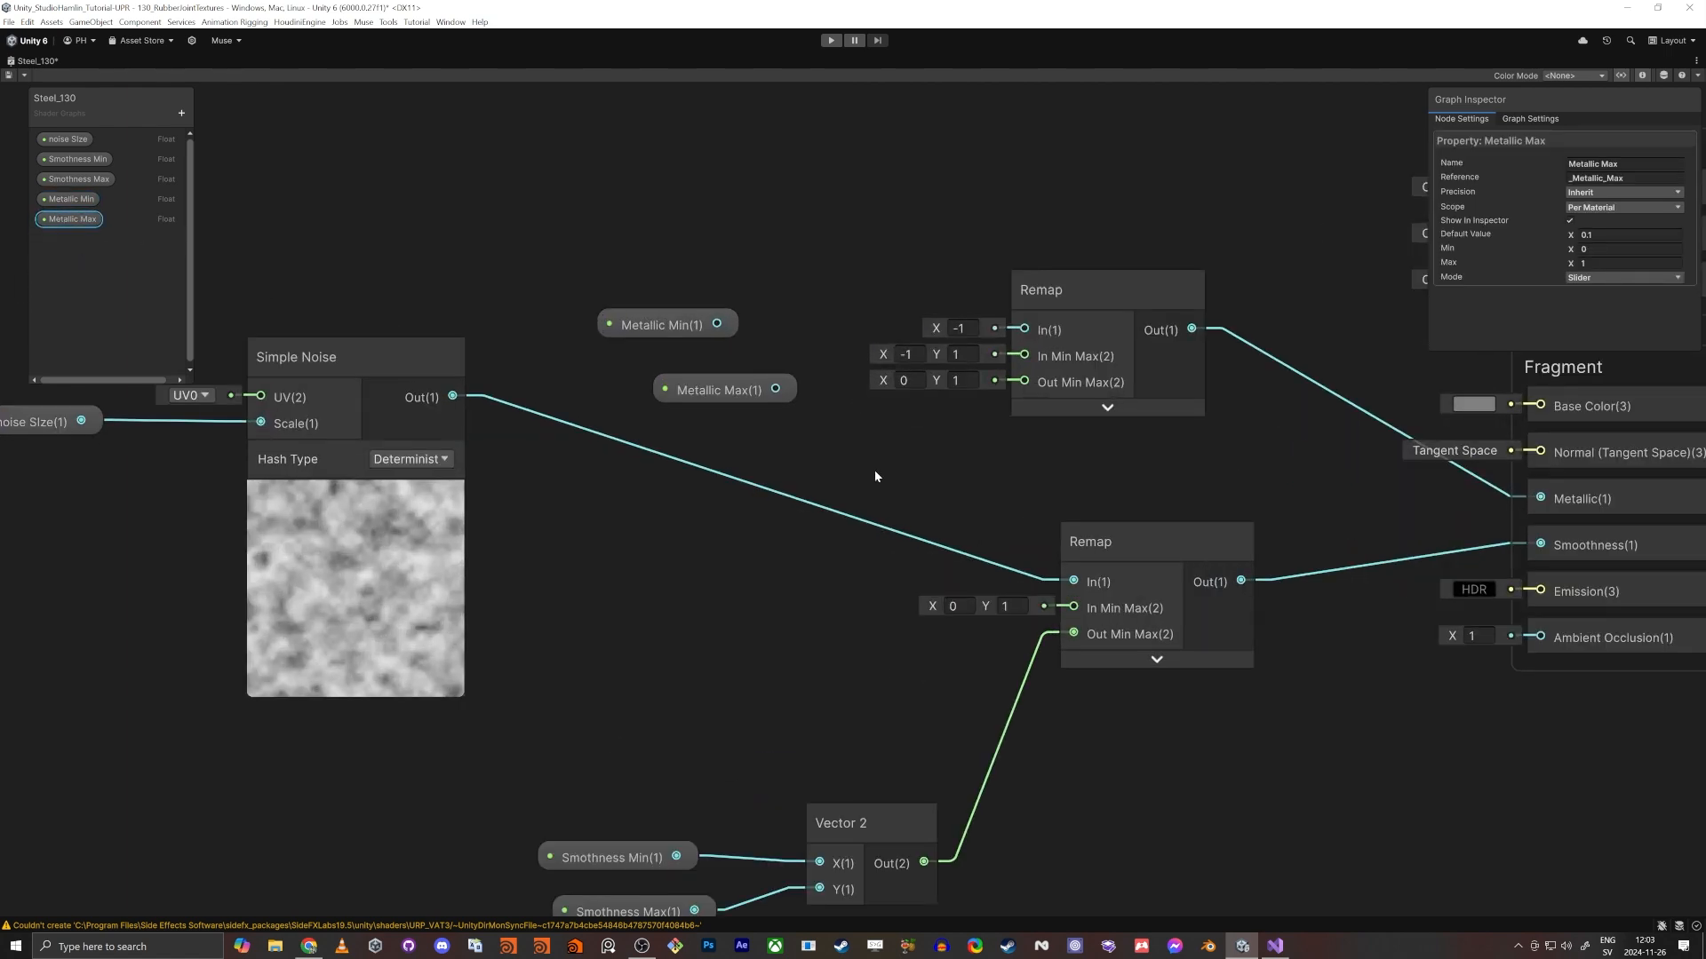
- Add a Vector 2 node and feed Metallic Min into its X and Metallic Max into its Y
{"action": "middle_click_drag", "start_coordinate": [889, 477], "coordinate": [913, 488]}
{"action": "left_click", "coordinate": [915, 489]}
{"action": "key", "text": "space"}
{"action": "type", "text": "vec"}
{"action": "key", "text": "Return"}
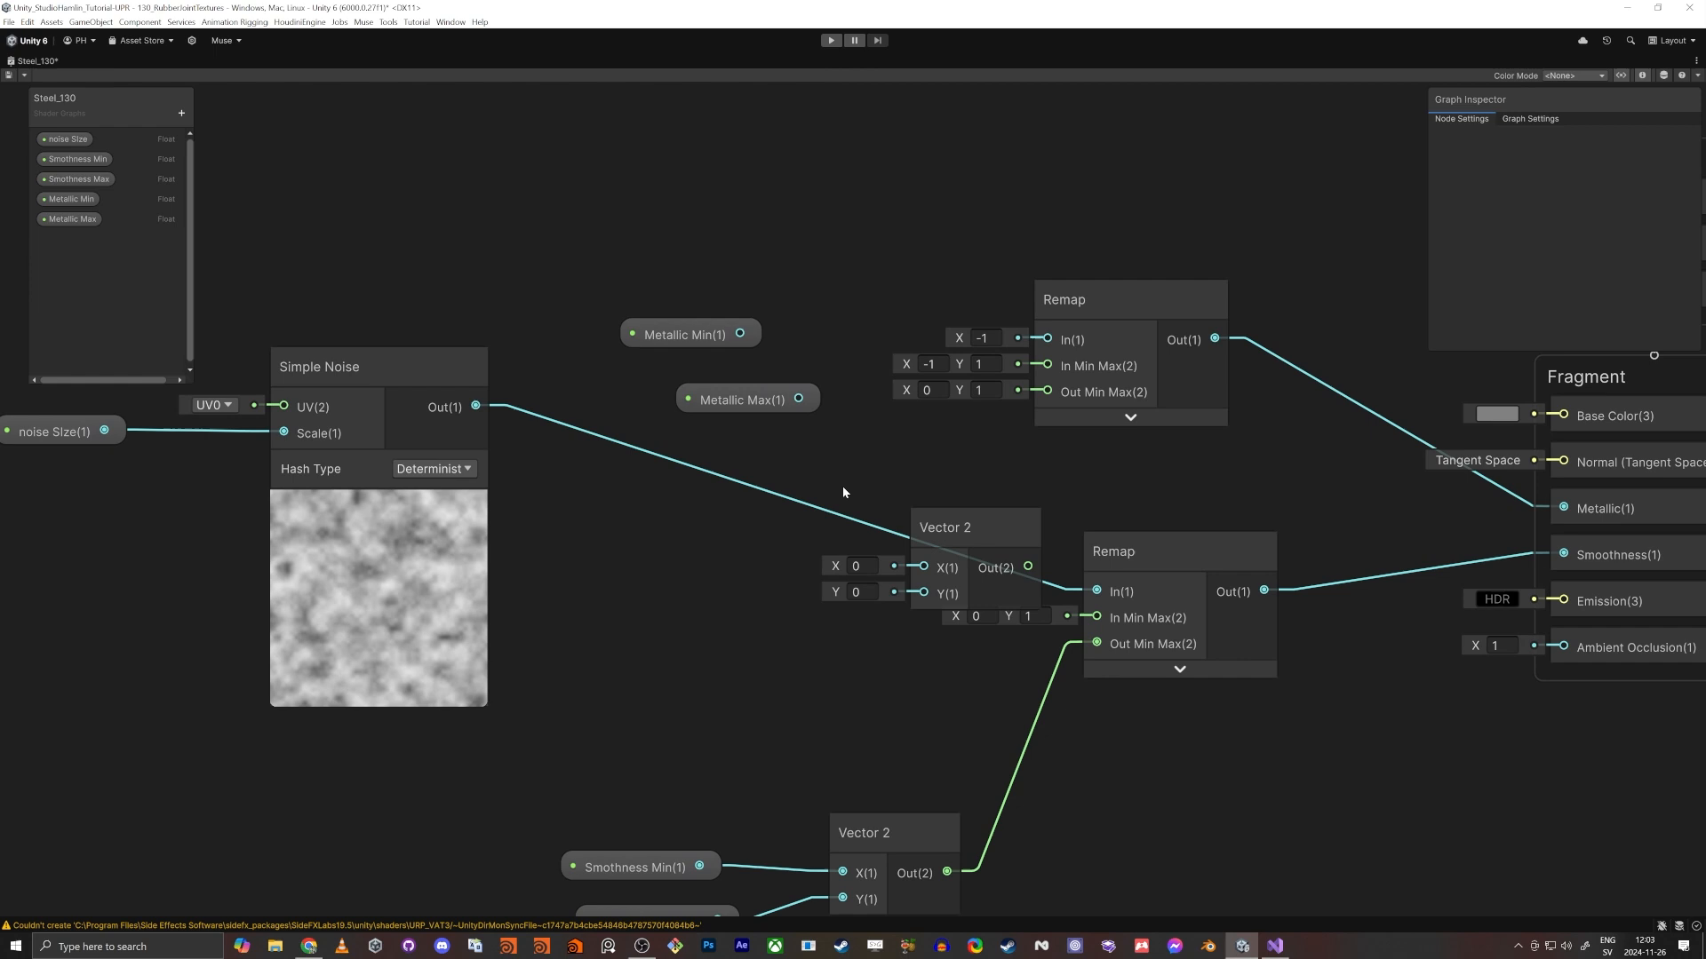
{"action": "left_click_drag", "start_coordinate": [799, 398], "coordinate": [744, 334]}
{"action": "left_click_drag", "start_coordinate": [749, 393], "coordinate": [723, 392]}
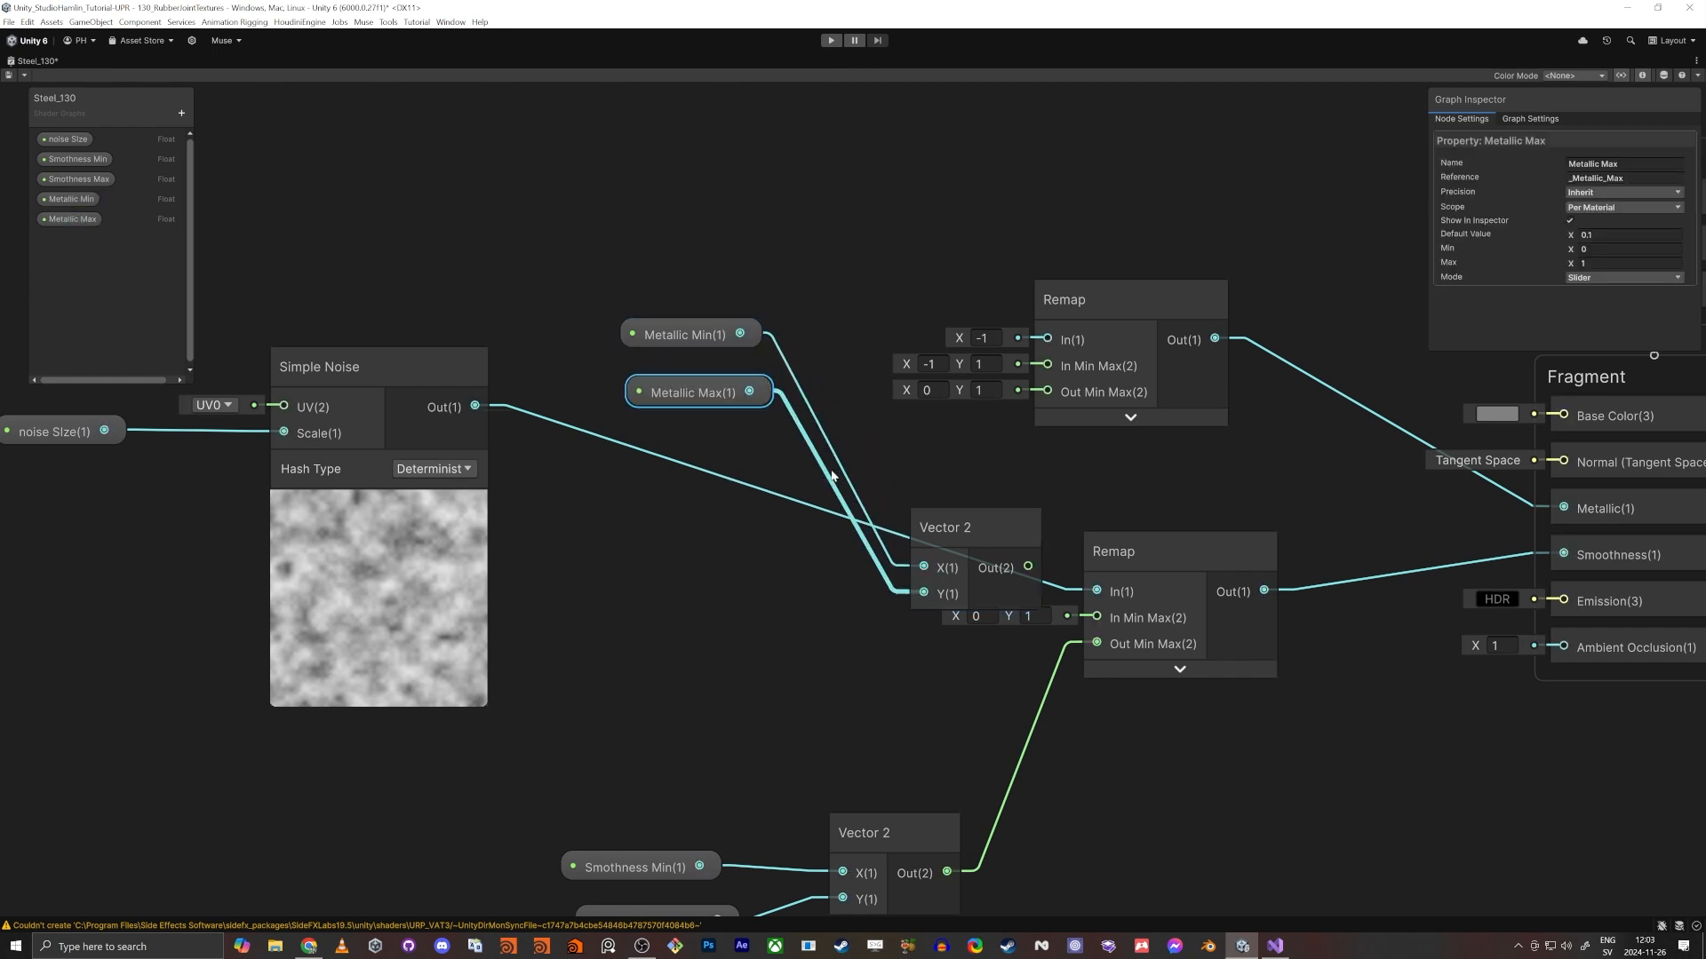
- Move the Metallic Vector 2 group below the upper Remap node and connect its output to Out Min Max
{"action": "left_click_drag", "start_coordinate": [976, 520], "coordinate": [872, 311]}
{"action": "left_click_drag", "start_coordinate": [589, 227], "coordinate": [1050, 392]}
{"action": "left_click", "coordinate": [973, 453]}
- Set the upper Remap's In Min Max X to 0 and connect the Simple Noise output to its In
{"action": "left_click", "coordinate": [928, 365]}
{"action": "type", "text": "0"}
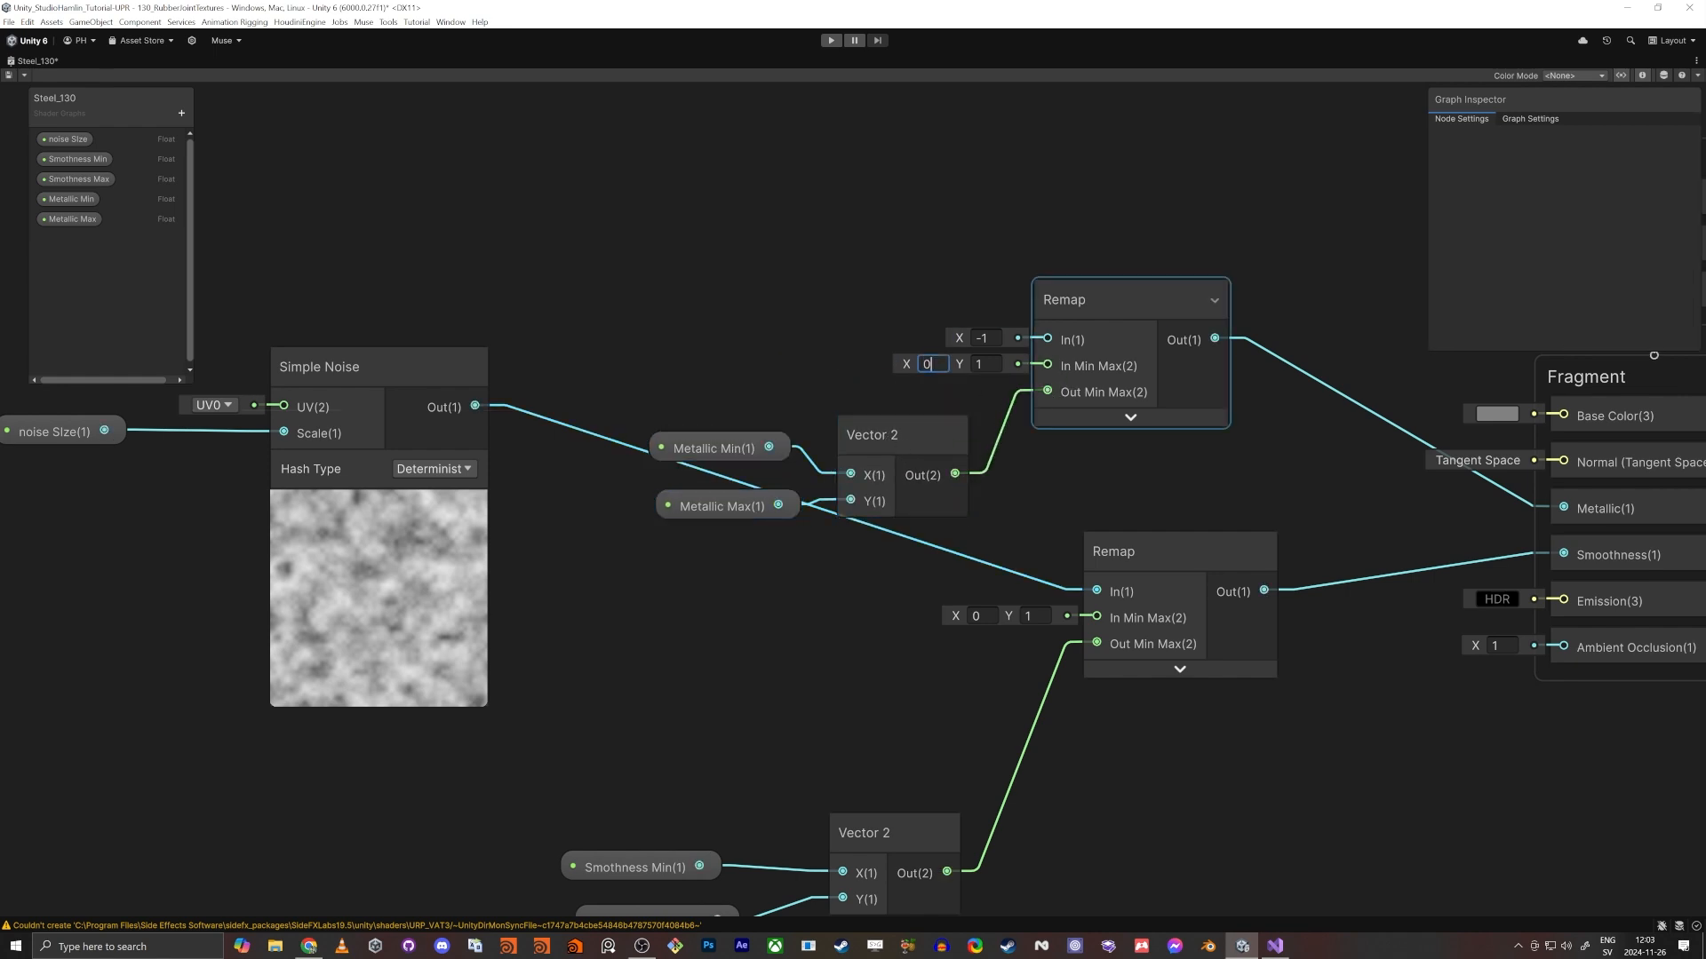
{"action": "key", "text": "Return"}
{"action": "left_click_drag", "start_coordinate": [1048, 338], "coordinate": [478, 407]}
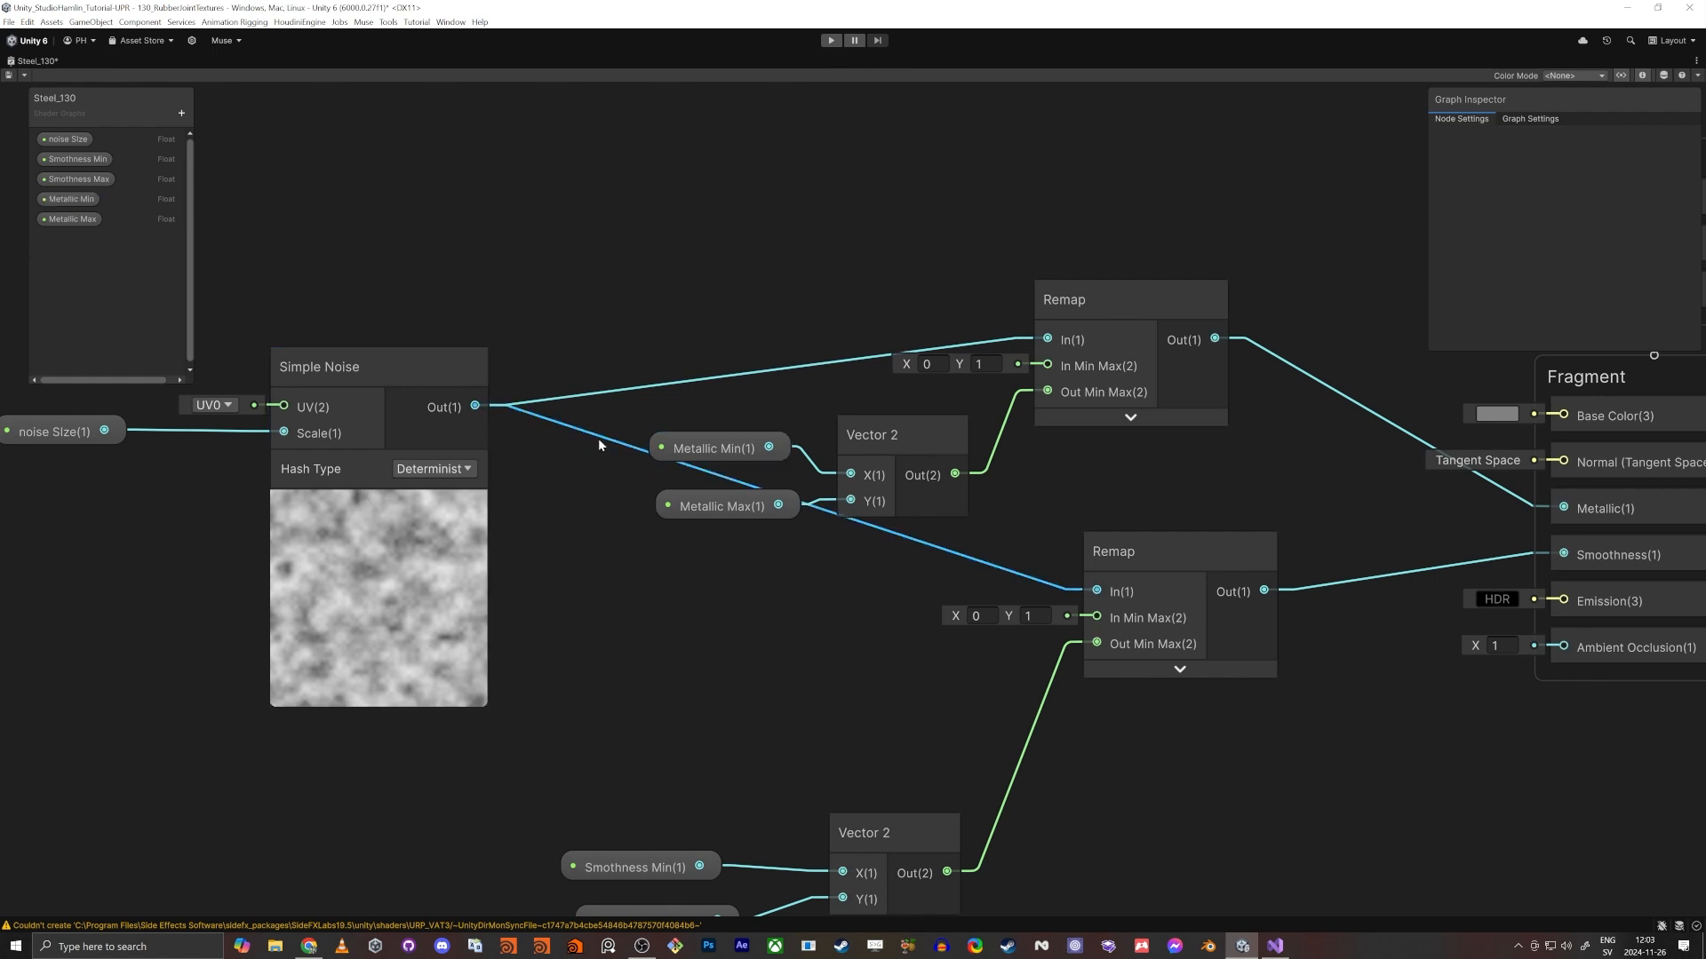
{"action": "left_click_drag", "start_coordinate": [608, 445], "coordinate": [700, 610]}
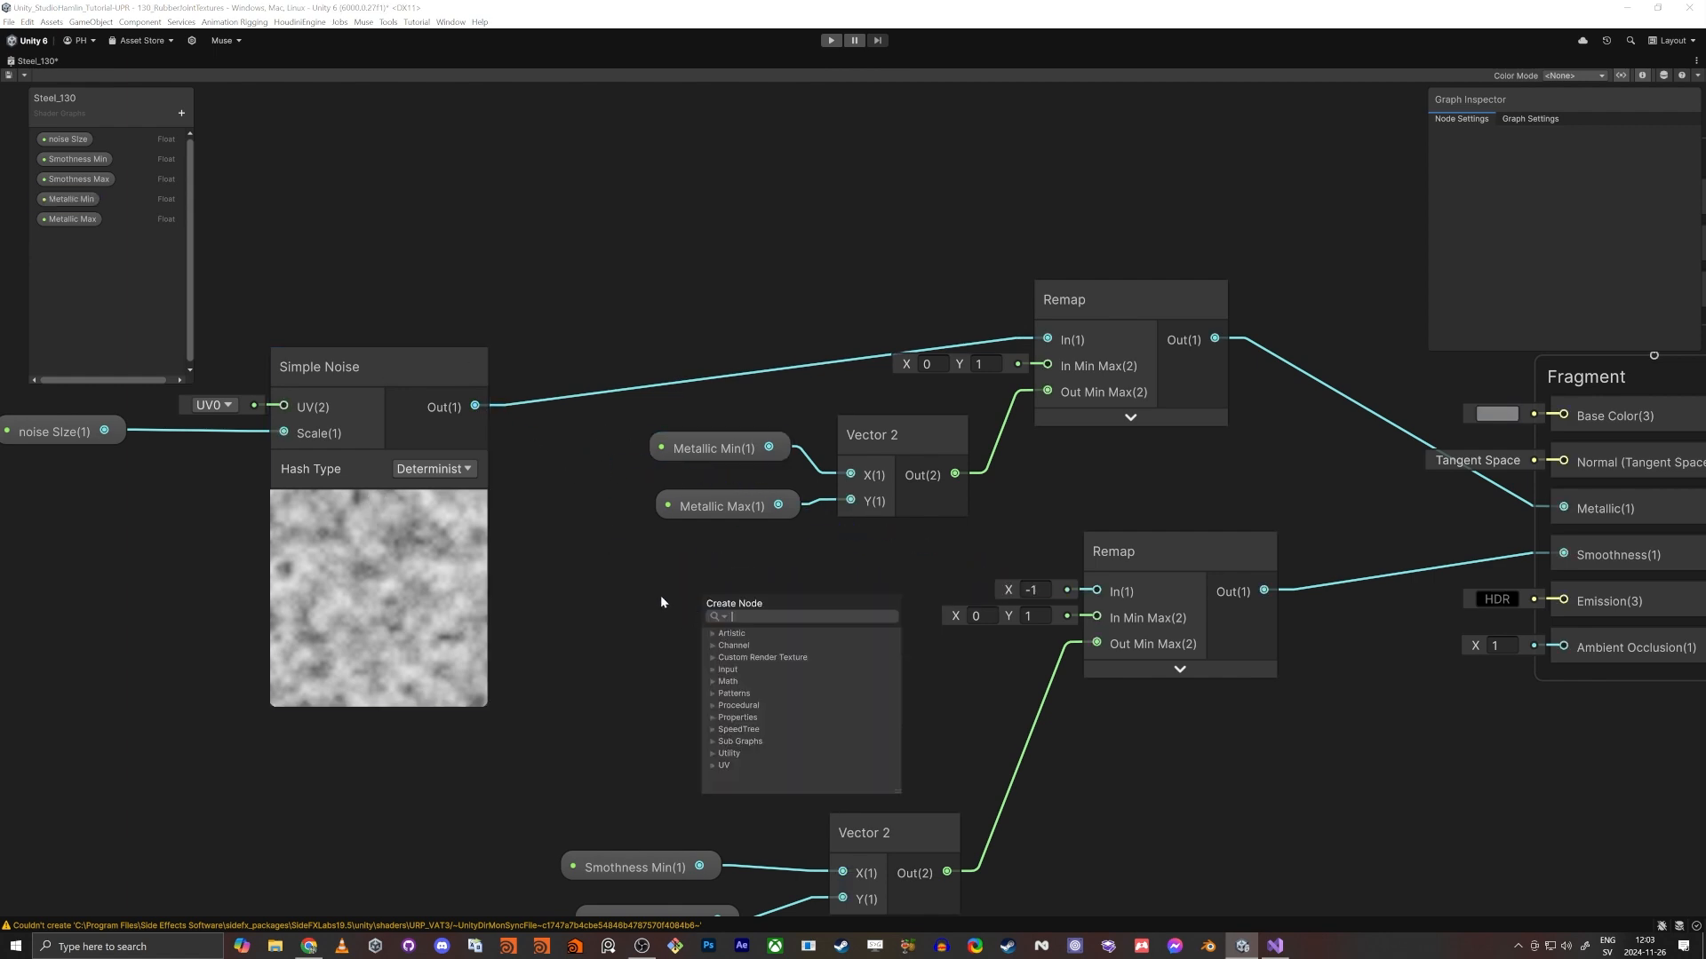
{"action": "left_click", "coordinate": [648, 588]}
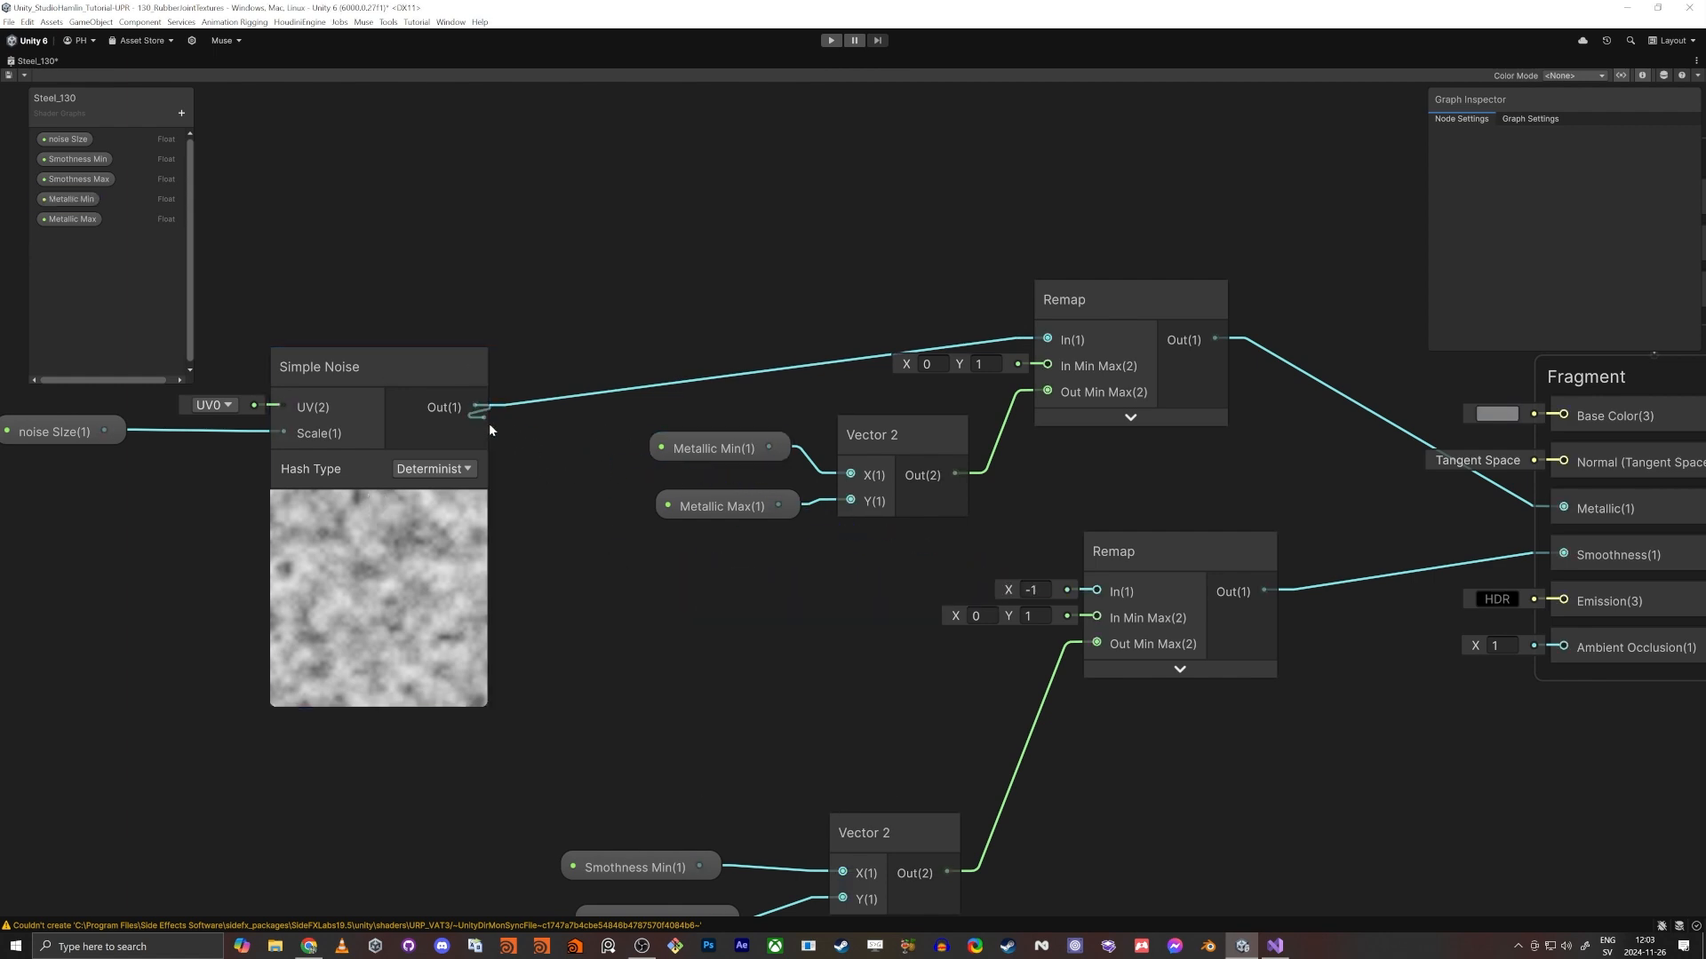
{"action": "left_click_drag", "start_coordinate": [477, 406], "coordinate": [1121, 591]}
- Add a redirect node to the wire from Simple Noise to the lower Remap and route it below the Metallic nodes
{"action": "left_click_drag", "start_coordinate": [404, 382], "coordinate": [280, 337]}
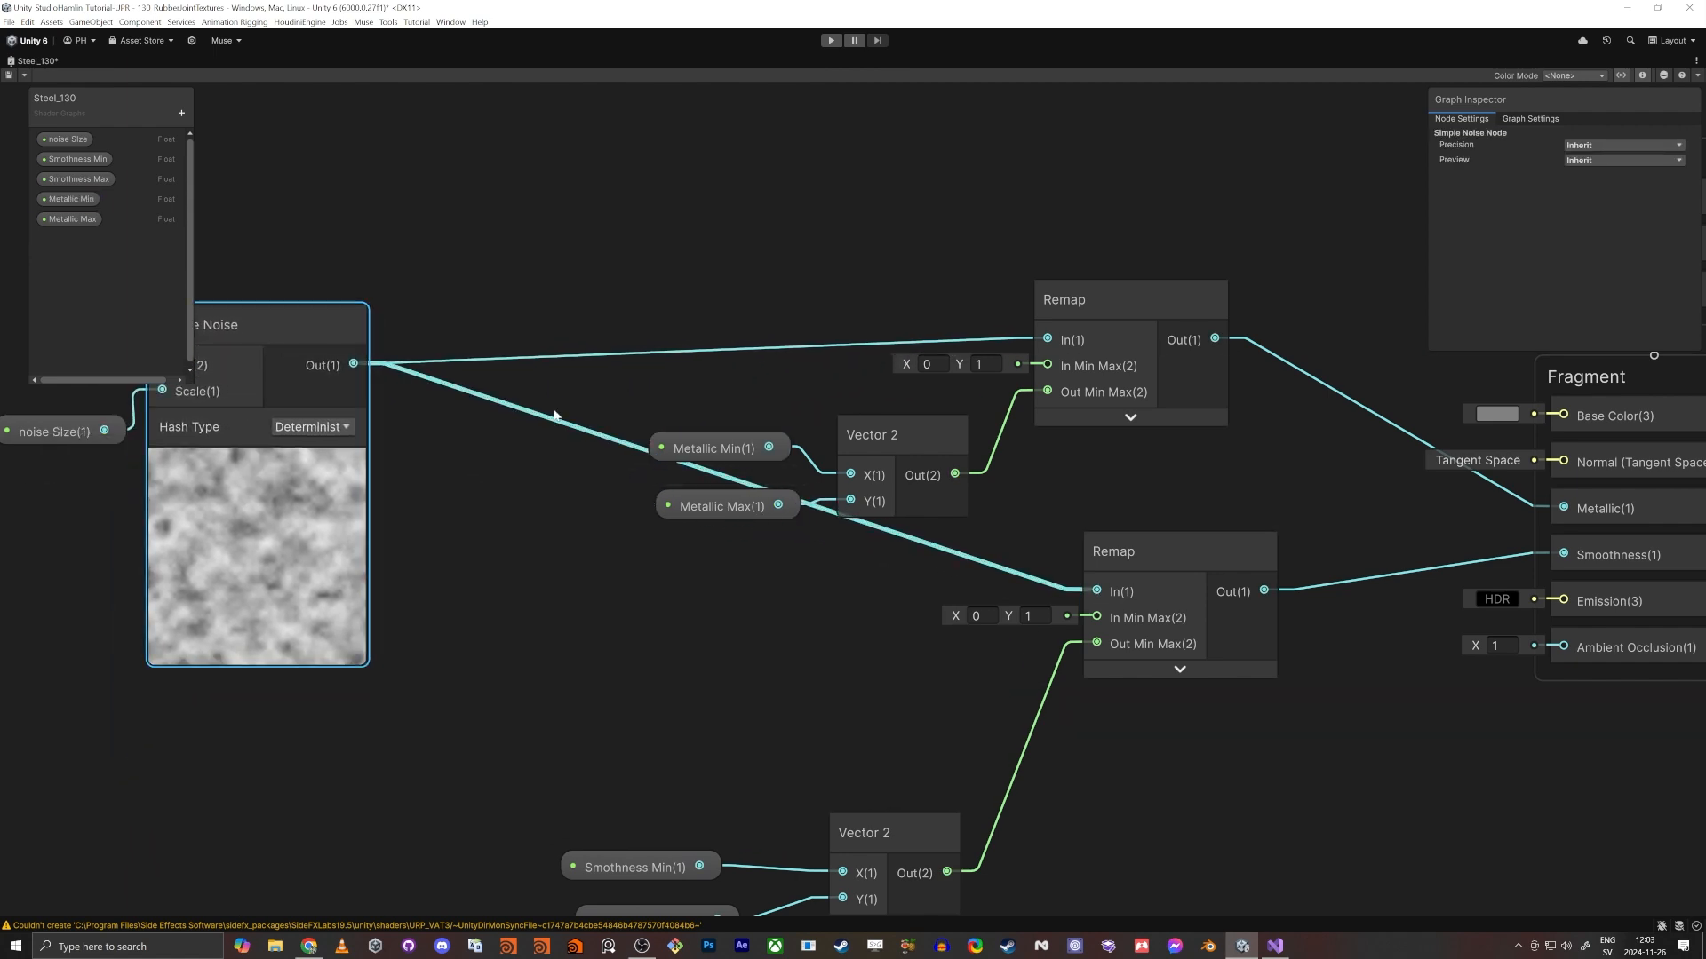
{"action": "left_click", "coordinate": [547, 569]}
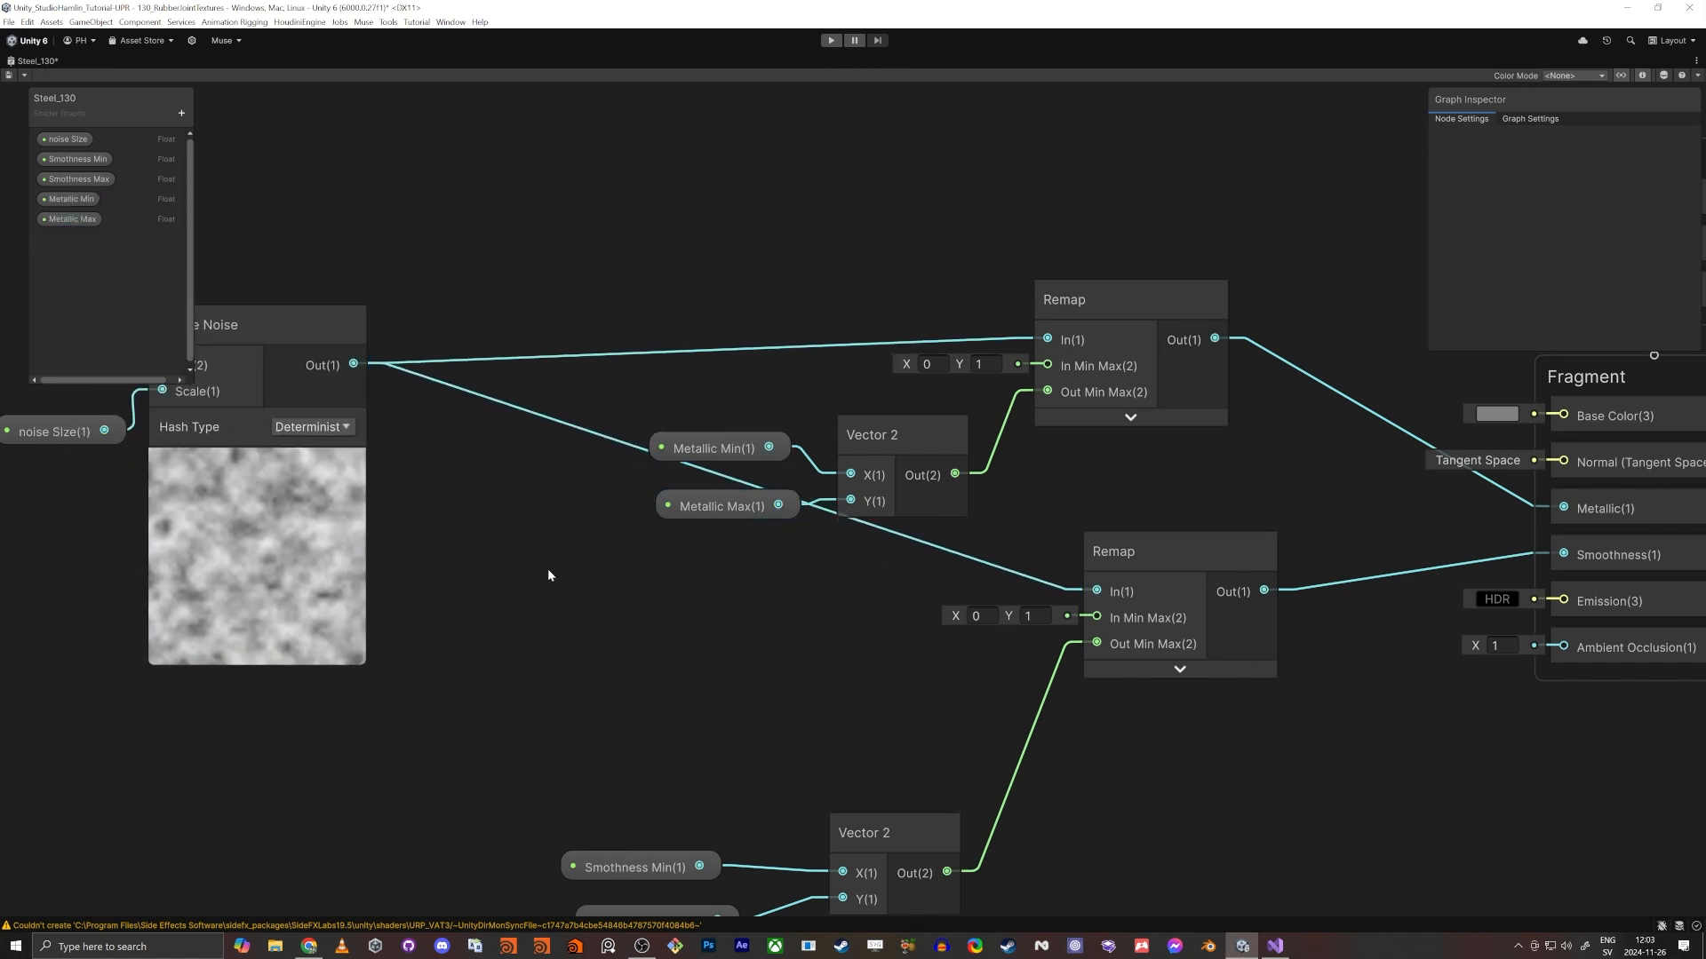
{"action": "right_click", "coordinate": [581, 437]}
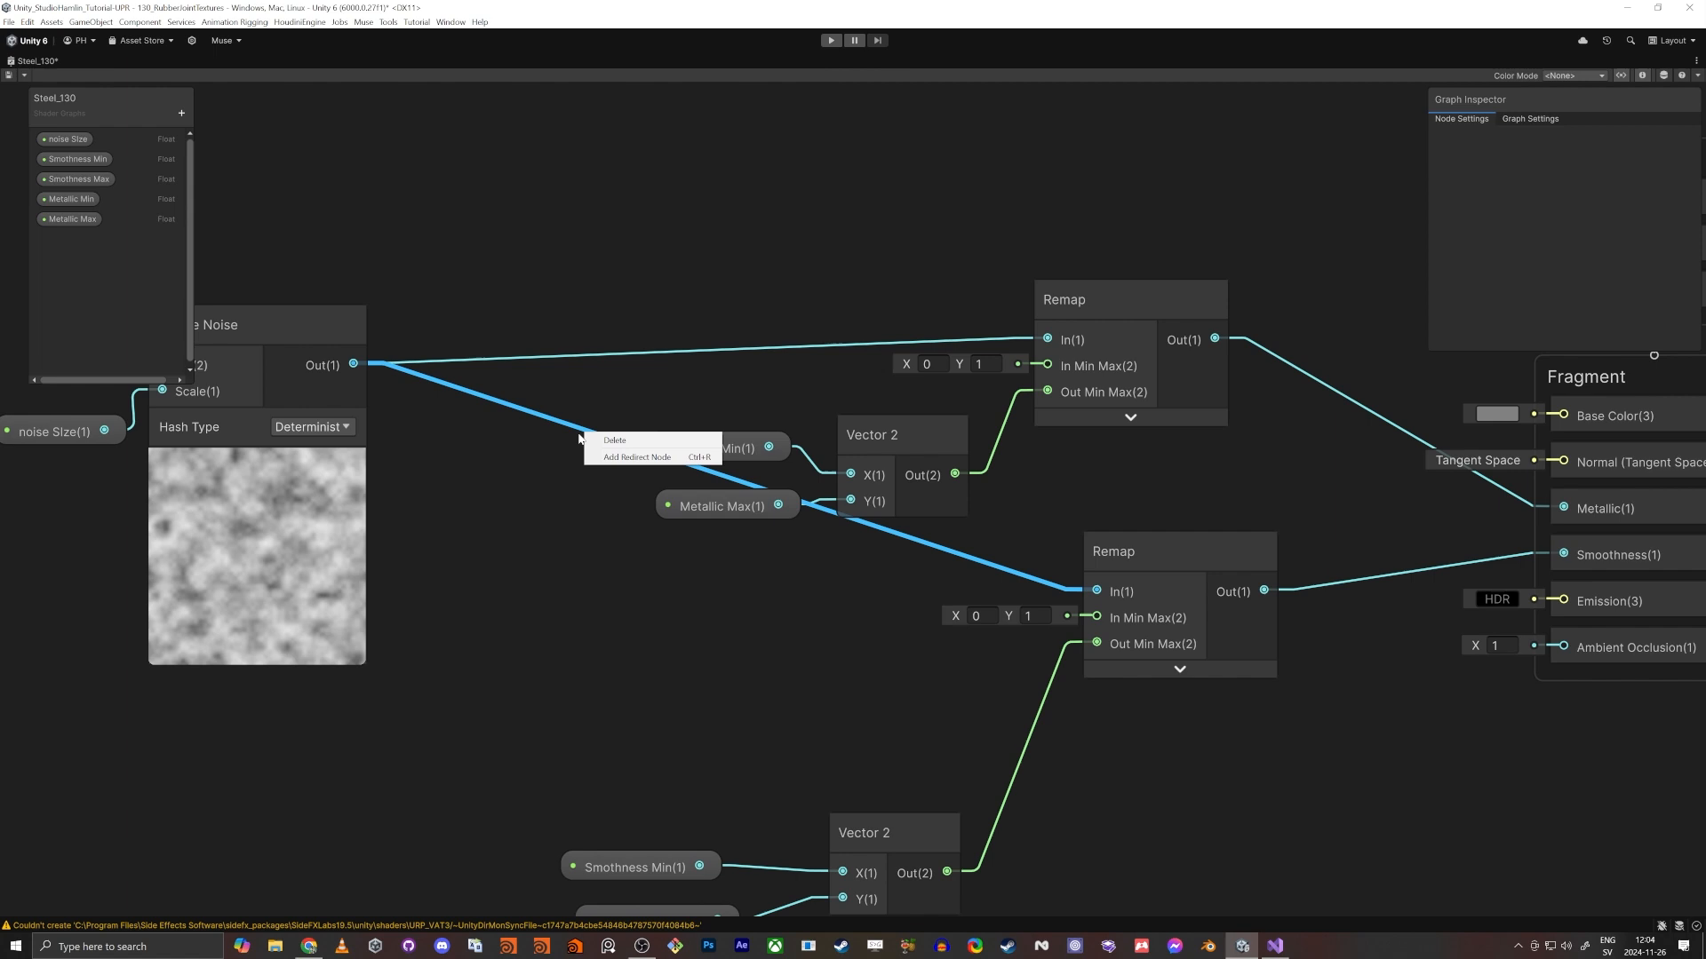
{"action": "left_click", "coordinate": [635, 456]}
{"action": "left_click_drag", "start_coordinate": [573, 435], "coordinate": [532, 570]}
- Reposition the Simple Noise and noise SIze nodes together, leaving clear space before the redirect node
{"action": "middle_click_drag", "start_coordinate": [424, 423], "coordinate": [568, 434]}
{"action": "middle_click_drag", "start_coordinate": [374, 276], "coordinate": [487, 274]}
{"action": "left_click_drag", "start_coordinate": [487, 279], "coordinate": [298, 464]}
{"action": "left_click_drag", "start_coordinate": [570, 334], "coordinate": [636, 295]}
- Add a Color property named Color, place it near the Fragment block and connect it to Base Color
{"action": "middle_click_drag", "start_coordinate": [1066, 728], "coordinate": [948, 669]}
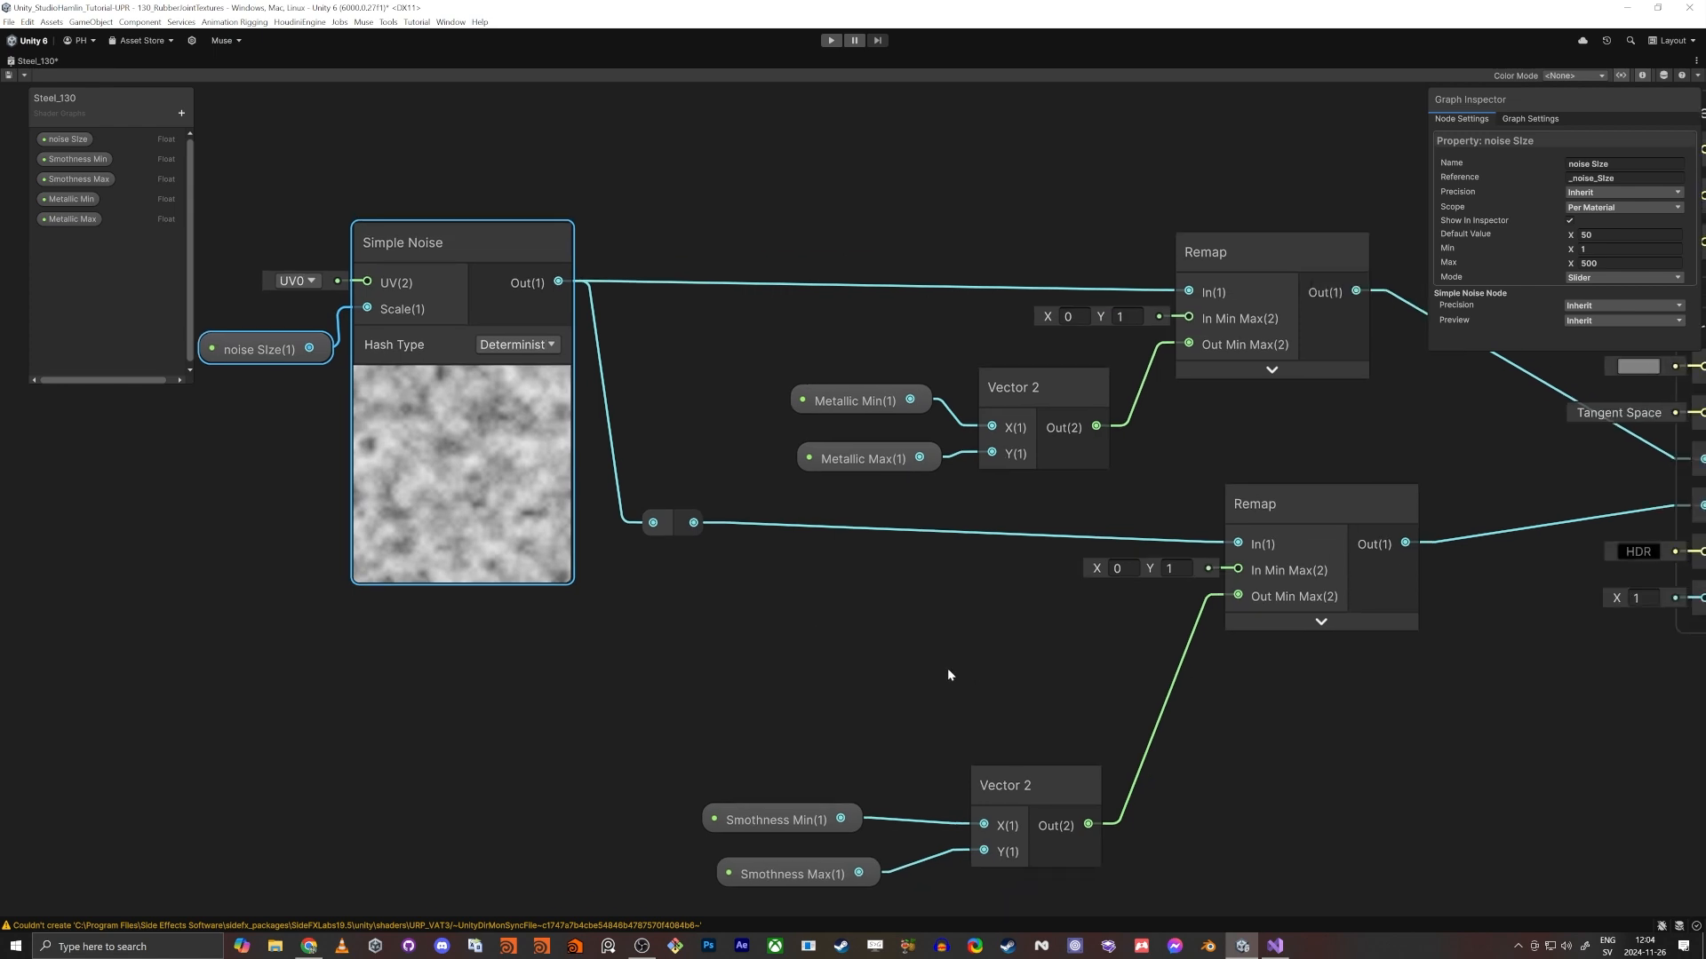
{"action": "middle_click_drag", "start_coordinate": [1019, 718], "coordinate": [881, 706]}
{"action": "scroll", "coordinate": [881, 706], "scroll_direction": "down", "scroll_amount": 2}
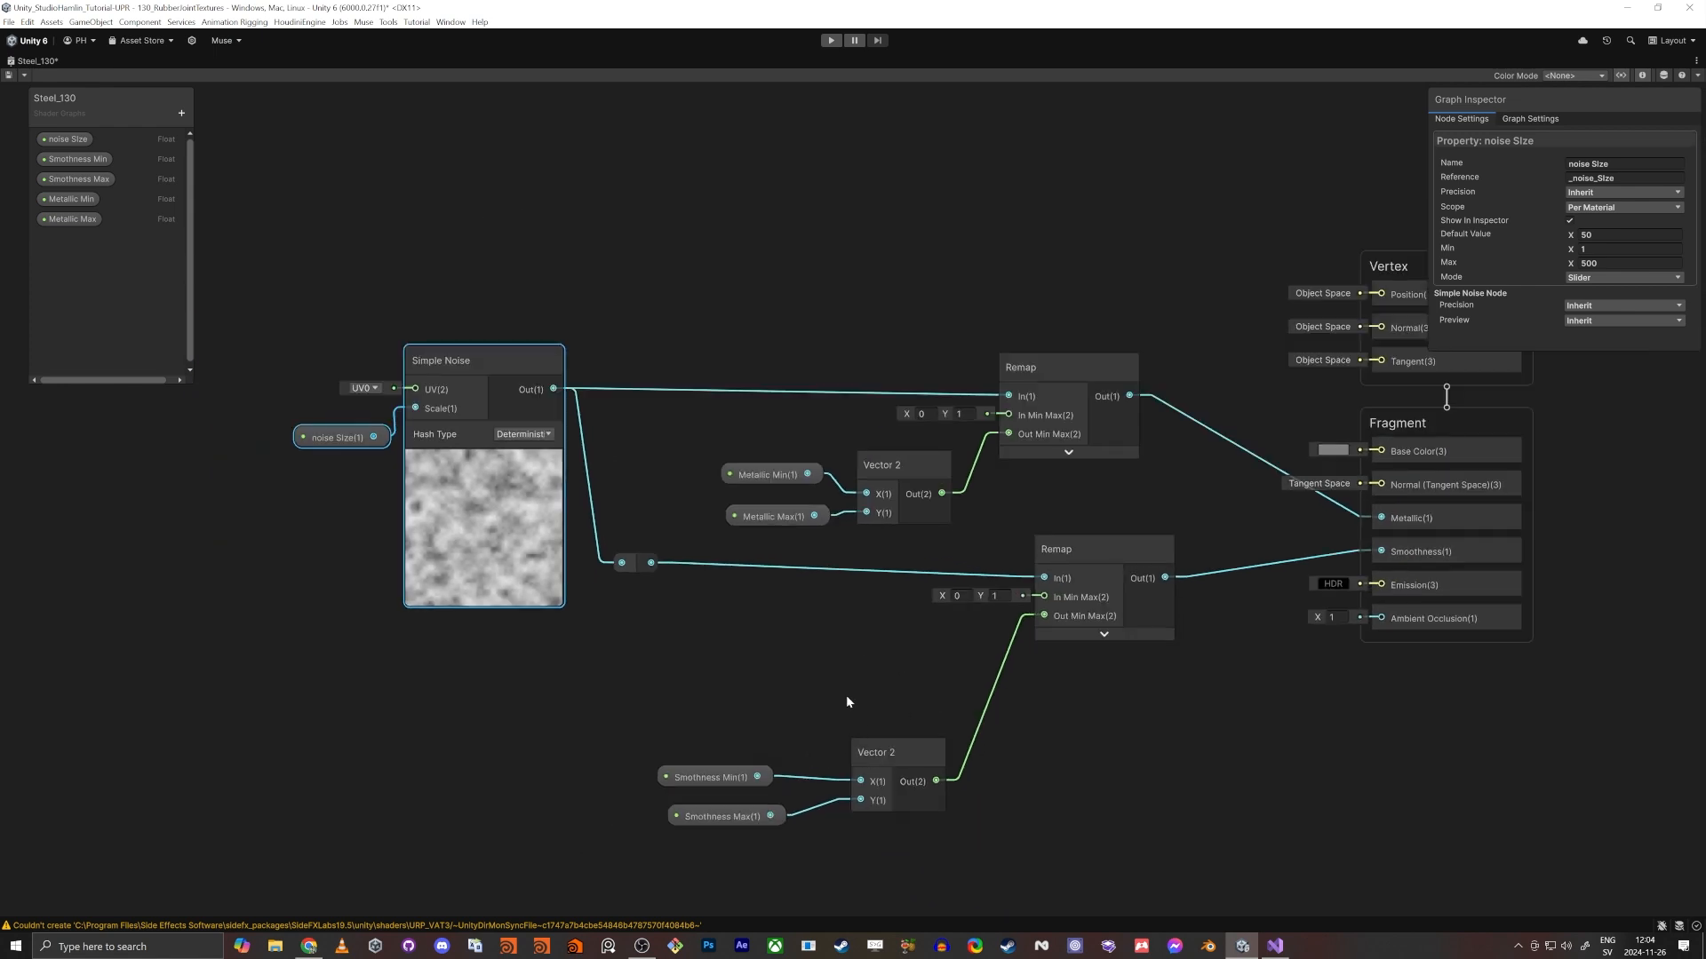
{"action": "left_click", "coordinate": [181, 113]}
{"action": "left_click", "coordinate": [214, 194]}
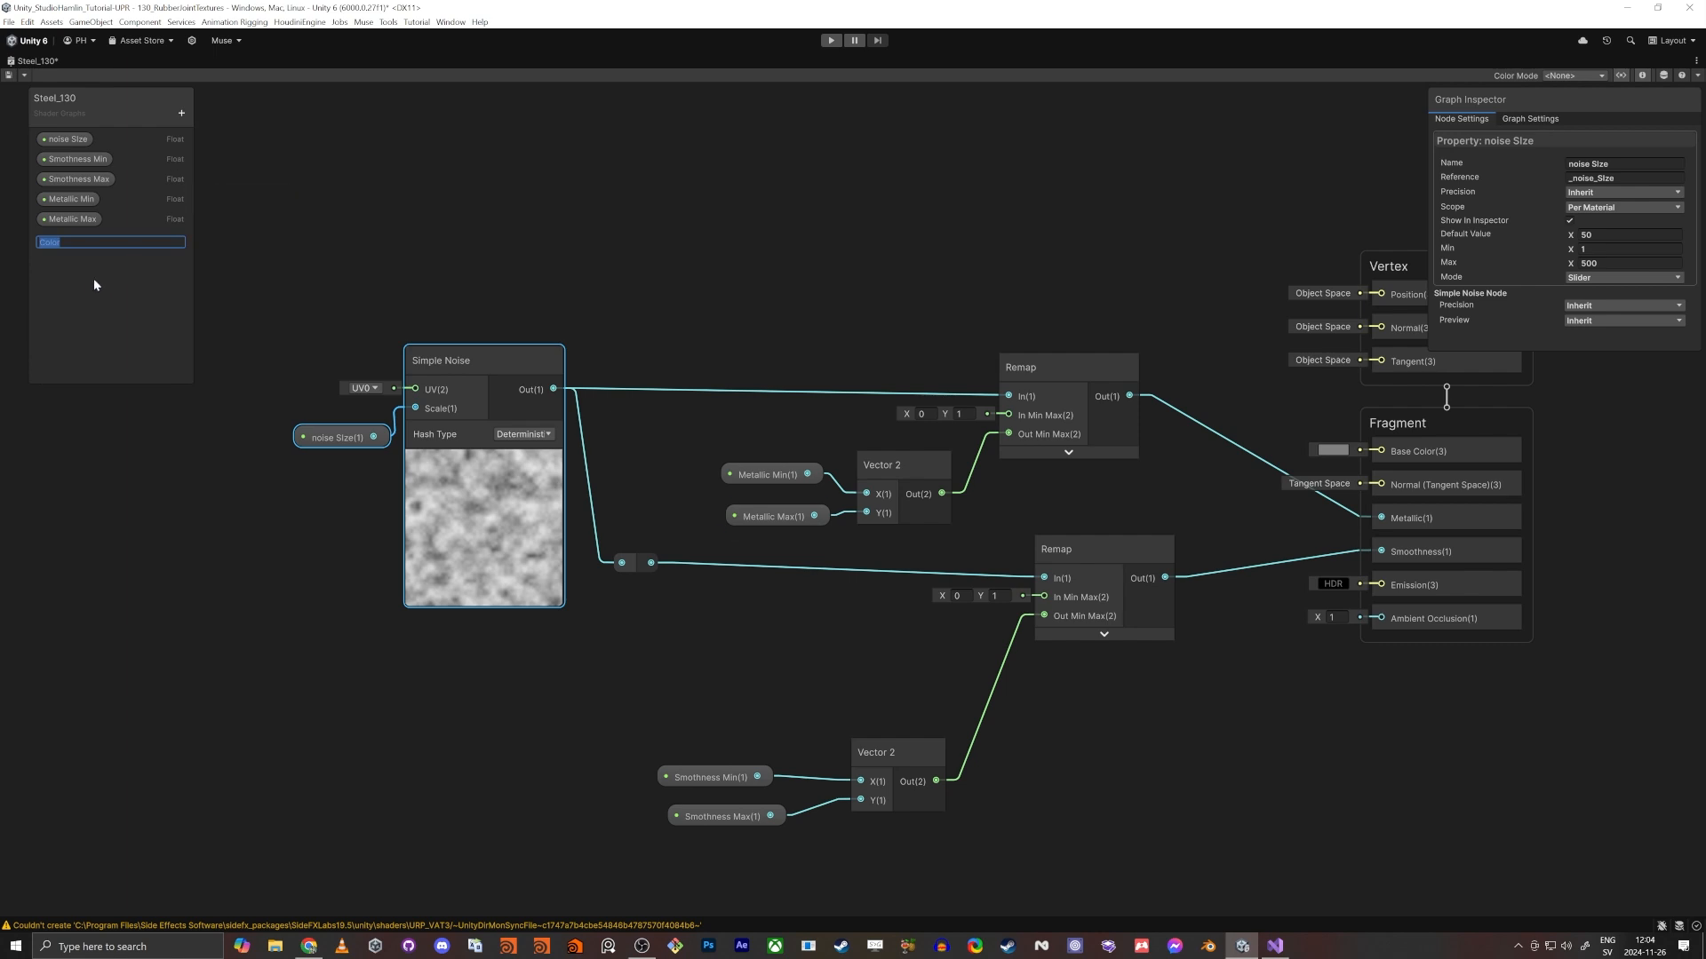
{"action": "left_click_drag", "start_coordinate": [60, 240], "coordinate": [1231, 388]}
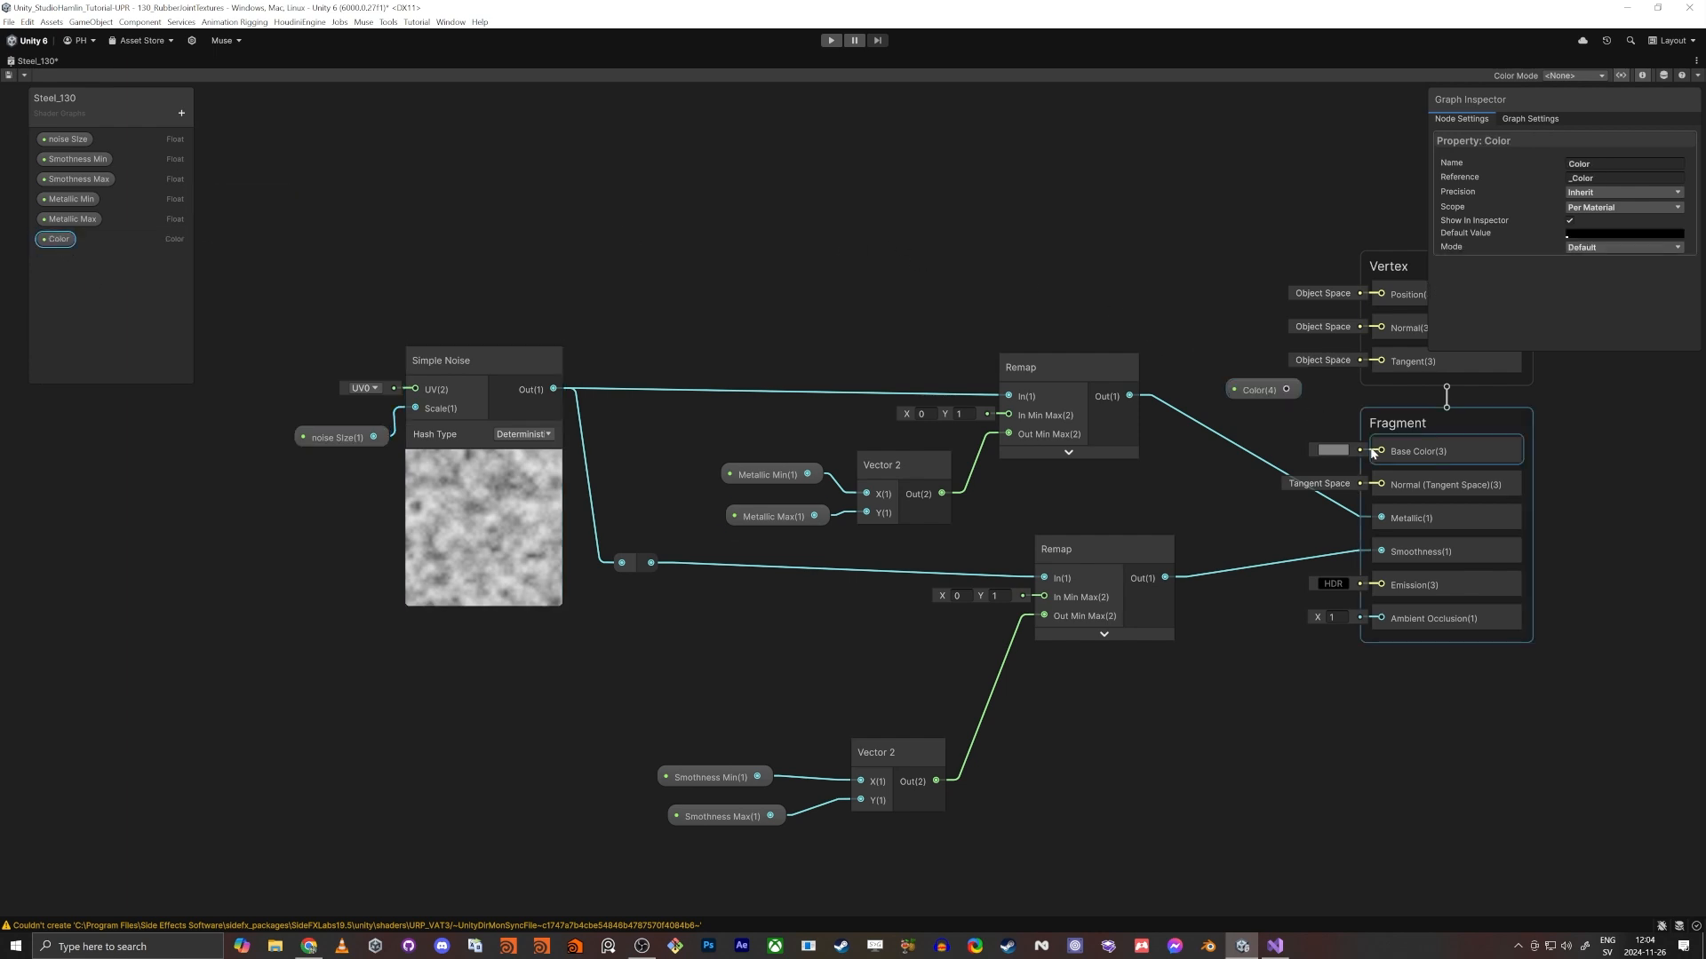
{"action": "left_click", "coordinate": [1371, 453]}
{"action": "left_click_drag", "start_coordinate": [1380, 451], "coordinate": [1287, 389]}
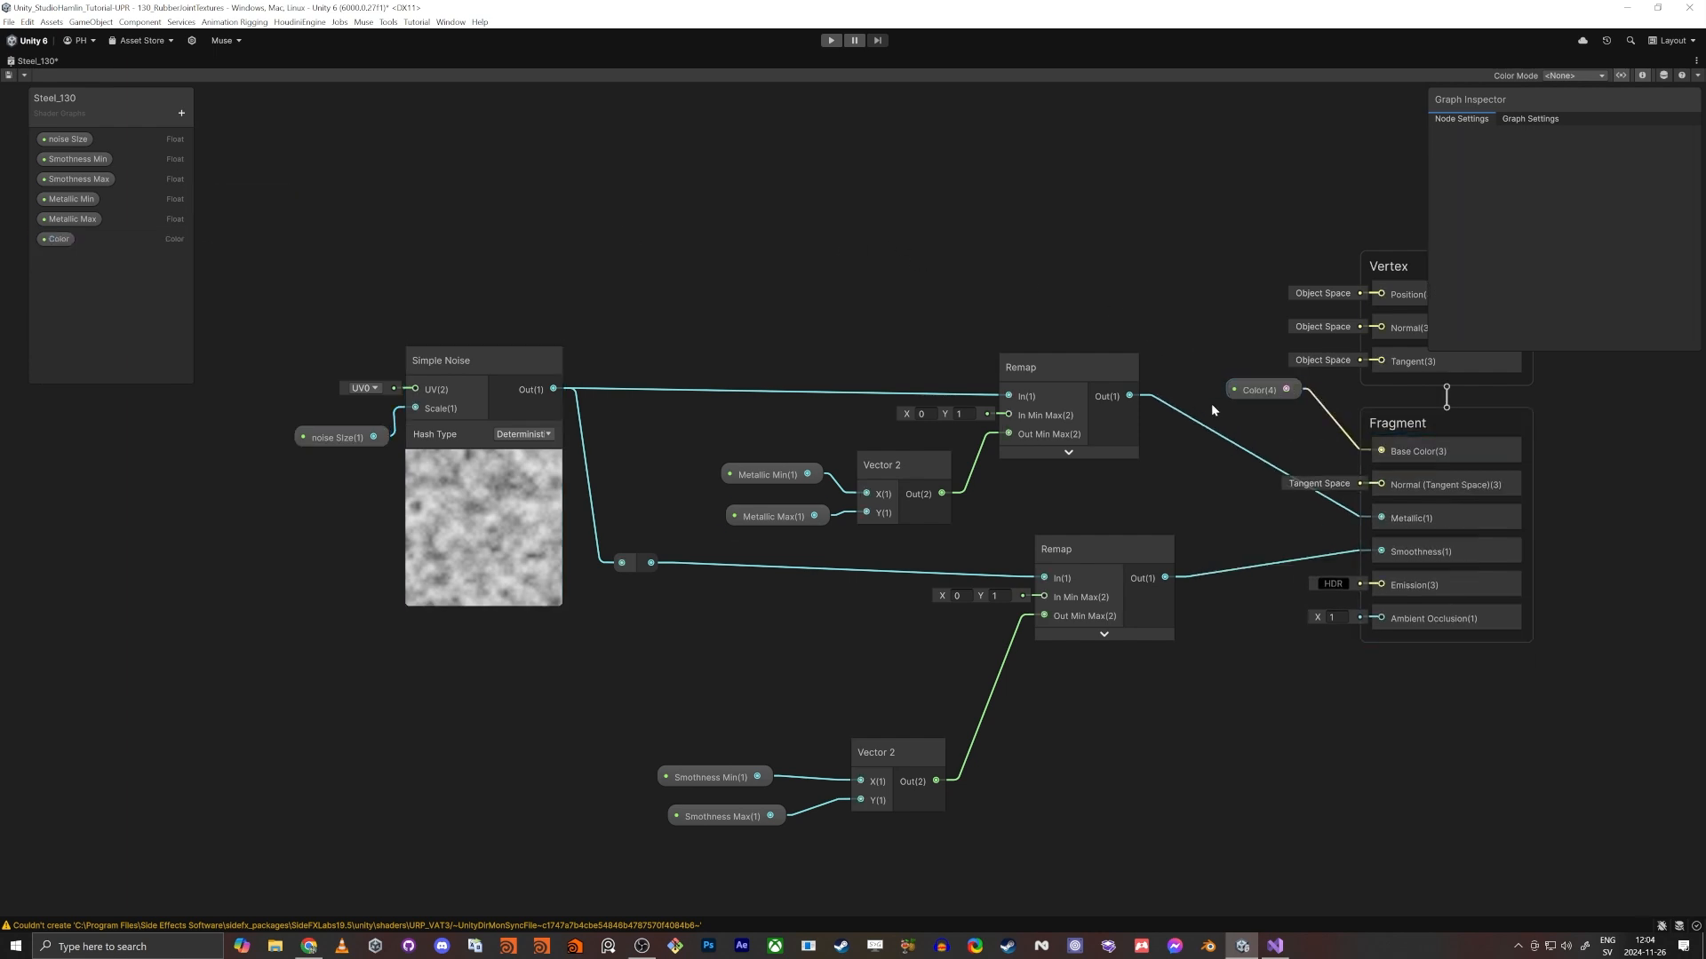
- Save the Steel_130 graph, restore the full editor layout and return to the Scene view
{"action": "middle_click_drag", "start_coordinate": [1065, 317], "coordinate": [950, 336]}
{"action": "left_click", "coordinate": [9, 74]}
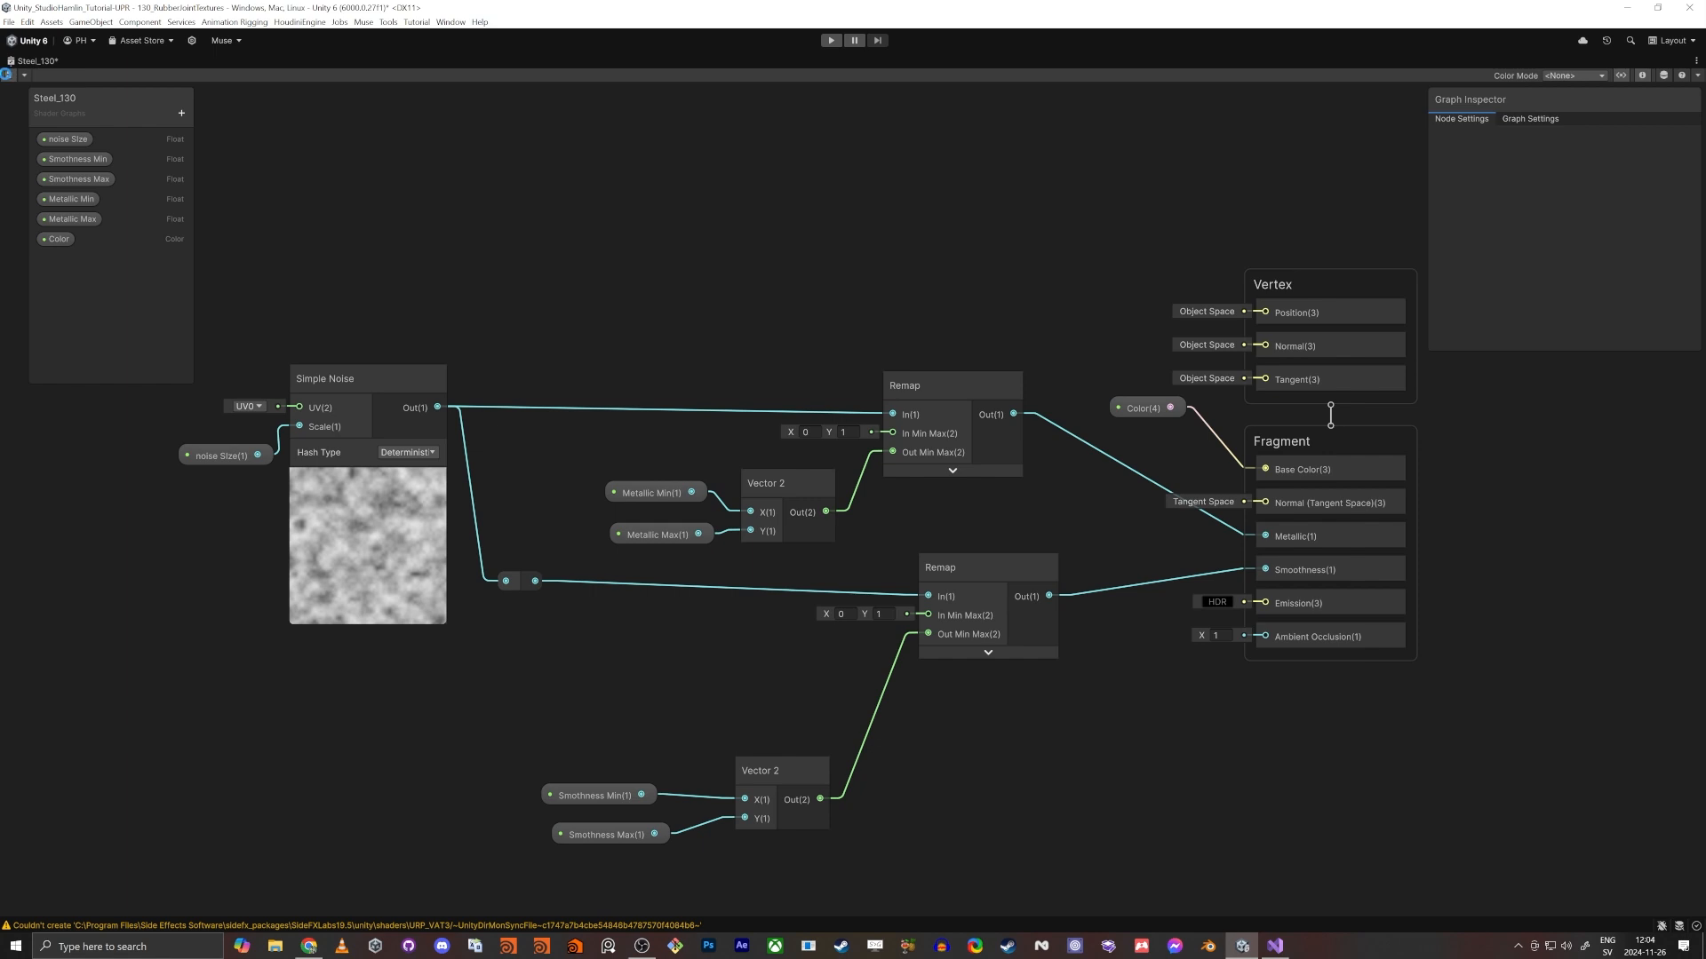
{"action": "key", "text": "shift+space"}
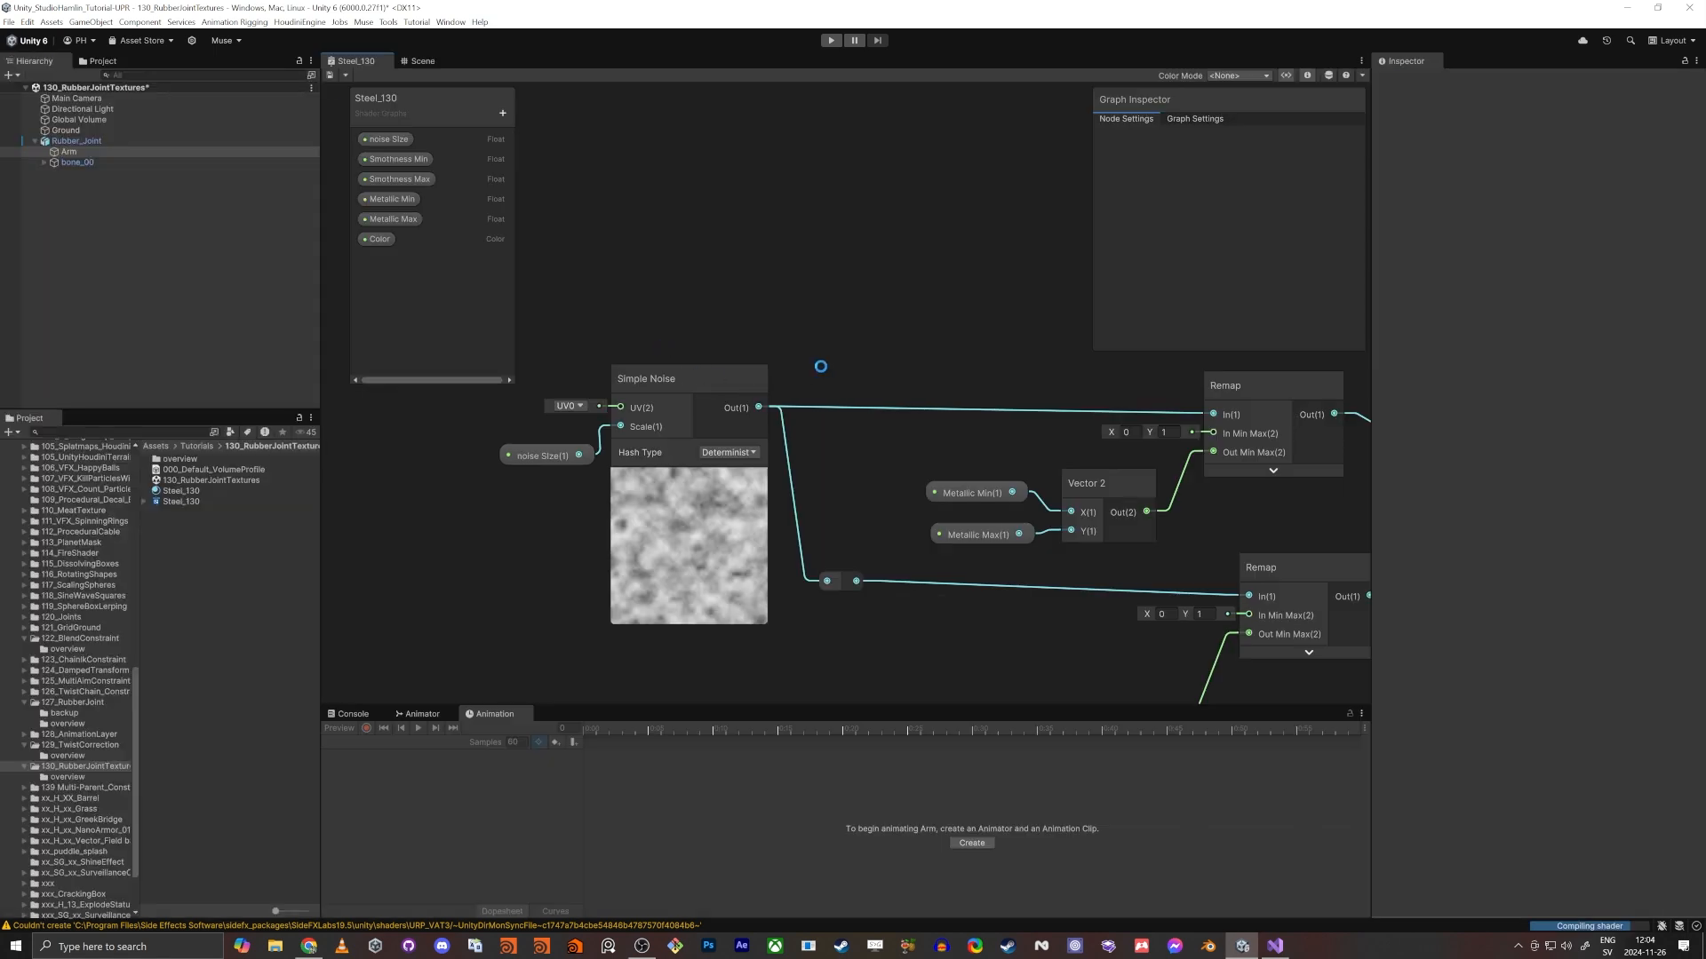
{"action": "left_click", "coordinate": [417, 60]}
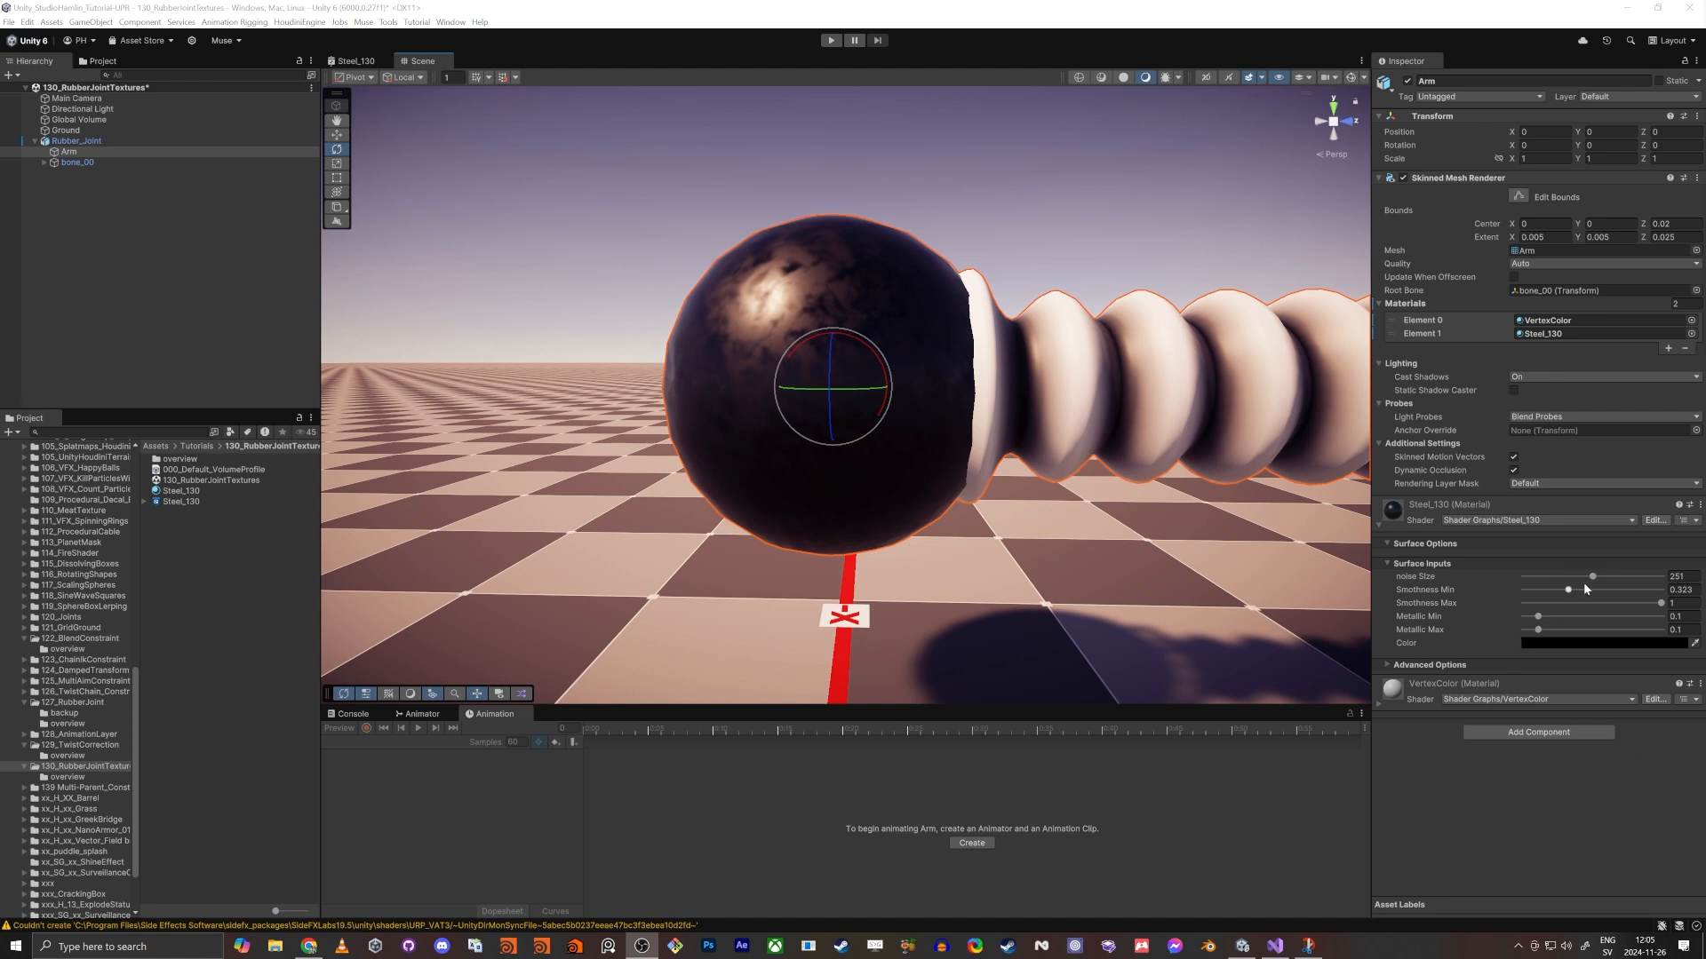
- Set the Steel_130 material's Color to the blue-grey 7D8C96
{"action": "left_click", "coordinate": [1558, 644]}
{"action": "mouse_move", "coordinate": [1591, 699]}
{"action": "left_mouse_down"}
{"action": "mouse_move", "coordinate": [1590, 724]}
{"action": "mouse_move", "coordinate": [1574, 720]}
{"action": "left_mouse_up"}
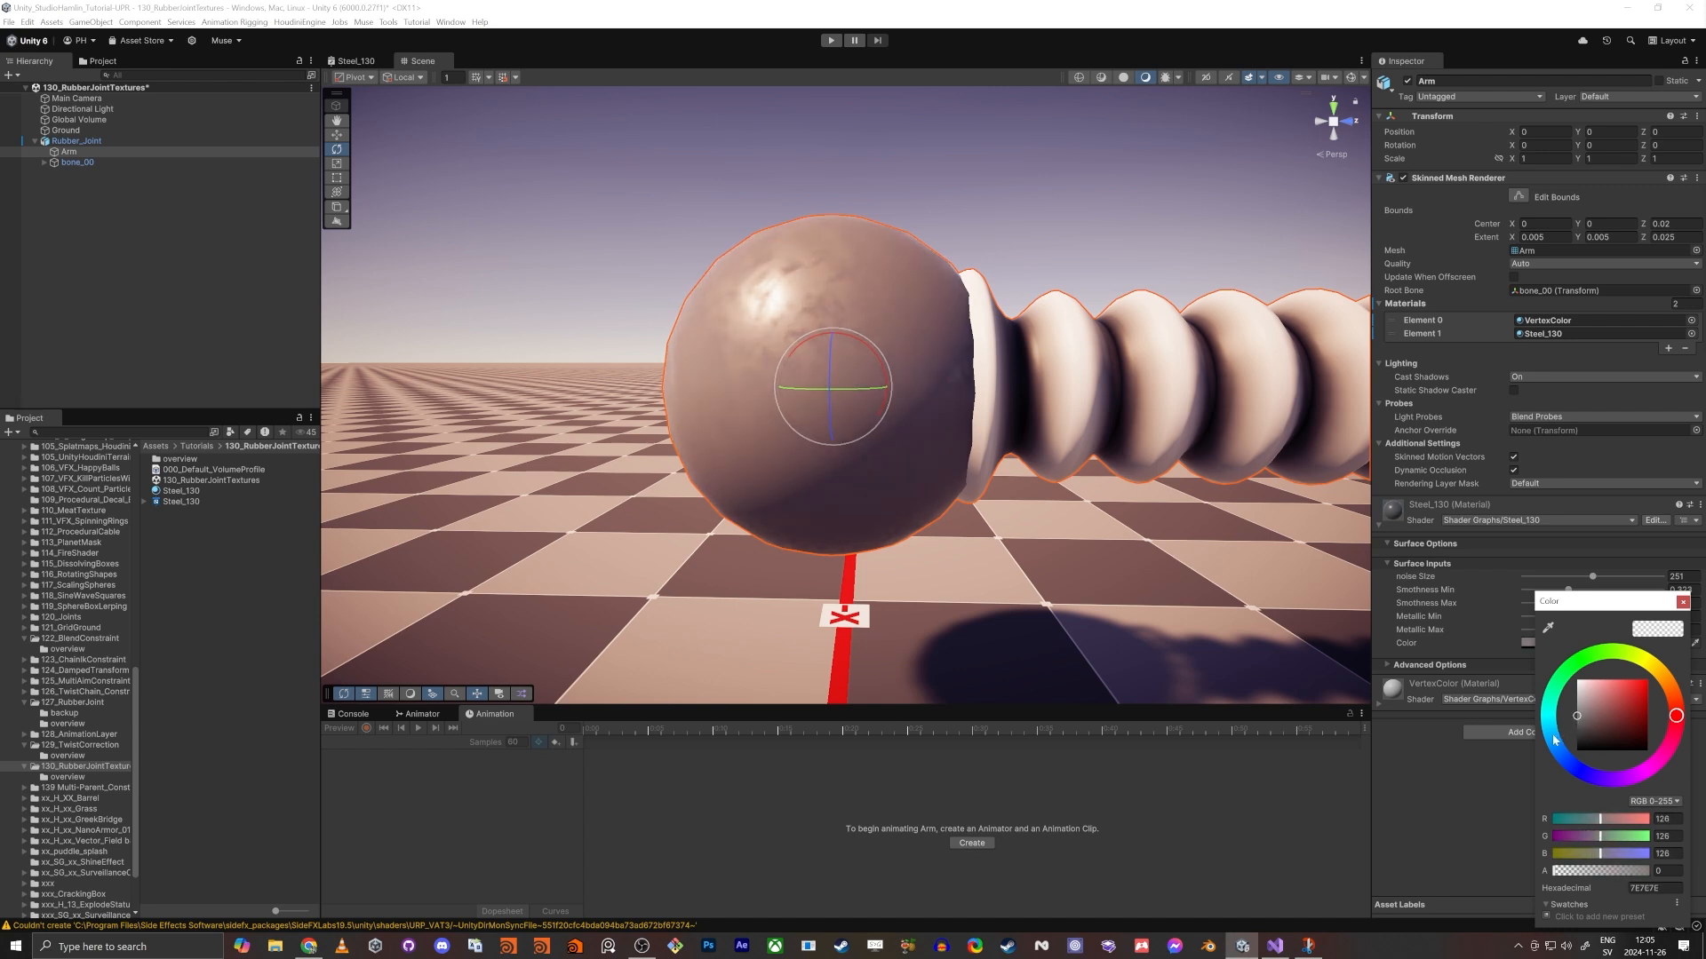
{"action": "left_click", "coordinate": [1555, 739]}
{"action": "left_click", "coordinate": [1590, 715]}
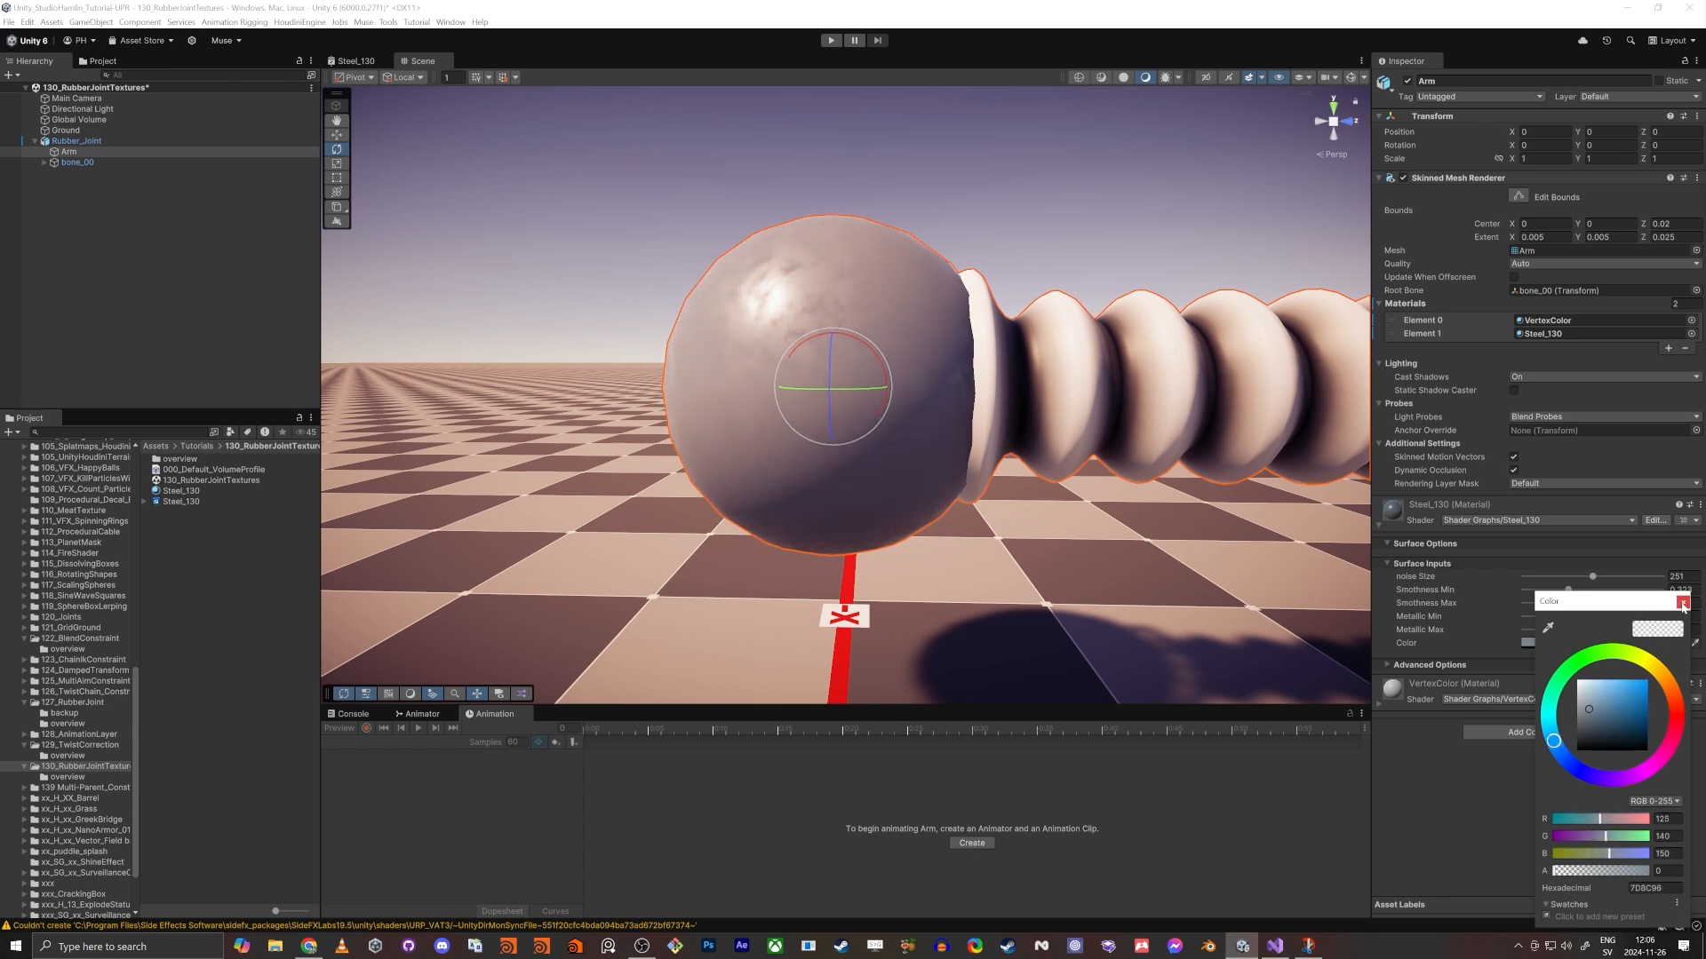
{"action": "left_click", "coordinate": [1682, 602]}
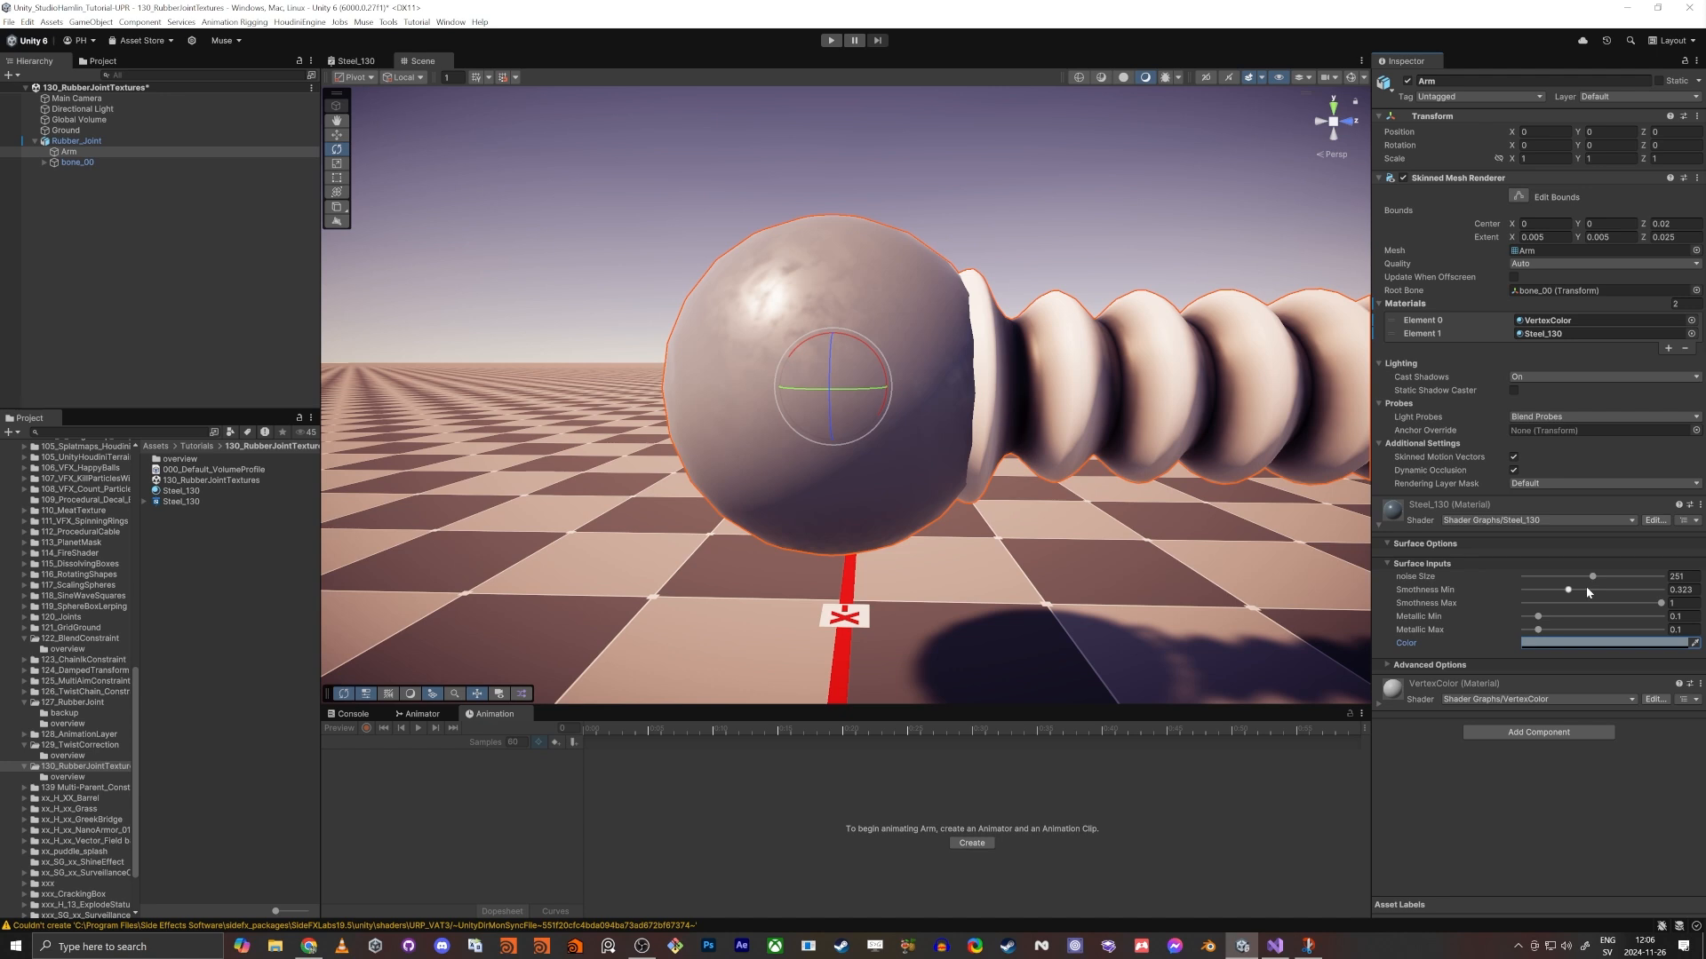
- Set noise SIze to 350, Smothness Min 0.515 and Max 0.735, Metallic Min 0.687 and Max 1, checking the whole joint
{"action": "mouse_move", "coordinate": [1592, 578]}
{"action": "left_mouse_down"}
{"action": "mouse_move", "coordinate": [1702, 596]}
{"action": "mouse_move", "coordinate": [1583, 588]}
{"action": "mouse_move", "coordinate": [1612, 593]}
{"action": "mouse_move", "coordinate": [1595, 590]}
{"action": "mouse_move", "coordinate": [1590, 622]}
{"action": "mouse_move", "coordinate": [1693, 631]}
{"action": "left_mouse_up"}
{"action": "mouse_move", "coordinate": [1593, 616]}
{"action": "left_mouse_down"}
{"action": "mouse_move", "coordinate": [1625, 617]}
{"action": "mouse_move", "coordinate": [1619, 581]}
{"action": "left_mouse_up"}
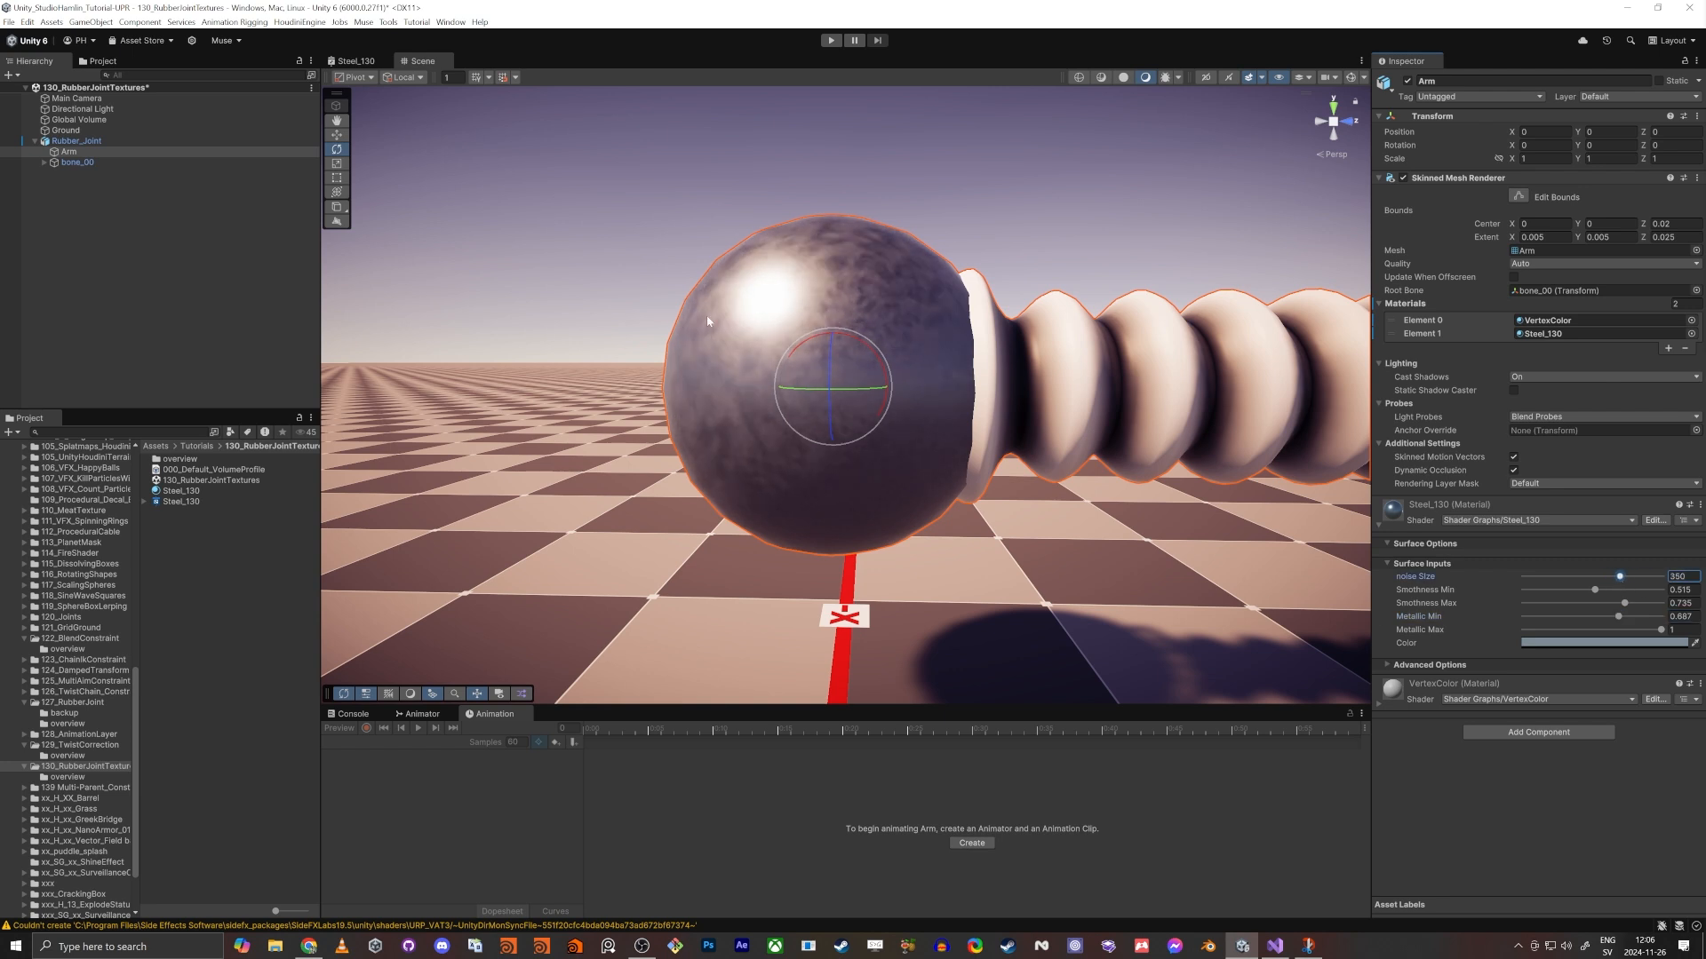
{"action": "left_click_drag", "start_coordinate": [708, 321], "coordinate": [737, 393], "text": "alt"}
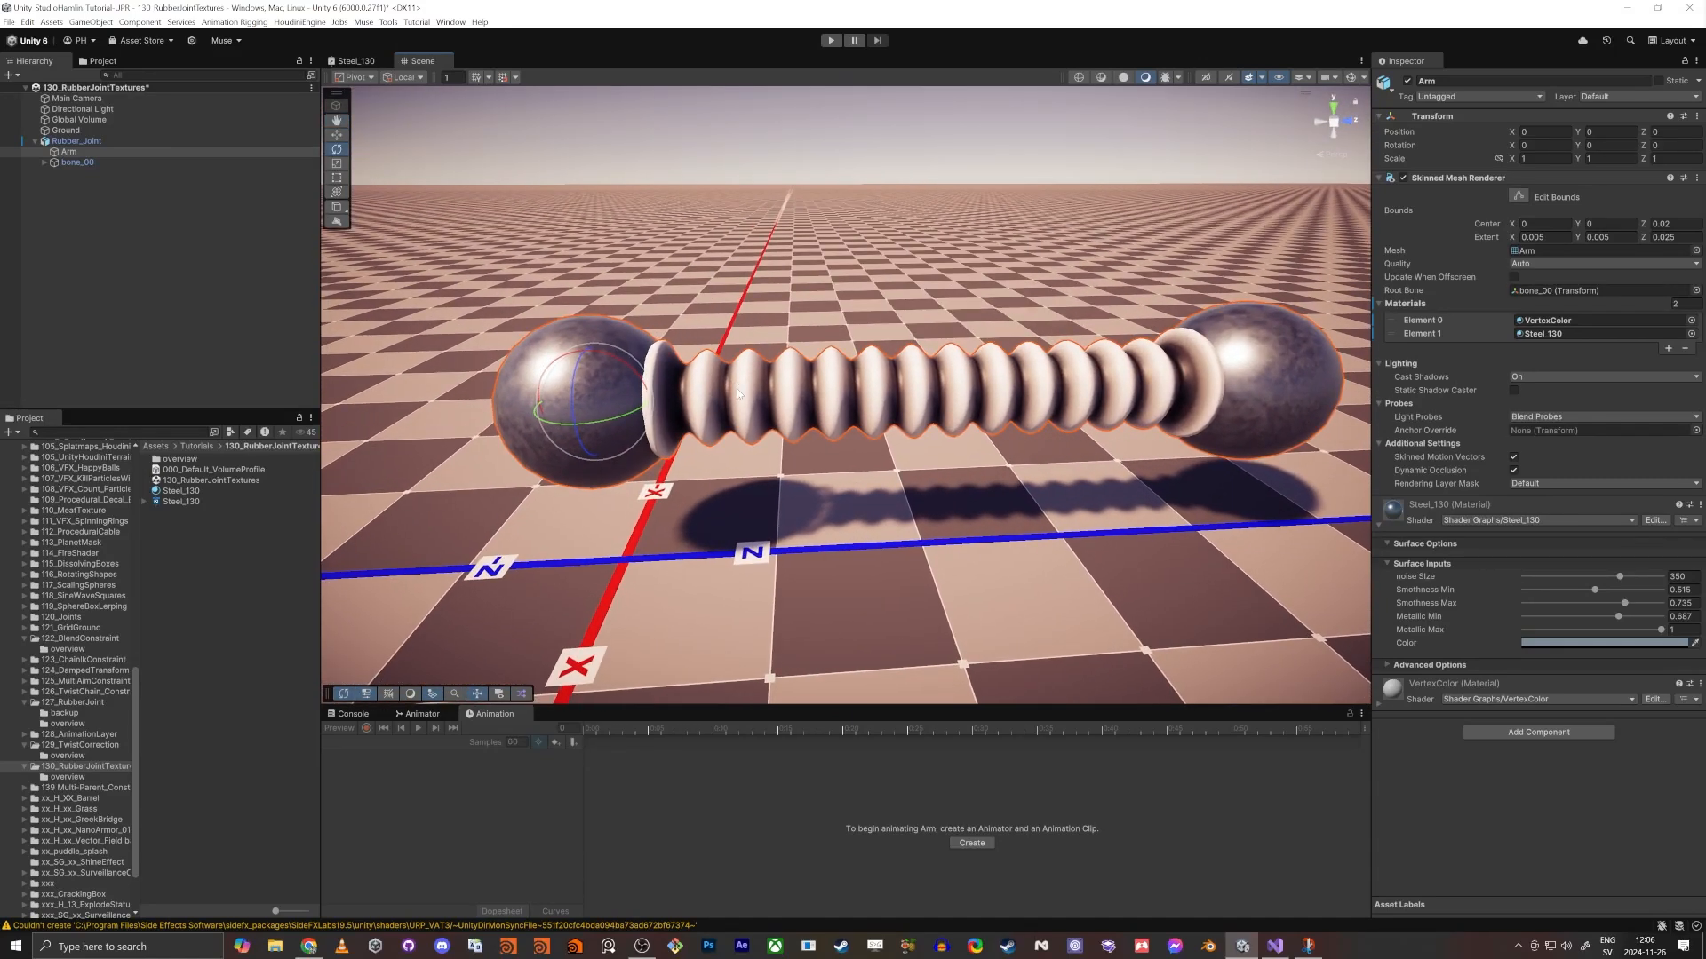